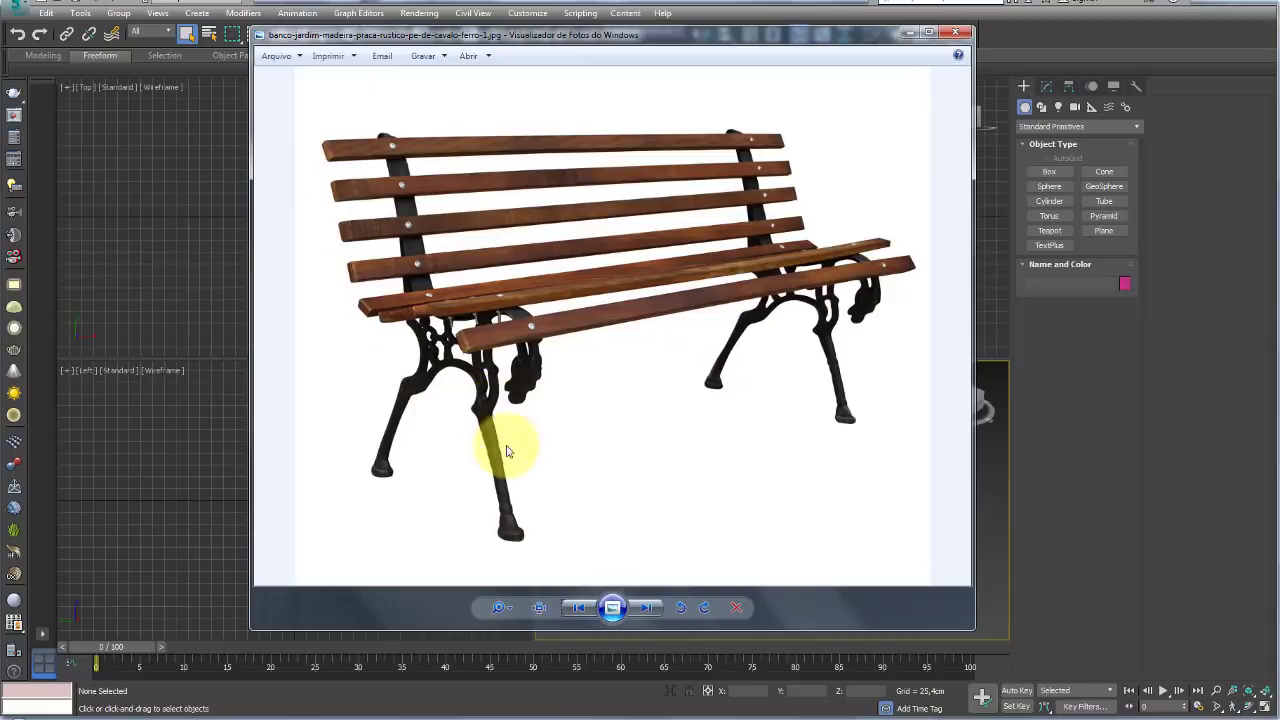
# - Browse the bench-leg drawing and the front and rear bench photos
pyautogui.click(578, 607)
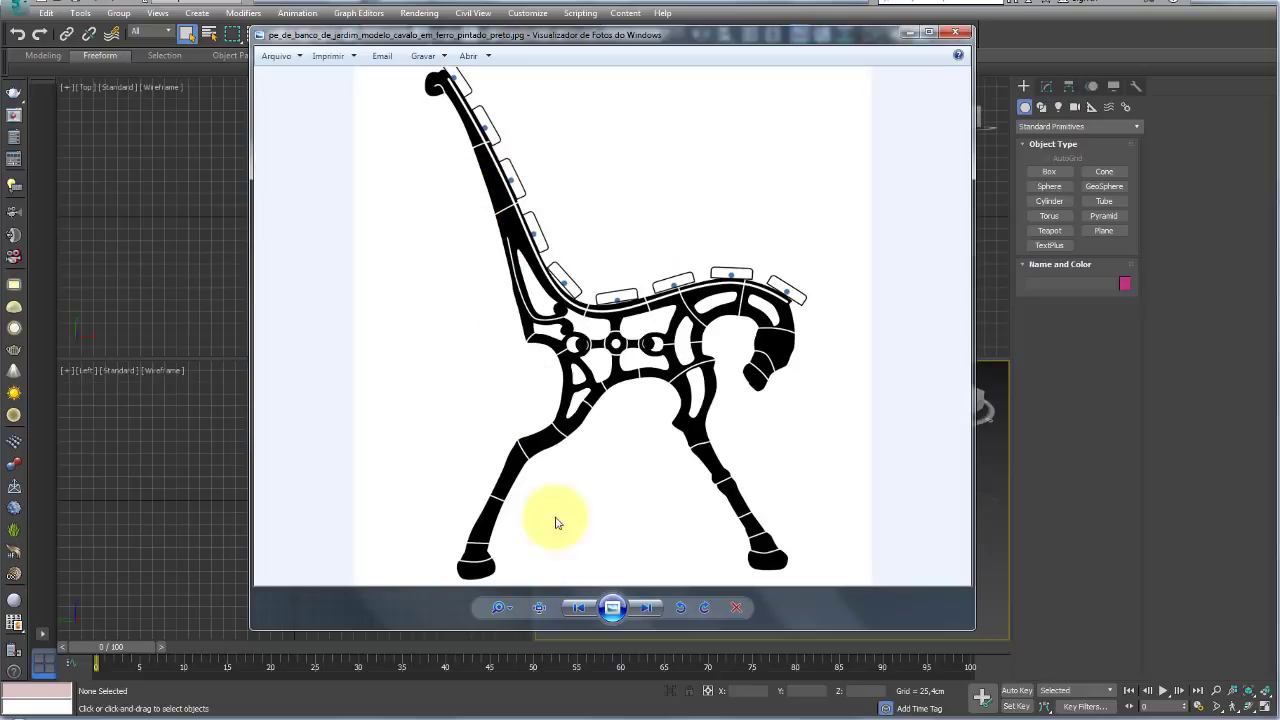
pyautogui.click(576, 612)
pyautogui.click(576, 612)
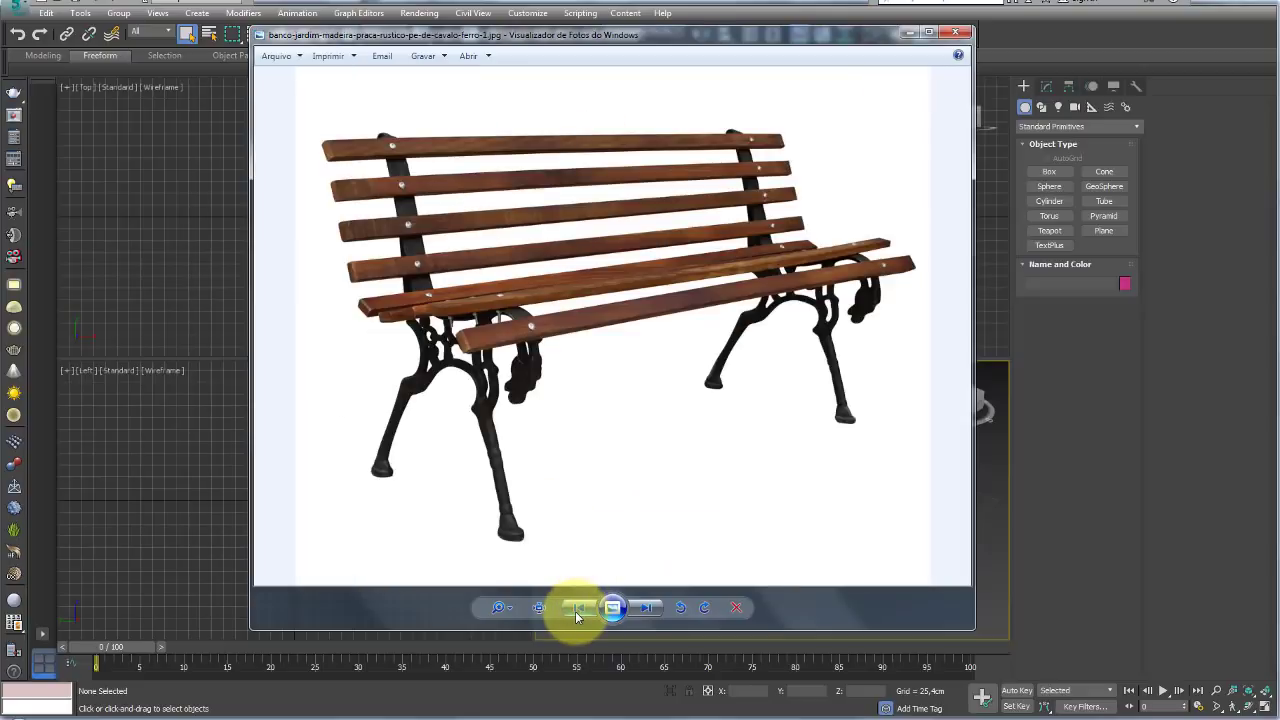
pyautogui.click(648, 610)
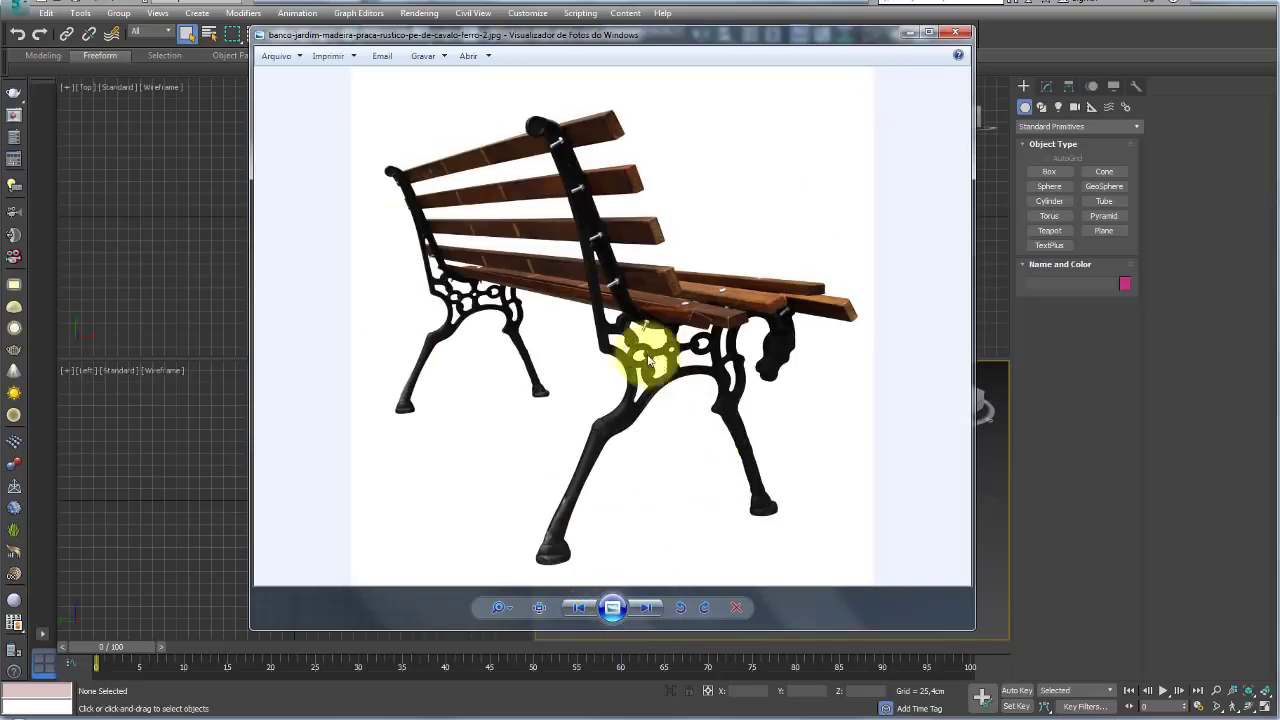
# - Zoom in on the leg's lower ornament in the rear bench photo
pyautogui.scroll(2, 677, 357)
pyautogui.scroll(2, 677, 357)
pyautogui.scroll(2, 673, 362)
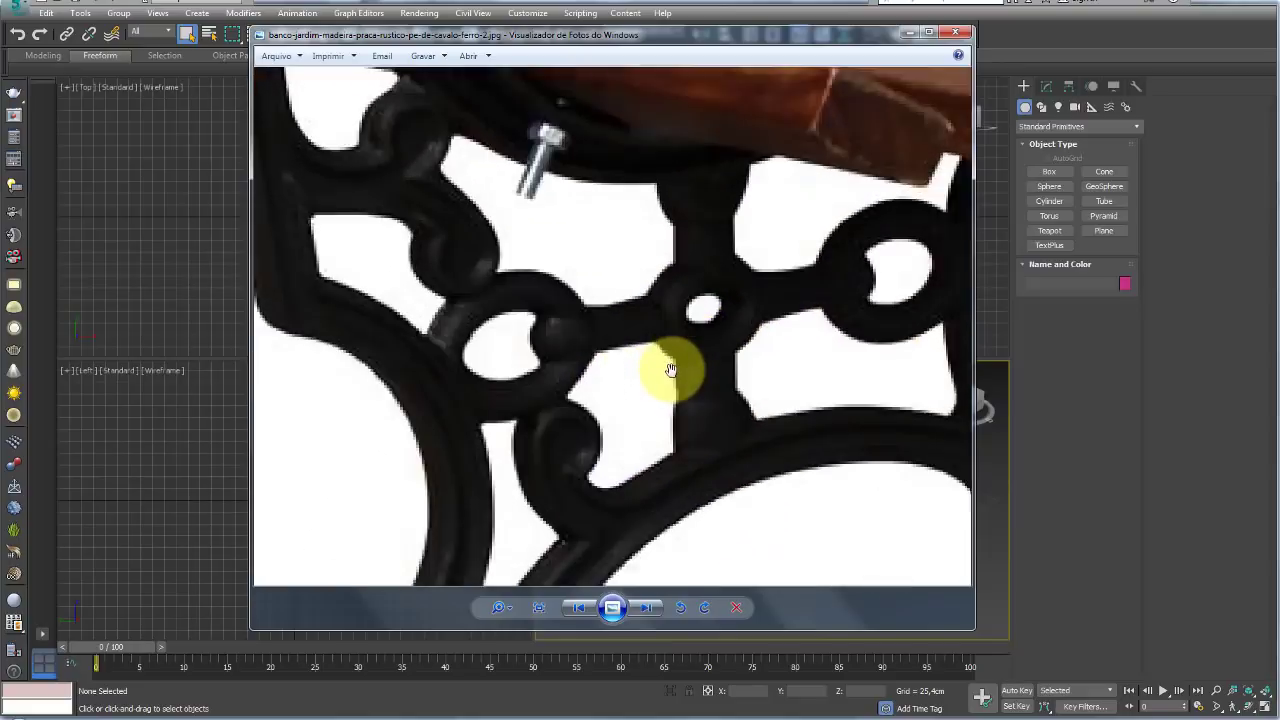
pyautogui.scroll(1, 668, 372)
pyautogui.scroll(-3, 670, 371)
pyautogui.moveTo(671, 371); pyautogui.dragTo(677, 263)
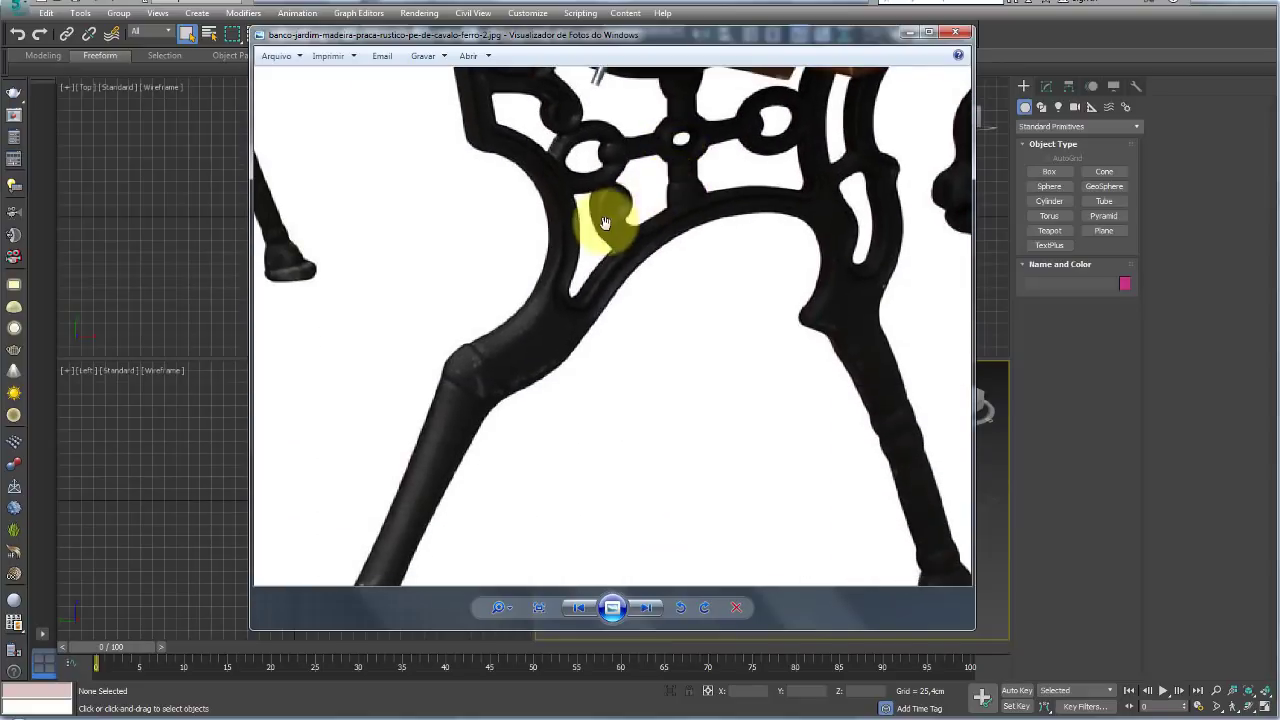
pyautogui.scroll(3, 590, 273)
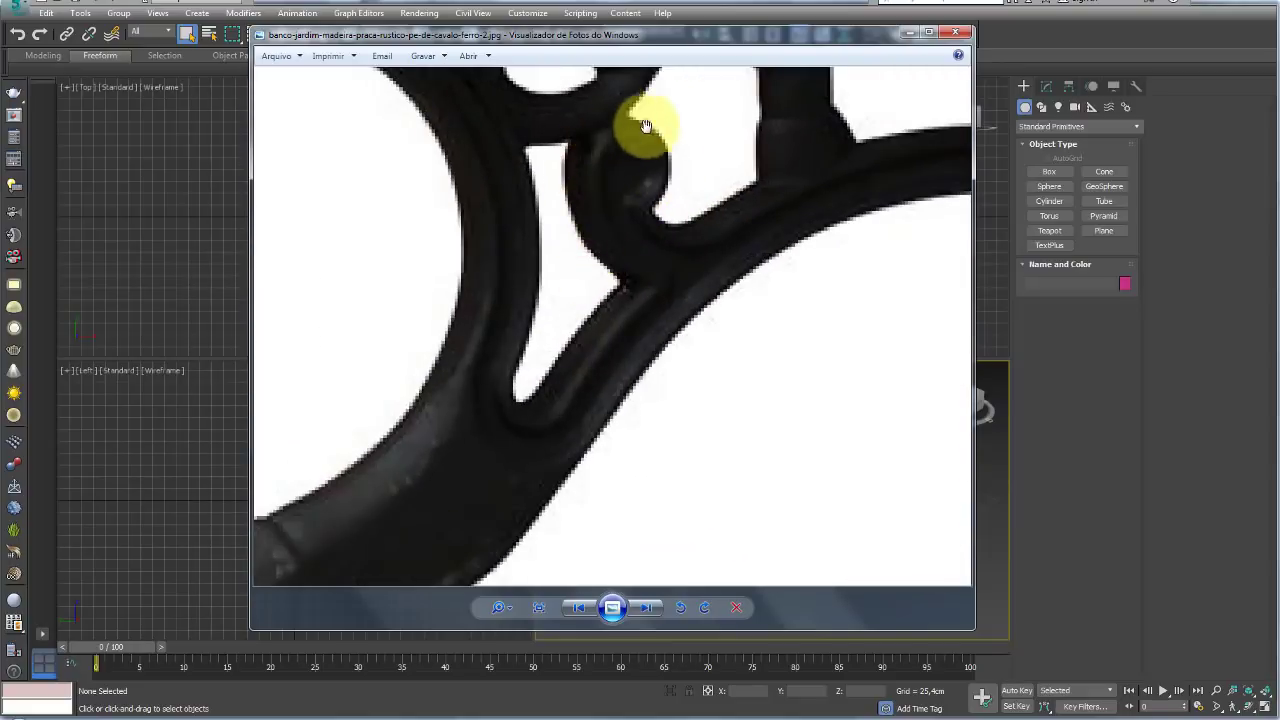
pyautogui.scroll(-2, 660, 275)
pyautogui.scroll(-1, 686, 294)
pyautogui.scroll(-2, 543, 404)
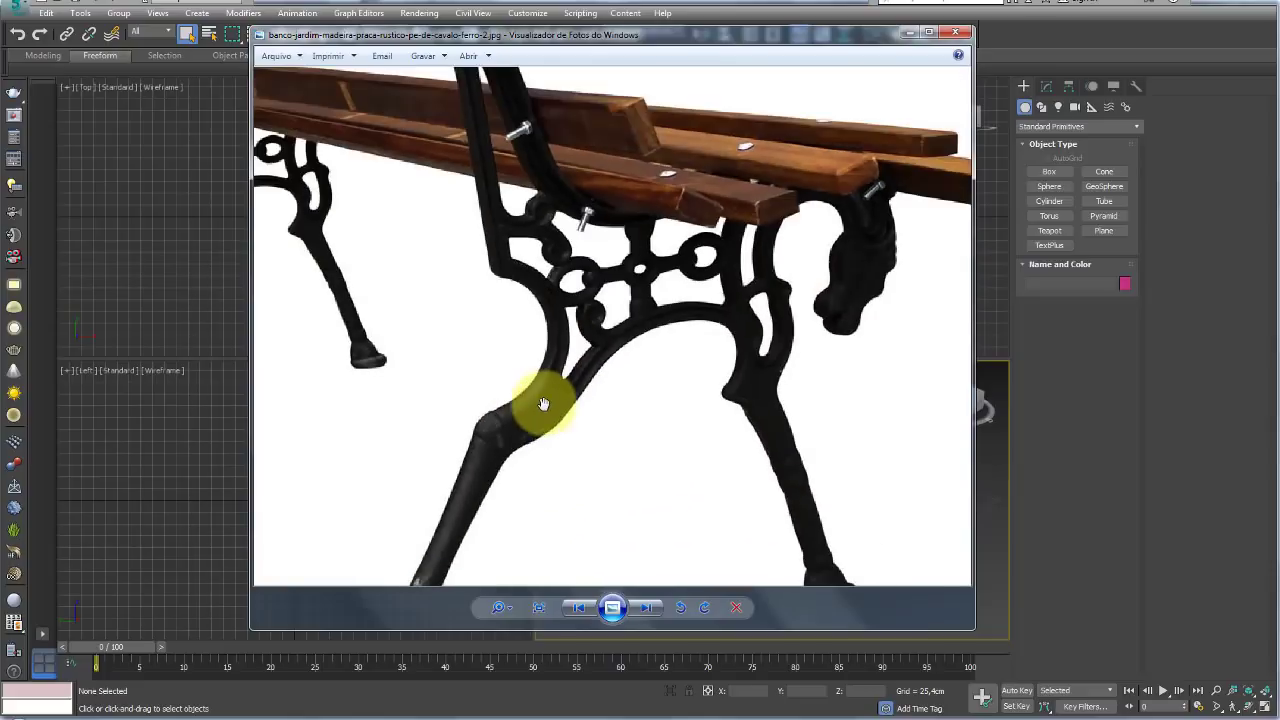
pyautogui.scroll(-2, 538, 461)
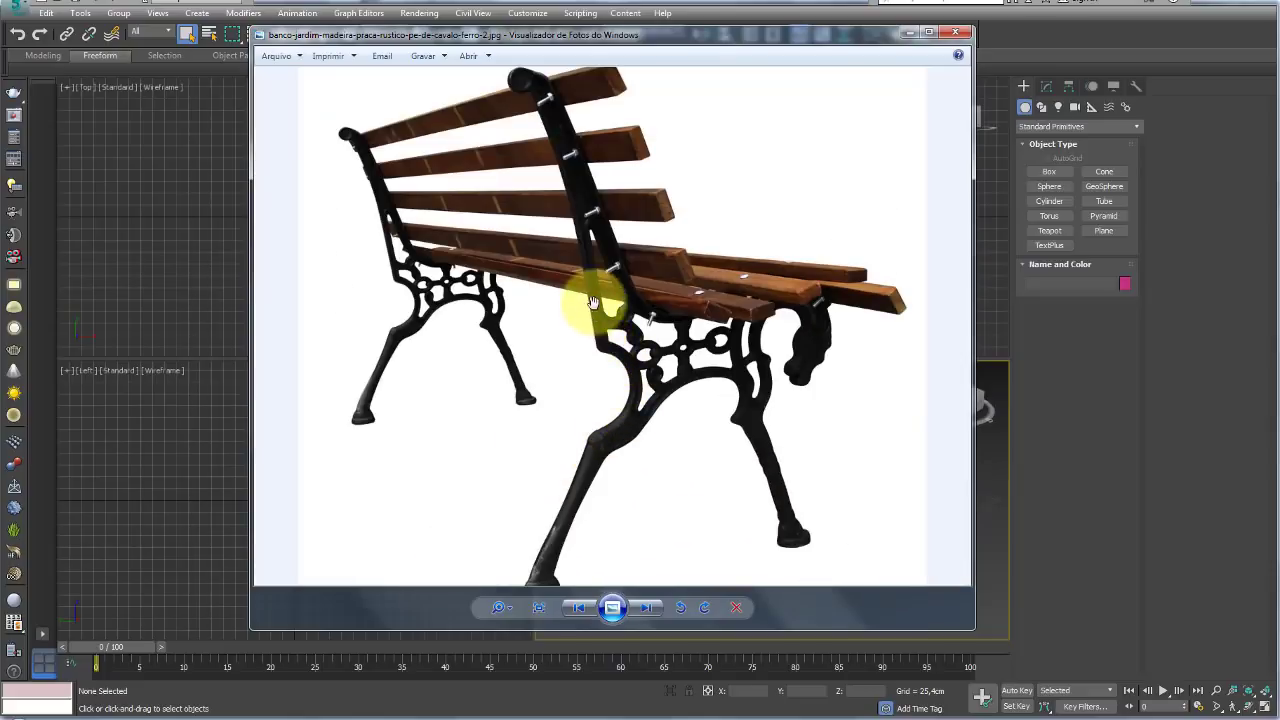
pyautogui.scroll(-1, 660, 330)
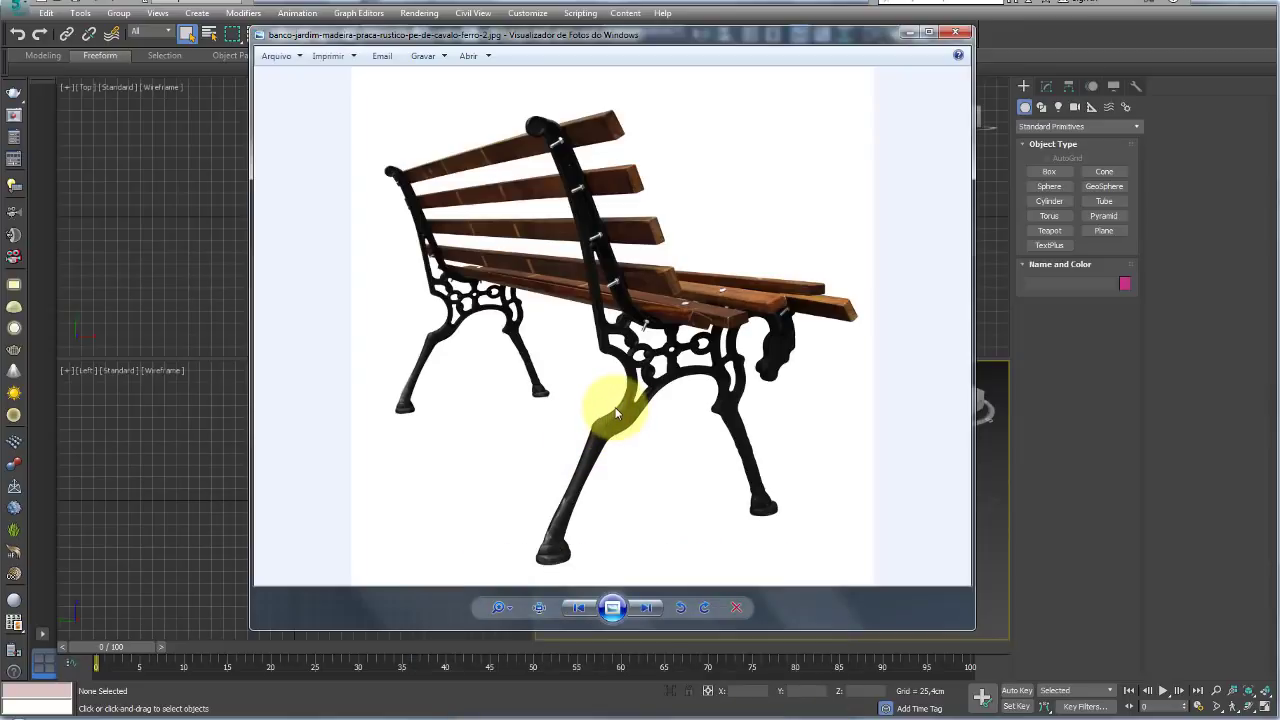
# - Return to the front photo and the black leg drawing, then bring up base-ref.psd in Photoshop
pyautogui.click(580, 607)
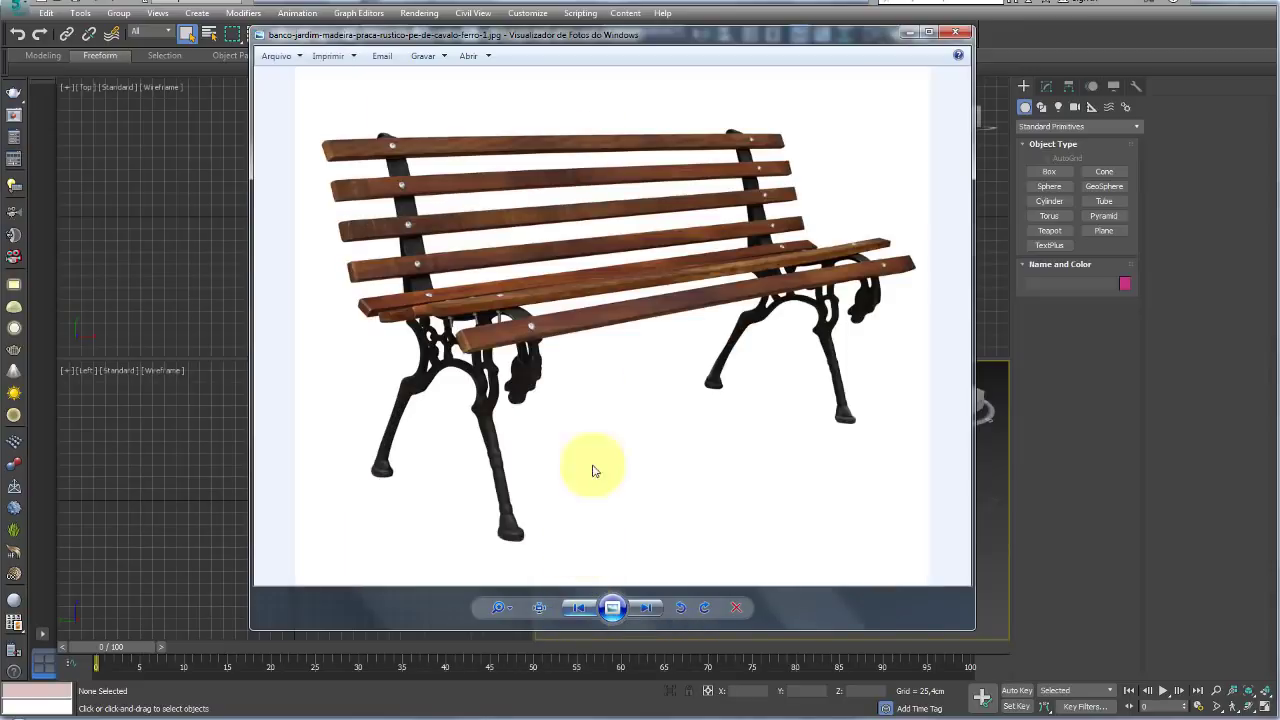
pyautogui.moveTo(876, 42); pyautogui.dragTo(838, 54)
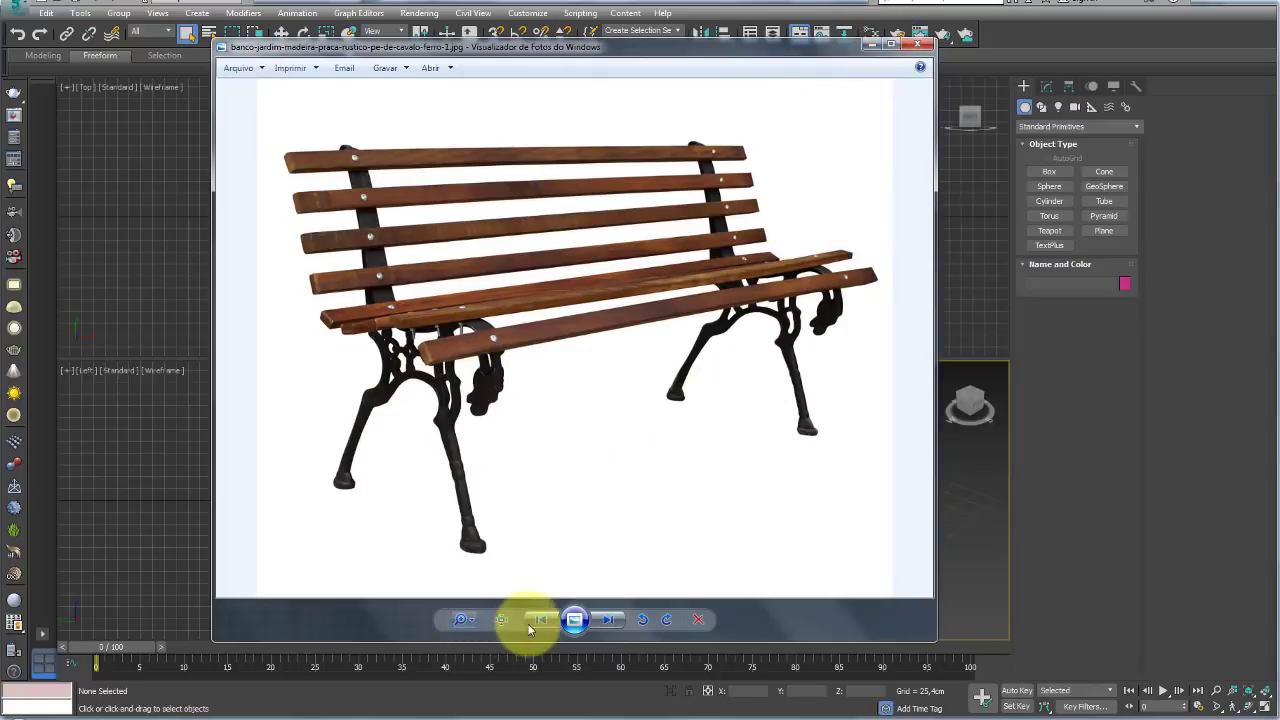
pyautogui.click(540, 620)
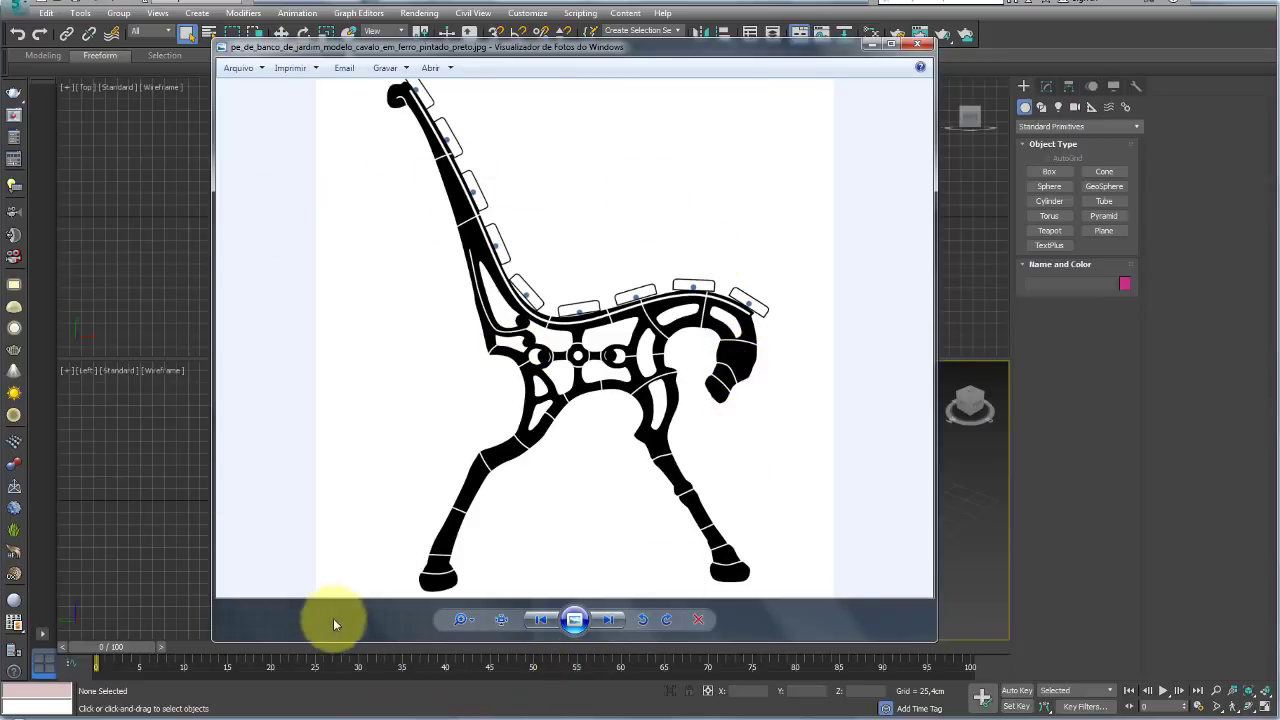
pyautogui.click(385, 712)
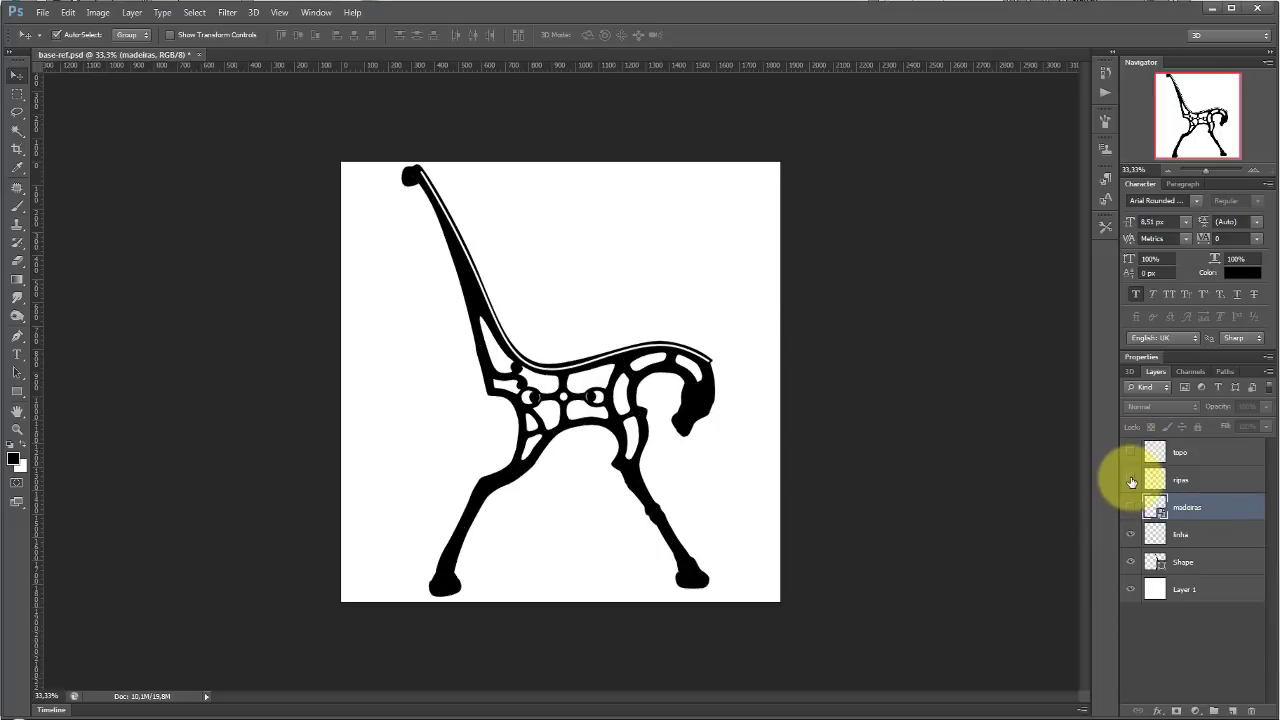
# - Hide the madeiras/ripas layers so only the leg and its outline line show
pyautogui.click(1131, 508)
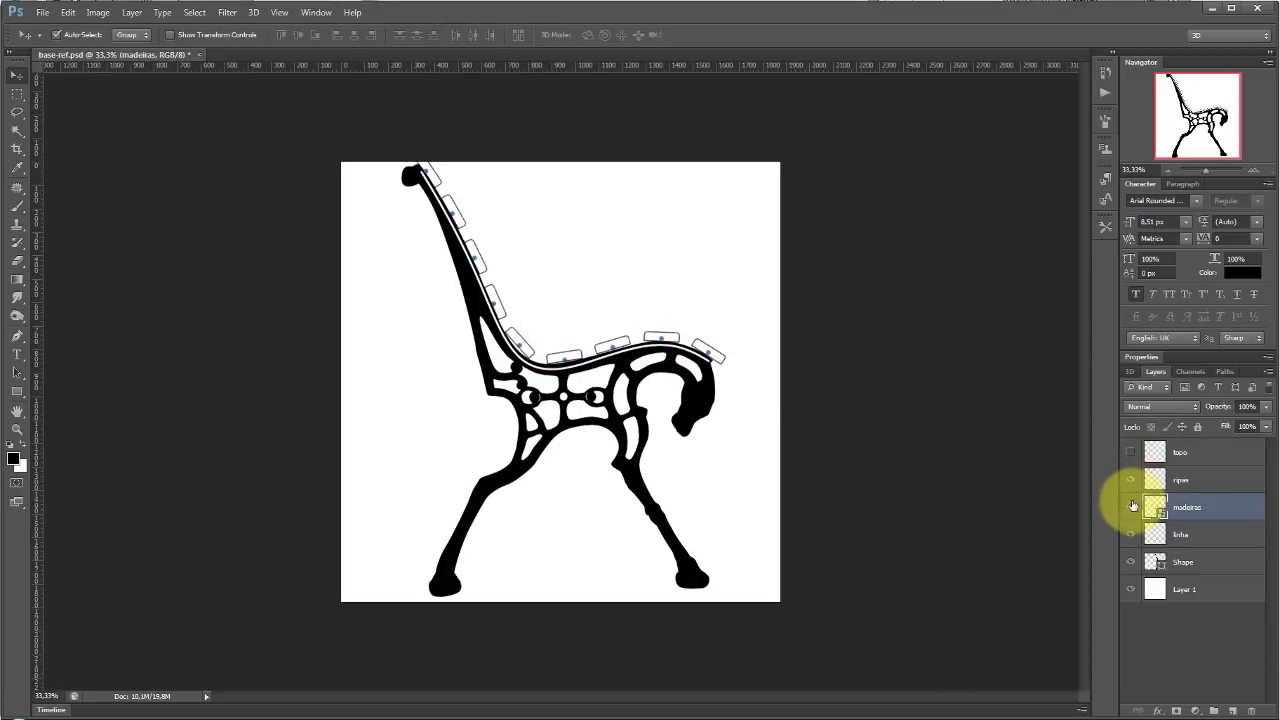
pyautogui.click(1127, 481)
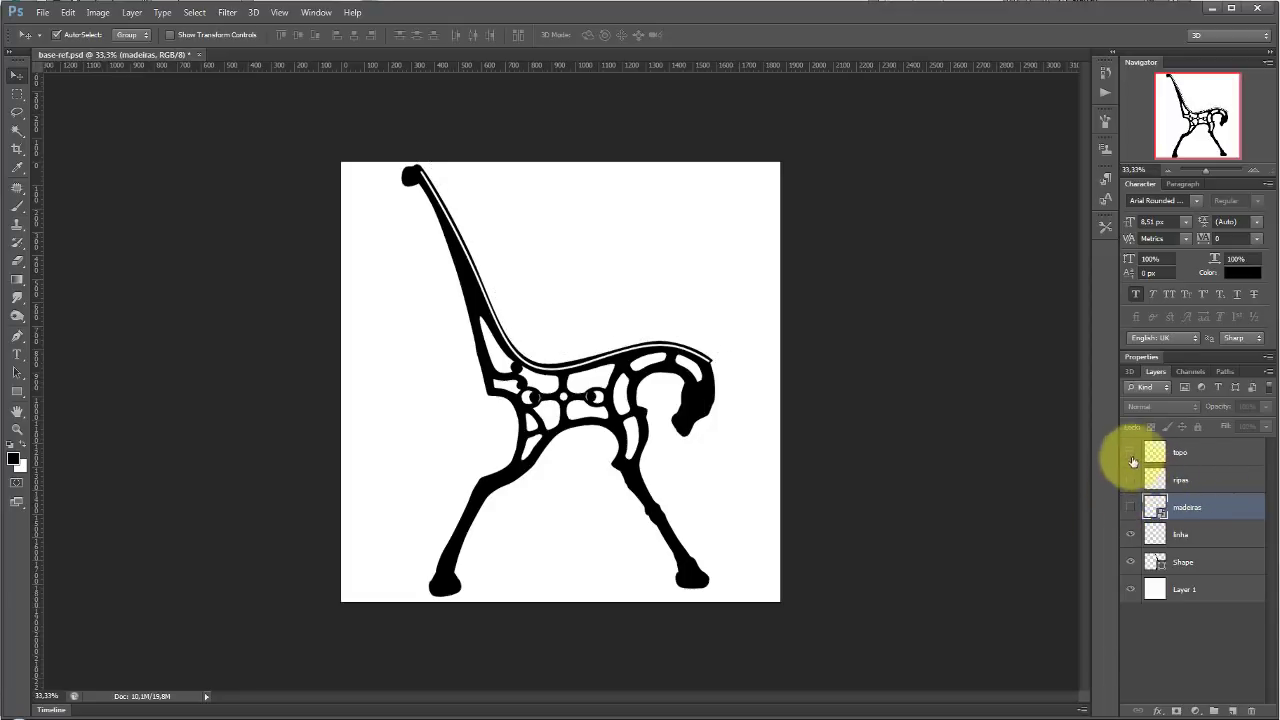
pyautogui.click(1128, 537)
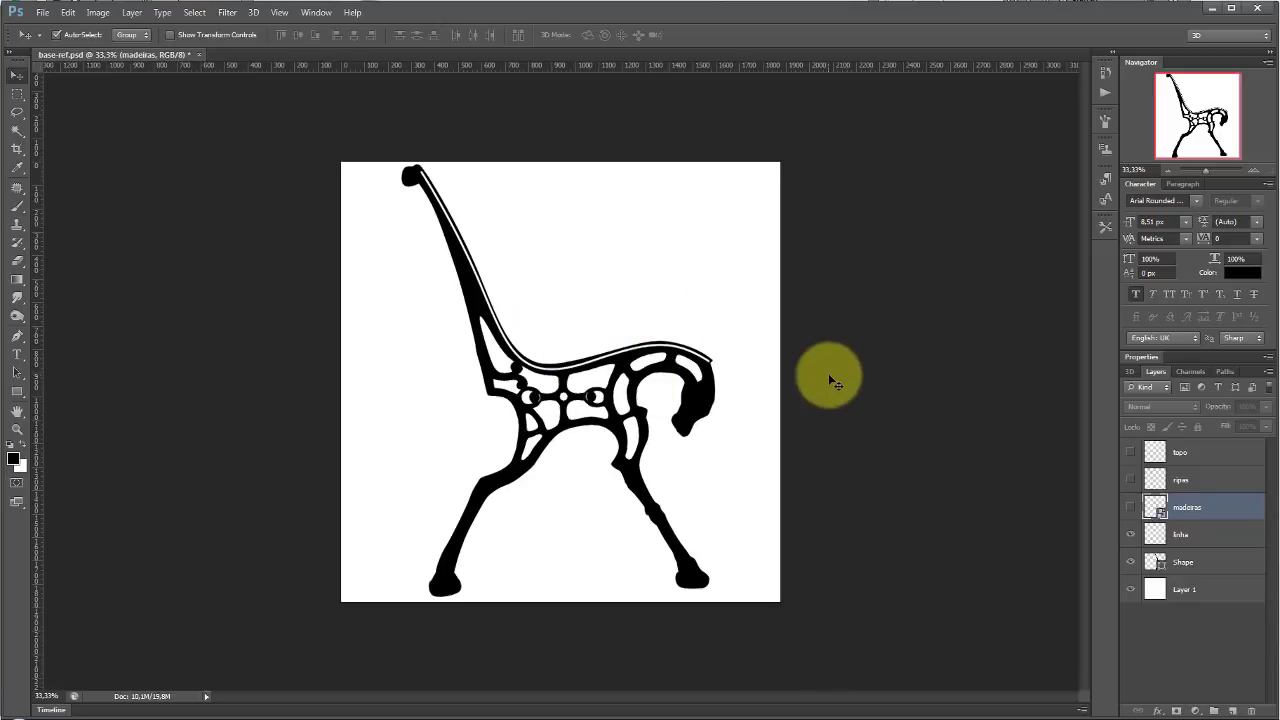
# - Save the image as a JPEG, replacing the existing pe_de_banco file
pyautogui.hotkey('ctrl', 'shift', 's')
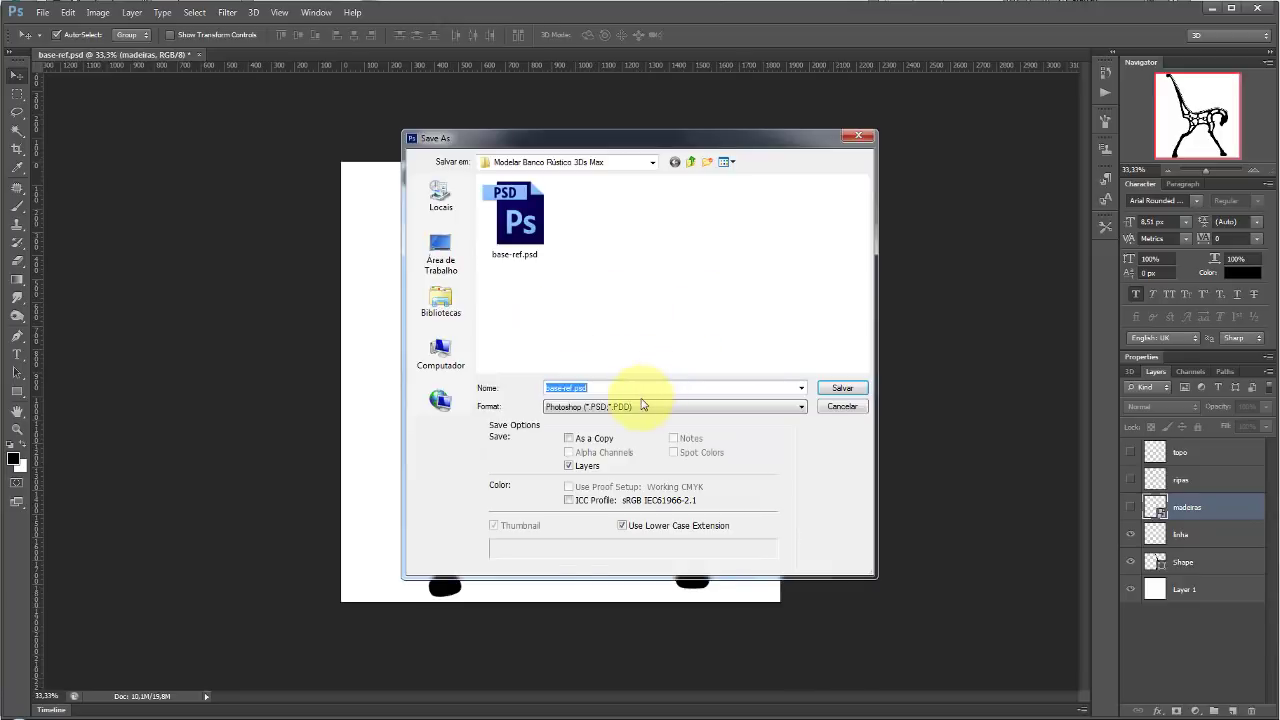
pyautogui.click(640, 406)
pyautogui.click(600, 501)
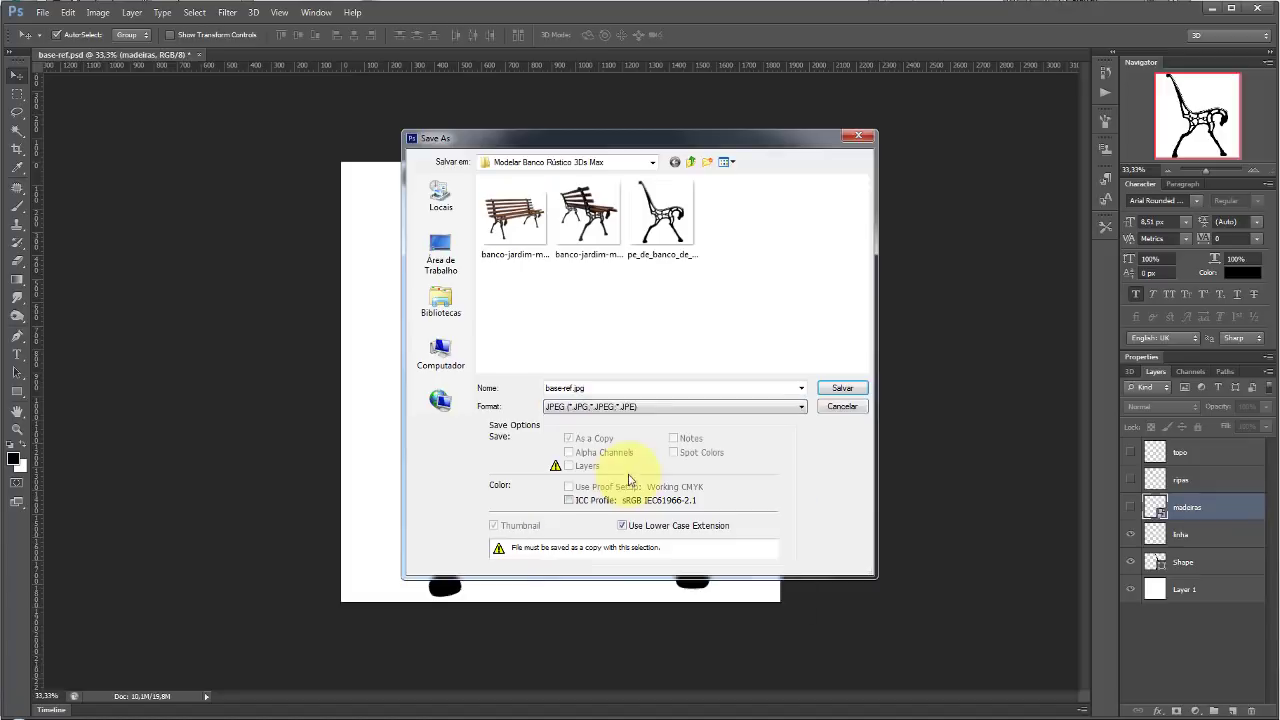
pyautogui.doubleClick(660, 205)
pyautogui.press('Return')
pyautogui.press('Return')
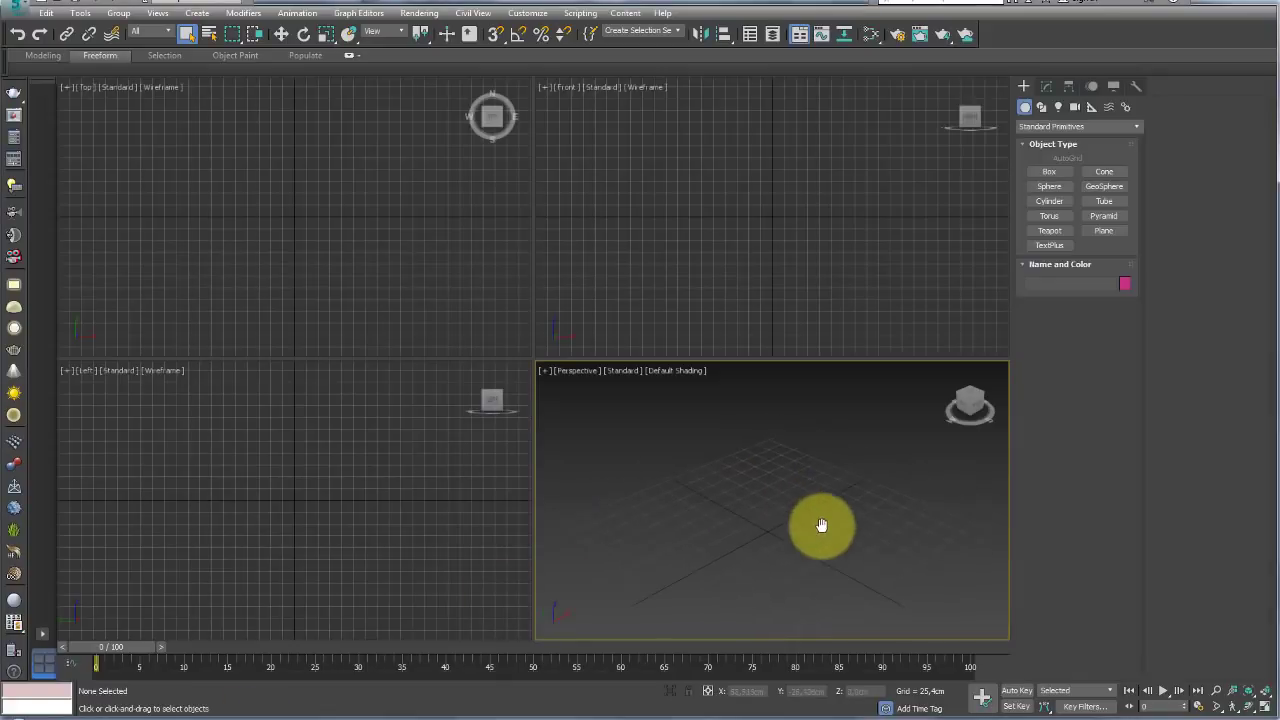
# - Create a square plane in the Front view with its segments reduced to 1
pyautogui.click(789, 229)
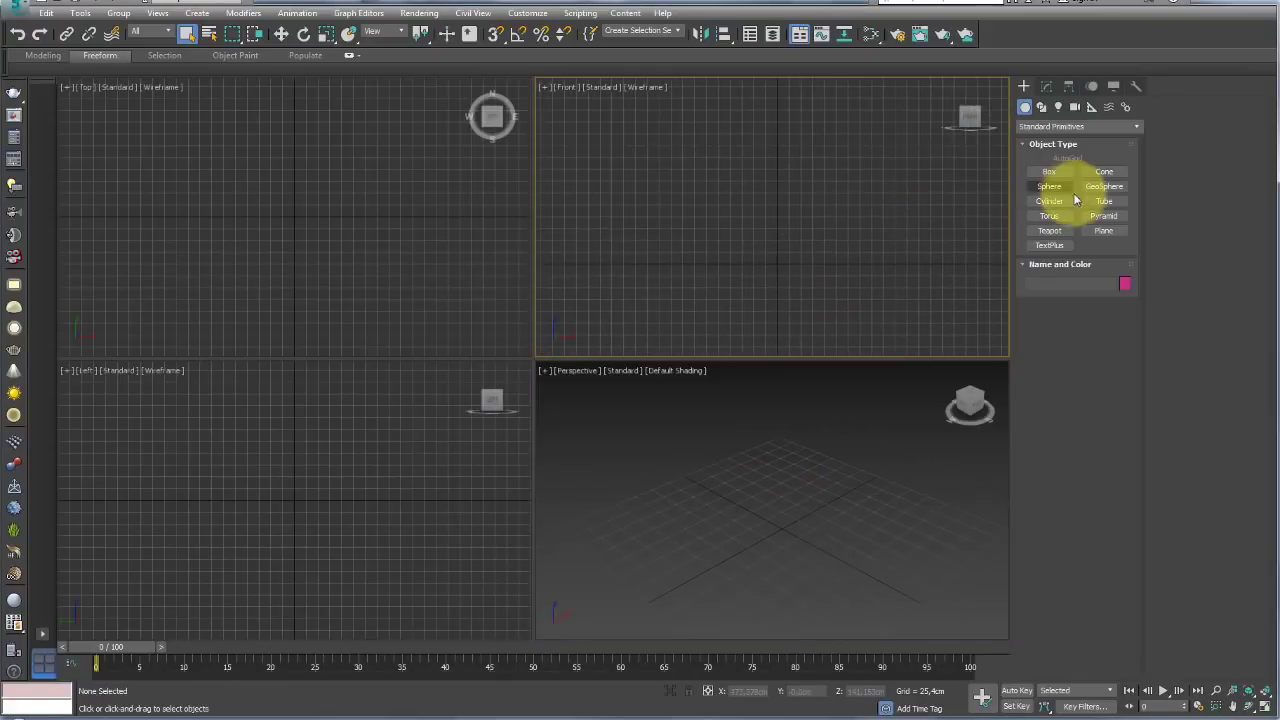
pyautogui.click(1105, 230)
pyautogui.moveTo(778, 206); pyautogui.dragTo(830, 260)
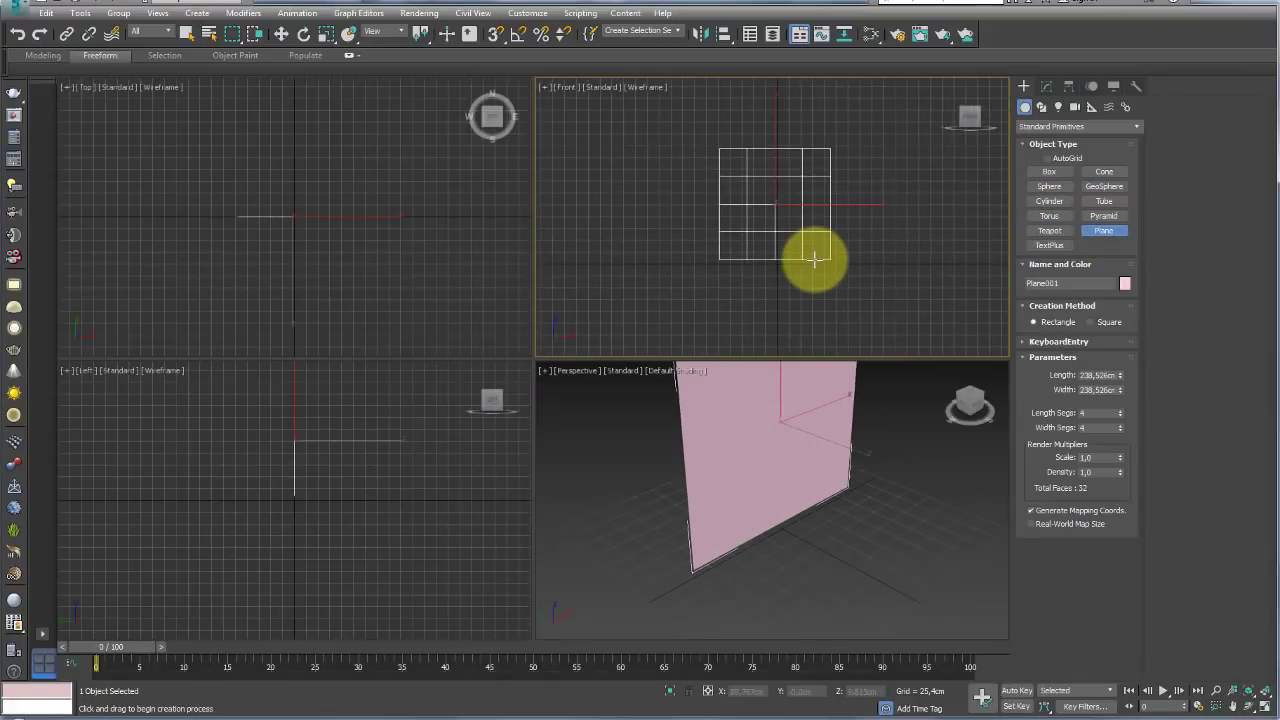
pyautogui.rightClick(1121, 430)
pyautogui.moveTo(829, 457)
pyautogui.keyDown('alt'); pyautogui.mouseDown(button='middle')
pyautogui.moveTo(829, 508)
pyautogui.moveTo(780, 523)
pyautogui.moveTo(711, 510)
pyautogui.moveTo(809, 506)
pyautogui.mouseUp(button='middle'); pyautogui.keyUp('alt')
# - Apply the bench-leg JPG to the plane as its texture
pyautogui.click(46, 718)
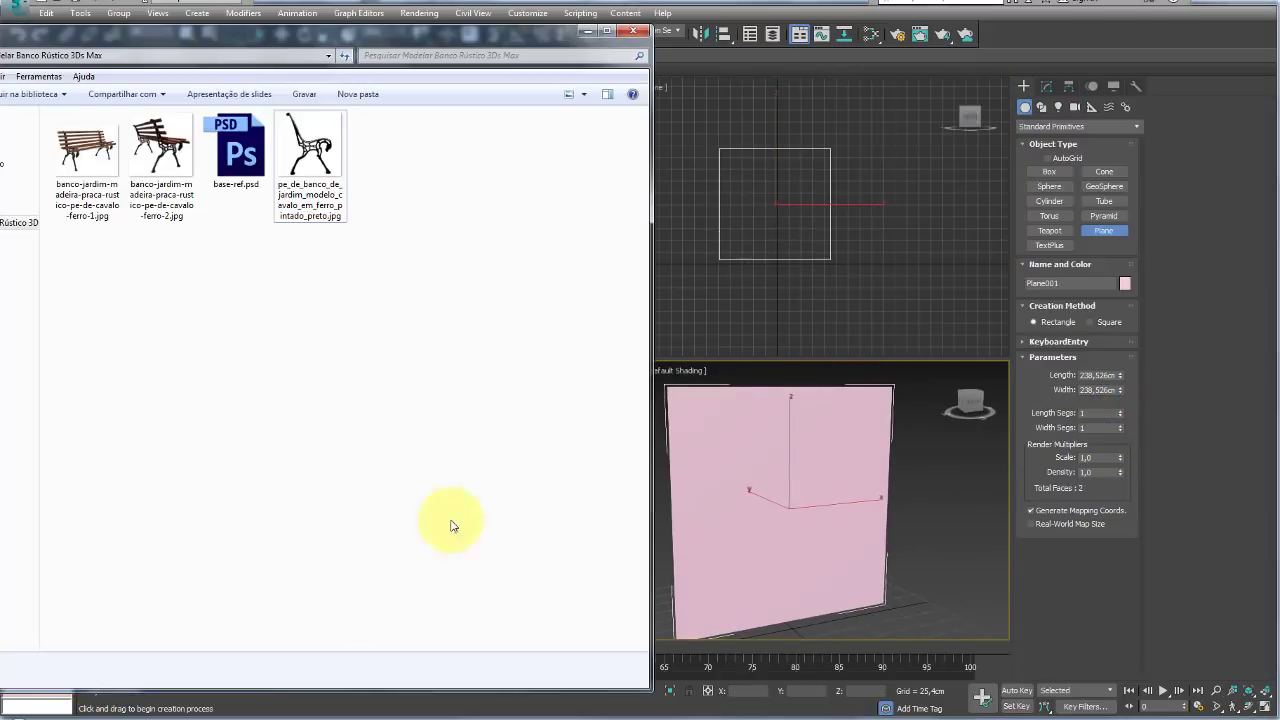
pyautogui.moveTo(310, 165); pyautogui.dragTo(922, 551)
pyautogui.moveTo(816, 522); pyautogui.dragTo(820, 525)
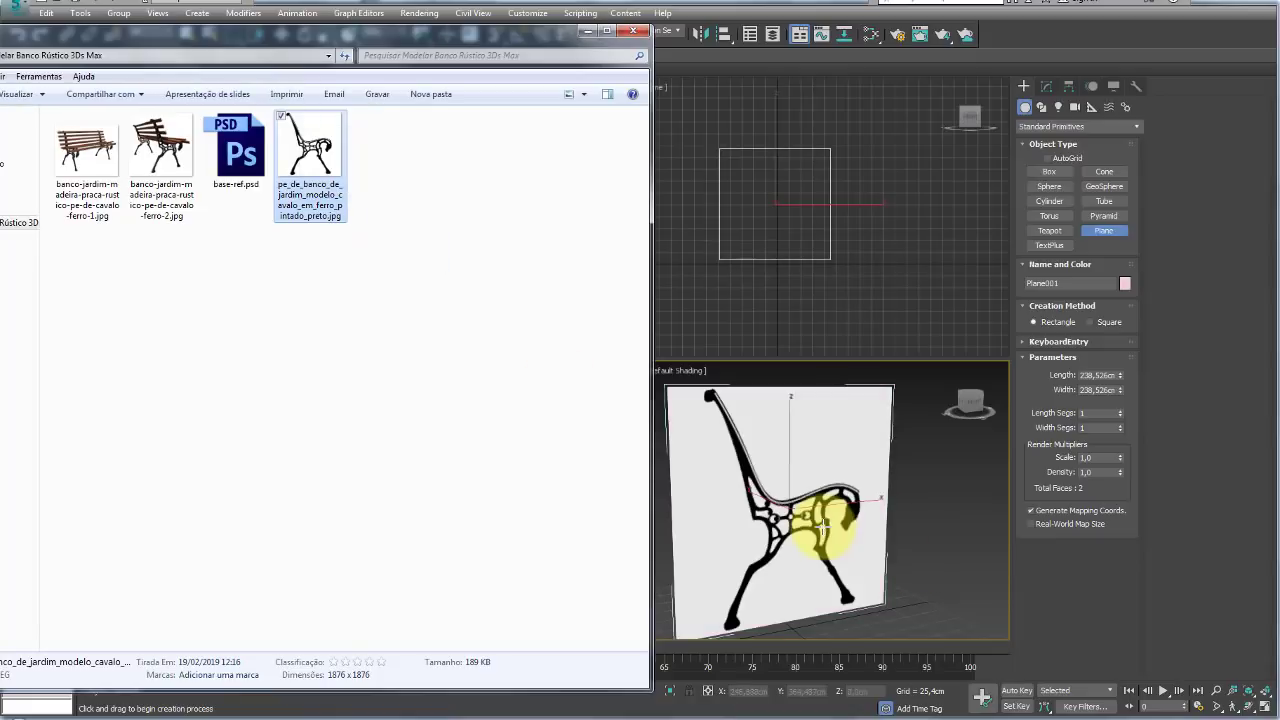
pyautogui.click(587, 31)
pyautogui.moveTo(800, 471)
pyautogui.keyDown('alt'); pyautogui.mouseDown(button='middle')
pyautogui.moveTo(830, 530)
pyautogui.moveTo(771, 528)
pyautogui.mouseUp(button='middle'); pyautogui.keyUp('alt')
# - Move the plane back, then show the Front view shaded without the grid
pyautogui.press('w')
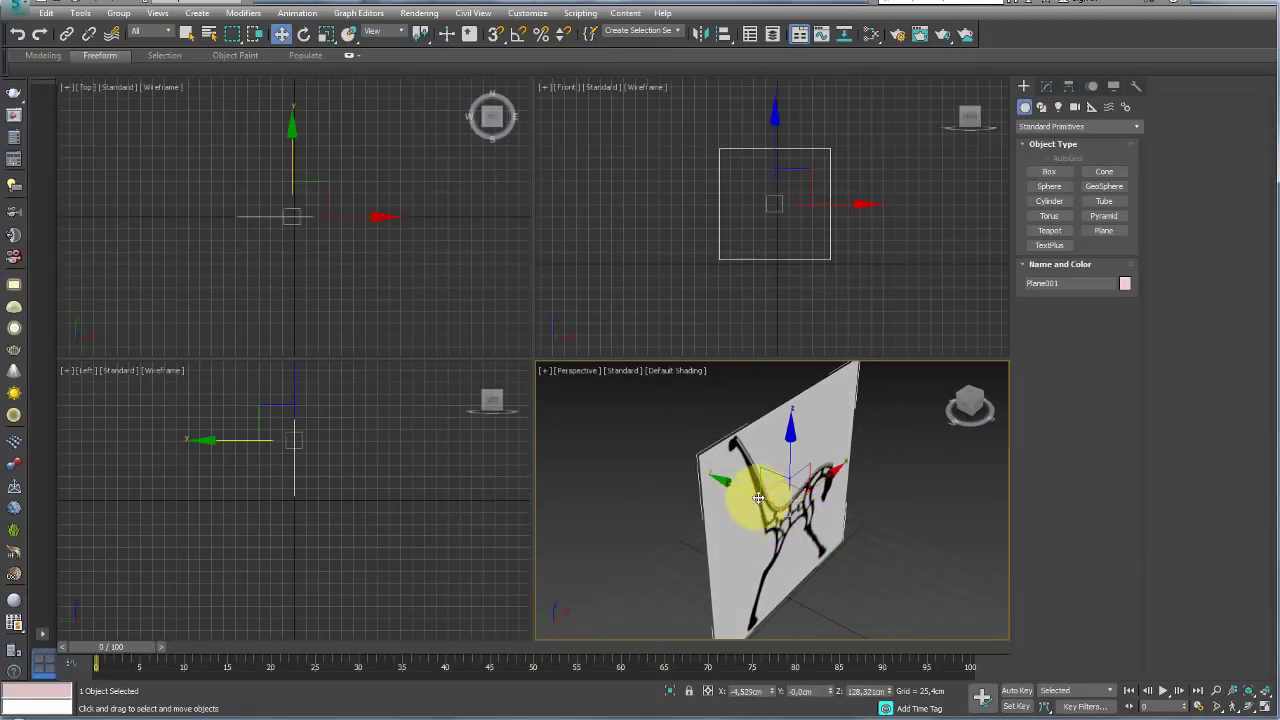
pyautogui.moveTo(757, 486)
pyautogui.mouseDown()
pyautogui.moveTo(632, 473)
pyautogui.moveTo(686, 486)
pyautogui.mouseUp()
pyautogui.moveTo(857, 143); pyautogui.dragTo(805, 182)
pyautogui.moveTo(767, 230)
pyautogui.mouseDown(button='middle')
pyautogui.moveTo(786, 240)
pyautogui.moveTo(777, 254)
pyautogui.mouseUp(button='middle')
pyautogui.press('F3')
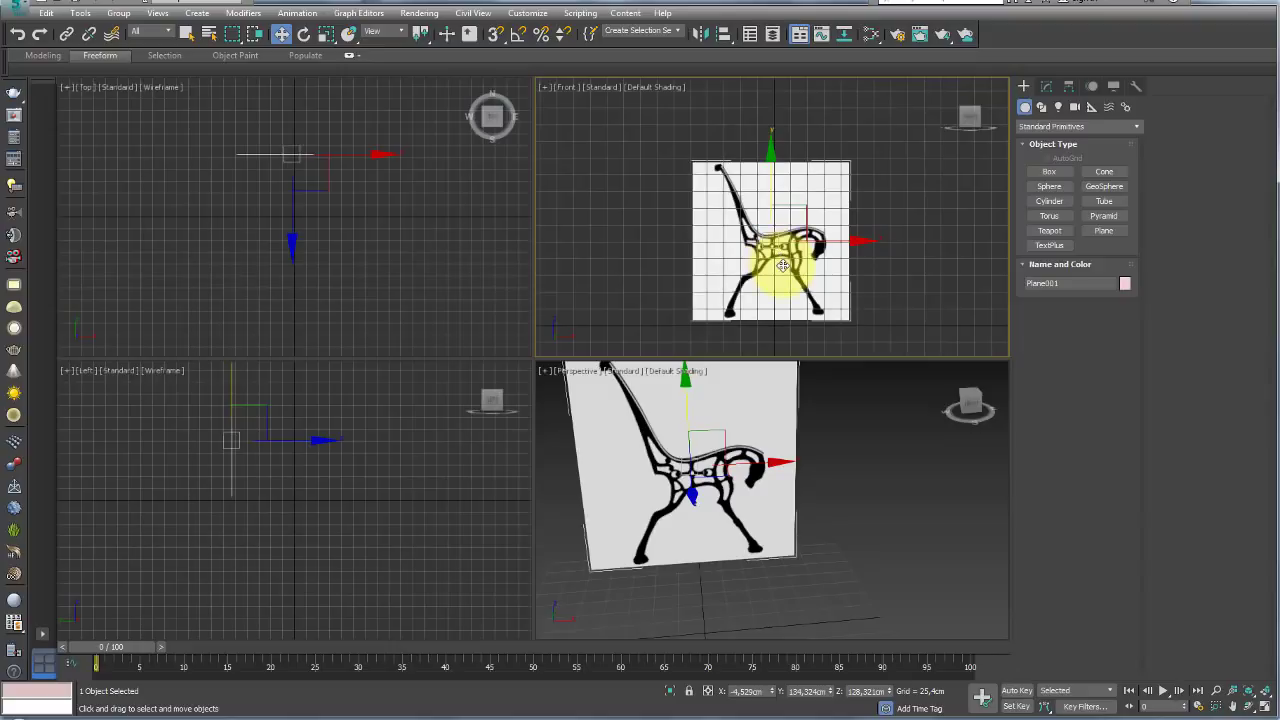
pyautogui.press('g')
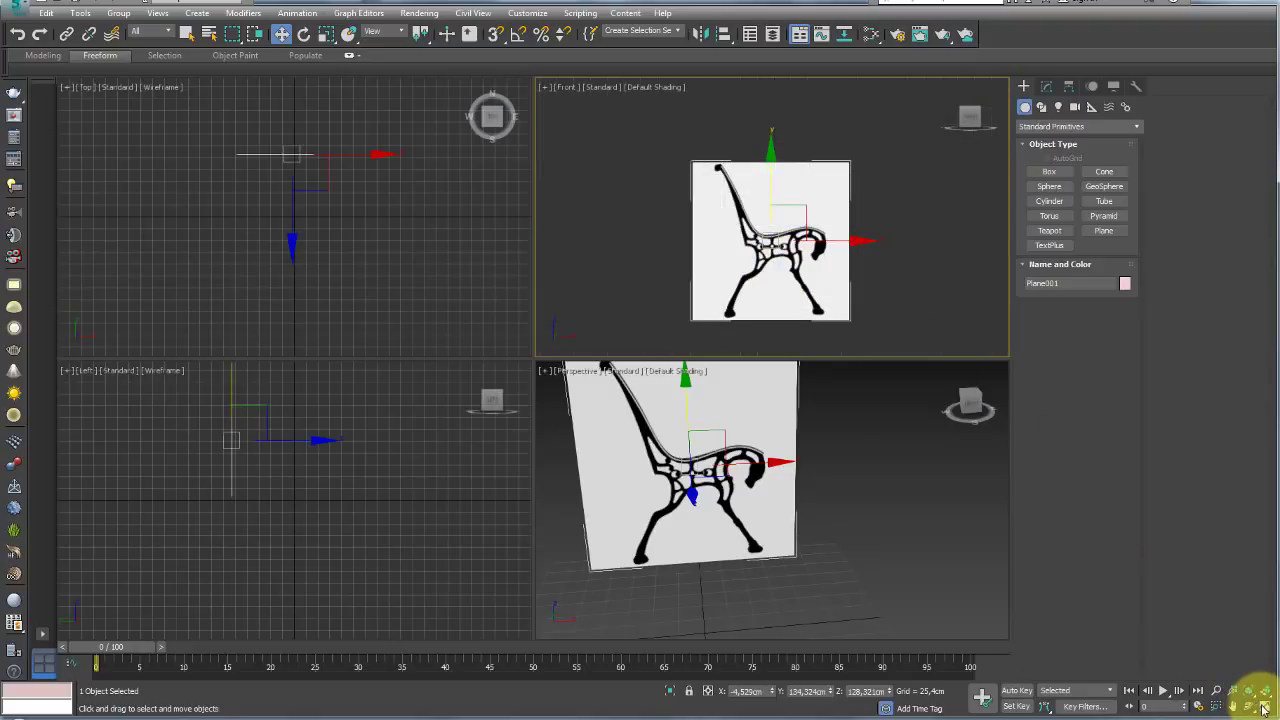
# - Maximize the Front viewport and zoom in on the leg's centre joint
pyautogui.click(1262, 705)
pyautogui.scroll(3, 614, 400)
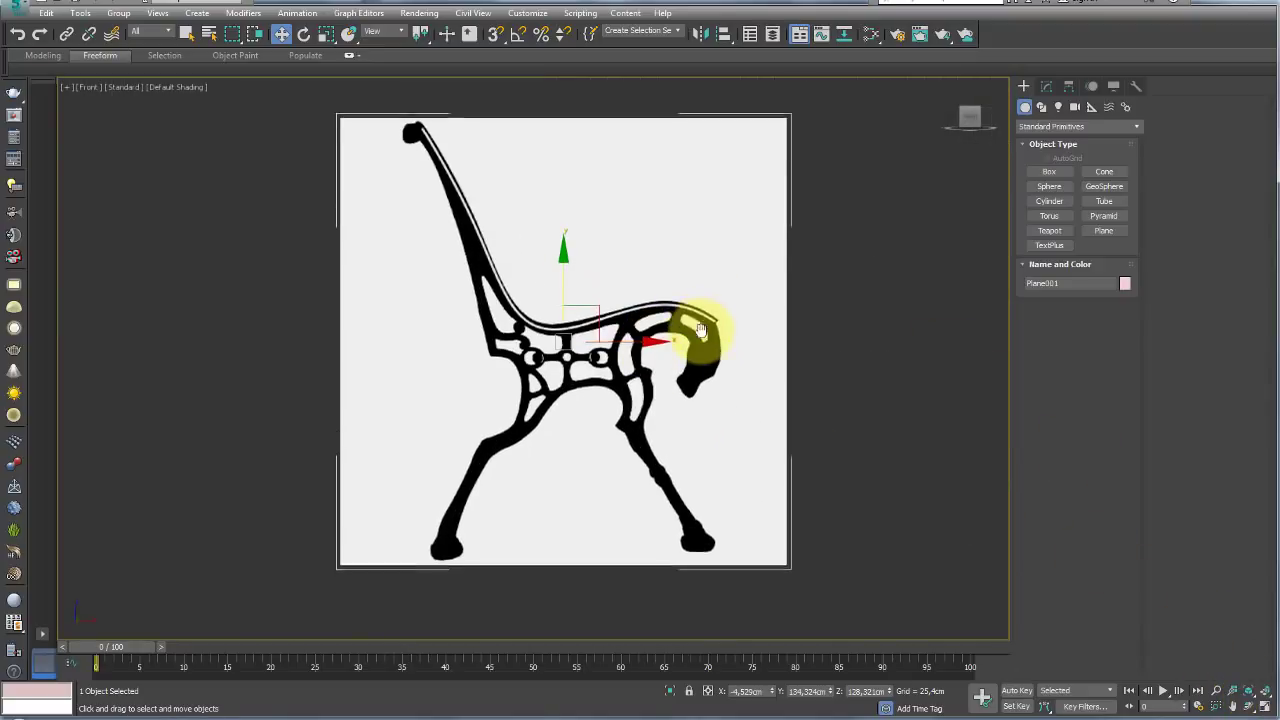
pyautogui.scroll(2, 700, 328)
pyautogui.moveTo(385, 384); pyautogui.dragTo(385, 330, button='middle')
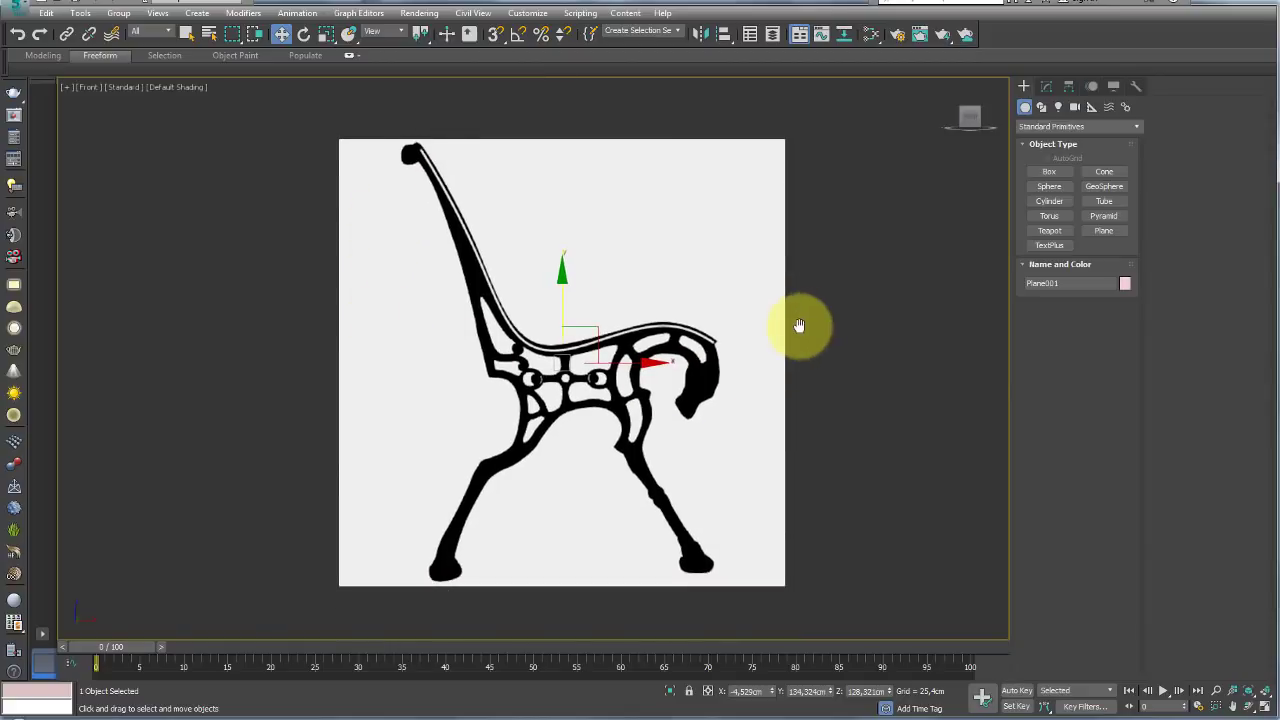
pyautogui.scroll(2, 557, 357)
pyautogui.scroll(-2, 523, 251)
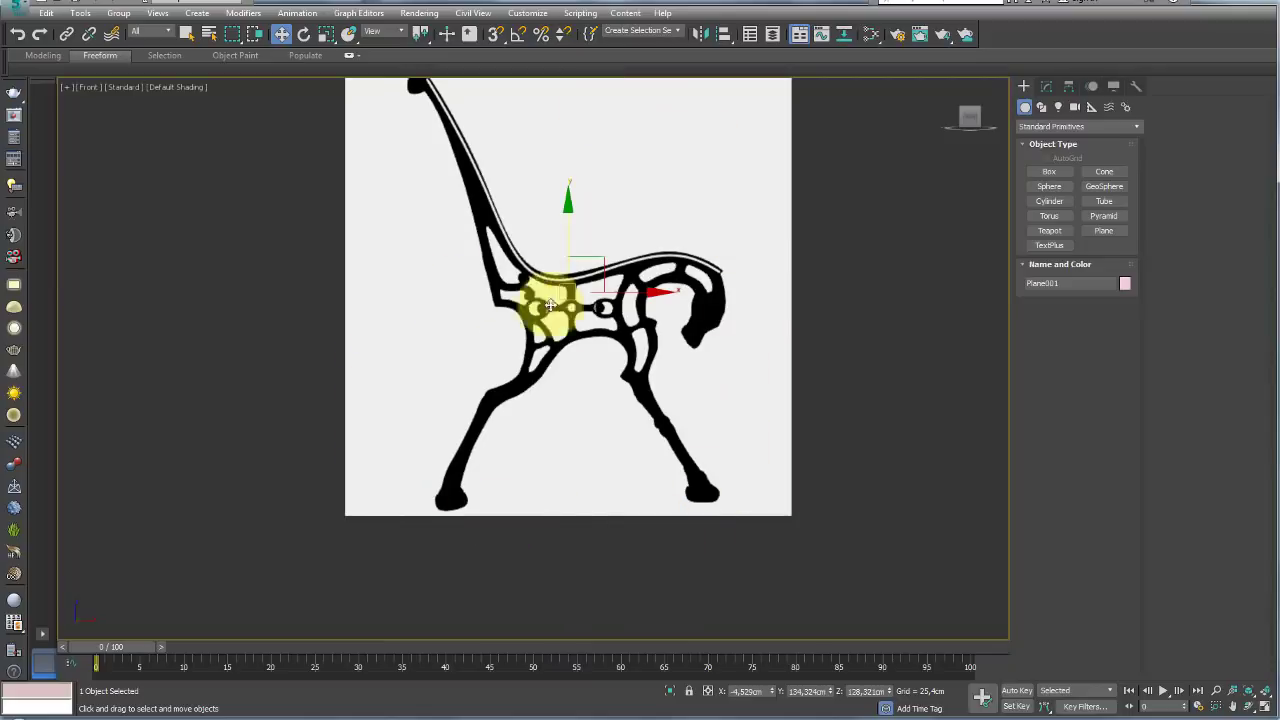
pyautogui.scroll(2, 550, 305)
pyautogui.scroll(-2, 557, 314)
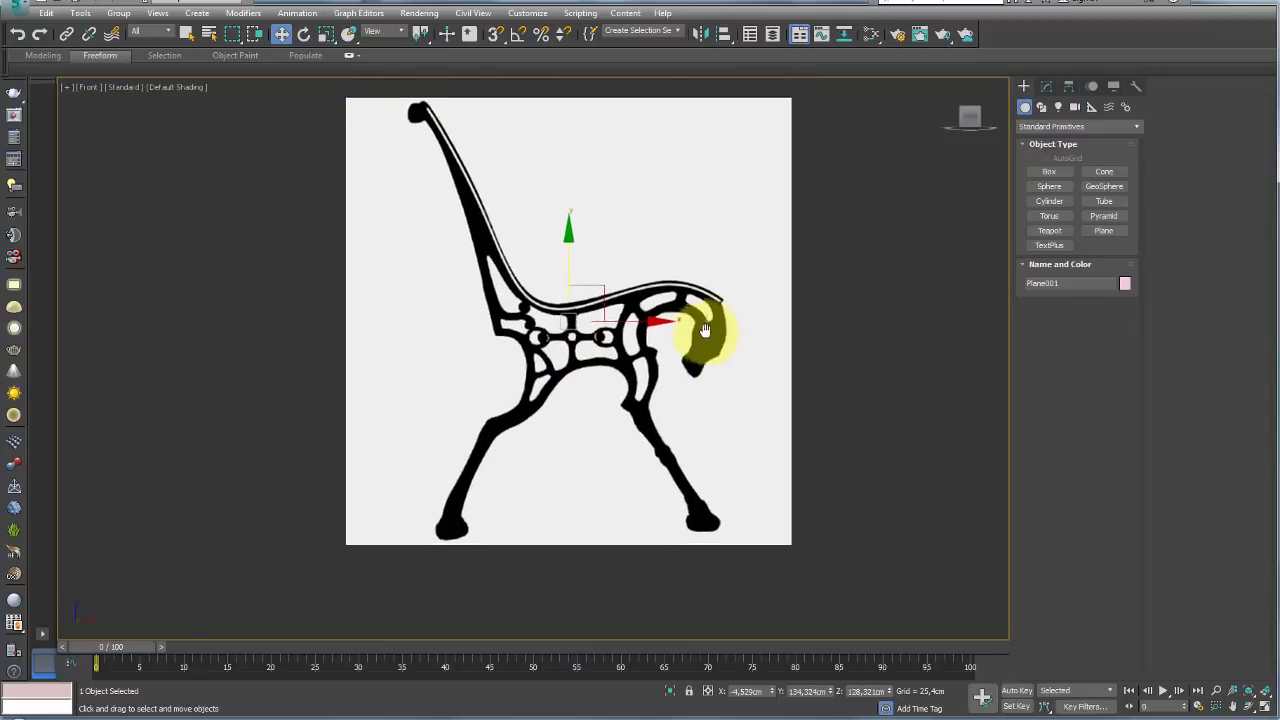
pyautogui.moveTo(705, 330); pyautogui.dragTo(709, 349, button='middle')
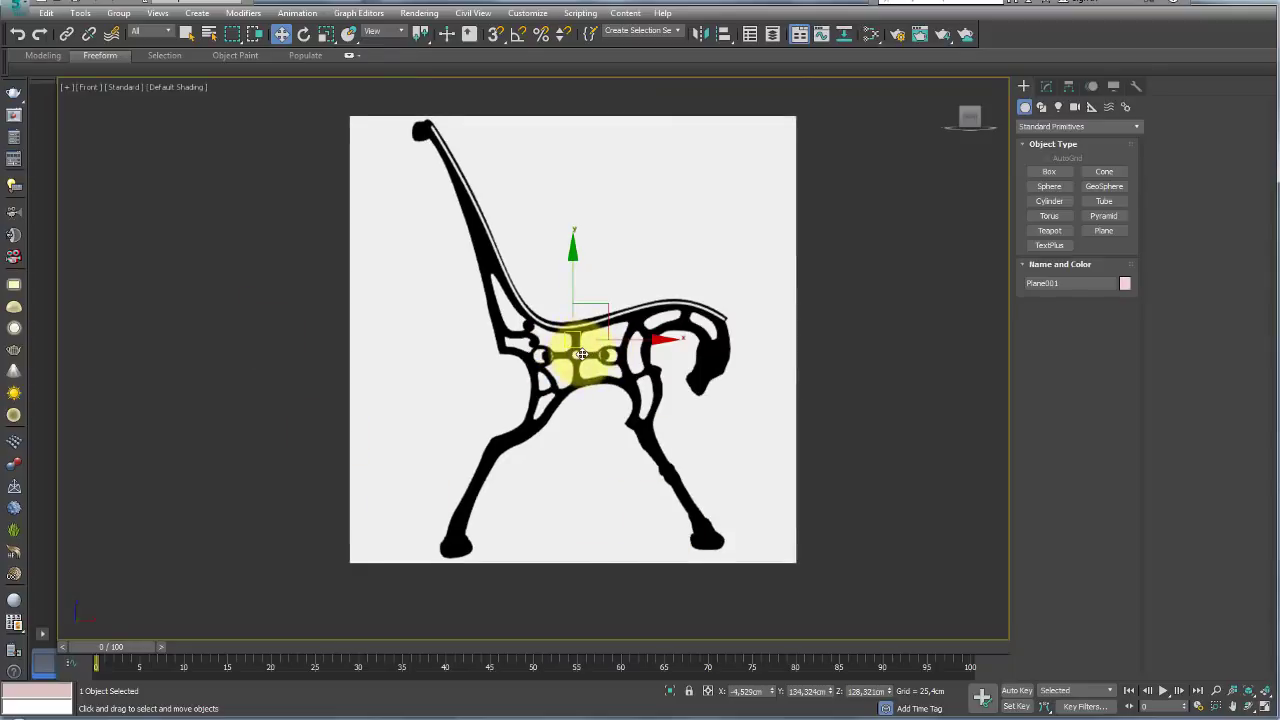
pyautogui.scroll(3, 581, 354)
pyautogui.scroll(2, 529, 323)
pyautogui.moveTo(529, 337); pyautogui.dragTo(548, 347, button='middle')
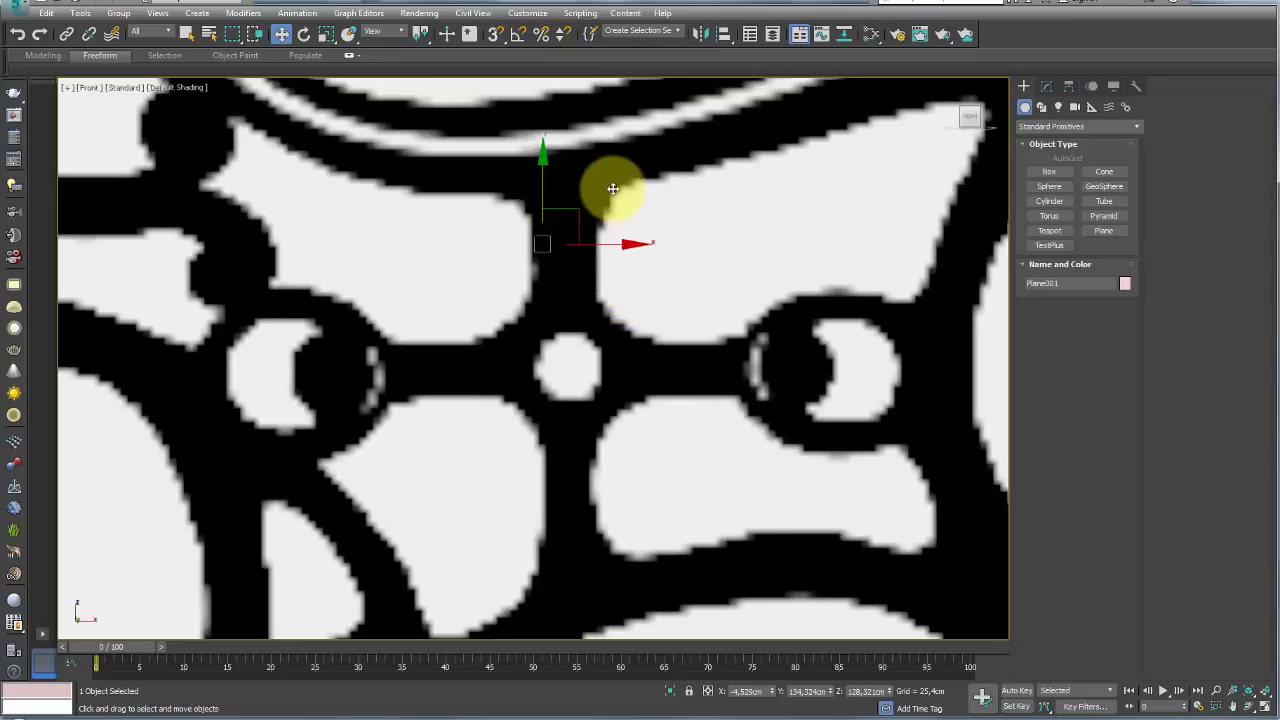
# - Switch the Front viewport to High Quality shading
pyautogui.click(125, 90)
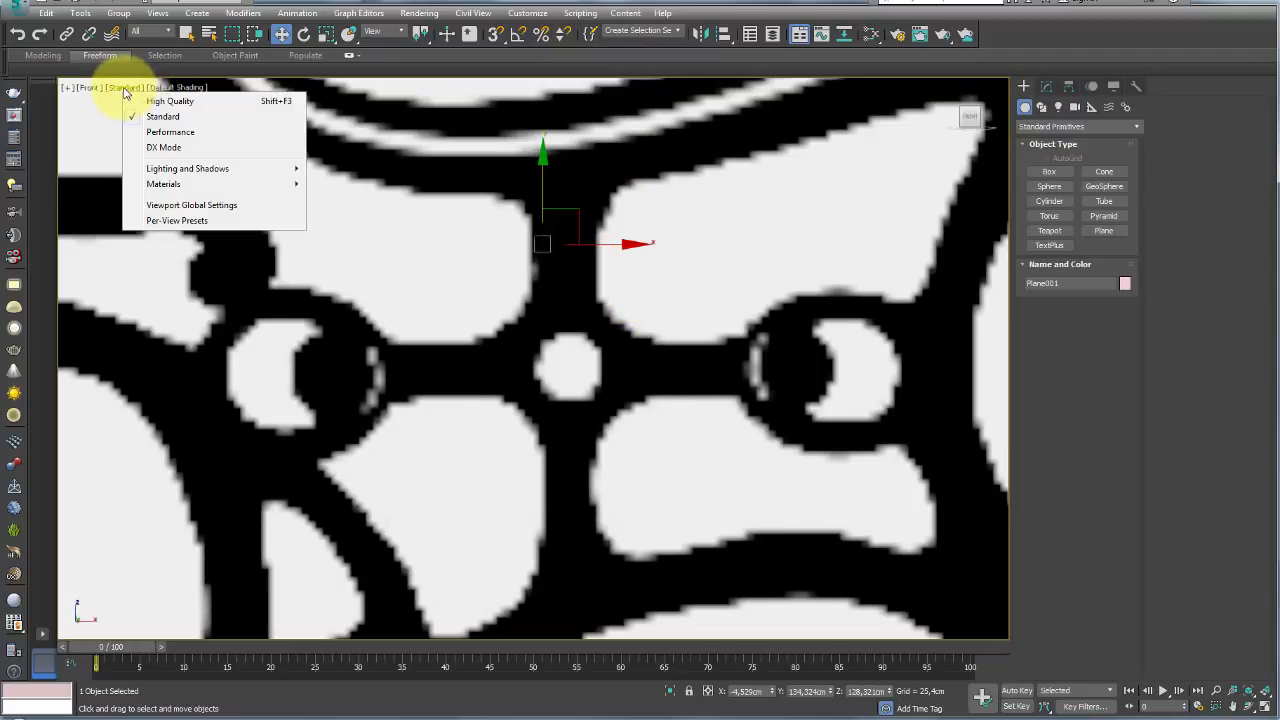
pyautogui.click(198, 104)
pyautogui.scroll(-2, 651, 351)
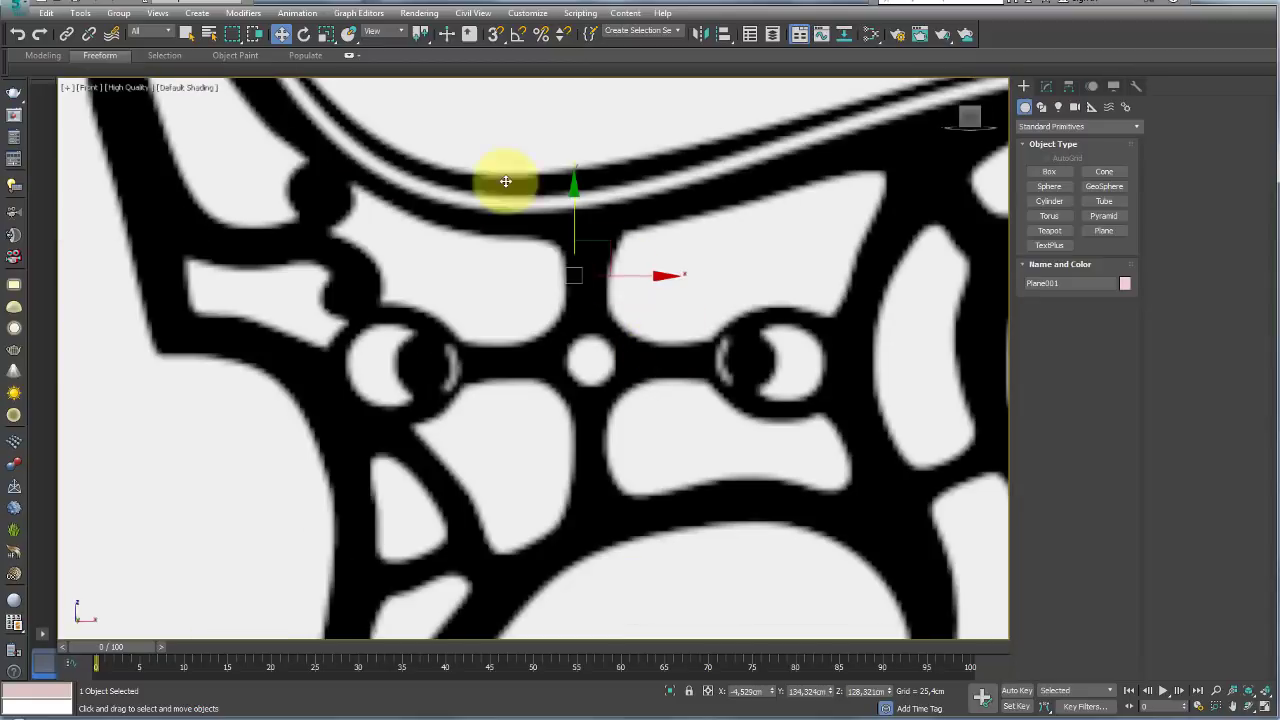
pyautogui.click(420, 13)
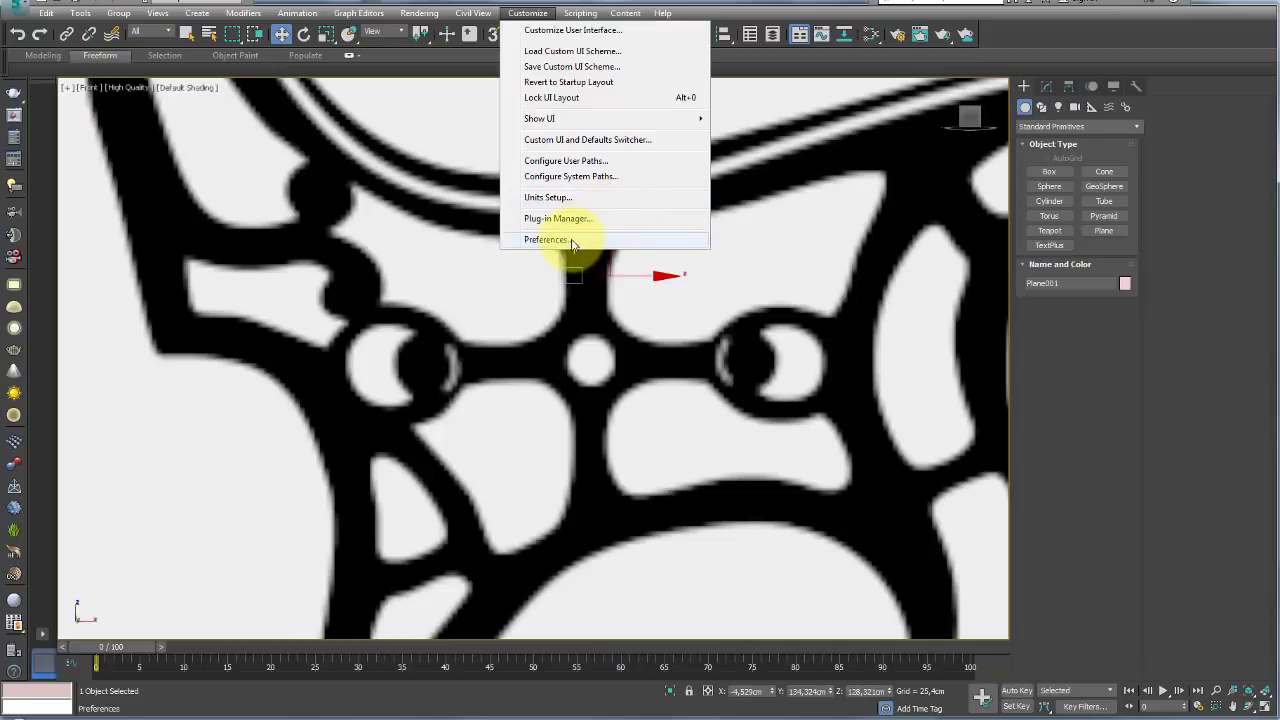
pyautogui.click(633, 381)
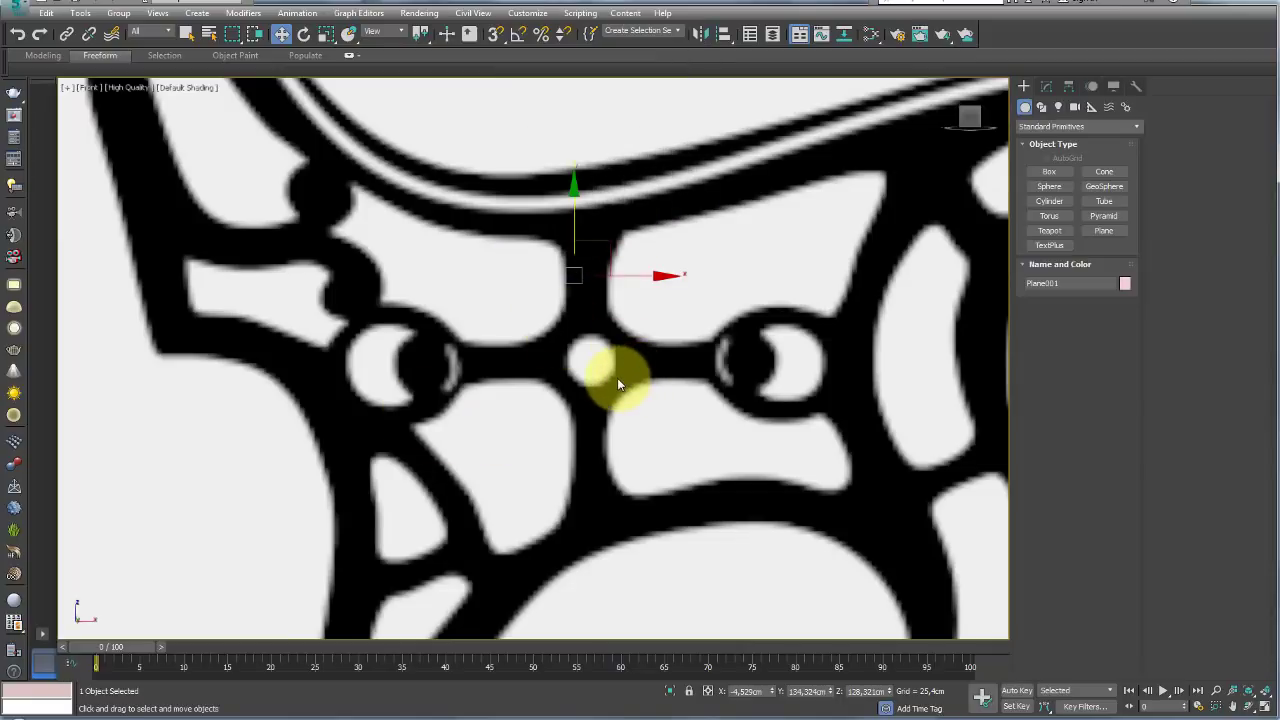
pyautogui.scroll(-2, 633, 381)
pyautogui.scroll(-2, 631, 386)
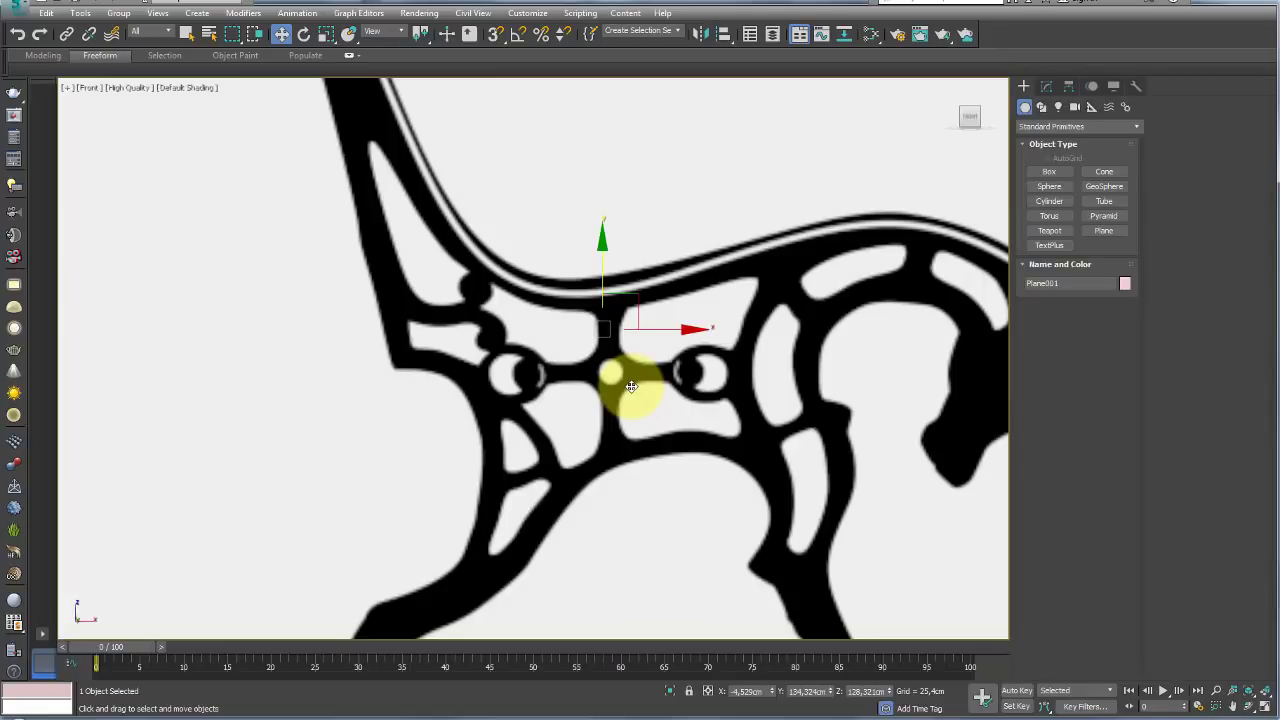
# - Pan and zoom to frame the central ornament of the bench-leg drawing
pyautogui.moveTo(622, 448); pyautogui.dragTo(593, 389, button='middle')
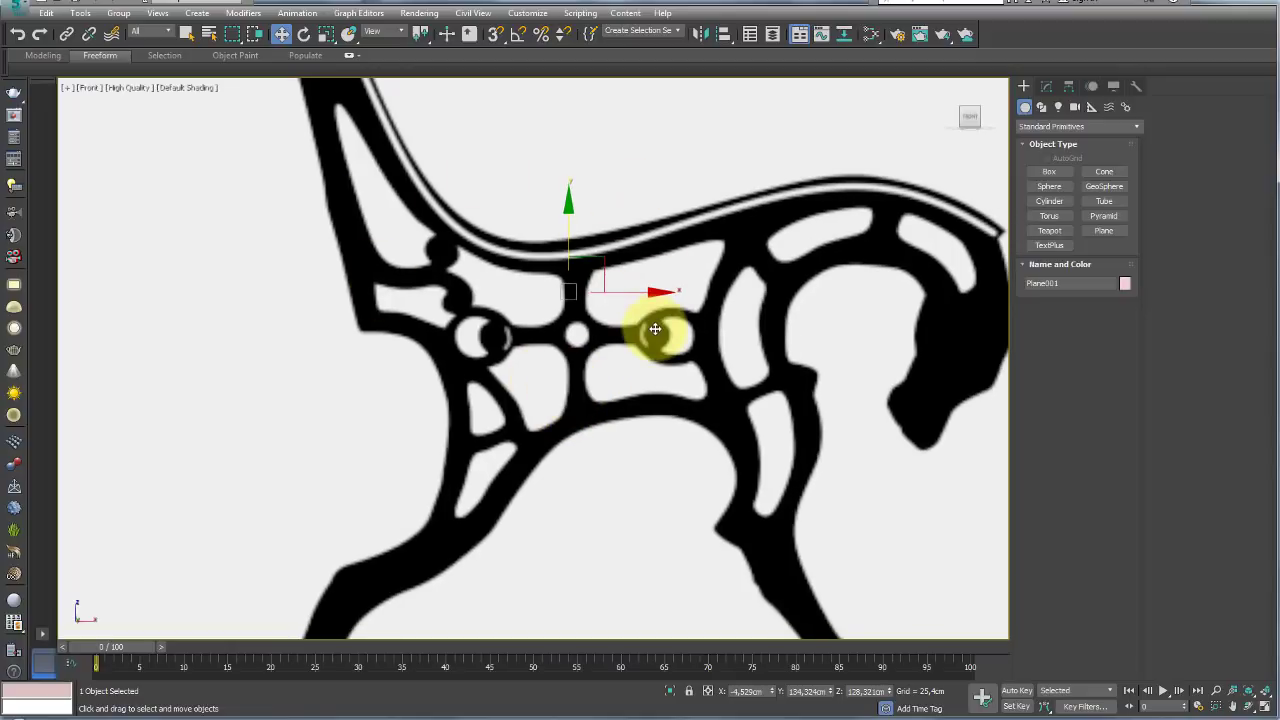
pyautogui.moveTo(670, 332); pyautogui.dragTo(576, 344, button='middle')
pyautogui.scroll(-1, 530, 235)
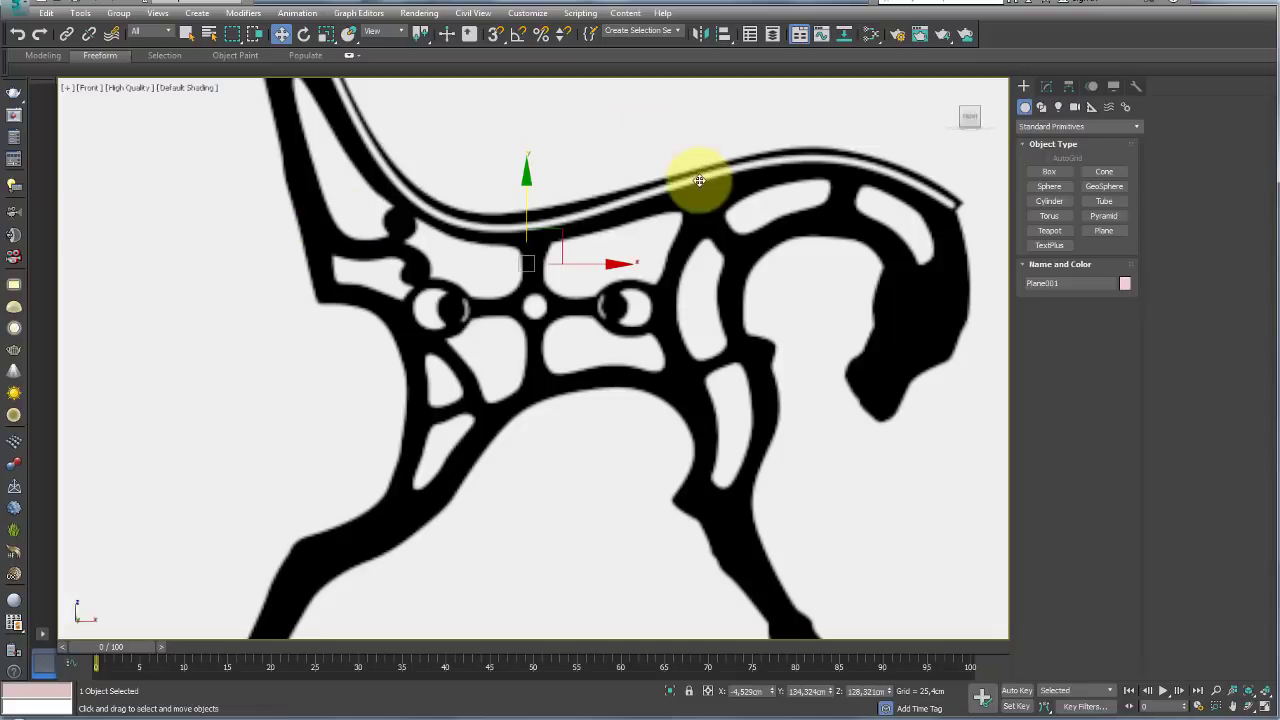
pyautogui.scroll(-3, 318, 249)
pyautogui.scroll(1, 543, 214)
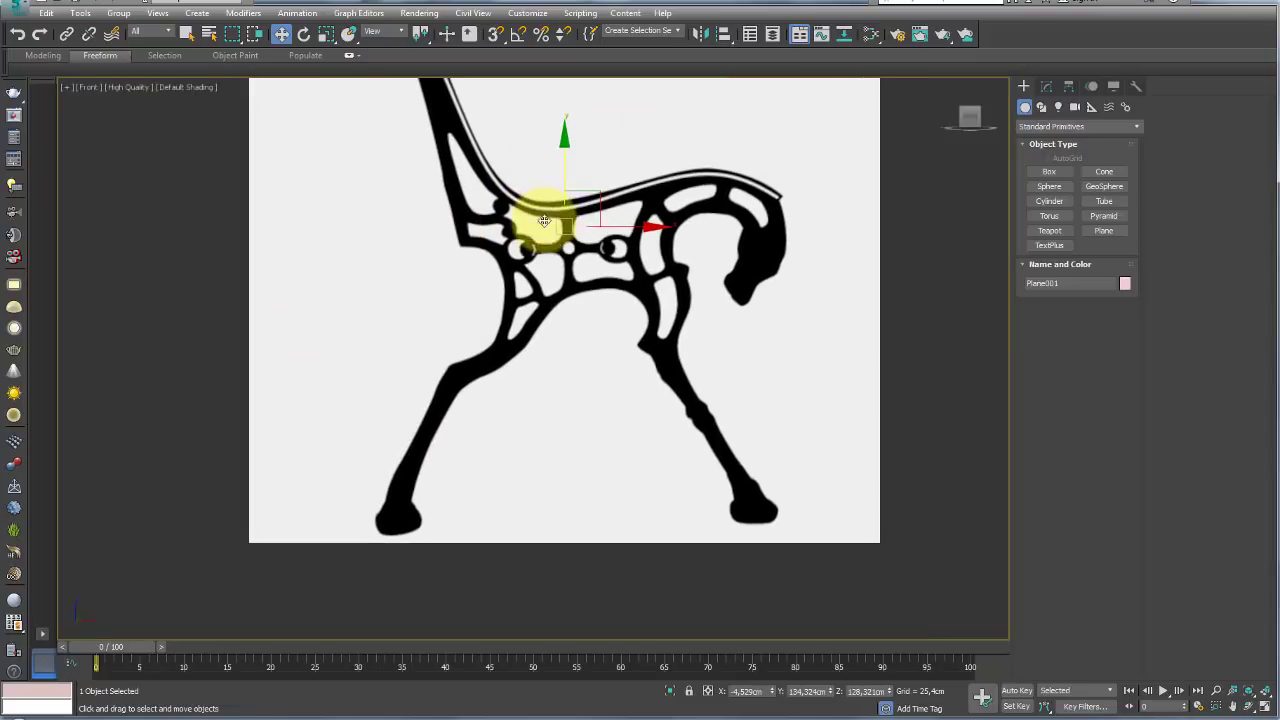
pyautogui.scroll(2, 523, 243)
pyautogui.scroll(2, 563, 229)
pyautogui.scroll(2, 526, 354)
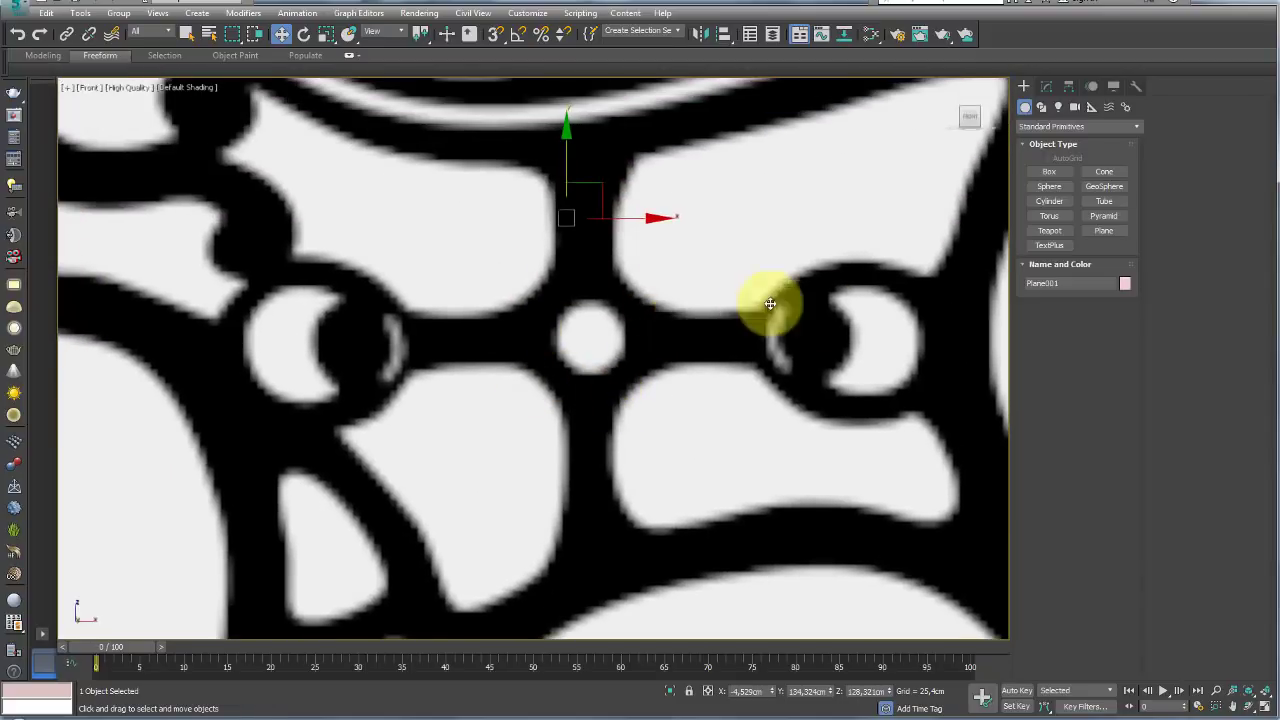
# - Draw a tube ring around the leg's central round hole and view it in Perspective
pyautogui.click(1104, 205)
pyautogui.moveTo(591, 336); pyautogui.dragTo(614, 357)
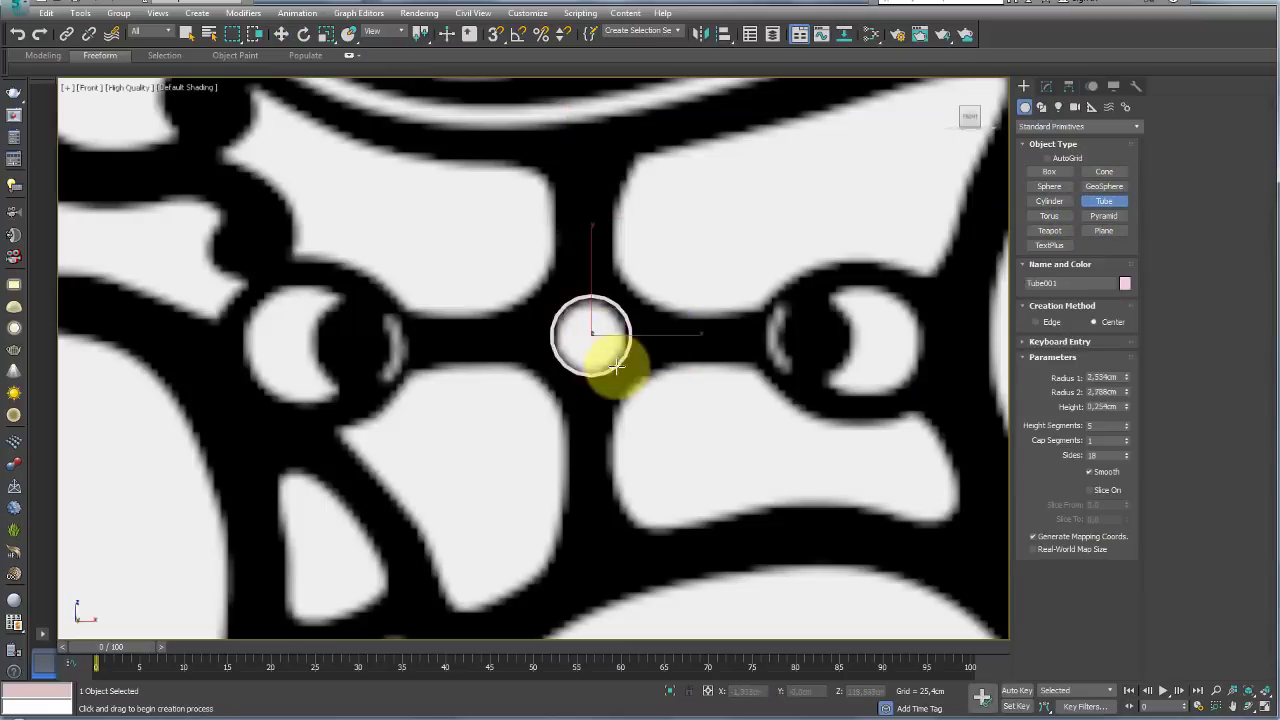
pyautogui.click(622, 378)
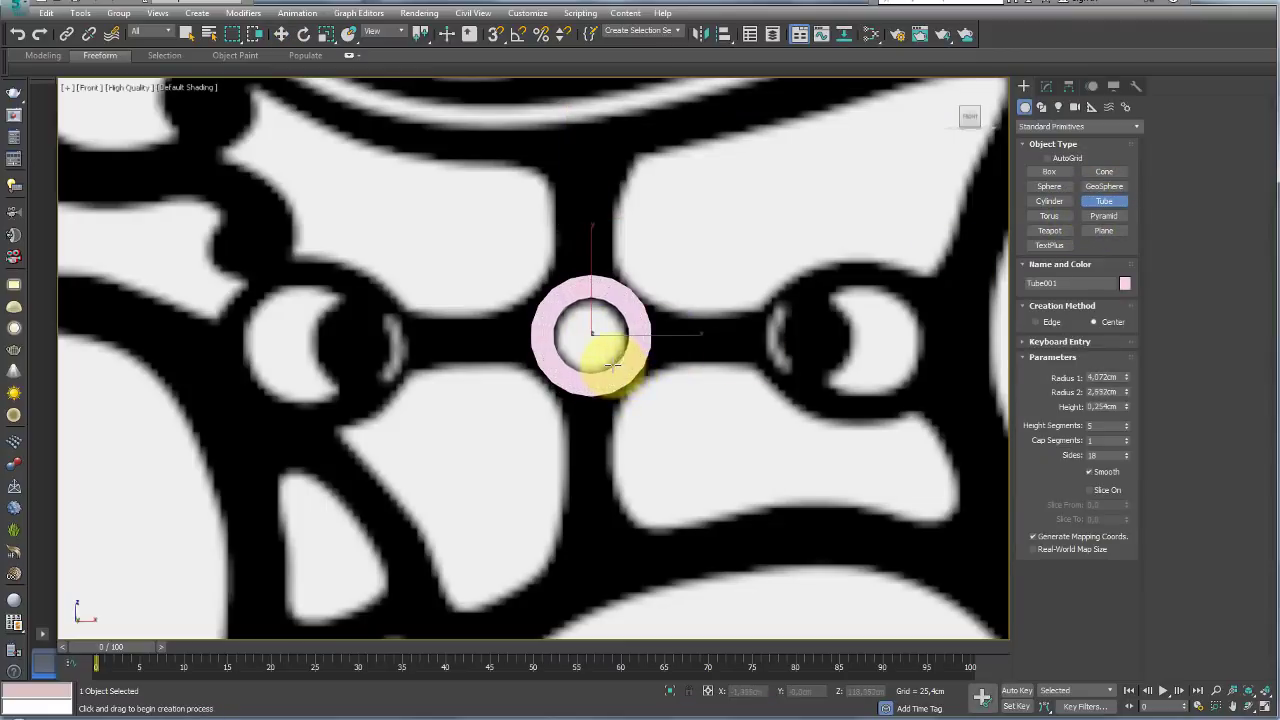
pyautogui.press('w')
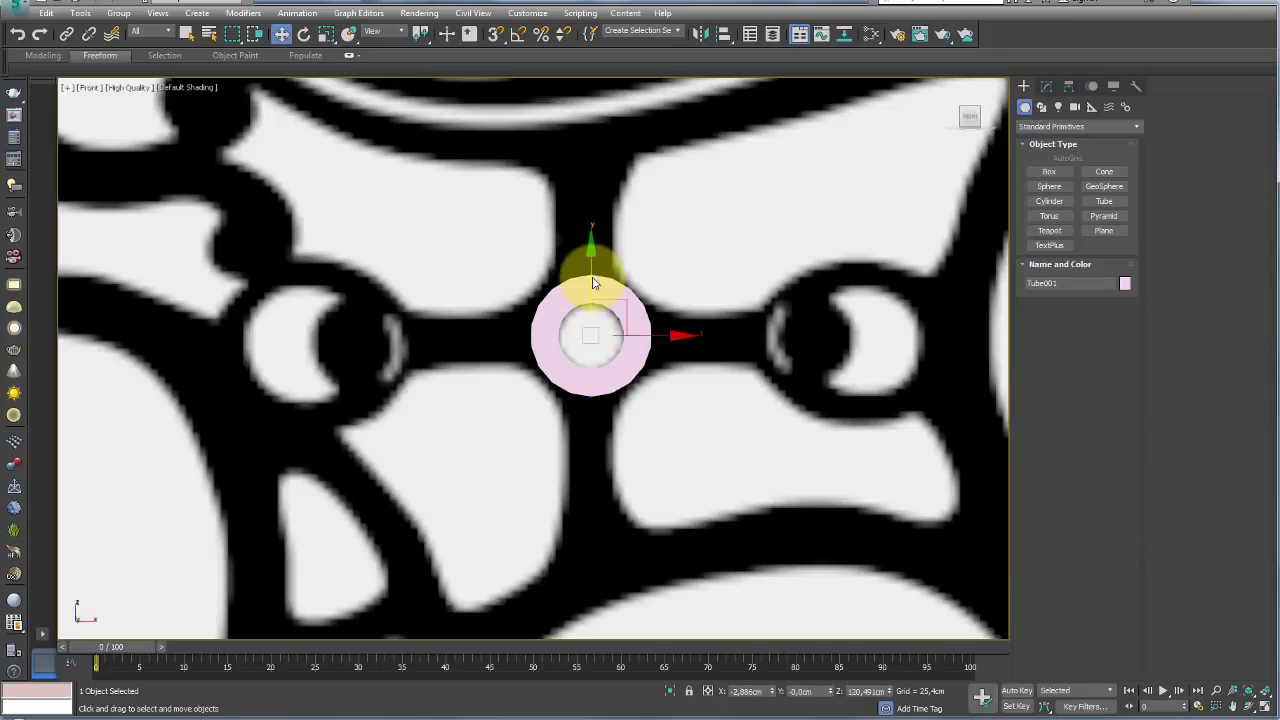
pyautogui.press('p')
pyautogui.moveTo(645, 367)
pyautogui.keyDown('alt'); pyautogui.mouseDown(button='middle')
pyautogui.moveTo(439, 390)
pyautogui.moveTo(457, 398)
pyautogui.moveTo(580, 371)
pyautogui.moveTo(483, 414)
pyautogui.moveTo(443, 394)
pyautogui.moveTo(478, 418)
pyautogui.mouseUp(button='middle'); pyautogui.keyUp('alt')
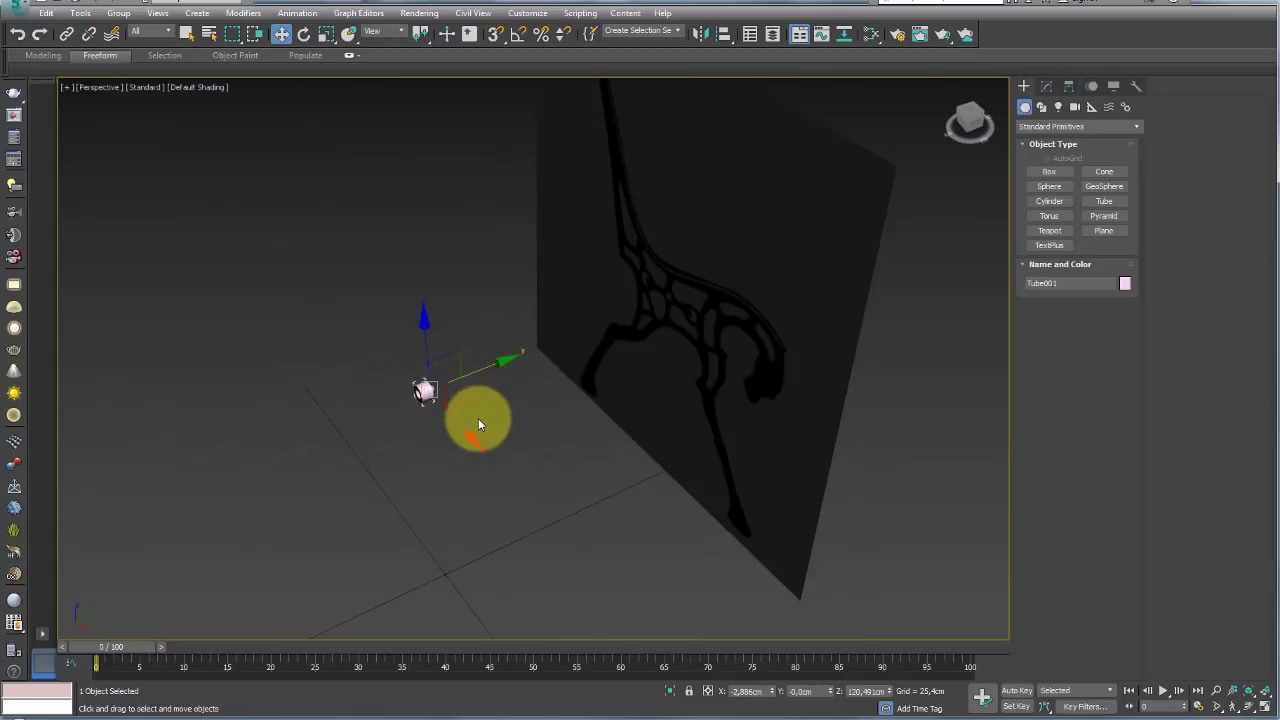
pyautogui.scroll(3, 478, 418)
pyautogui.scroll(3, 337, 361)
pyautogui.moveTo(337, 363)
pyautogui.mouseDown(button='middle')
pyautogui.moveTo(370, 393)
pyautogui.moveTo(434, 360)
pyautogui.mouseUp(button='middle')
# - Turn on edged faces and give the tube 1 height segment and 12 sides
pyautogui.press('F4')
pyautogui.scroll(3, 409, 329)
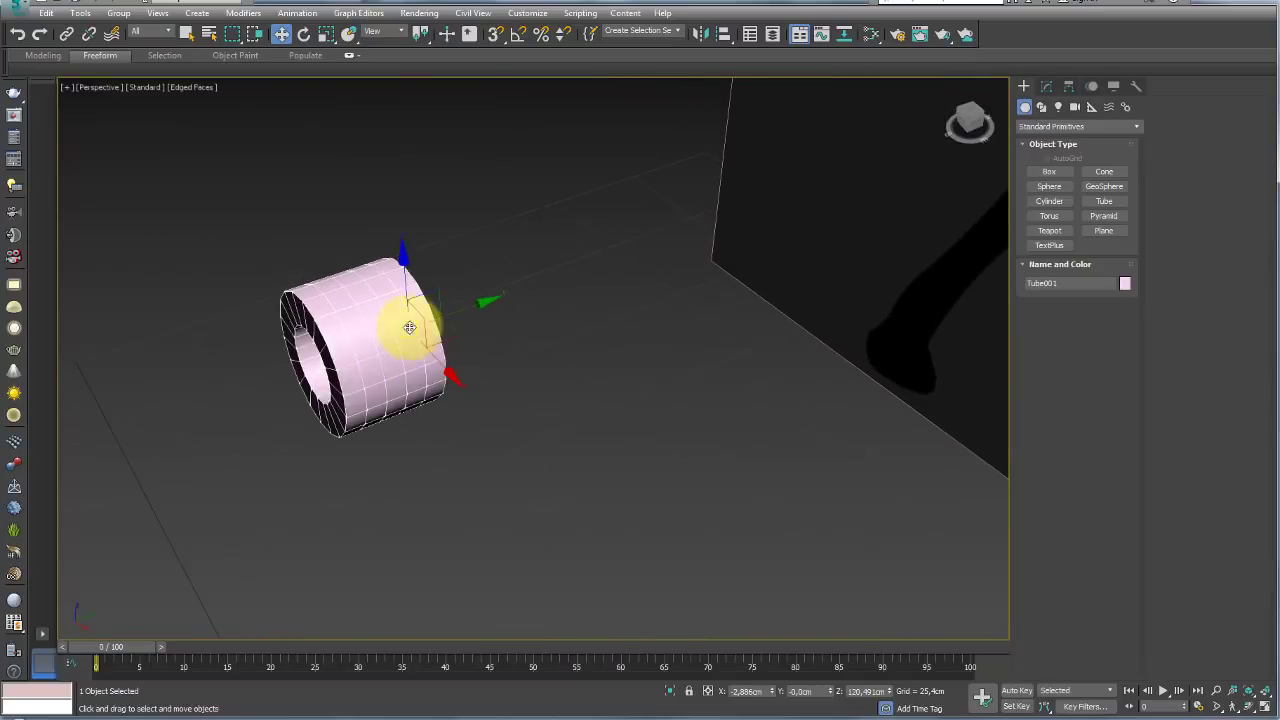
pyautogui.scroll(3, 409, 329)
pyautogui.click(1046, 86)
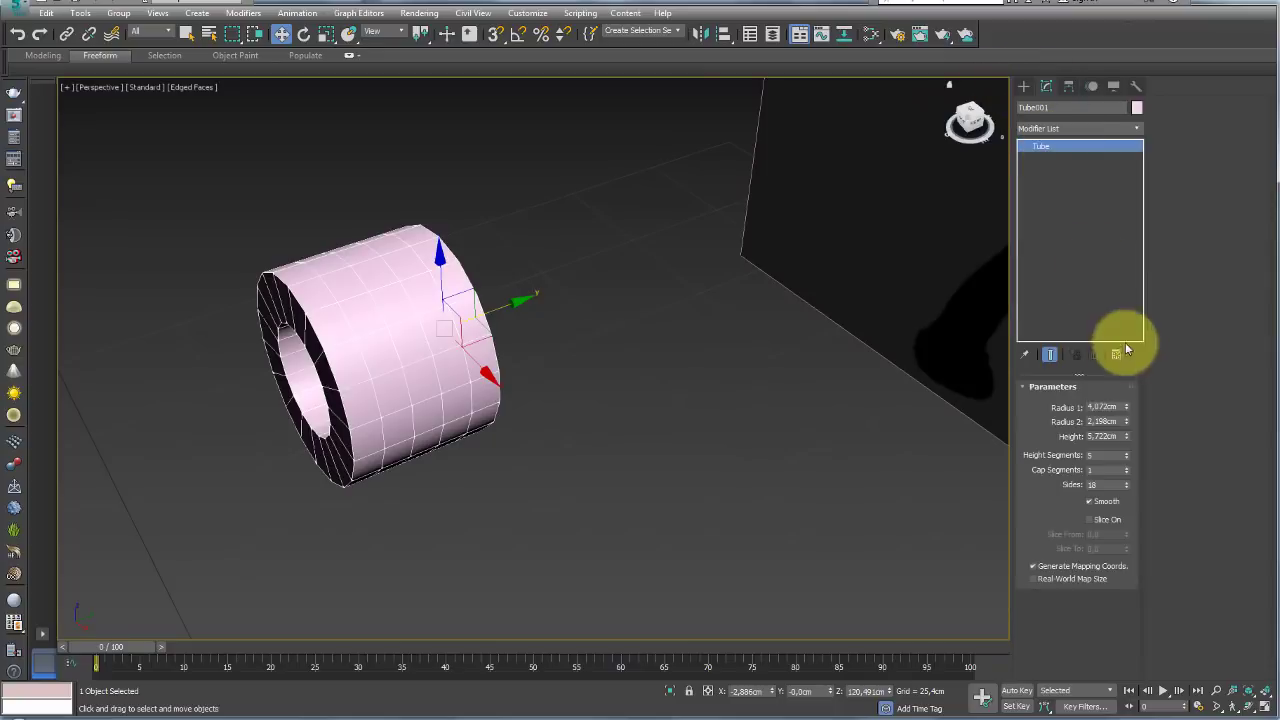
pyautogui.rightClick(1127, 455)
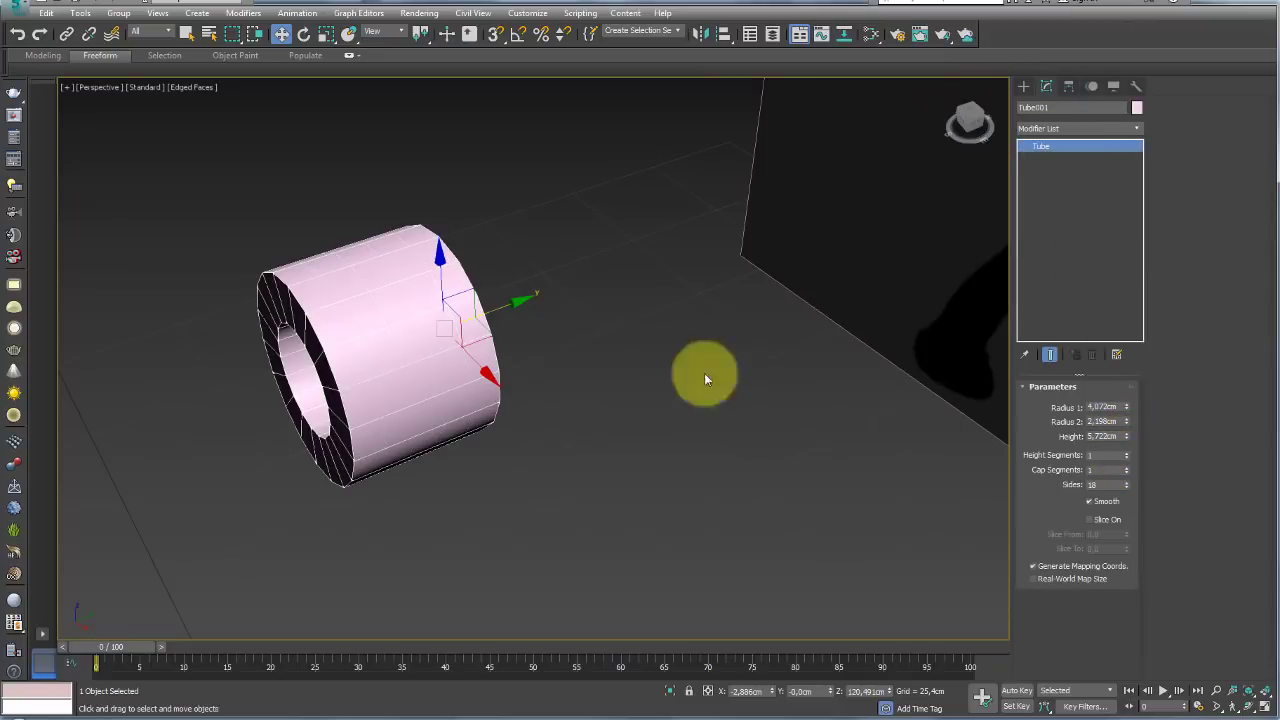
pyautogui.moveTo(704, 373)
pyautogui.keyDown('alt'); pyautogui.mouseDown(button='middle')
pyautogui.moveTo(680, 337)
pyautogui.moveTo(758, 390)
pyautogui.moveTo(690, 372)
pyautogui.moveTo(643, 314)
pyautogui.moveTo(671, 337)
pyautogui.mouseUp(button='middle'); pyautogui.keyUp('alt')
pyautogui.doubleClick(1112, 487)
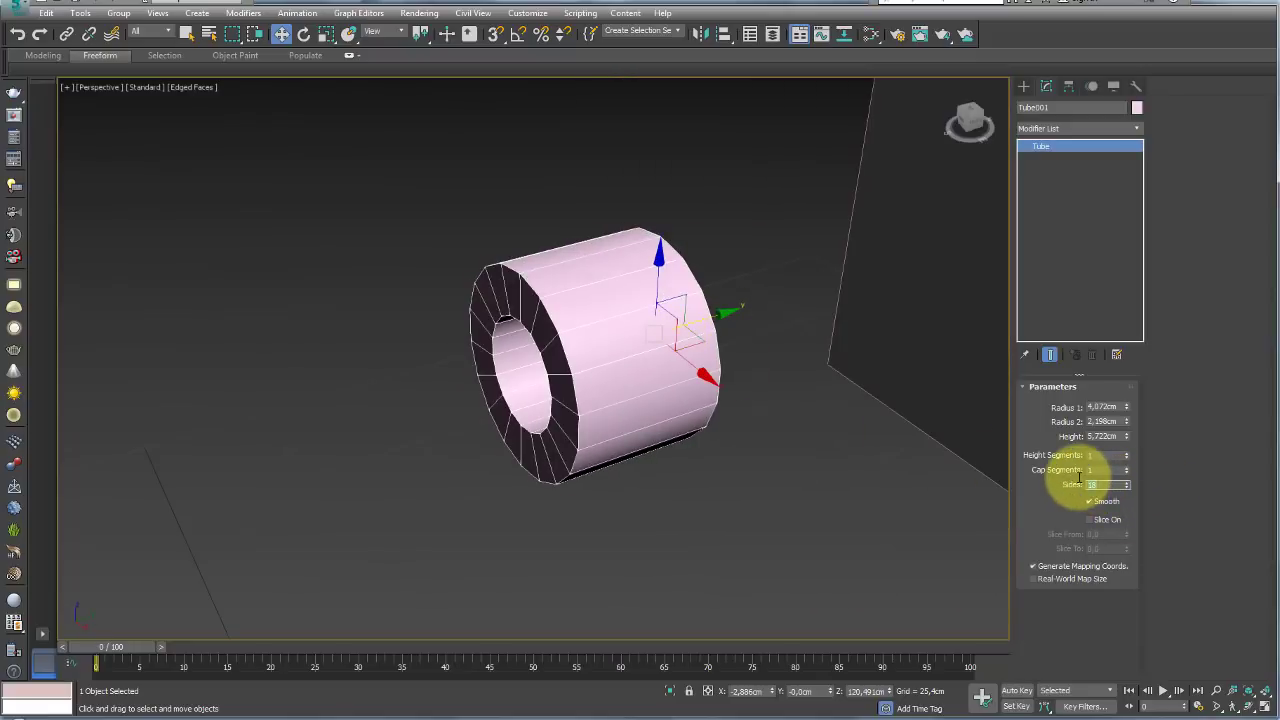
pyautogui.write('12')
pyautogui.press('Return')
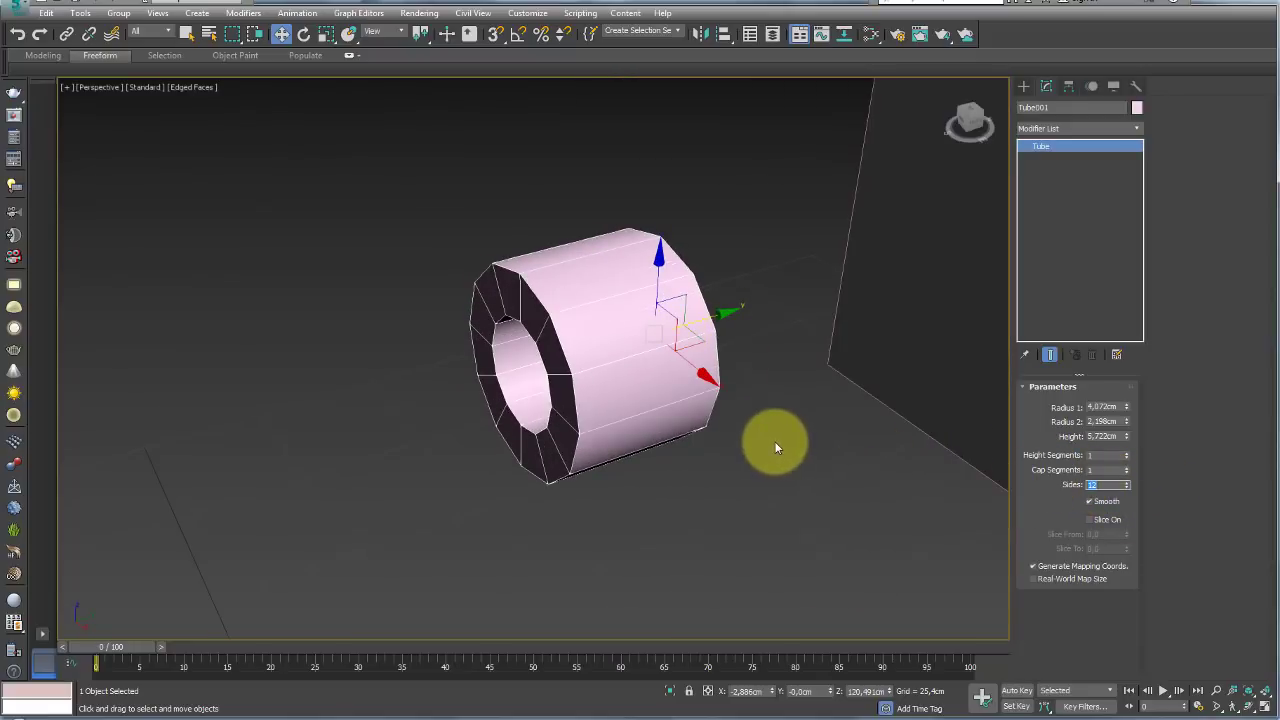
pyautogui.moveTo(771, 443)
pyautogui.keyDown('alt'); pyautogui.mouseDown(button='middle')
pyautogui.moveTo(724, 465)
pyautogui.moveTo(751, 459)
pyautogui.mouseUp(button='middle'); pyautogui.keyUp('alt')
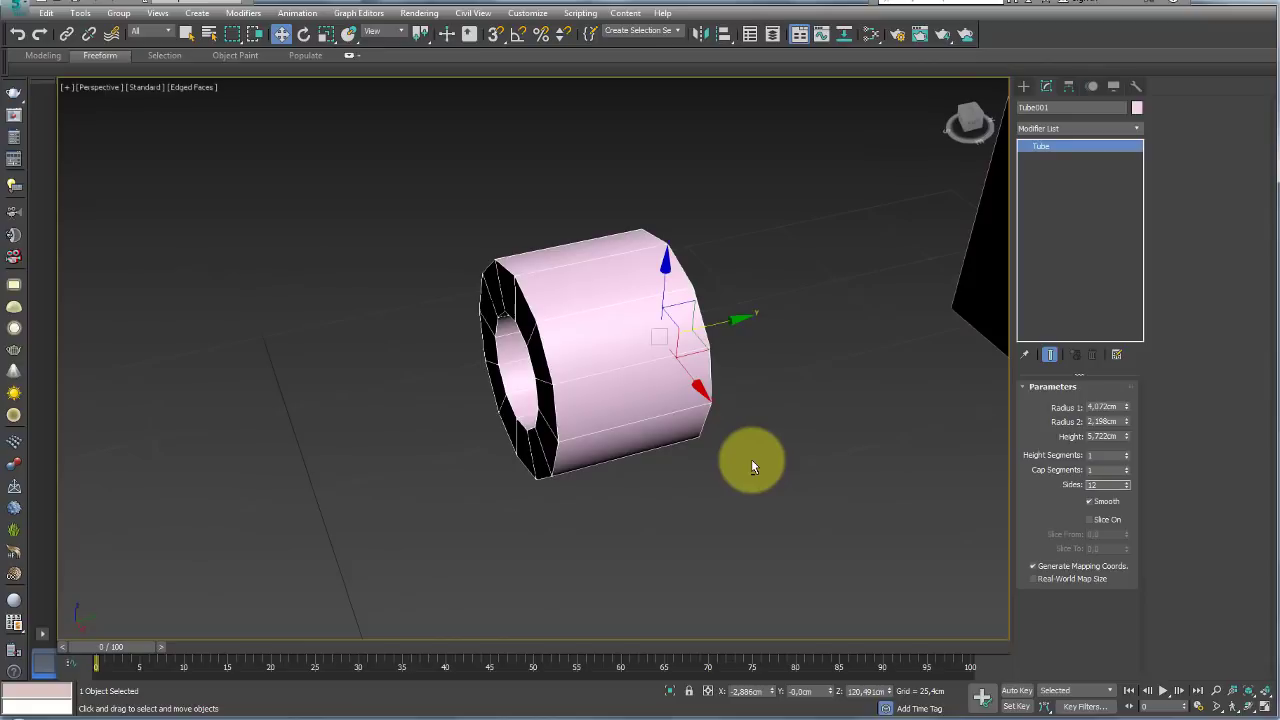
pyautogui.moveTo(751, 465)
pyautogui.mouseDown(button='middle')
pyautogui.moveTo(694, 465)
pyautogui.moveTo(754, 431)
pyautogui.moveTo(746, 468)
pyautogui.moveTo(692, 375)
pyautogui.moveTo(642, 422)
pyautogui.mouseUp(button='middle')
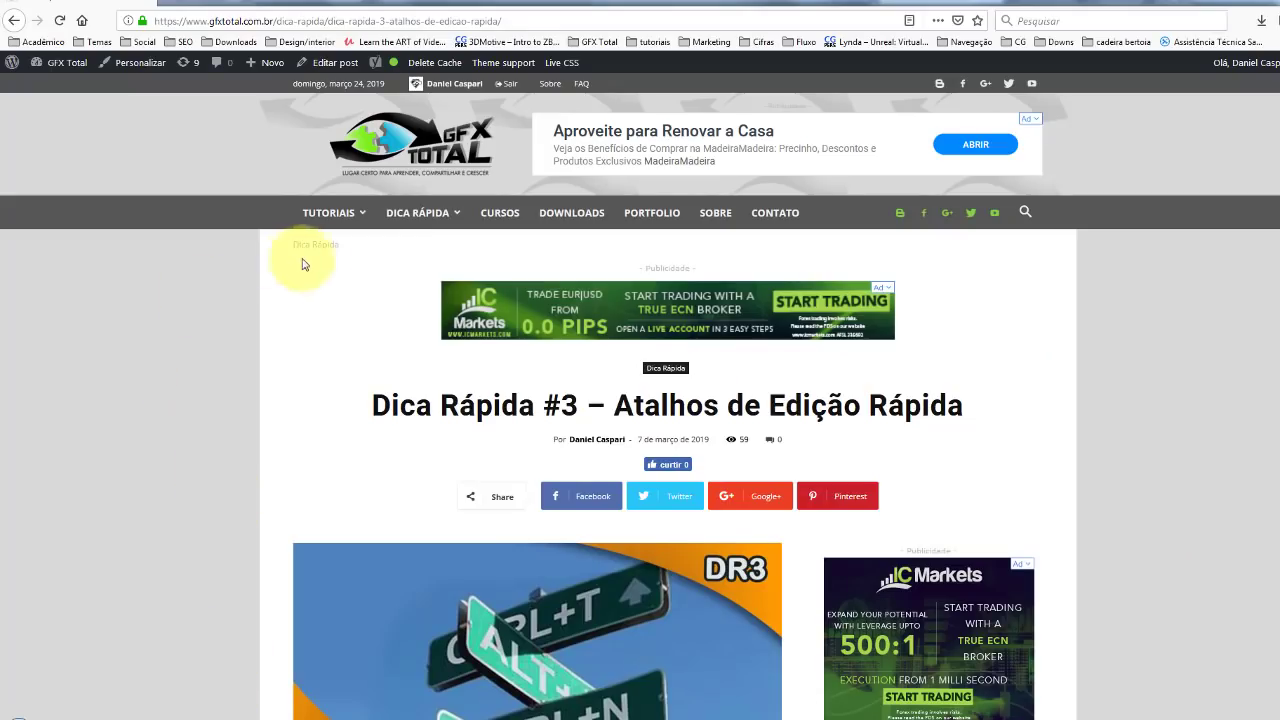
pyautogui.moveTo(418, 212)
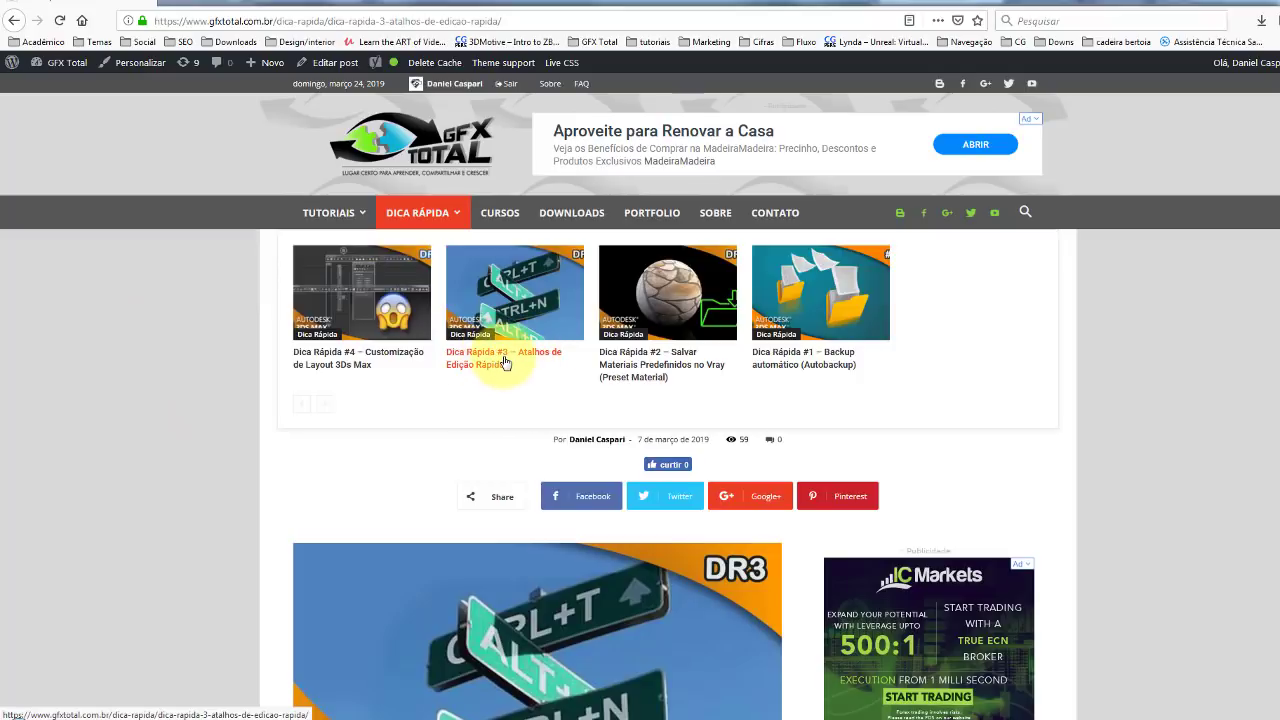
# - Scroll the Dica Rápida #3 article's shortcut table and Customize UI screenshots to the Connect example
pyautogui.scroll(-5, 40, 423)
pyautogui.scroll(-2, 157, 380)
pyautogui.scroll(-5, 166, 380)
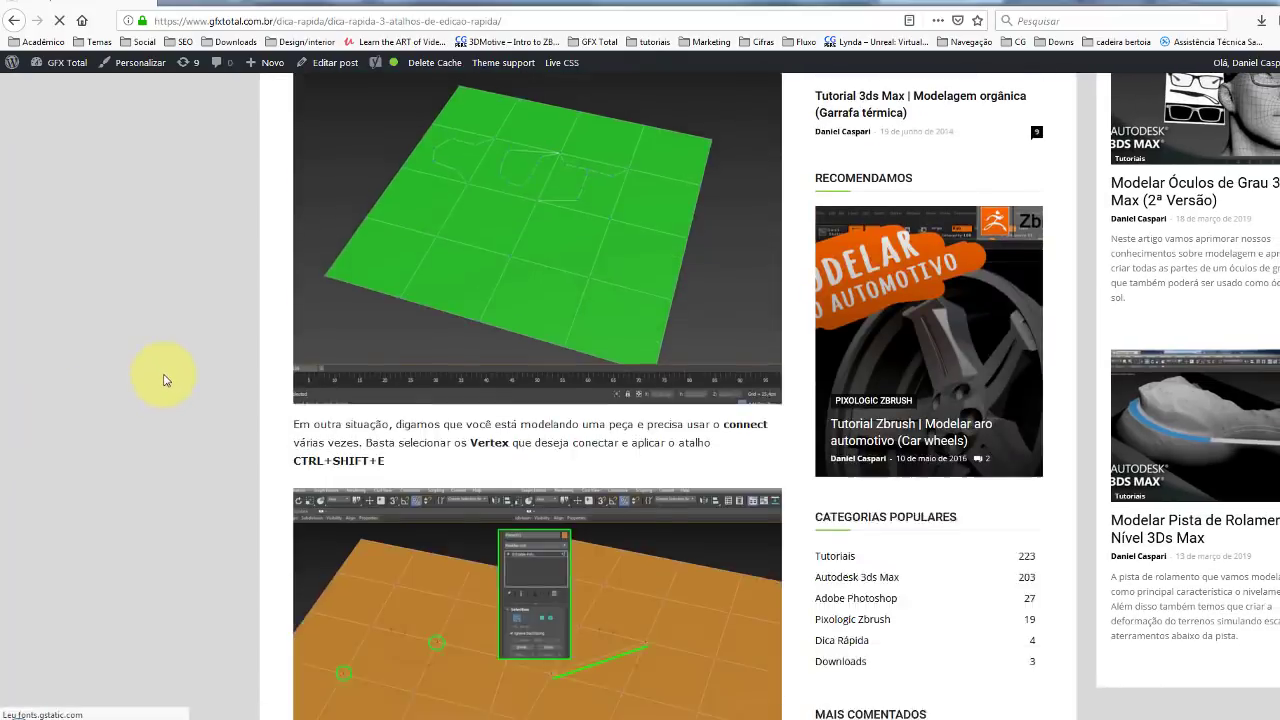
pyautogui.scroll(-5, 165, 380)
pyautogui.scroll(-5, 166, 380)
pyautogui.scroll(-5, 200, 340)
pyautogui.scroll(2, 340, 277)
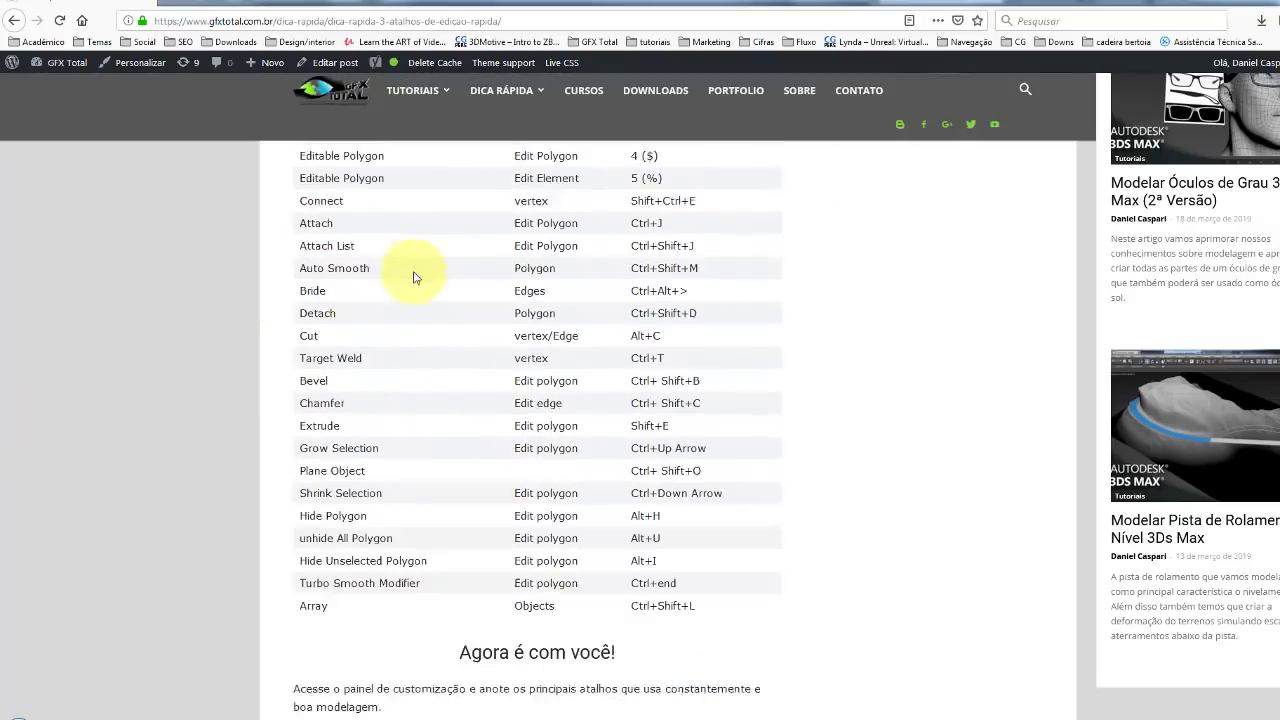
pyautogui.scroll(3, 434, 286)
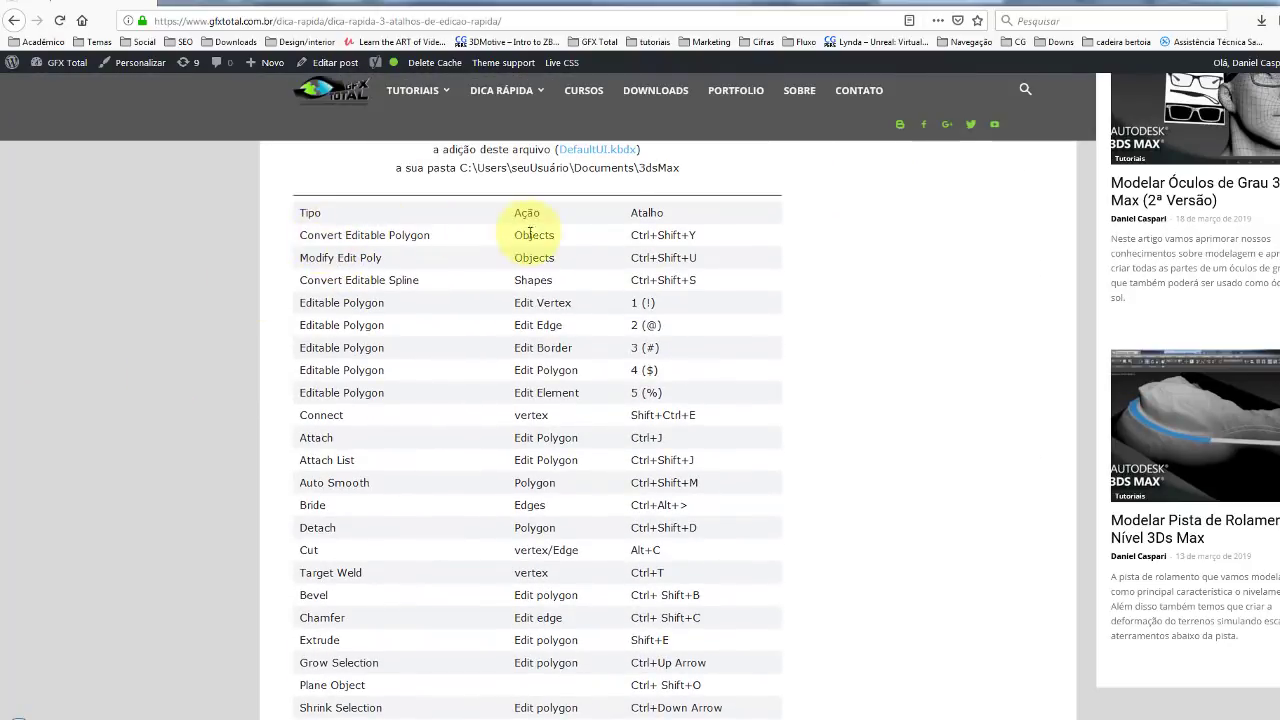
pyautogui.scroll(3, 595, 240)
pyautogui.scroll(1, 600, 225)
pyautogui.scroll(8, 590, 300)
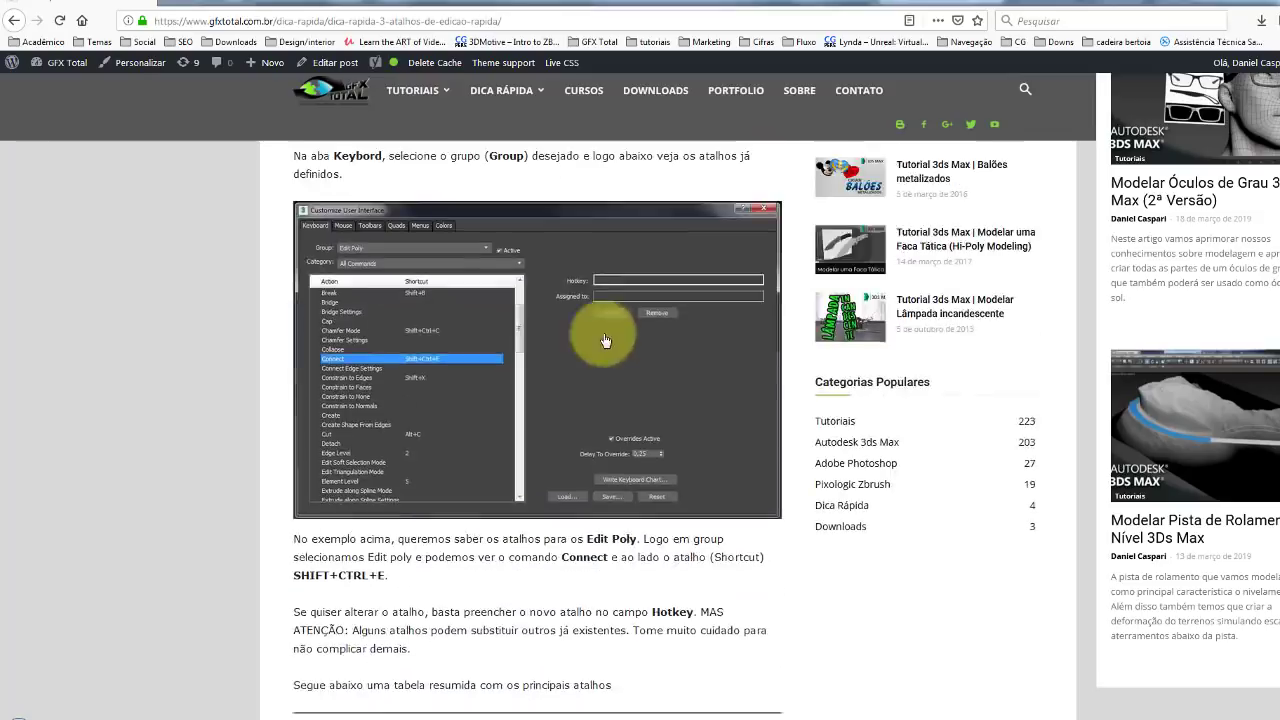
pyautogui.scroll(3, 530, 410)
pyautogui.scroll(6, 475, 380)
pyautogui.scroll(8, 600, 350)
pyautogui.scroll(2, 520, 360)
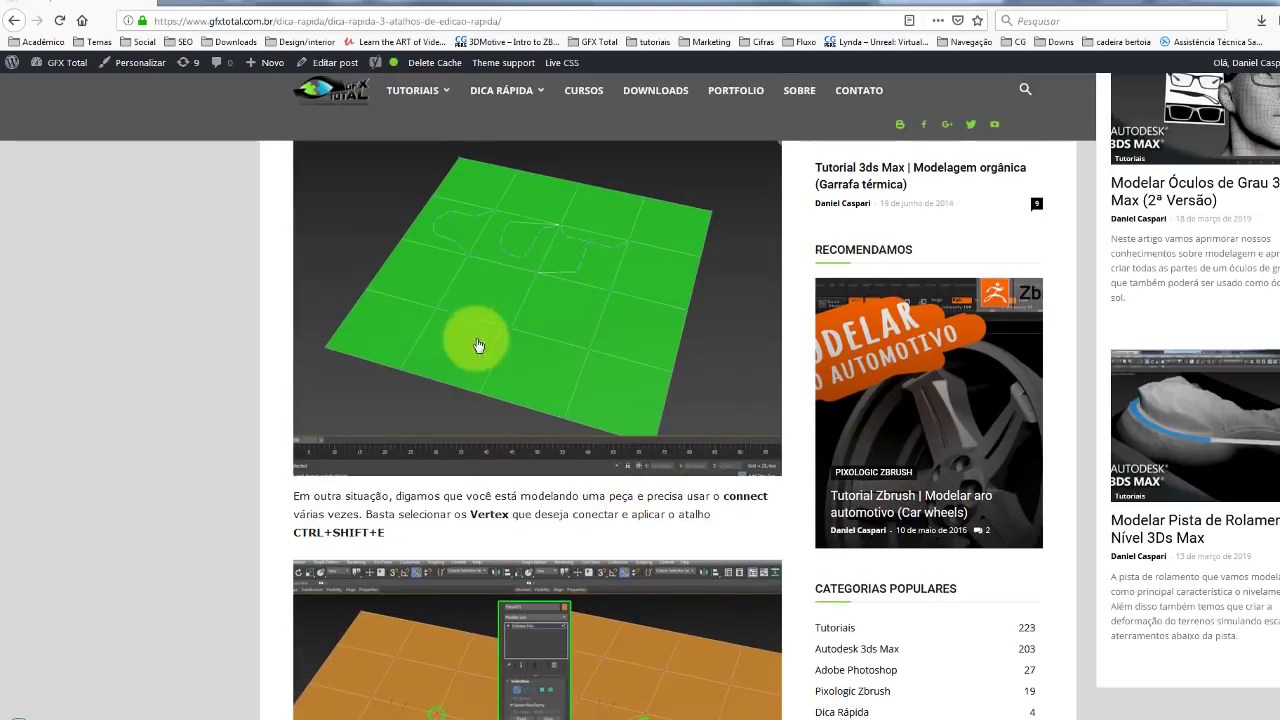
pyautogui.scroll(3, 545, 315)
pyautogui.scroll(1, 537, 325)
pyautogui.scroll(-8, 560, 400)
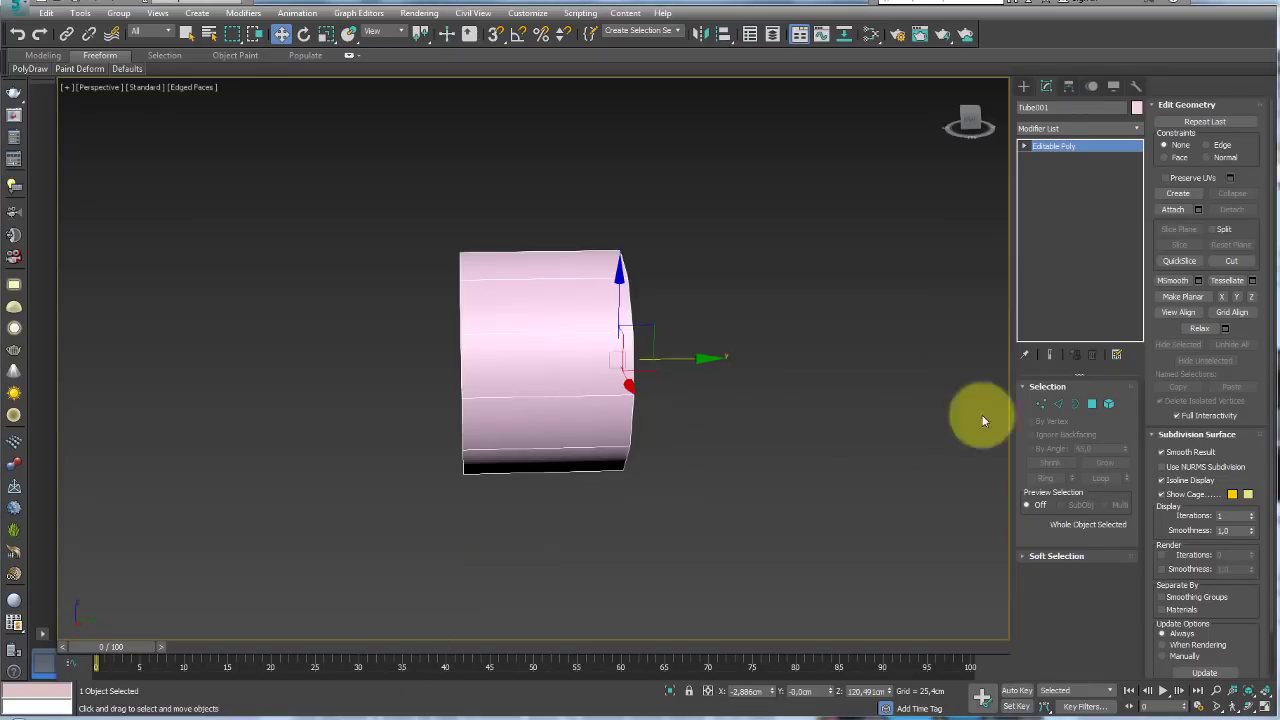
# - Enter Polygon mode and frame the ring face-on in the Front view
pyautogui.click(1091, 403)
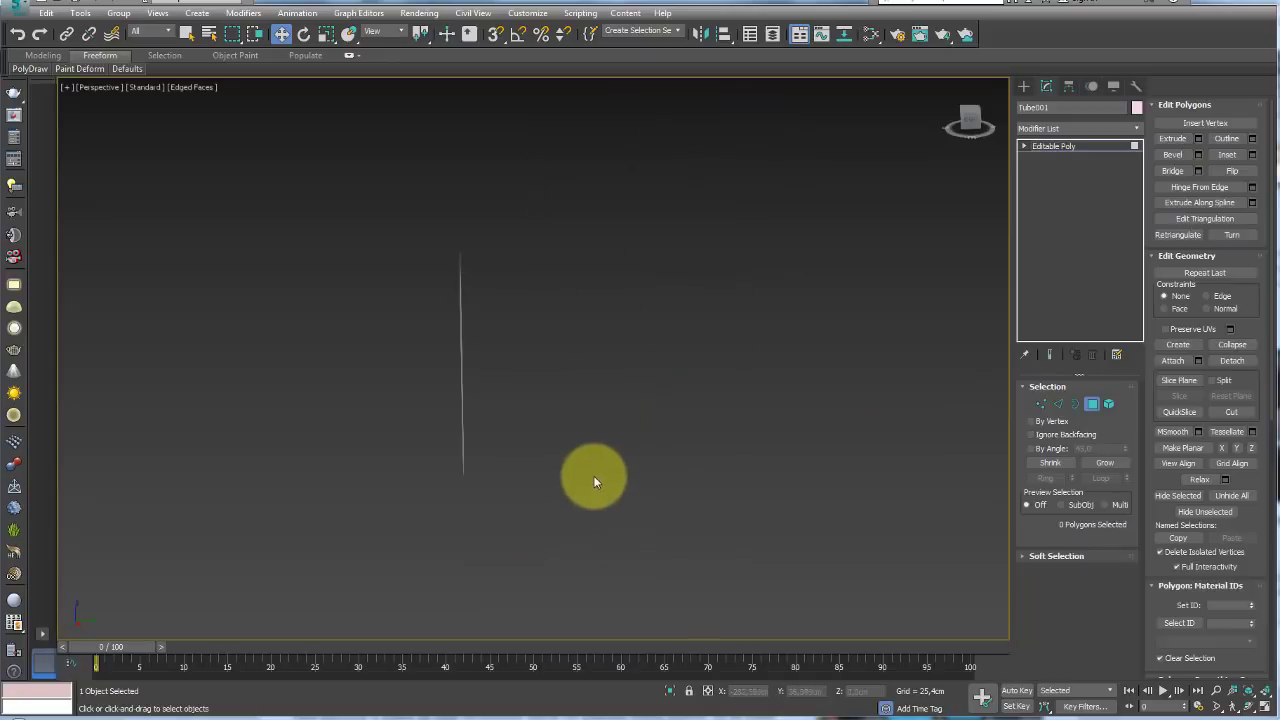
pyautogui.moveTo(593, 475)
pyautogui.keyDown('alt'); pyautogui.mouseDown(button='middle')
pyautogui.moveTo(632, 485)
pyautogui.moveTo(712, 474)
pyautogui.mouseUp(button='middle'); pyautogui.keyUp('alt')
pyautogui.press('f')
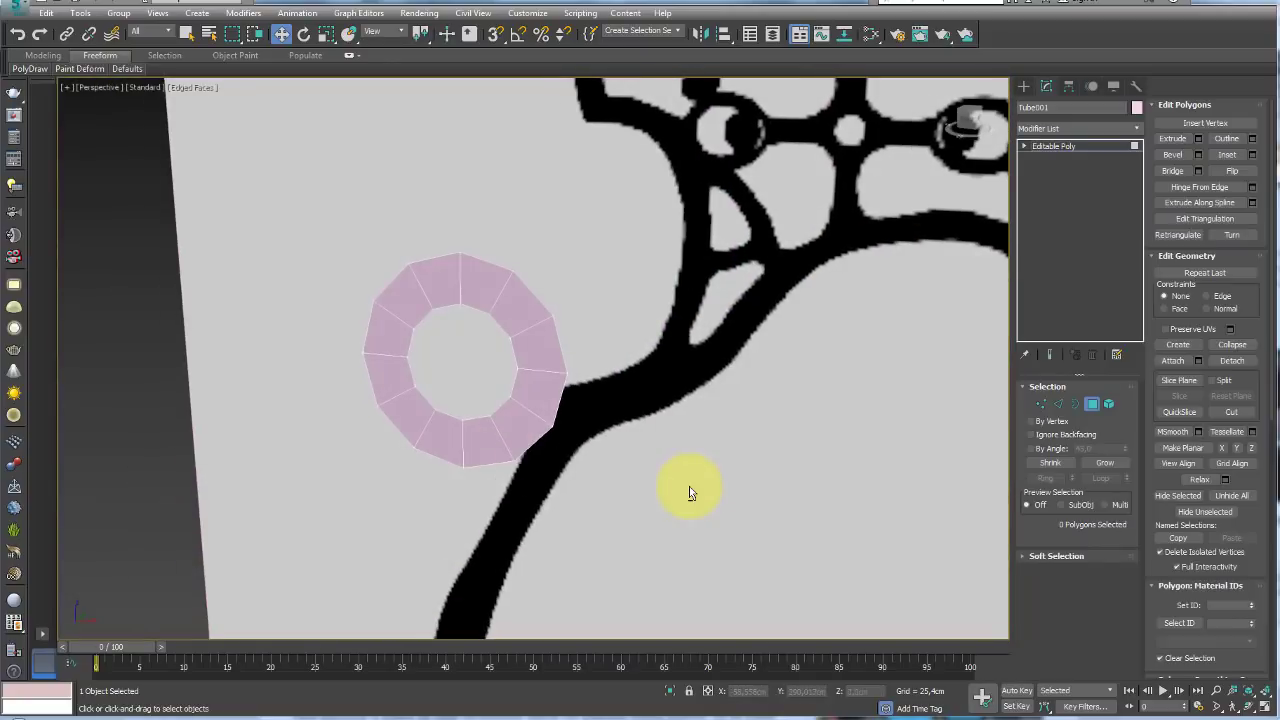
pyautogui.scroll(-2, 609, 443)
pyautogui.moveTo(609, 443); pyautogui.dragTo(565, 400, button='middle')
pyautogui.scroll(2, 594, 403)
pyautogui.scroll(1, 595, 405)
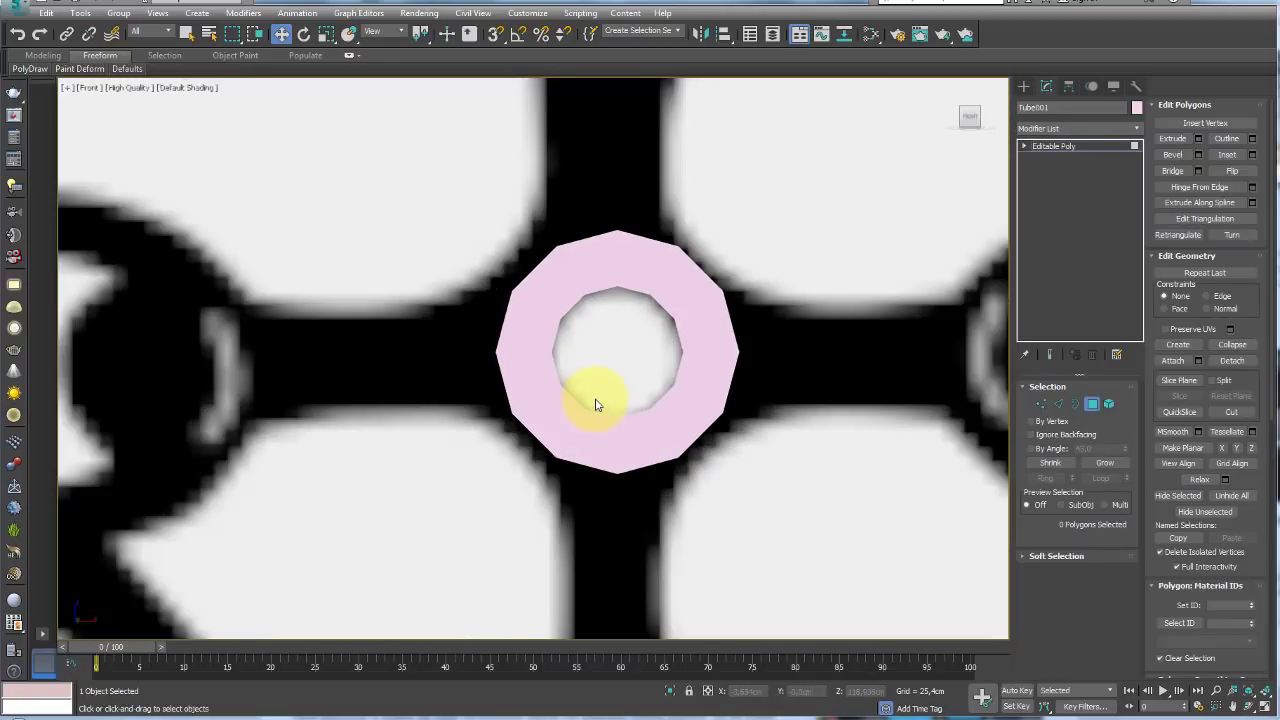
pyautogui.scroll(2, 620, 379)
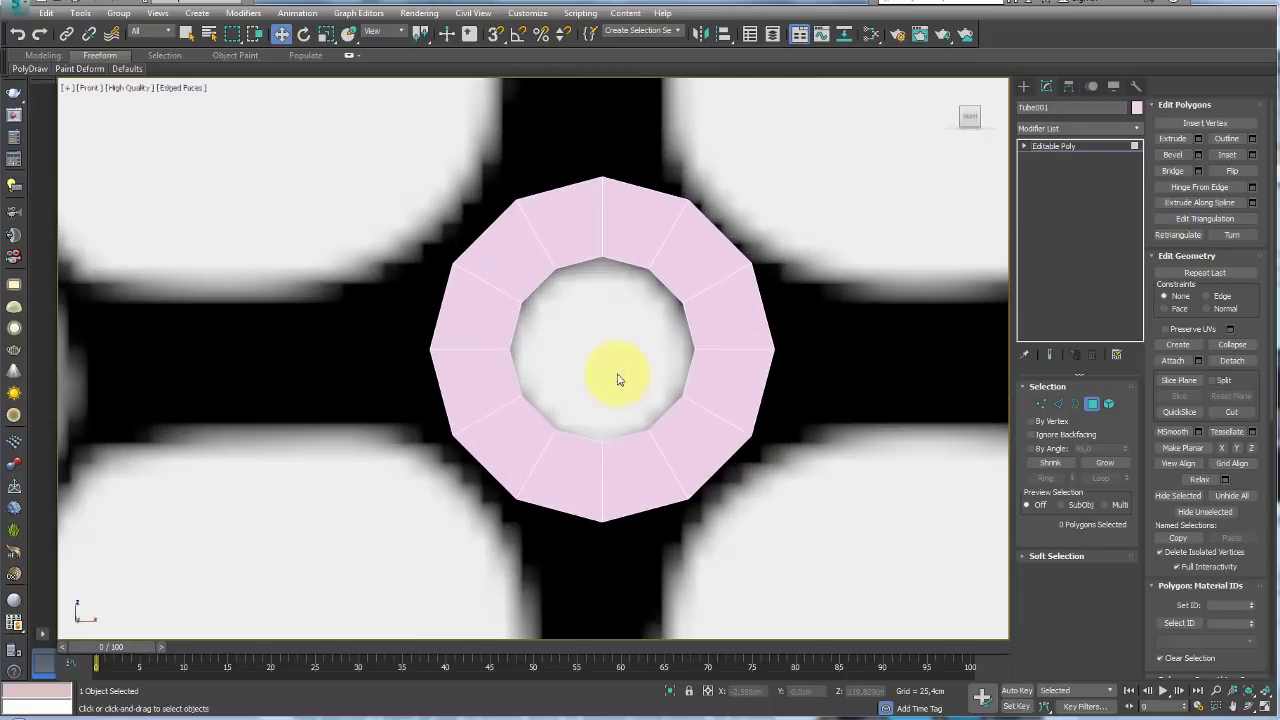
# - Extrude the ring's right-side edges into a bar reaching the next circle
pyautogui.click(1060, 404)
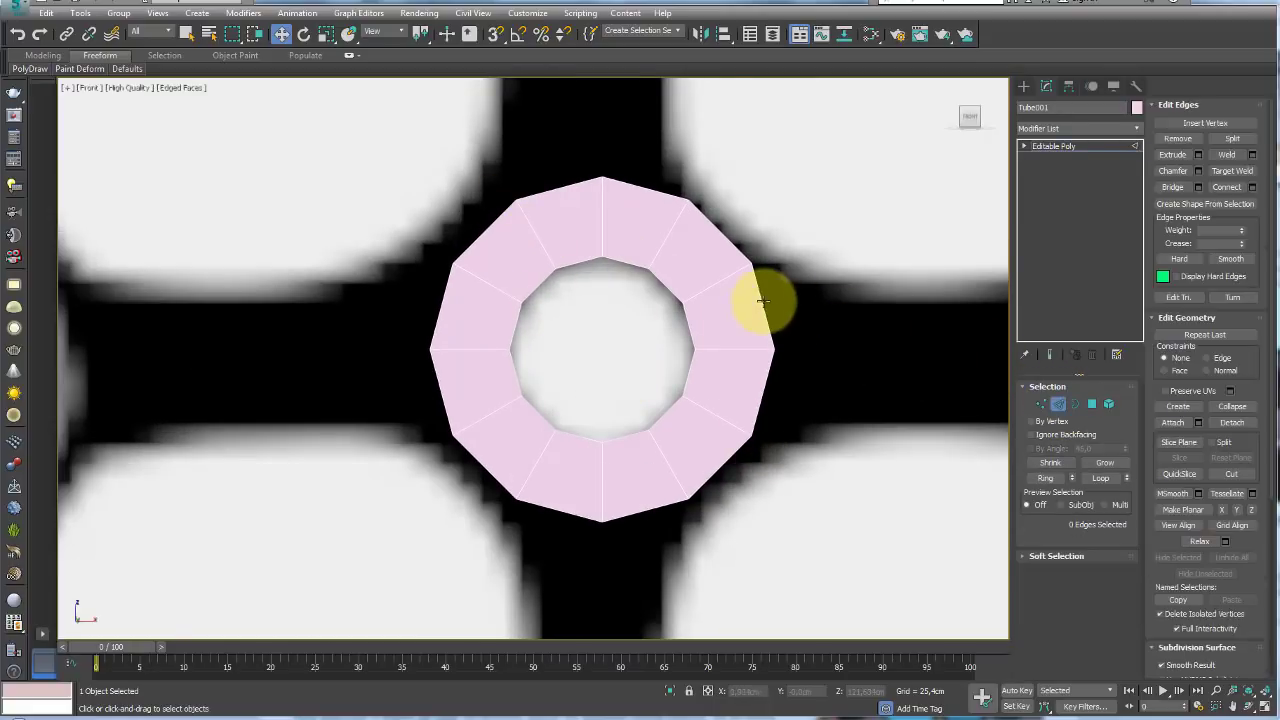
pyautogui.click(760, 322)
pyautogui.moveTo(766, 391); pyautogui.dragTo(686, 394, button='middle')
pyautogui.scroll(-2, 700, 385)
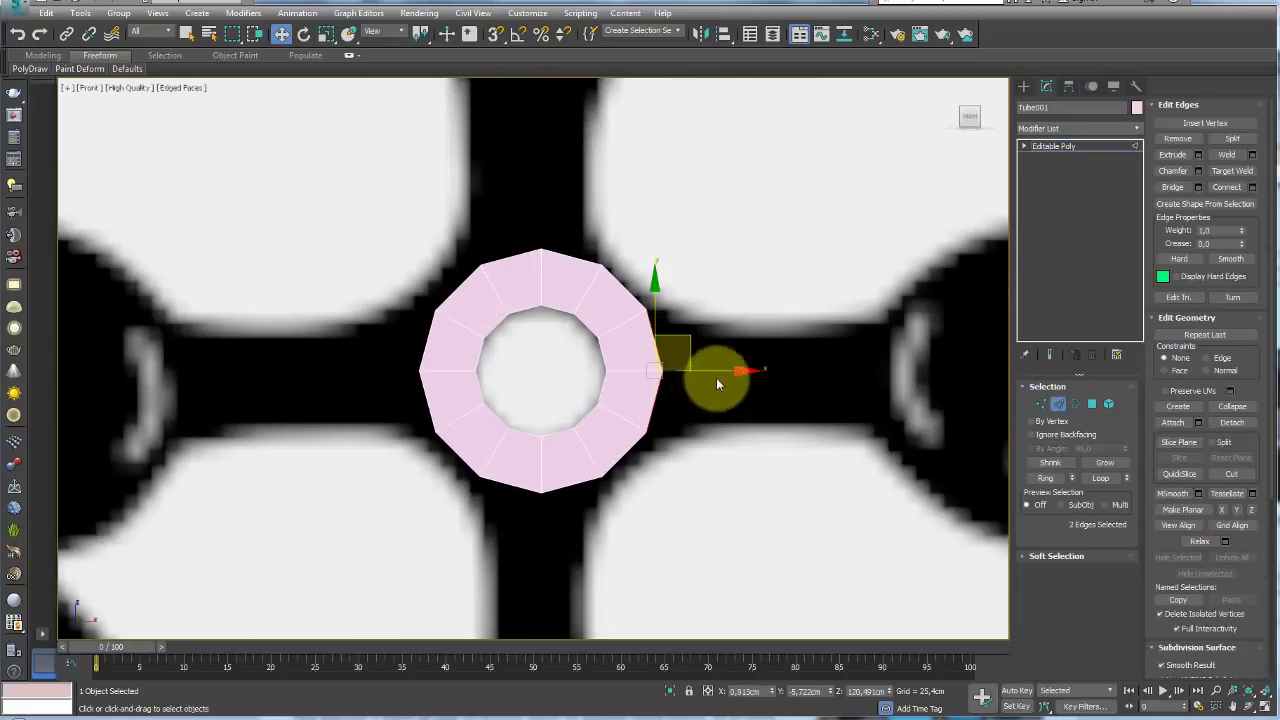
pyautogui.moveTo(714, 377); pyautogui.dragTo(789, 371)
pyautogui.press('r')
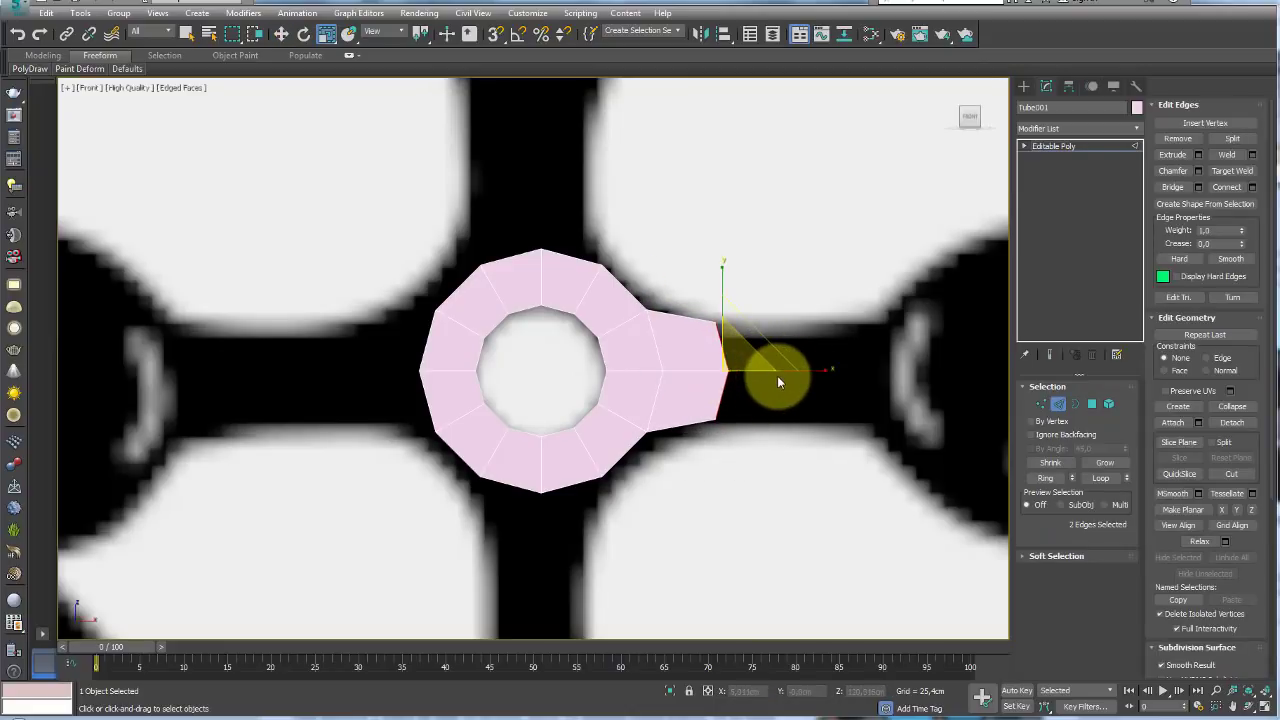
pyautogui.press('w')
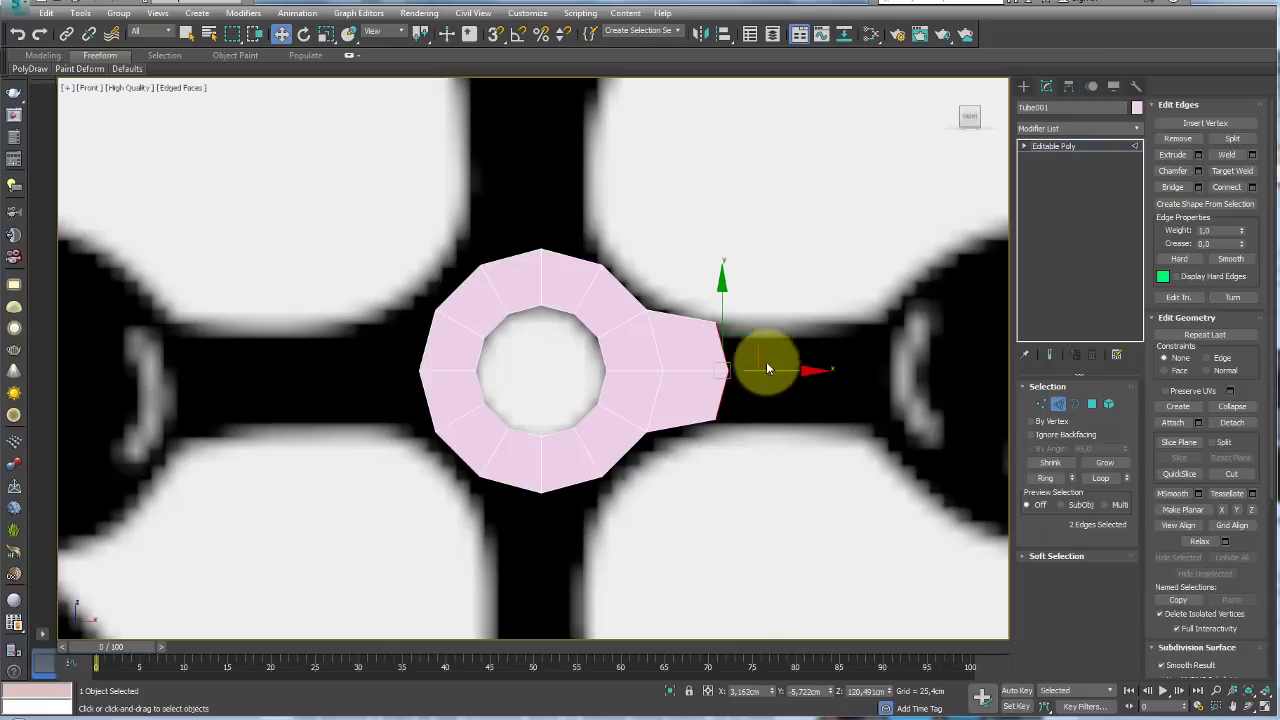
pyautogui.moveTo(773, 370); pyautogui.dragTo(943, 378)
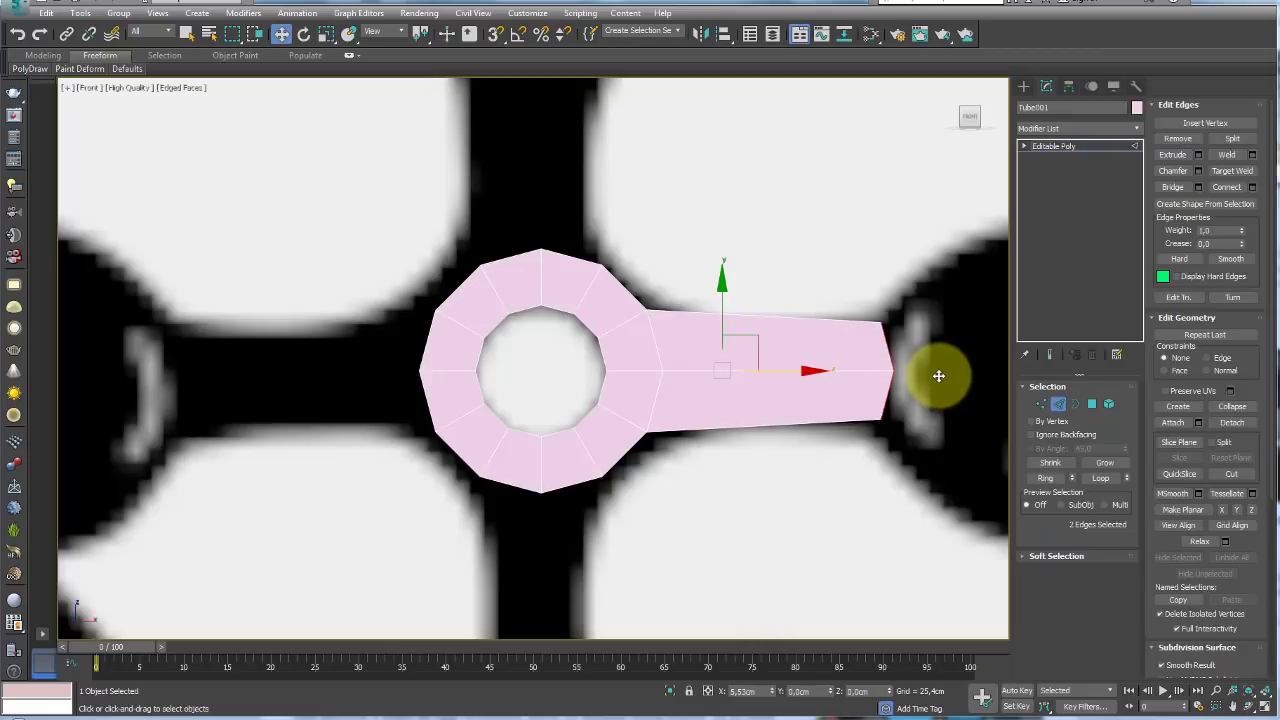
pyautogui.moveTo(943, 378); pyautogui.dragTo(682, 437, button='middle')
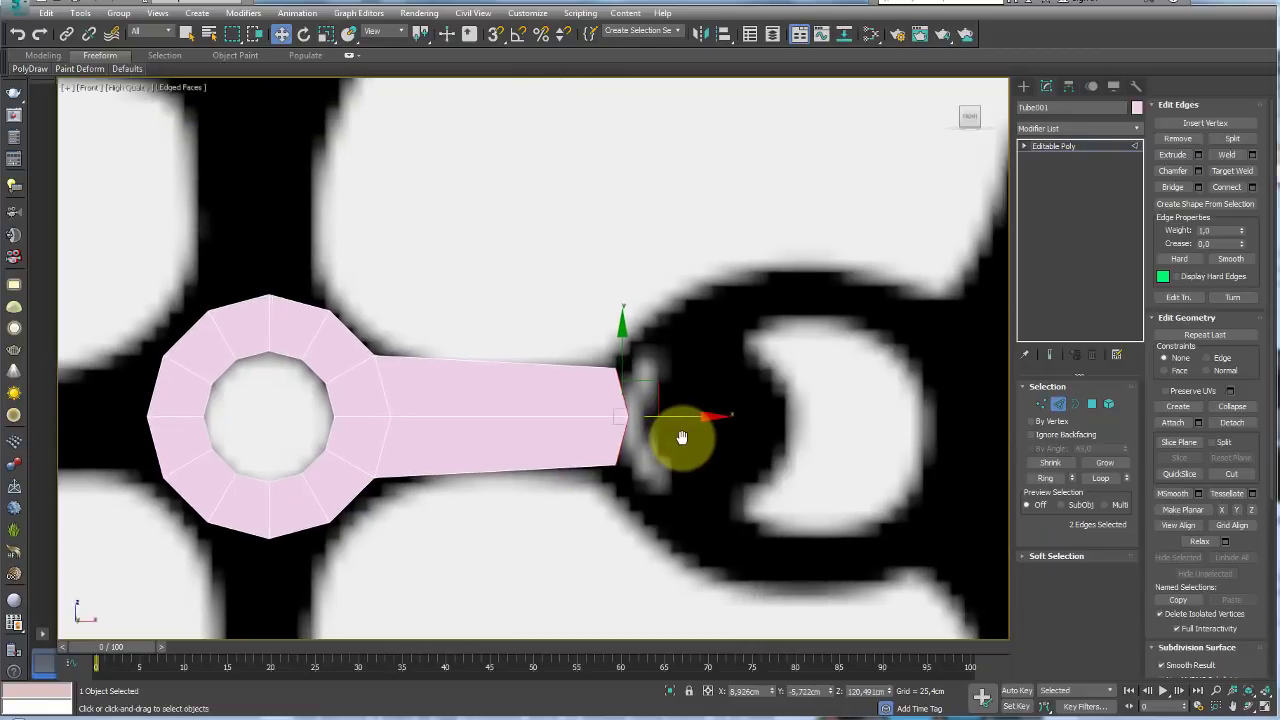
# - Move and scale the bar's end vertices to shape its notched tip
pyautogui.click(1041, 403)
pyautogui.moveTo(668, 330); pyautogui.dragTo(582, 395)
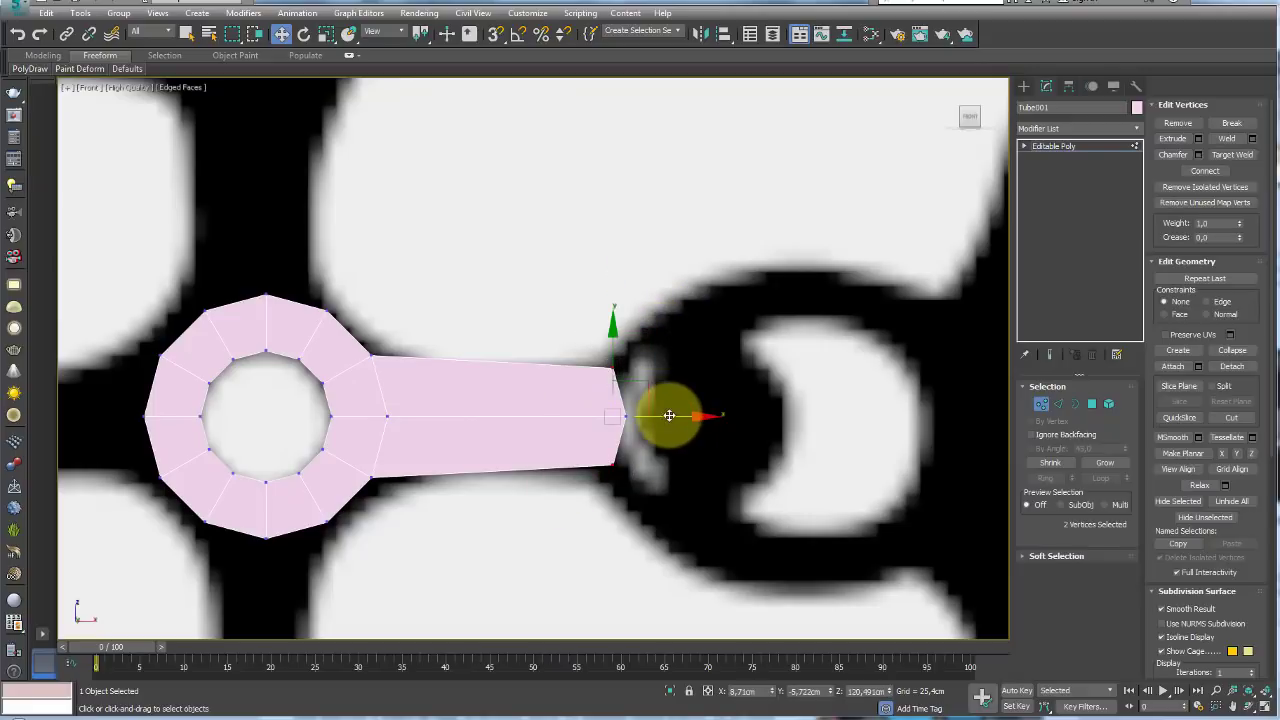
pyautogui.moveTo(666, 415)
pyautogui.mouseDown()
pyautogui.moveTo(697, 415)
pyautogui.moveTo(677, 418)
pyautogui.moveTo(634, 386)
pyautogui.mouseUp()
pyautogui.press('r')
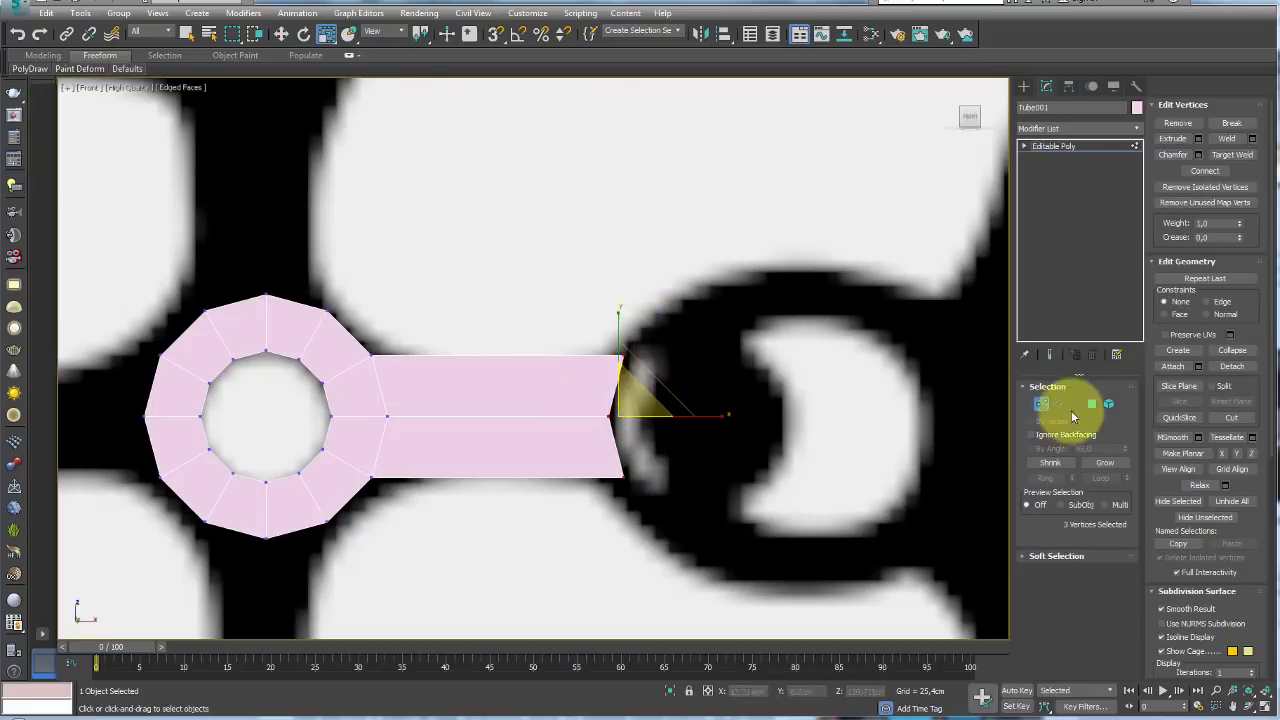
# - Connect a mid-length edge loop across the bar and scale it inward to pinch it
pyautogui.click(1058, 403)
pyautogui.moveTo(467, 258); pyautogui.dragTo(494, 545)
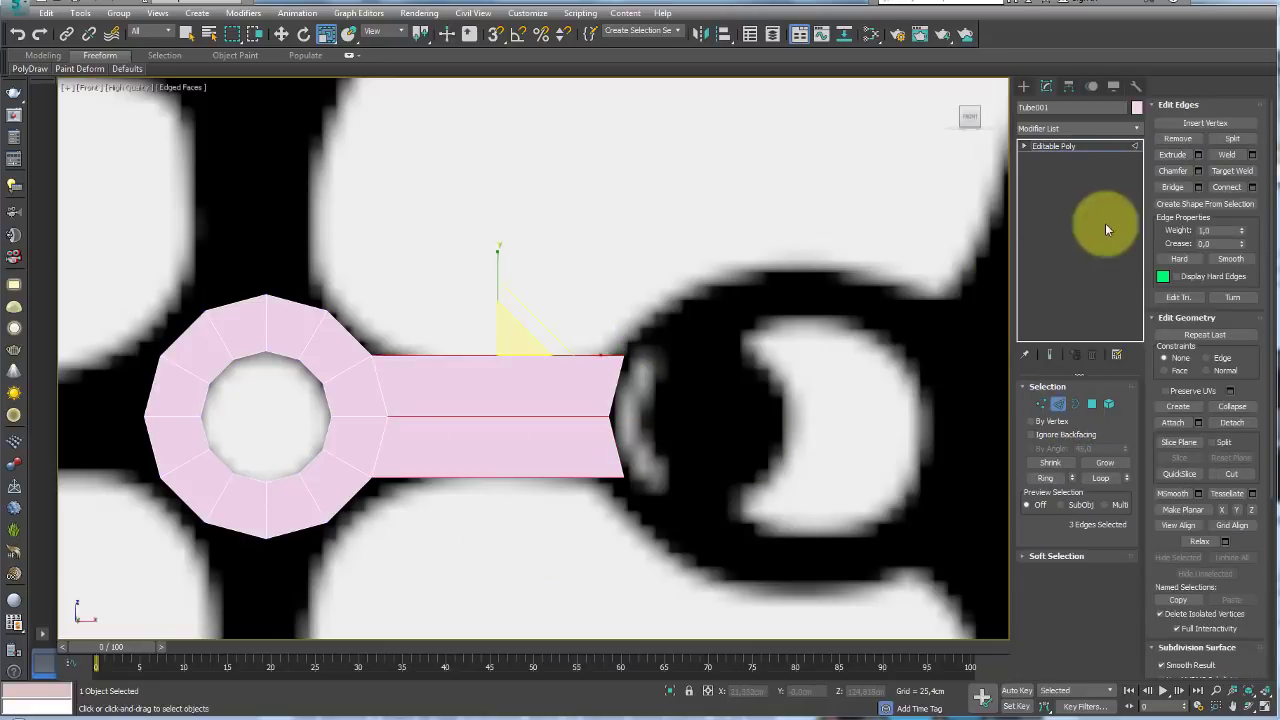
pyautogui.click(1226, 190)
pyautogui.moveTo(500, 416)
pyautogui.mouseDown()
pyautogui.moveTo(514, 426)
pyautogui.moveTo(509, 404)
pyautogui.mouseUp()
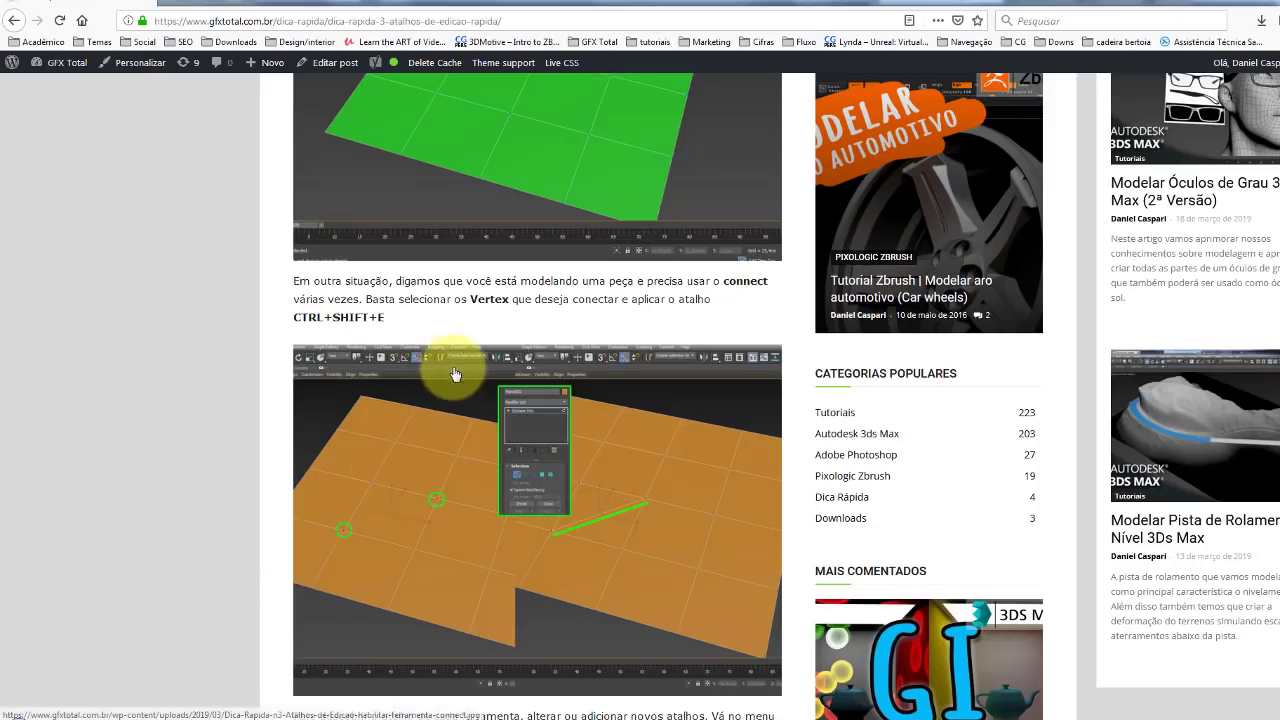
# - Scroll the GFX Total article to the Connect entry in its shortcut table
pyautogui.scroll(3, 457, 370)
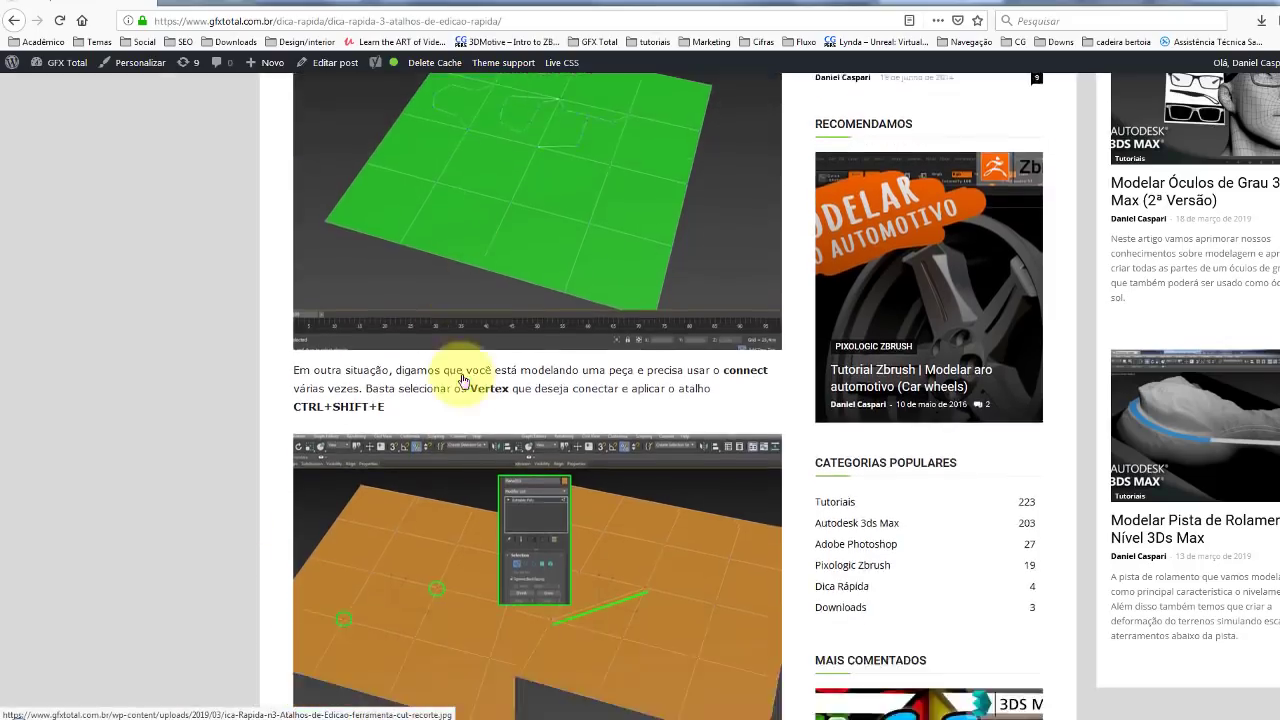
pyautogui.scroll(6, 457, 370)
pyautogui.scroll(-5, 338, 208)
pyautogui.scroll(-5, 464, 287)
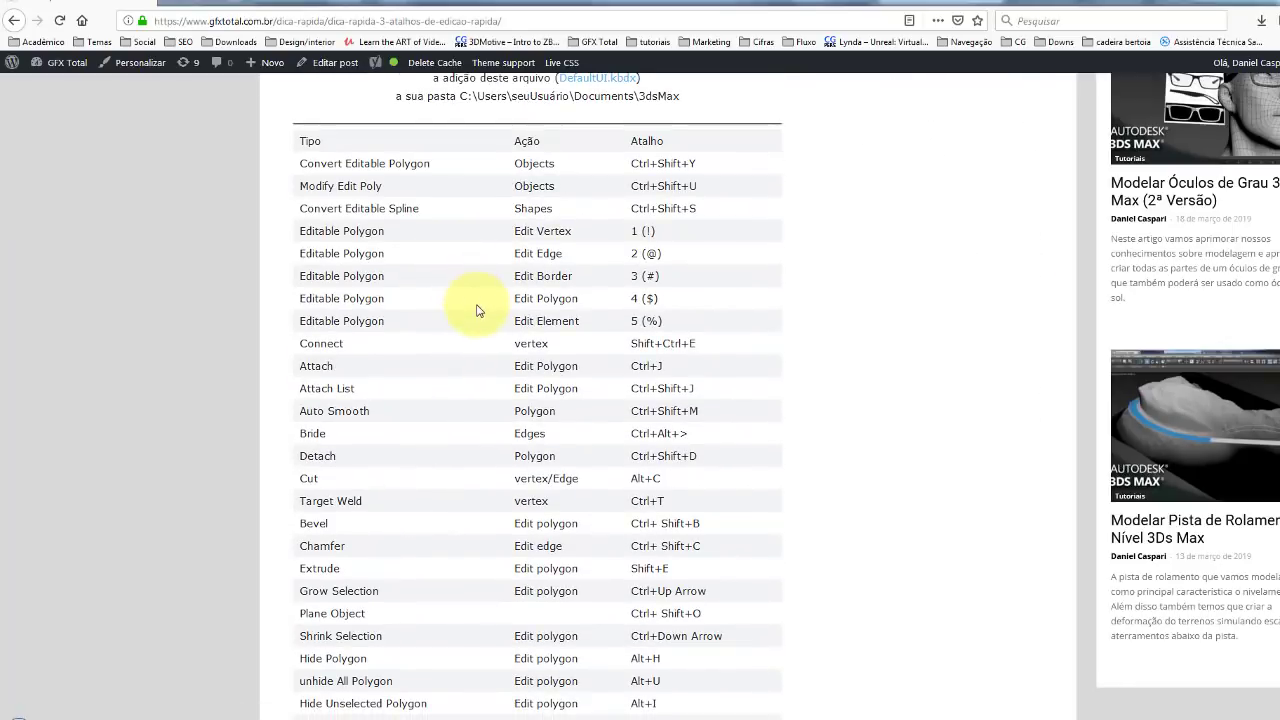
pyautogui.scroll(-4, 477, 311)
pyautogui.scroll(3, 530, 332)
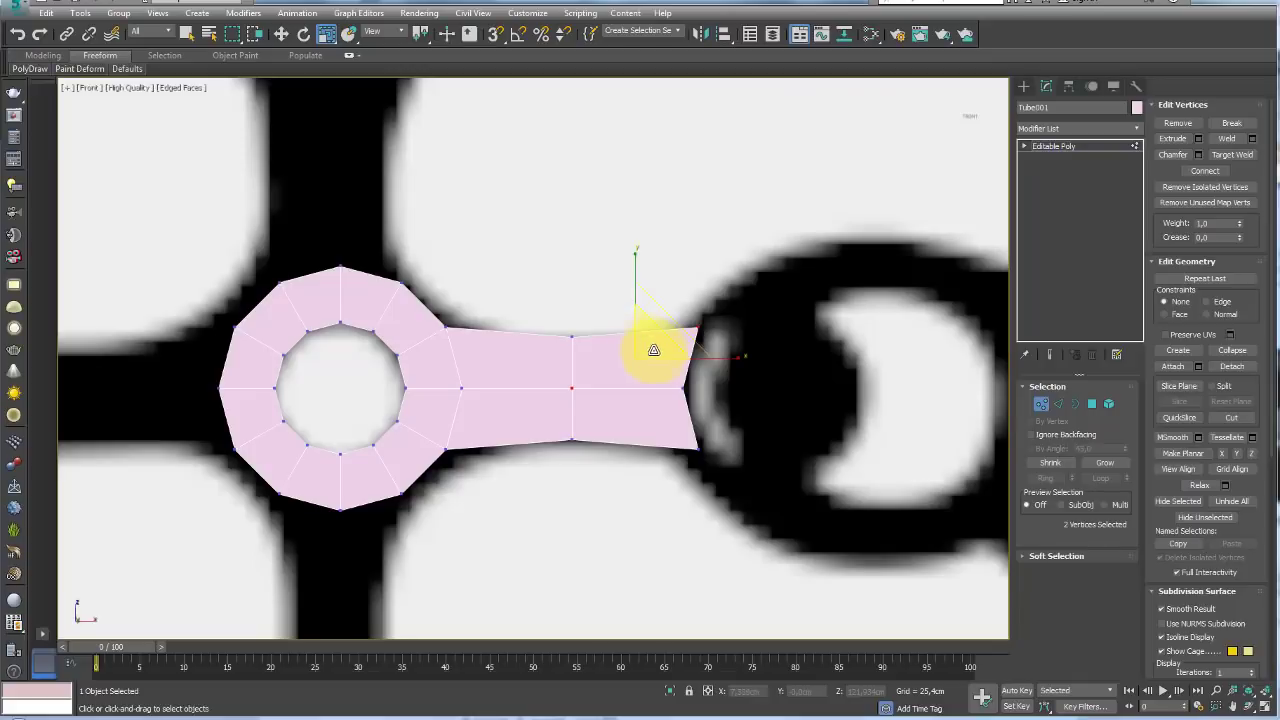
# - Pinch the bar into a bowtie: pull the right-end vertices left and scale the middle column inward
pyautogui.moveTo(584, 320); pyautogui.dragTo(560, 326, button='middle')
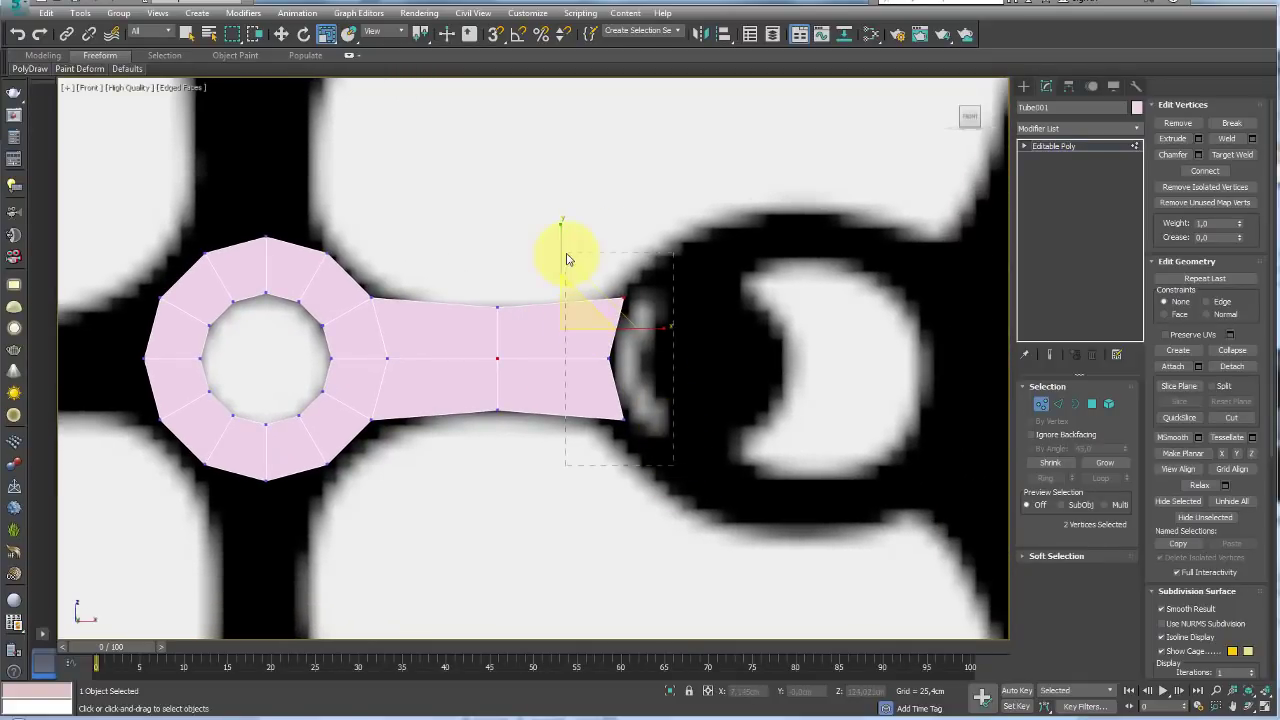
pyautogui.press('w')
pyautogui.moveTo(686, 359); pyautogui.dragTo(676, 360)
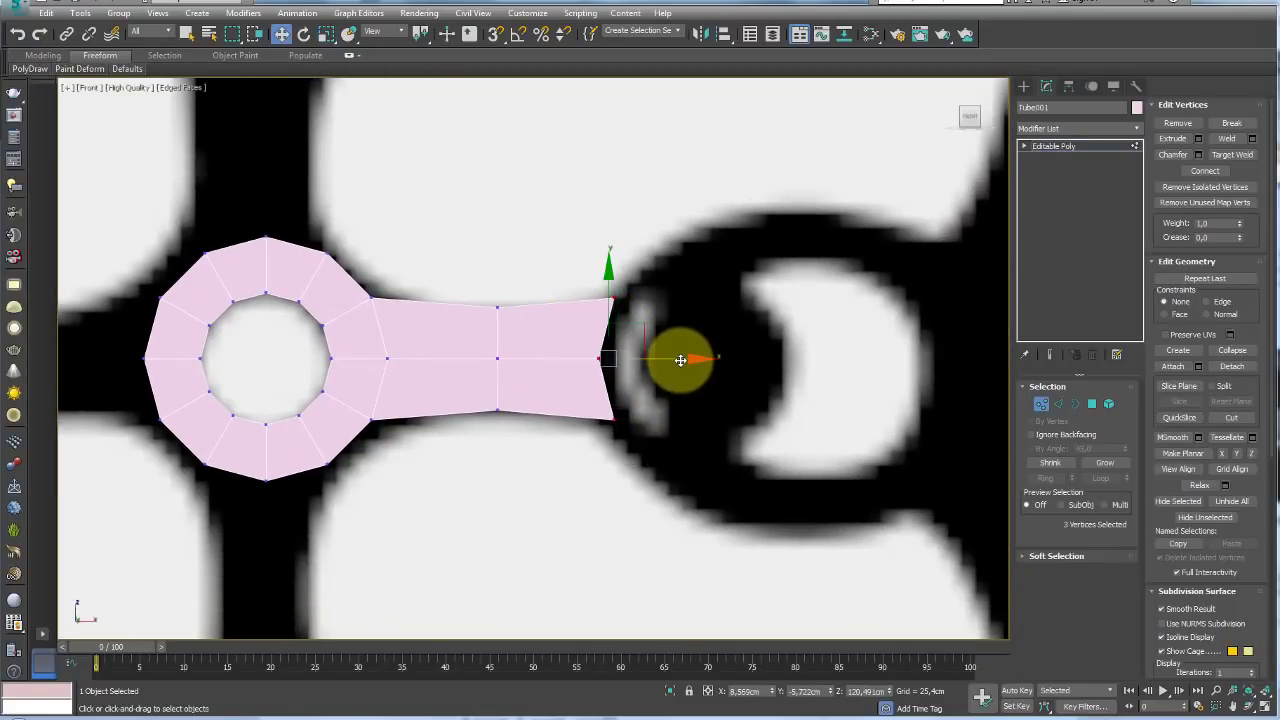
pyautogui.moveTo(637, 375); pyautogui.dragTo(657, 416, button='middle')
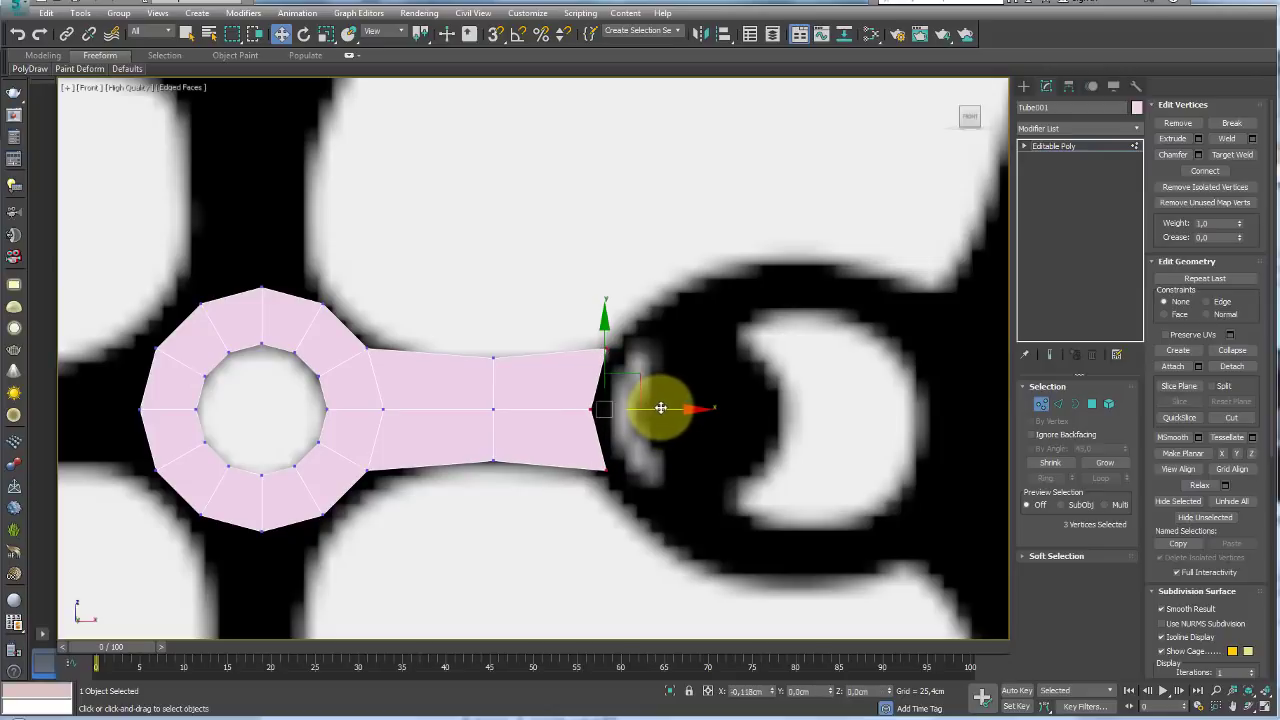
pyautogui.scroll(-3, 660, 408)
pyautogui.scroll(3, 643, 402)
pyautogui.scroll(3, 571, 398)
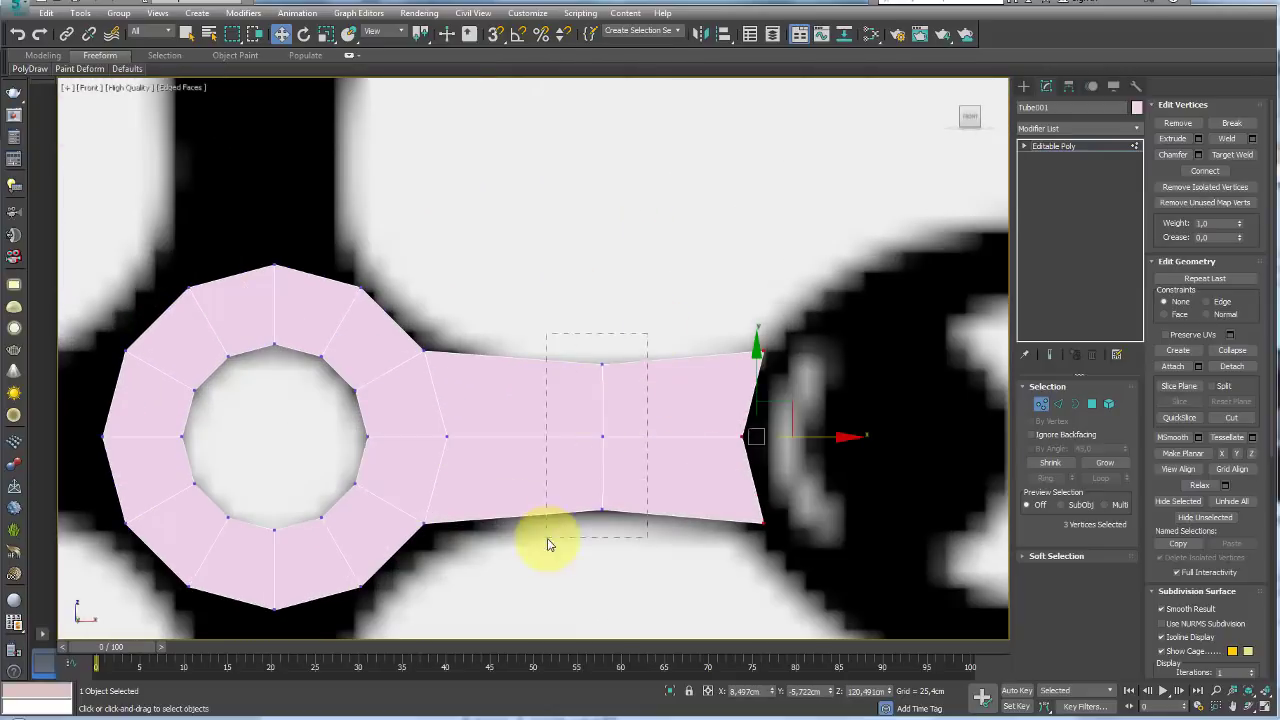
pyautogui.moveTo(548, 544); pyautogui.dragTo(548, 544)
pyautogui.press('r')
pyautogui.moveTo(614, 434); pyautogui.dragTo(630, 440)
pyautogui.press('w')
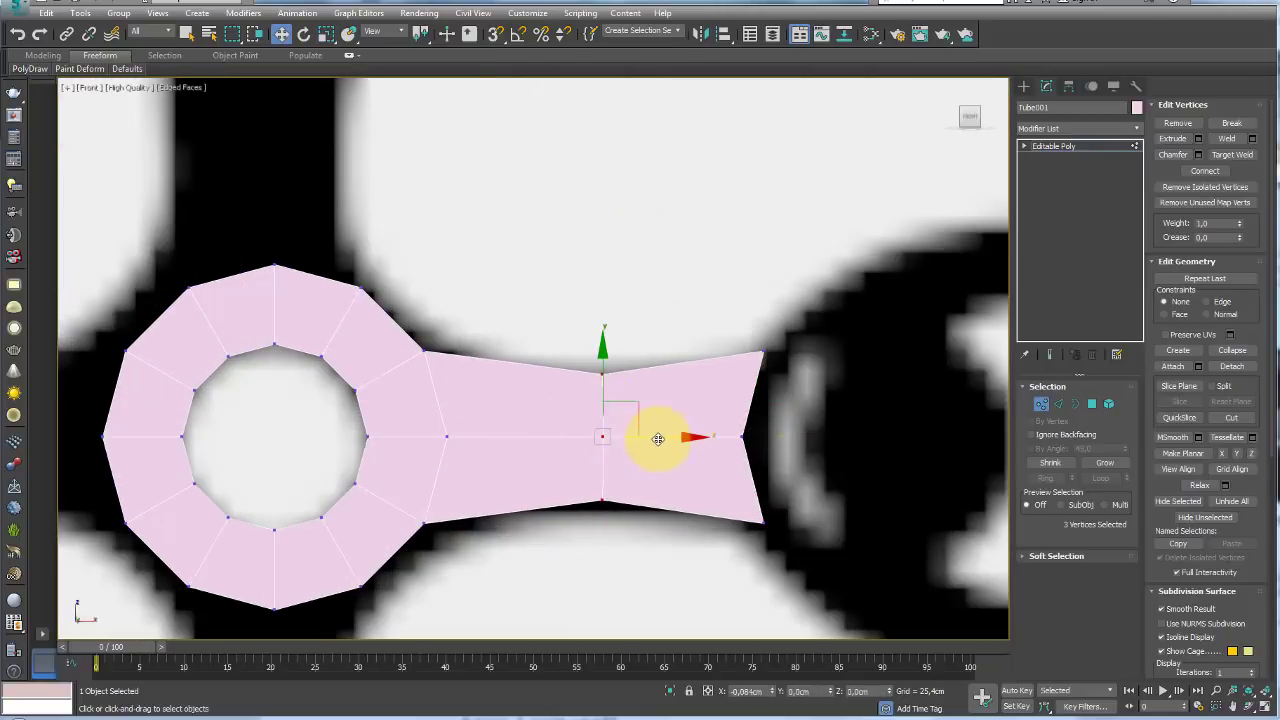
pyautogui.press('r')
pyautogui.scroll(-5, 616, 419)
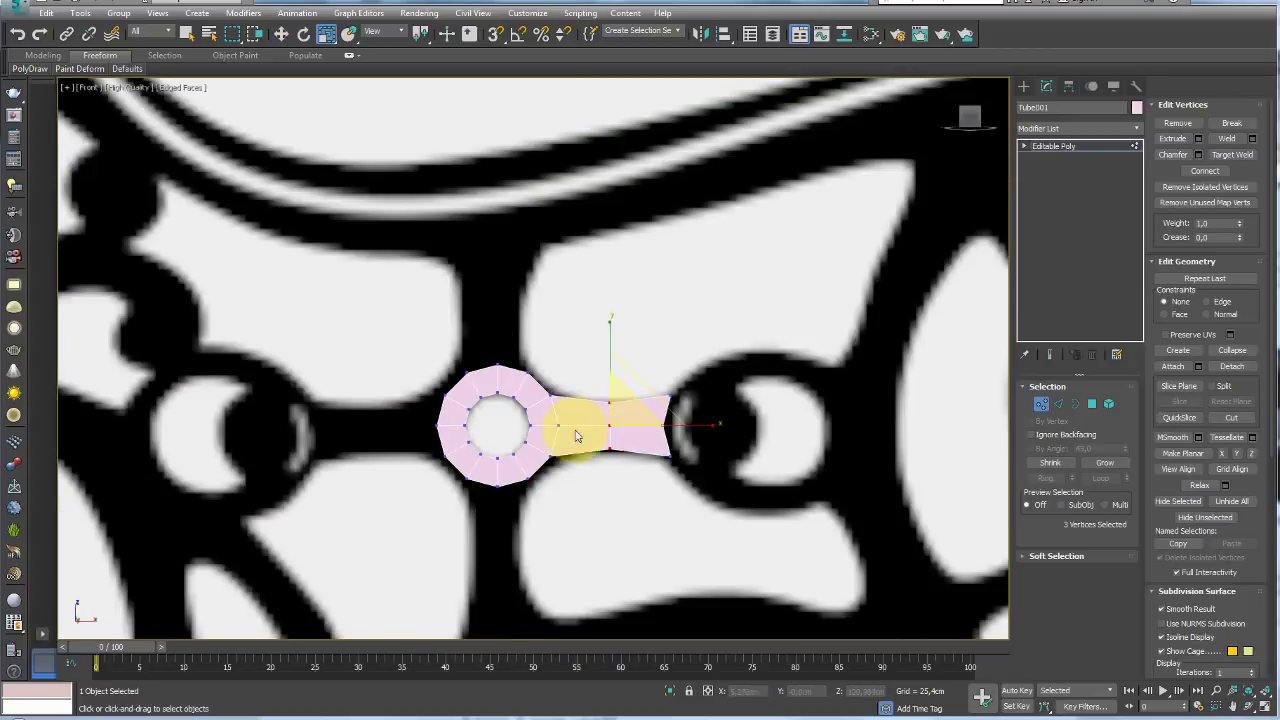
pyautogui.moveTo(521, 438)
pyautogui.mouseDown(button='middle')
pyautogui.moveTo(610, 384)
pyautogui.moveTo(656, 330)
pyautogui.mouseUp(button='middle')
# - Select the bar's polygons, invert the selection with Ctrl+I, and delete the ring's faces
pyautogui.click(1057, 146)
pyautogui.click(1053, 368)
pyautogui.click(1091, 404)
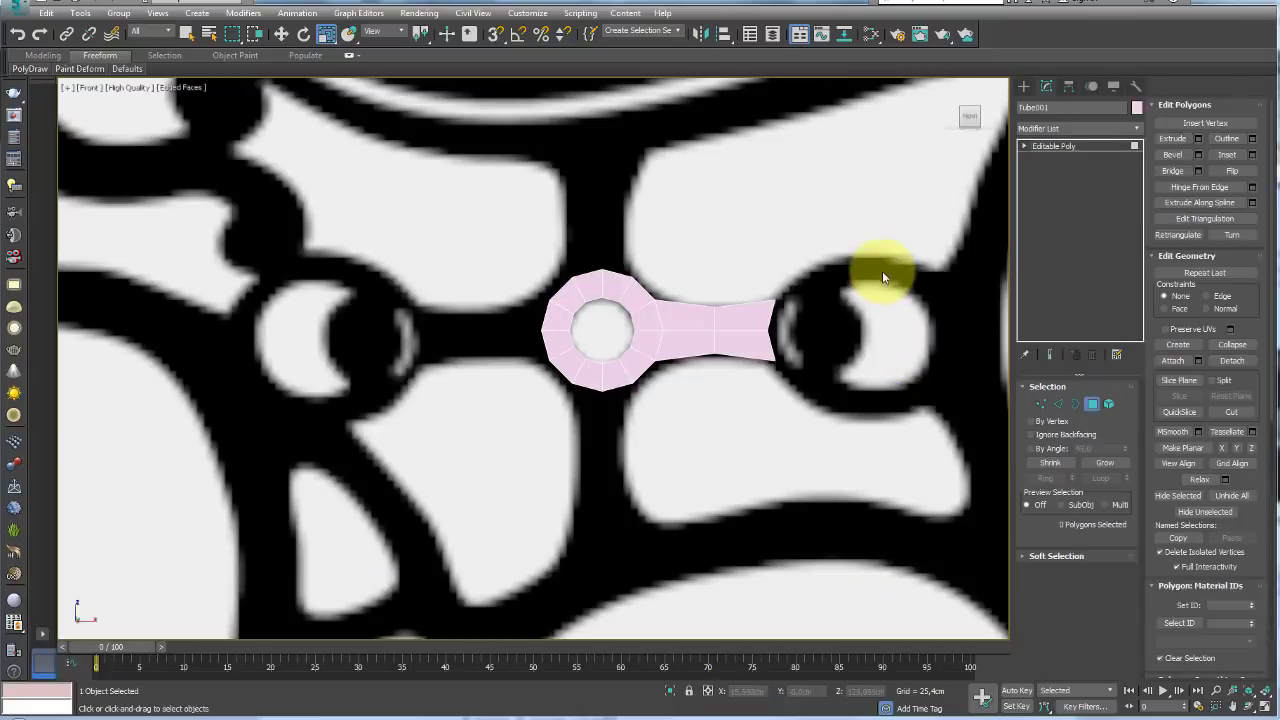
pyautogui.moveTo(865, 285)
pyautogui.mouseDown()
pyautogui.moveTo(667, 391)
pyautogui.moveTo(650, 375)
pyautogui.mouseUp()
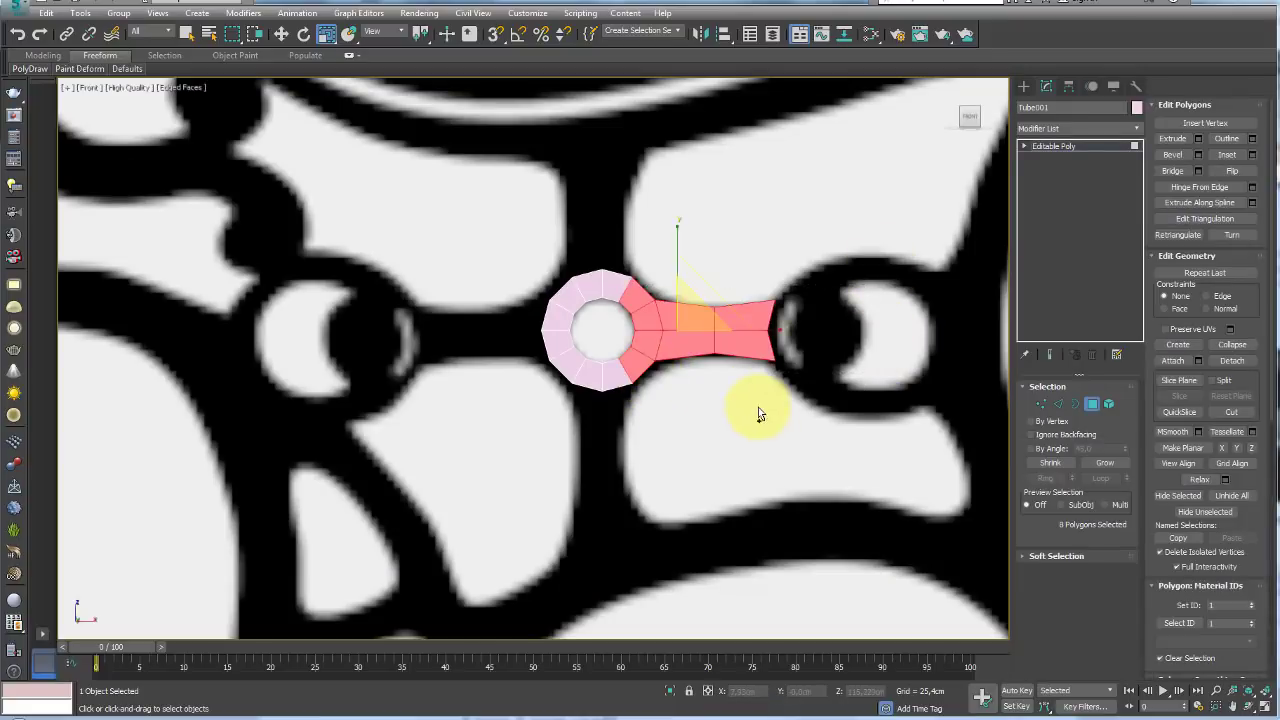
pyautogui.hotkey('ctrl', 'i')
pyautogui.press('Delete')
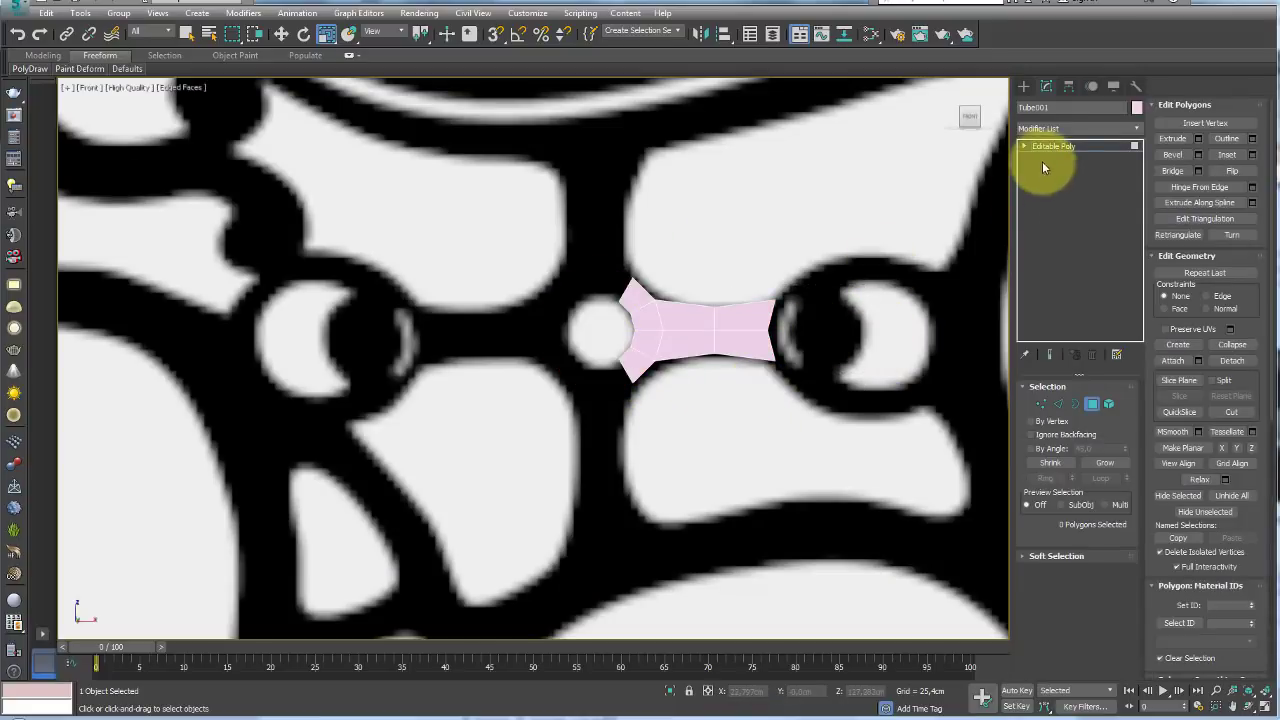
pyautogui.click(1050, 146)
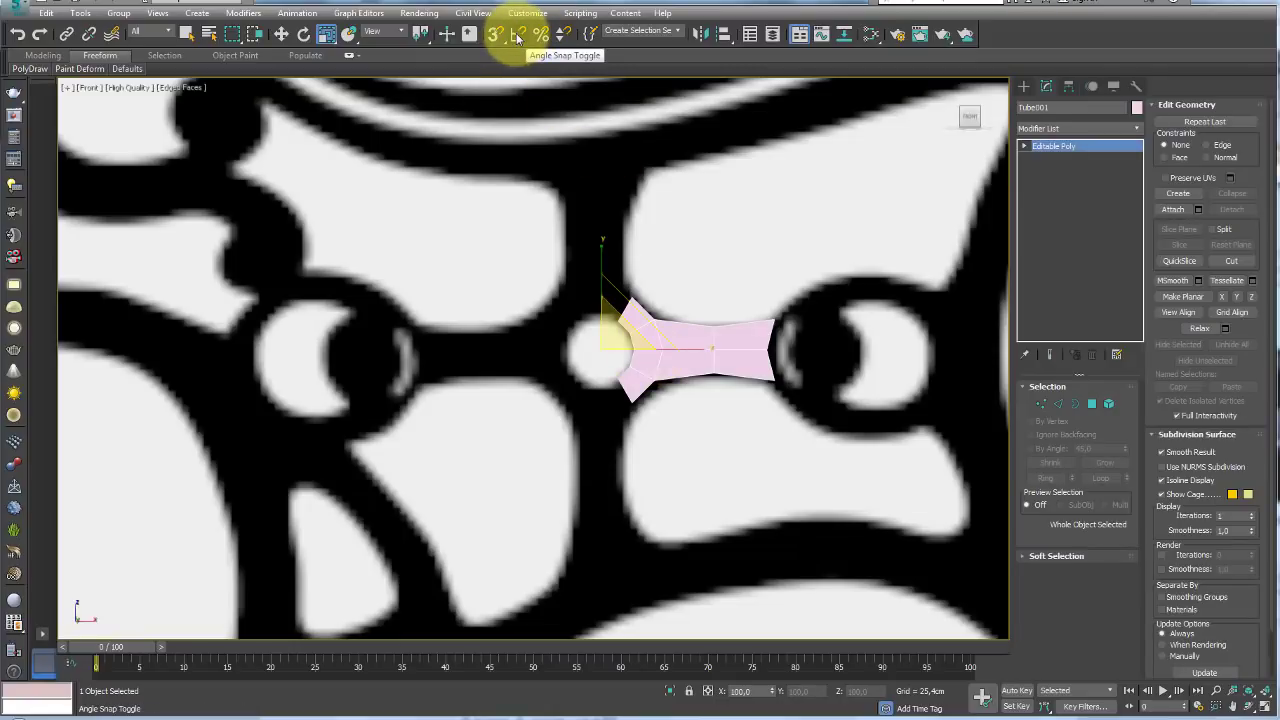
# - With angle snap on, Shift-rotate the arm 90° and make 3 copies to form a cross
pyautogui.click(517, 37)
pyautogui.press('e')
pyautogui.scroll(3, 630, 350)
pyautogui.scroll(1, 643, 347)
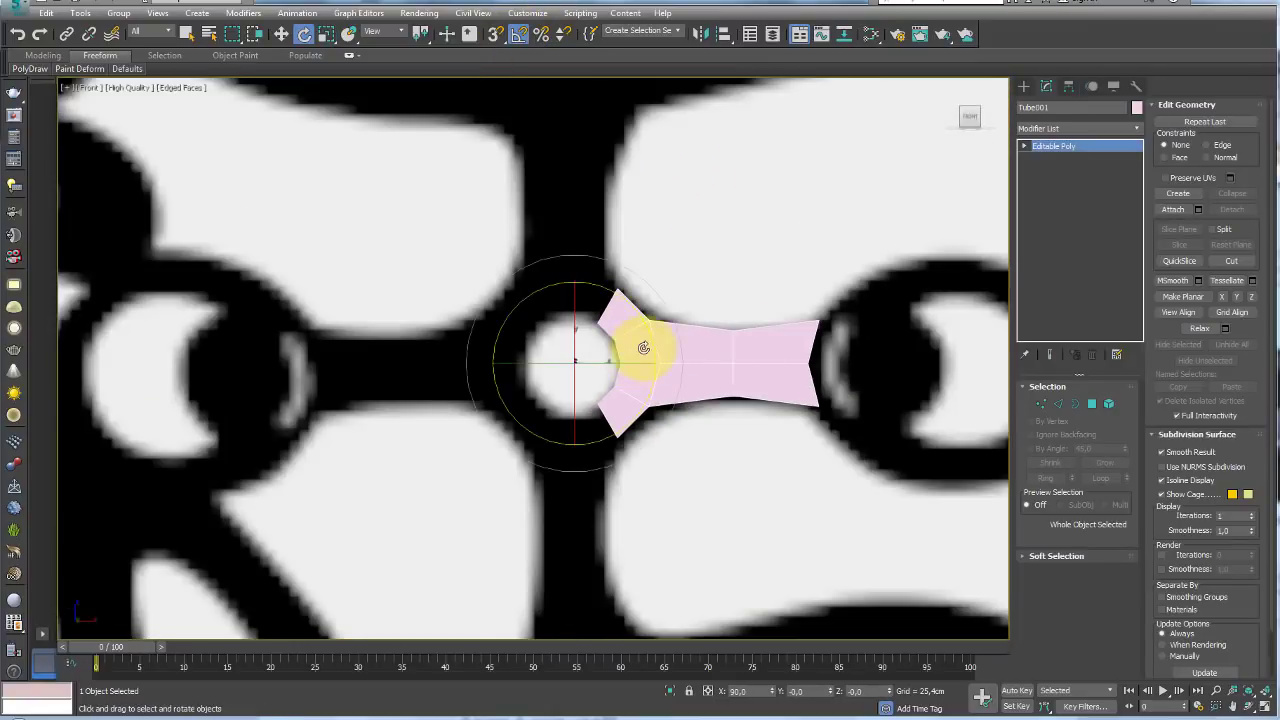
pyautogui.moveTo(654, 349)
pyautogui.keyDown('shift'); pyautogui.mouseDown()
pyautogui.moveTo(622, 289)
pyautogui.moveTo(634, 283)
pyautogui.mouseUp(); pyautogui.keyUp('shift')
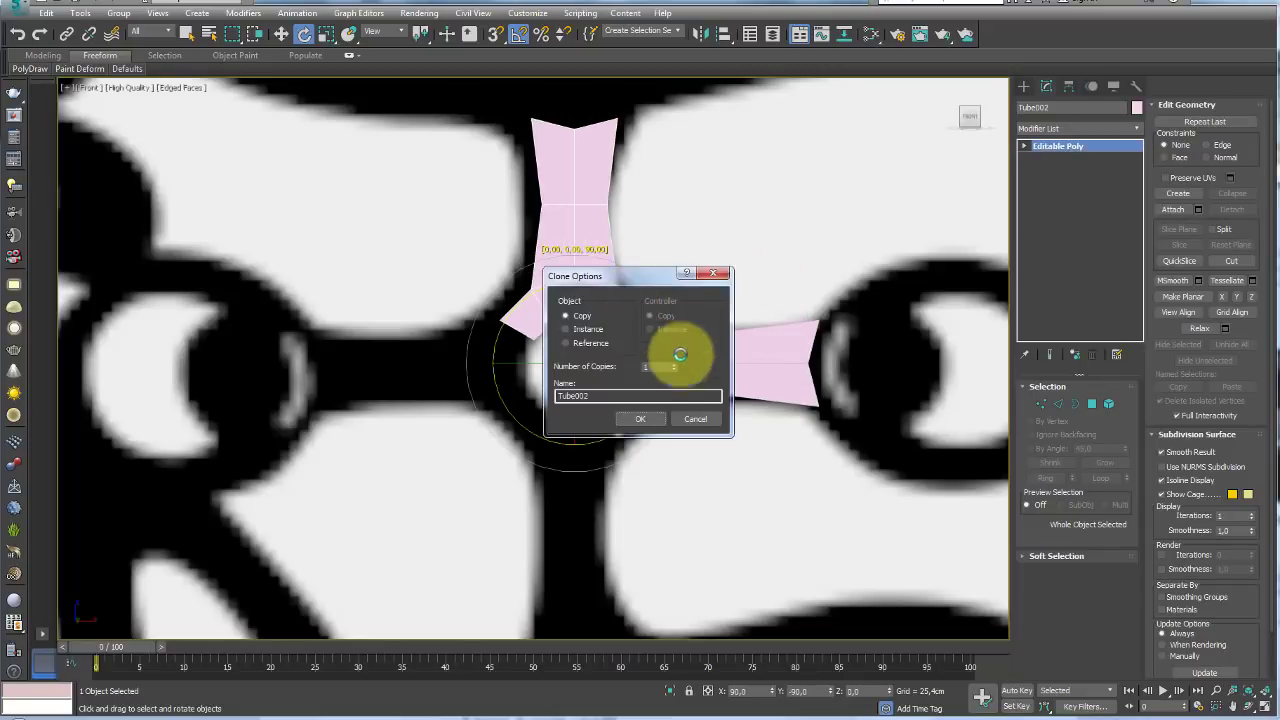
pyautogui.click(699, 421)
pyautogui.click(1092, 404)
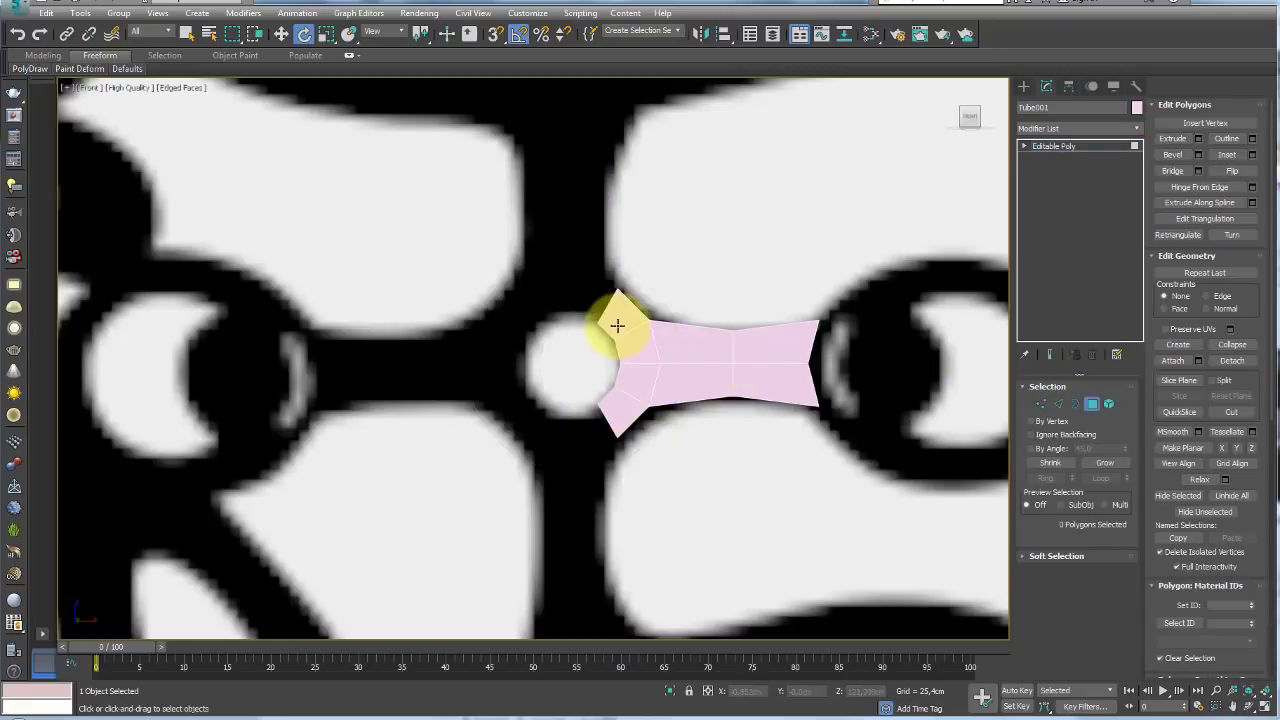
pyautogui.click(1064, 150)
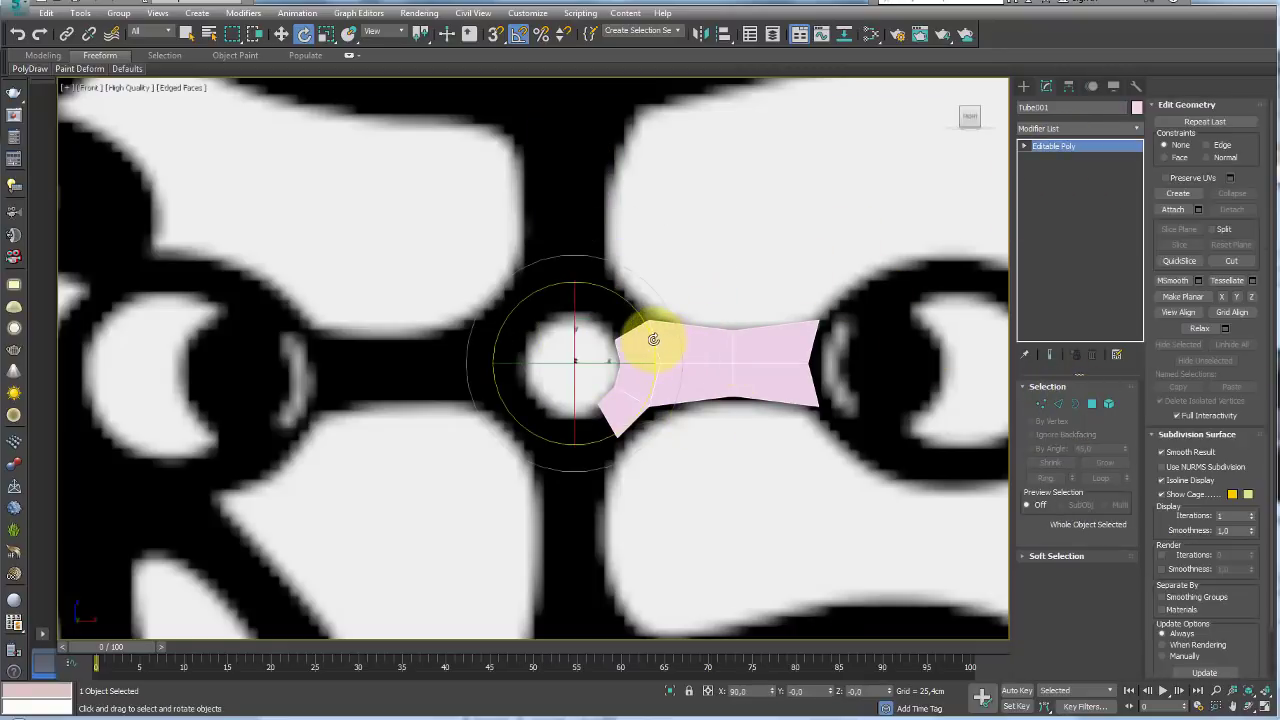
pyautogui.keyDown('shift'); pyautogui.moveTo(649, 341); pyautogui.dragTo(623, 283); pyautogui.keyUp('shift')
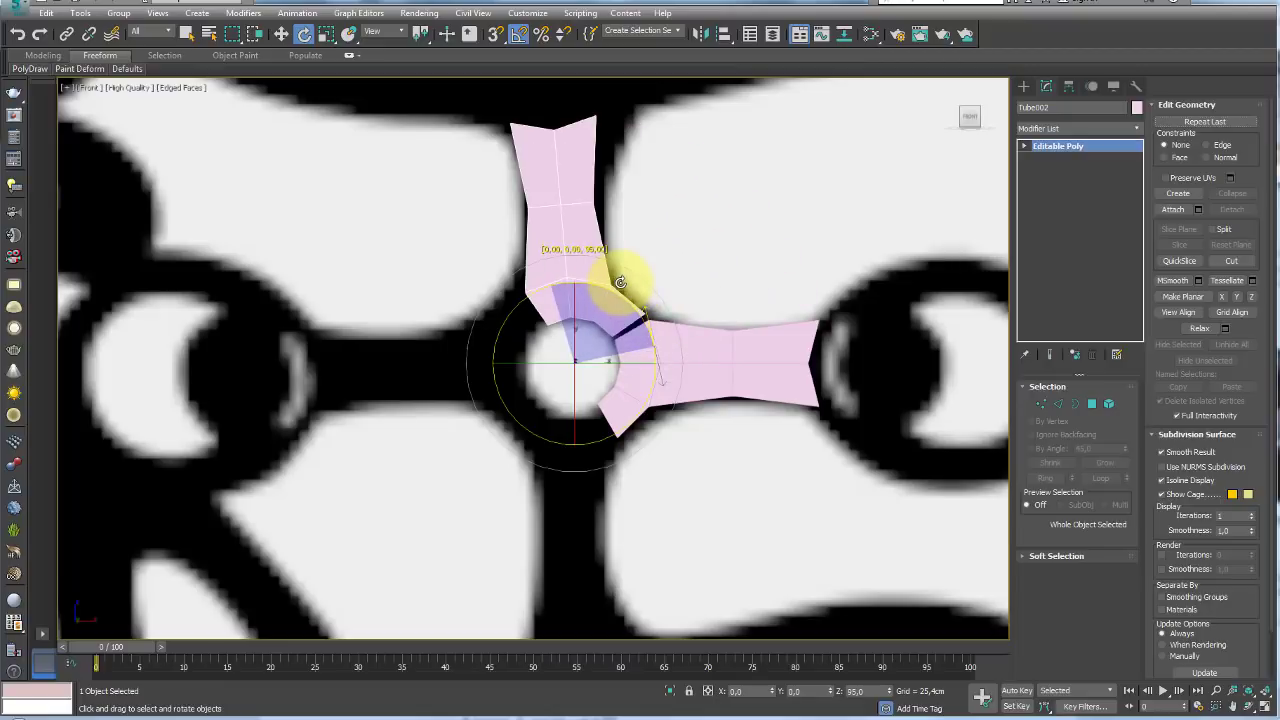
pyautogui.moveTo(623, 283)
pyautogui.keyDown('shift'); pyautogui.mouseDown()
pyautogui.moveTo(638, 288)
pyautogui.moveTo(739, 215)
pyautogui.mouseUp(); pyautogui.keyUp('shift')
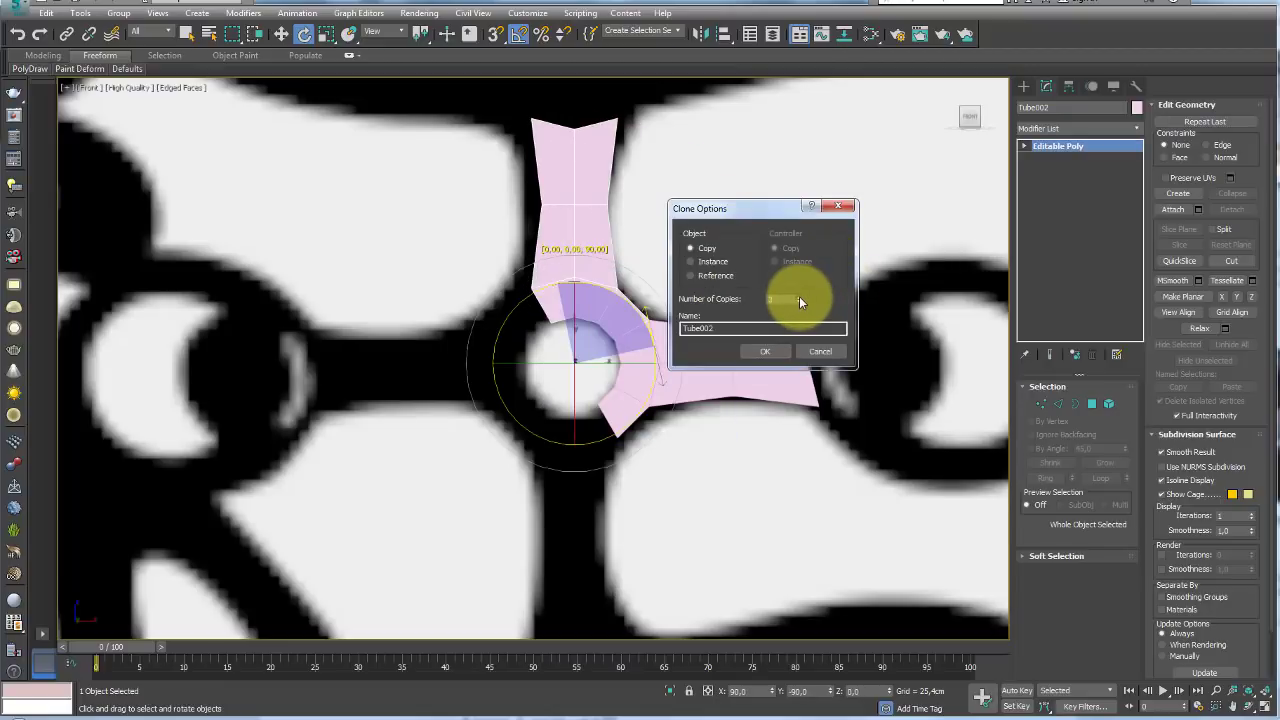
pyautogui.click(763, 352)
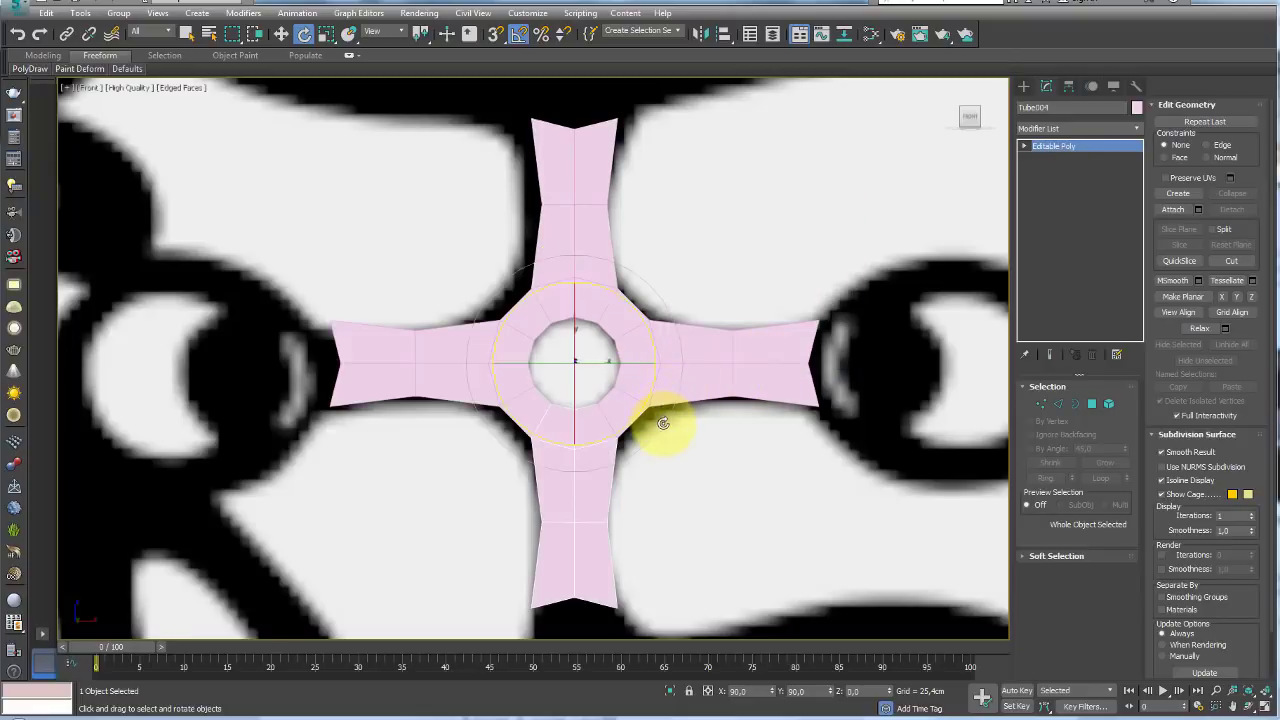
pyautogui.moveTo(663, 423); pyautogui.dragTo(686, 408, button='middle')
# - Attach the other arm pieces into one object and weld the overlapping vertices at the lower-right seam
pyautogui.click(1178, 211)
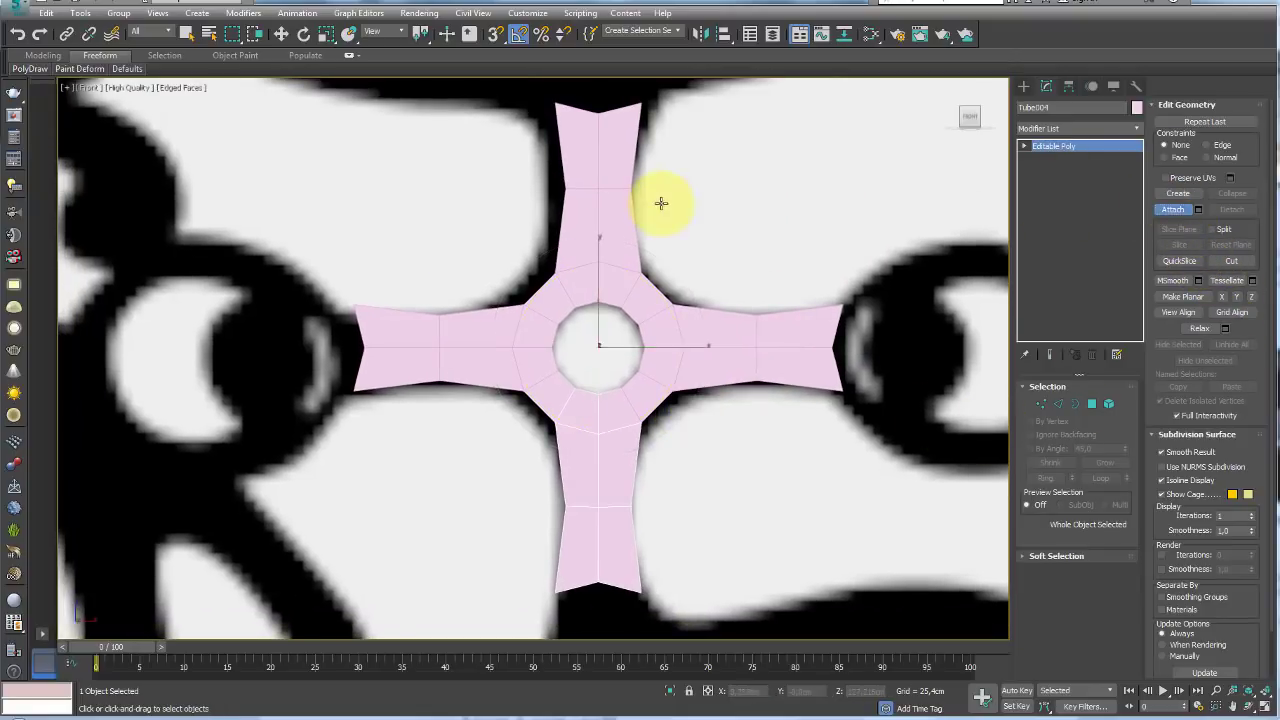
pyautogui.click(515, 370)
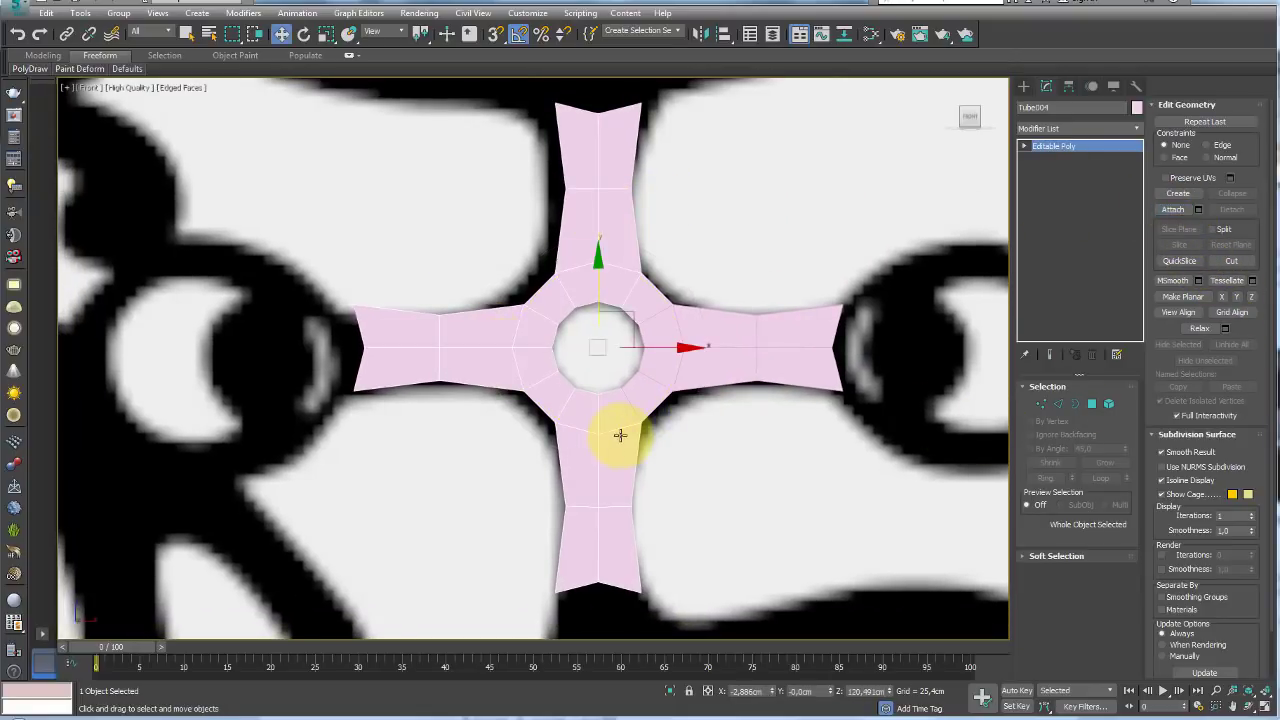
pyautogui.click(1041, 404)
pyautogui.click(633, 420)
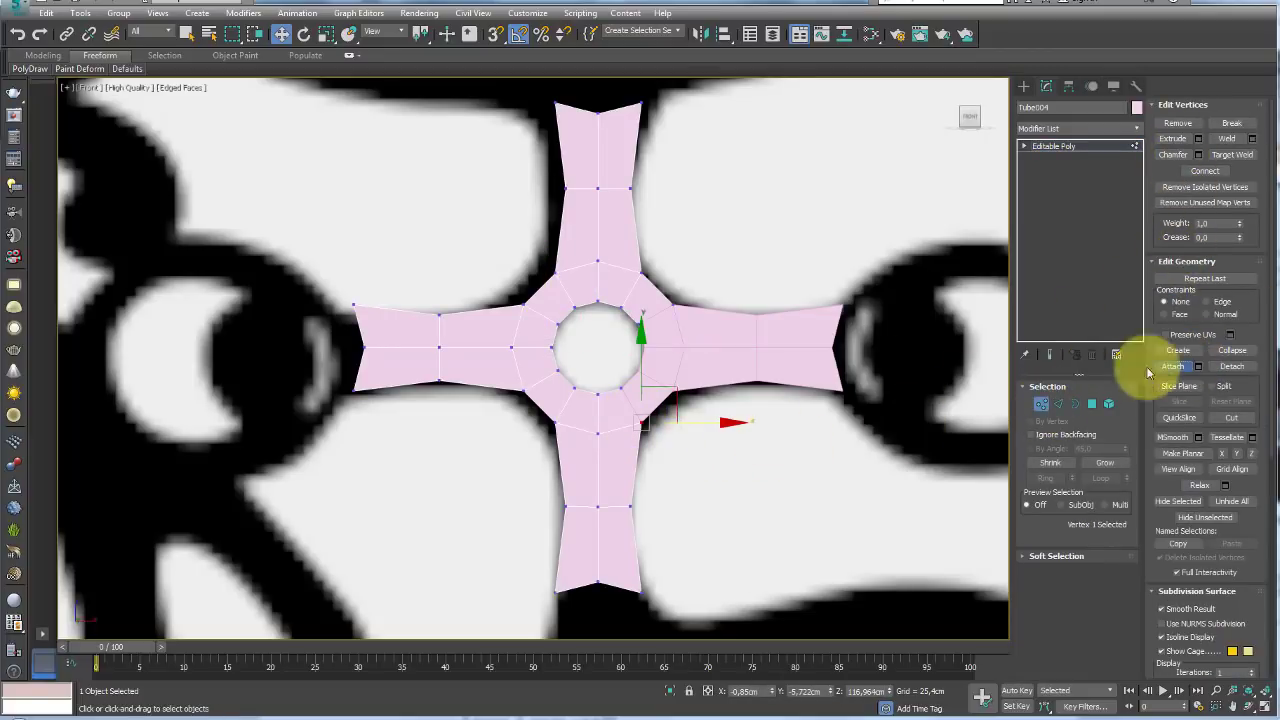
pyautogui.click(712, 352)
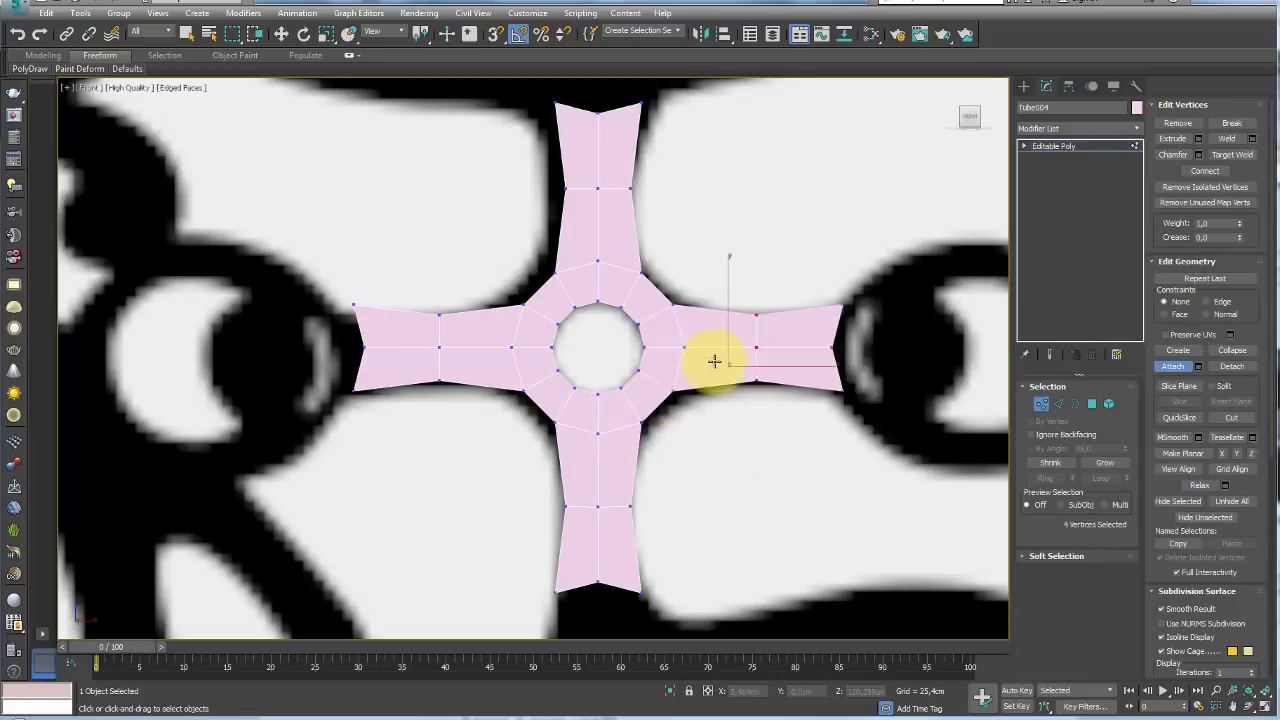
pyautogui.click(641, 424)
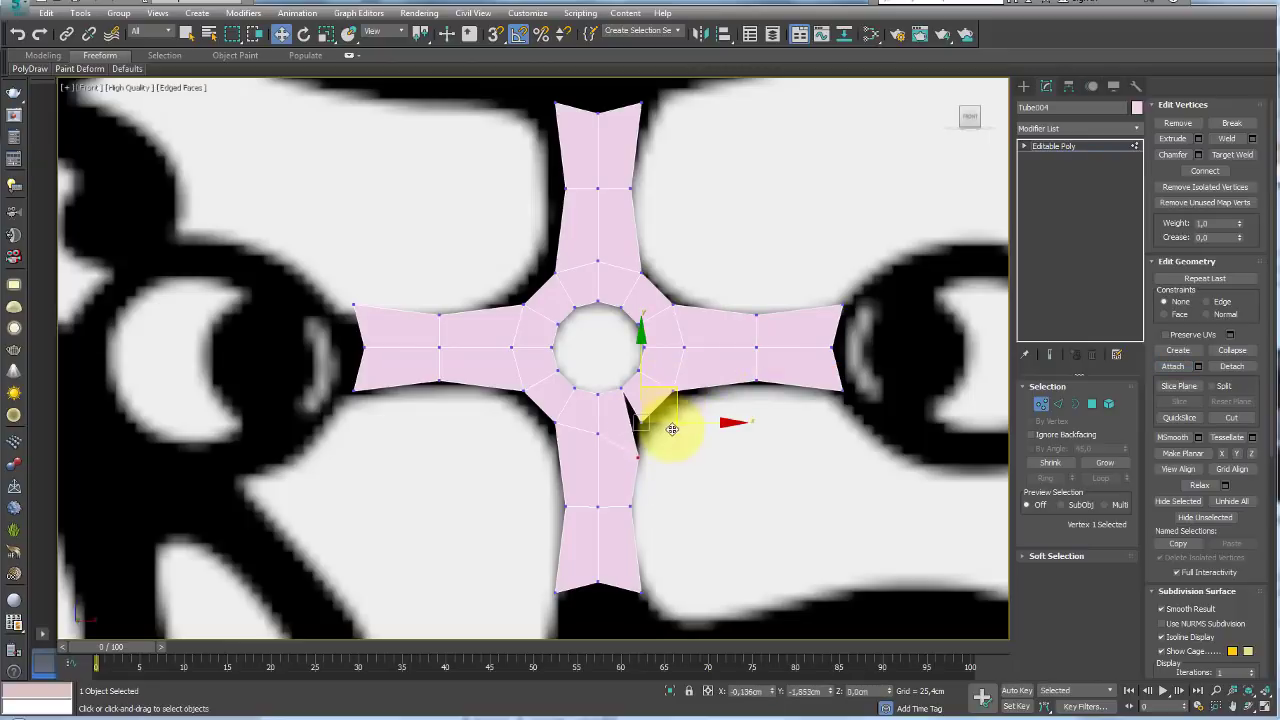
pyautogui.scroll(4, 665, 445)
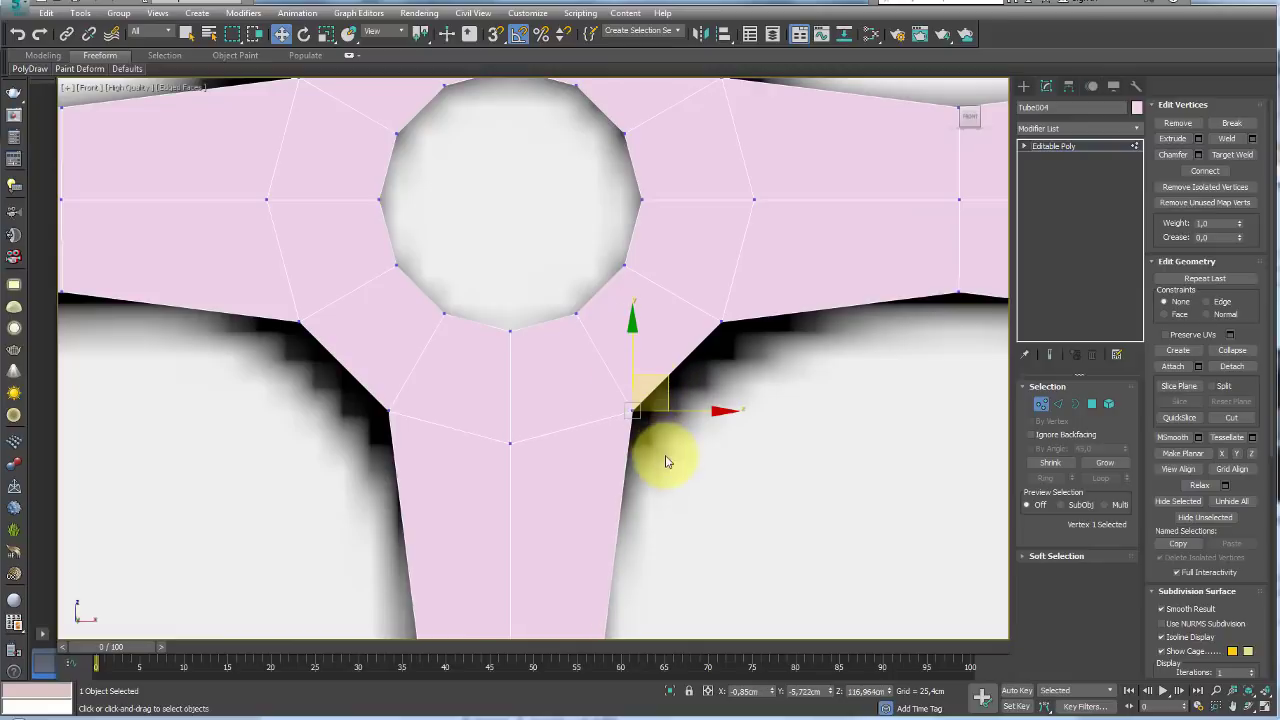
pyautogui.moveTo(666, 457); pyautogui.dragTo(588, 374)
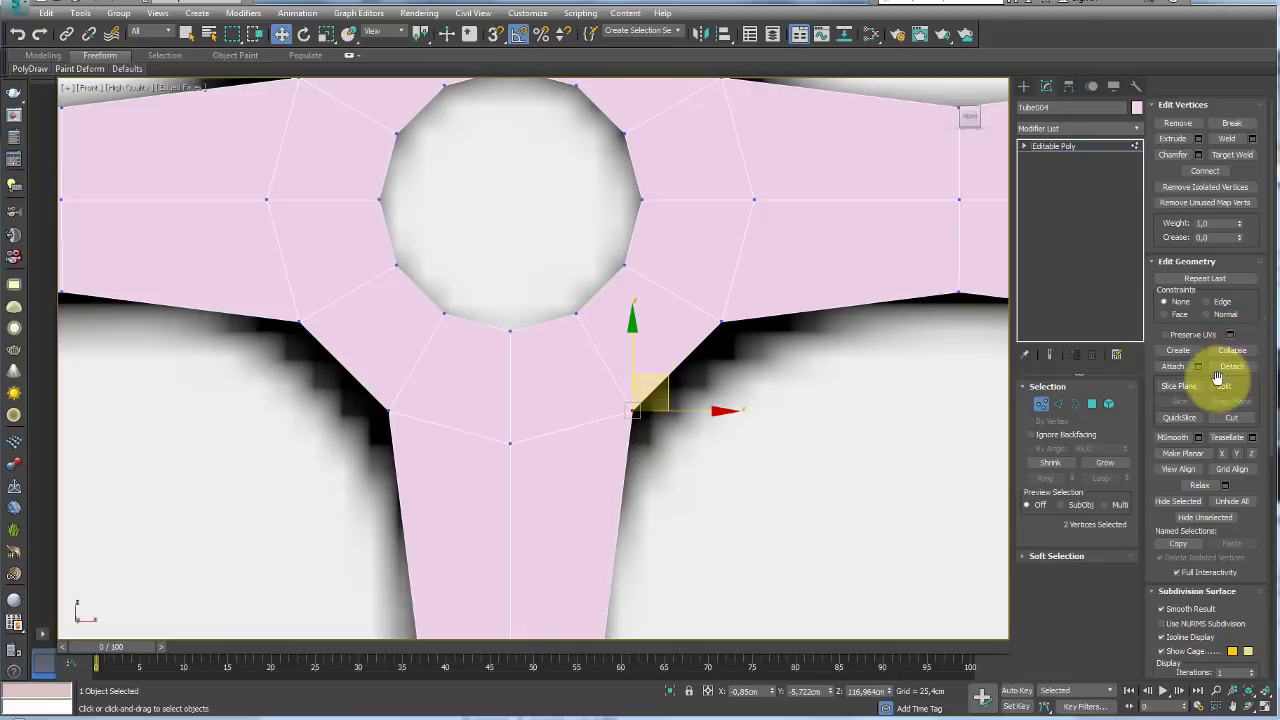
pyautogui.click(1228, 139)
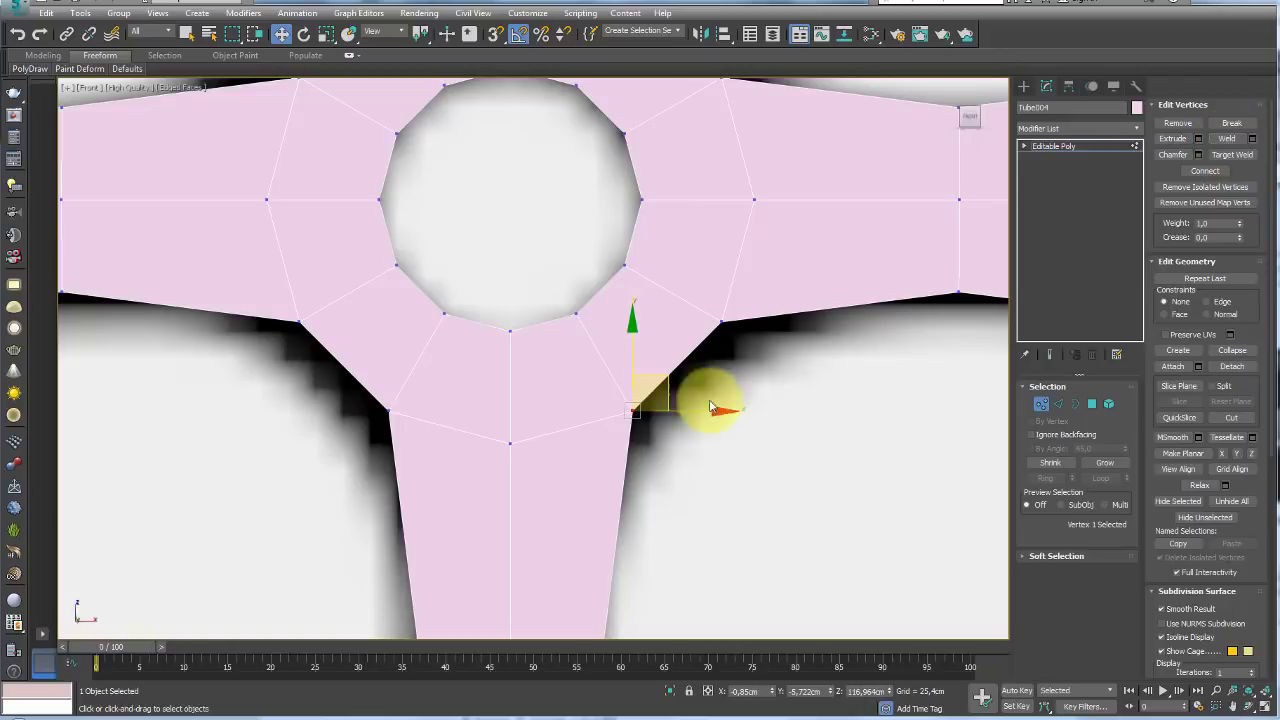
# - Select every vertex of the cross and weld all remaining overlapping vertices
pyautogui.click(630, 410)
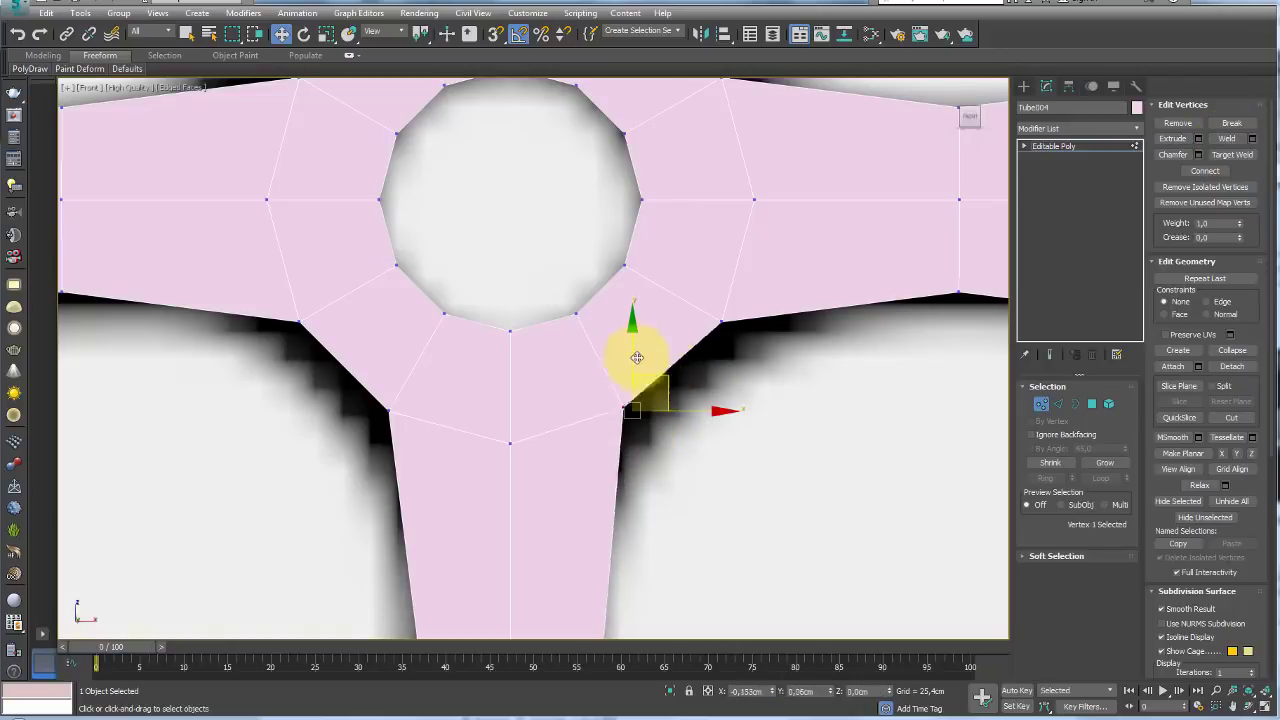
pyautogui.scroll(-10, 703, 370)
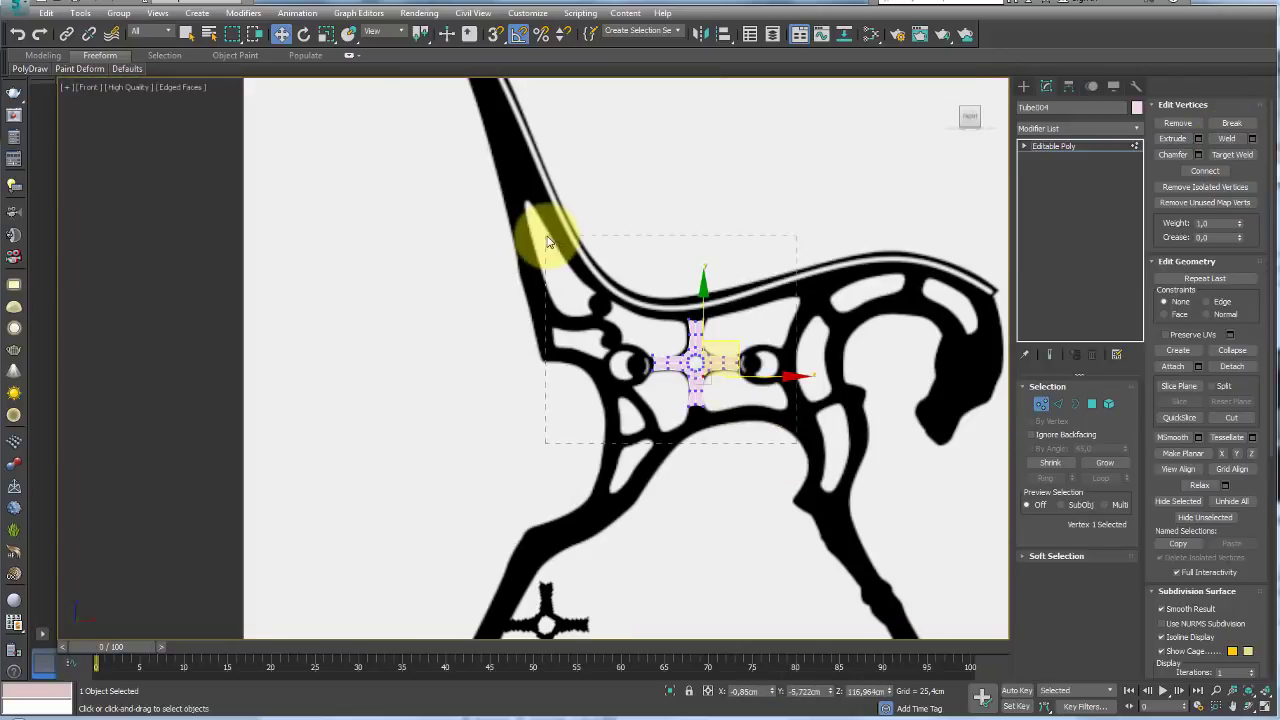
pyautogui.moveTo(800, 452); pyautogui.dragTo(543, 234)
pyautogui.click(1230, 145)
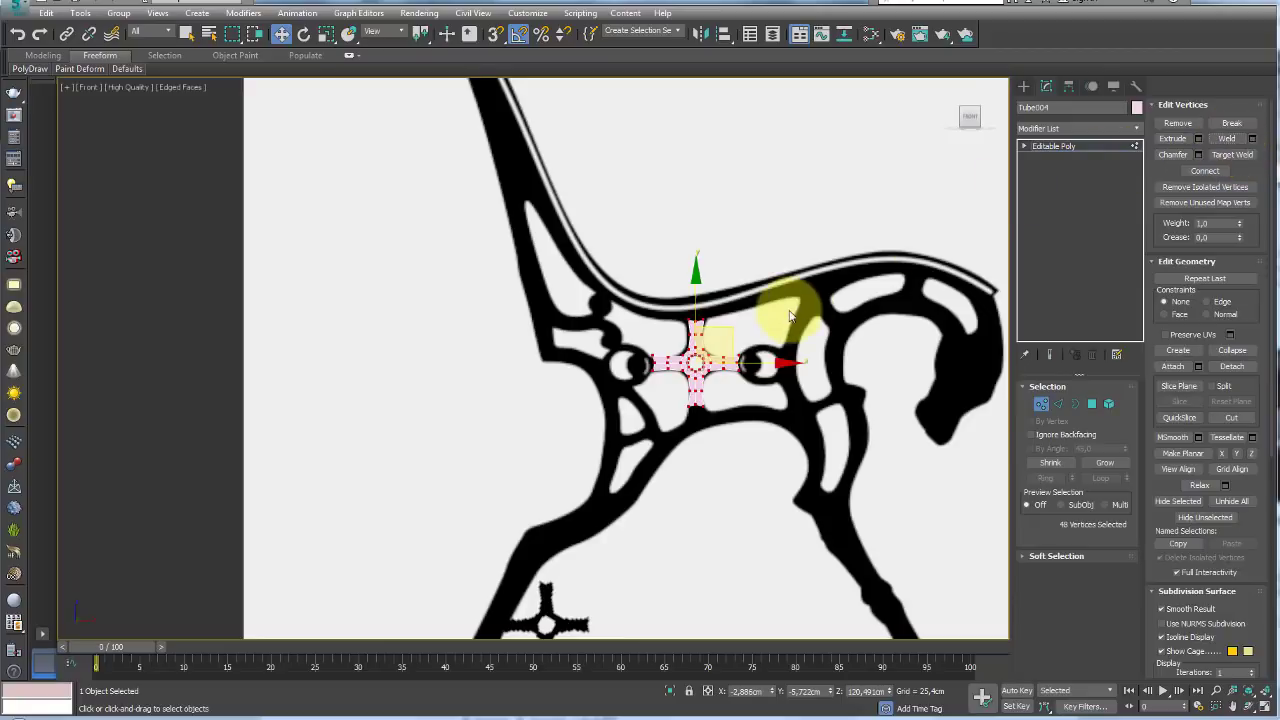
pyautogui.scroll(5, 700, 360)
pyautogui.scroll(5, 618, 345)
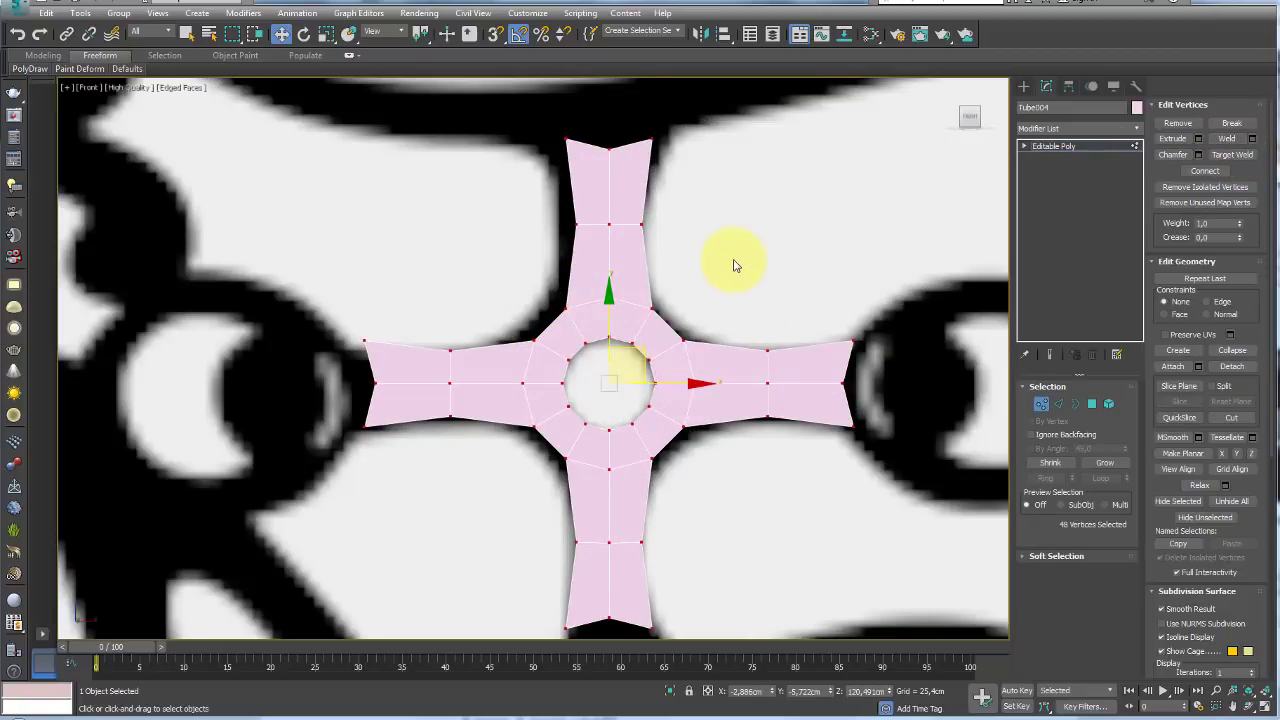
pyautogui.scroll(-5, 714, 271)
pyautogui.scroll(2, 614, 314)
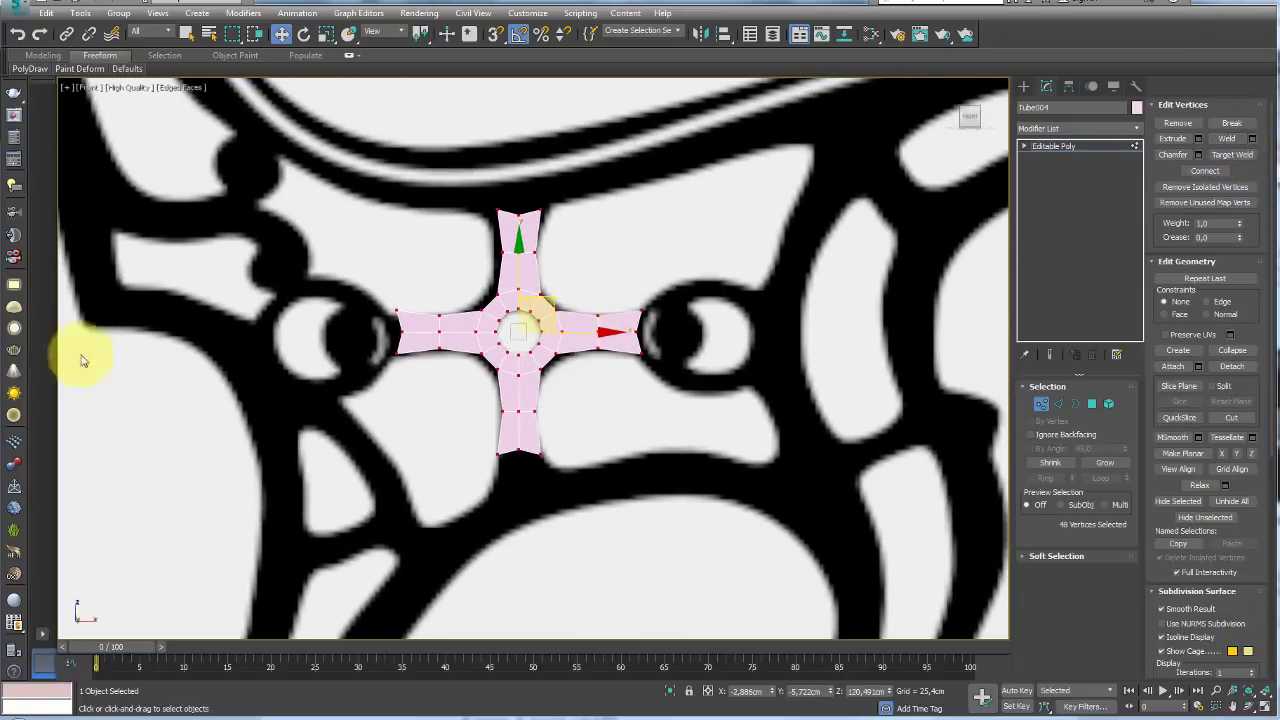
pyautogui.click(1059, 404)
pyautogui.scroll(3, 652, 320)
# - Push the right arm's tip edges further right and nudge its top and bottom tip vertices inward
pyautogui.moveTo(612, 365); pyautogui.dragTo(608, 368)
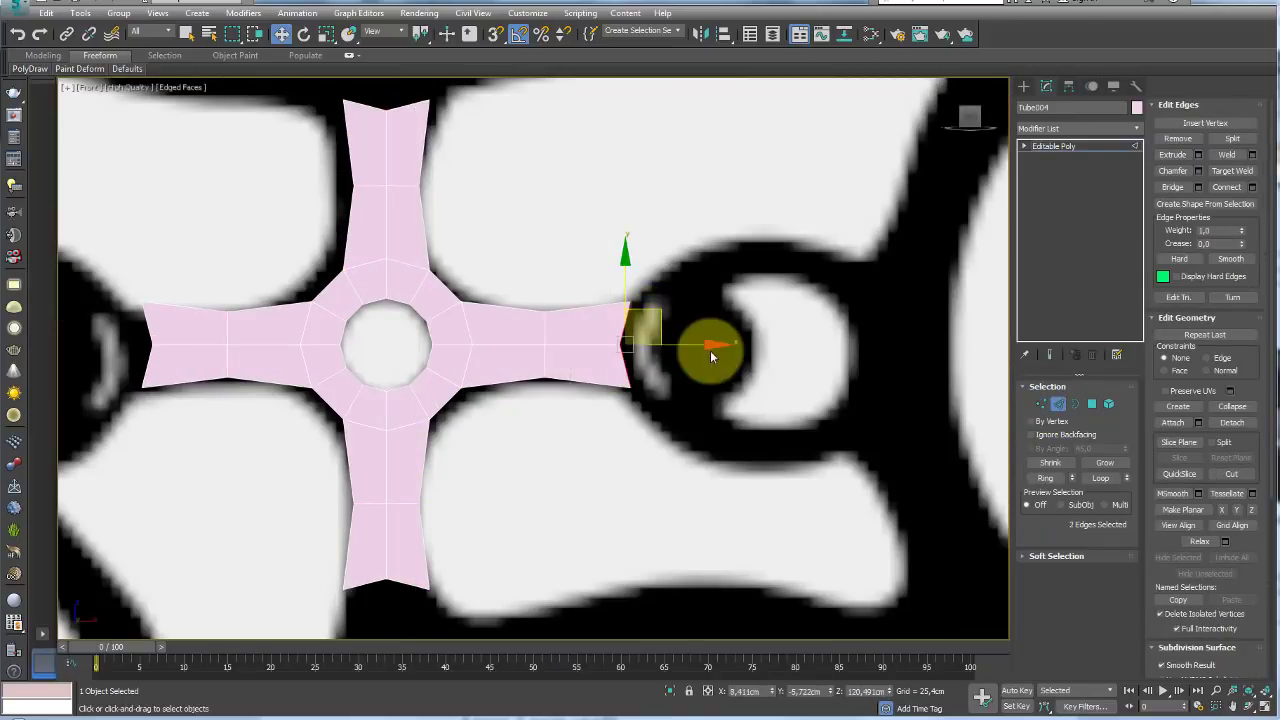
pyautogui.moveTo(685, 347); pyautogui.dragTo(712, 340)
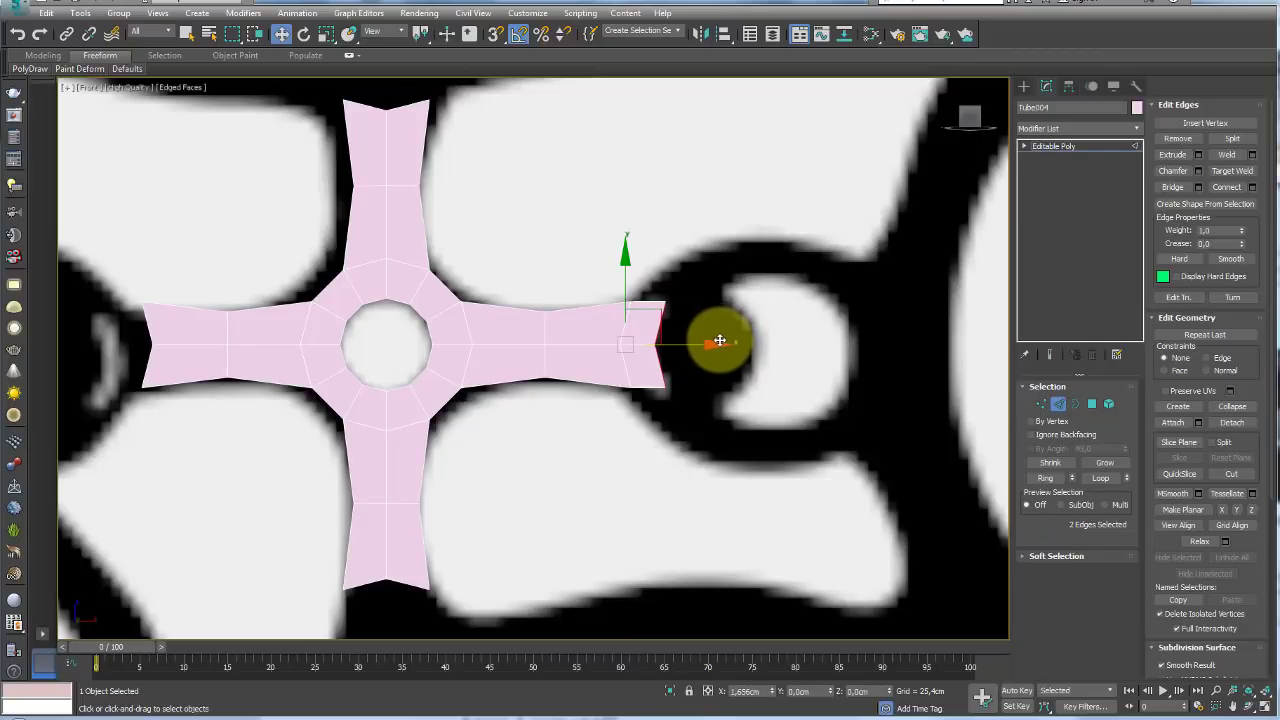
pyautogui.scroll(2, 719, 340)
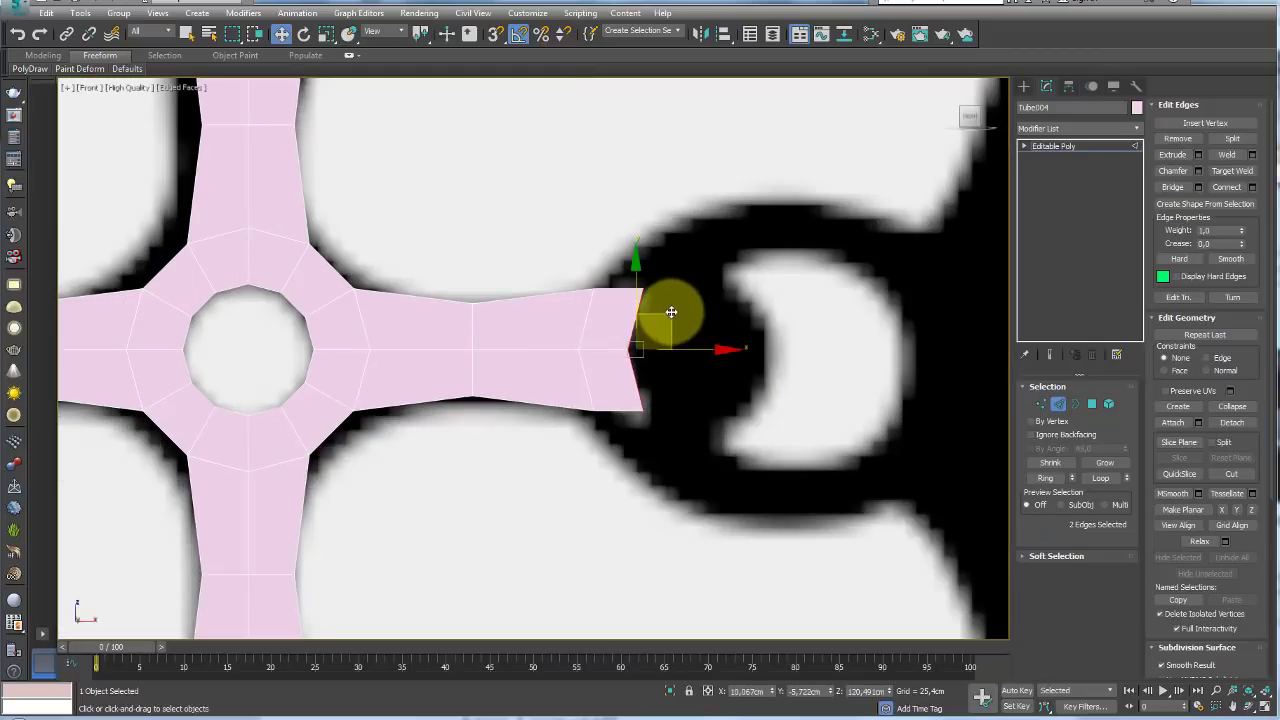
pyautogui.click(1041, 403)
pyautogui.click(643, 289)
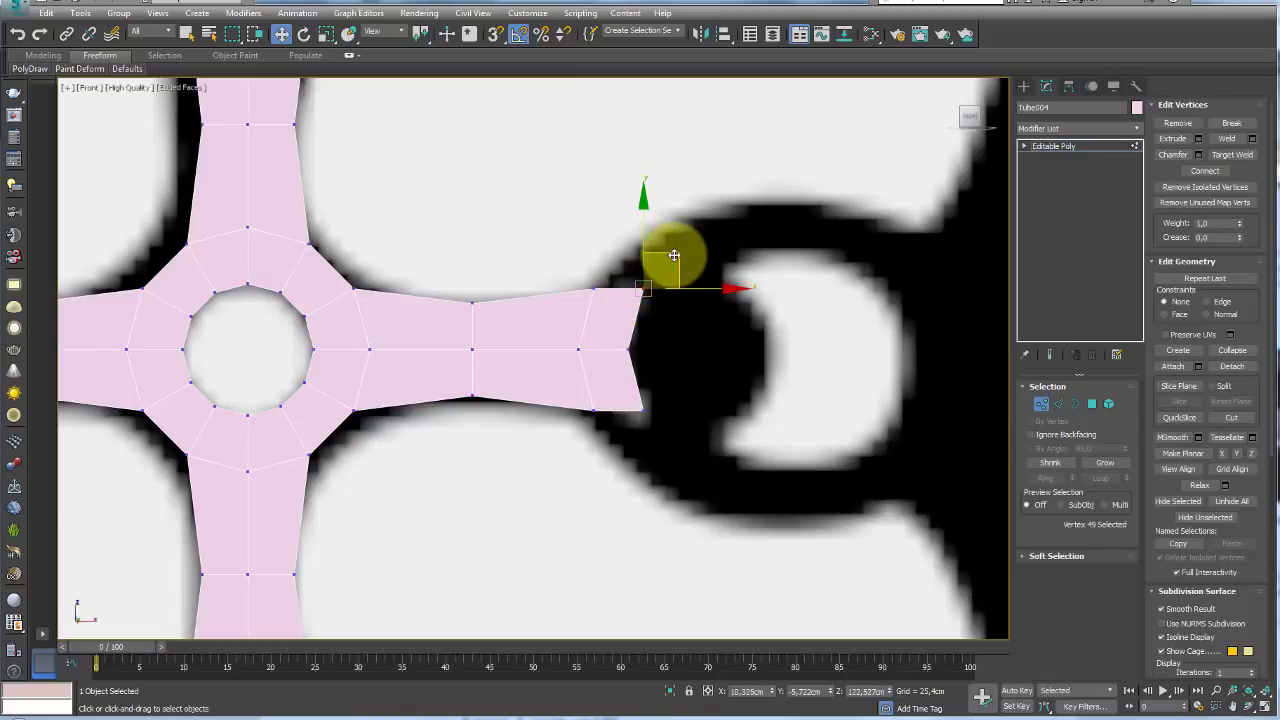
pyautogui.moveTo(663, 269); pyautogui.dragTo(655, 281)
pyautogui.click(642, 408)
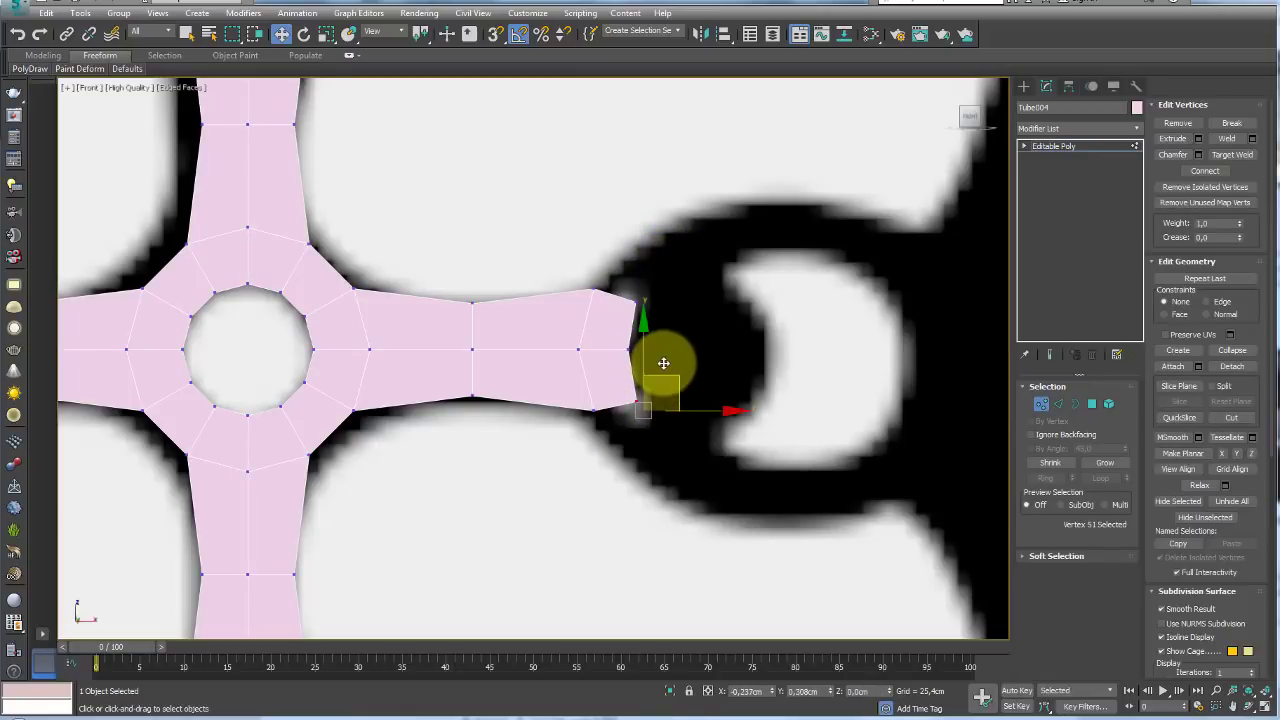
pyautogui.moveTo(663, 363); pyautogui.dragTo(663, 351)
# - Rotate the arm's tip edge off vertical to start the curl
pyautogui.click(1058, 403)
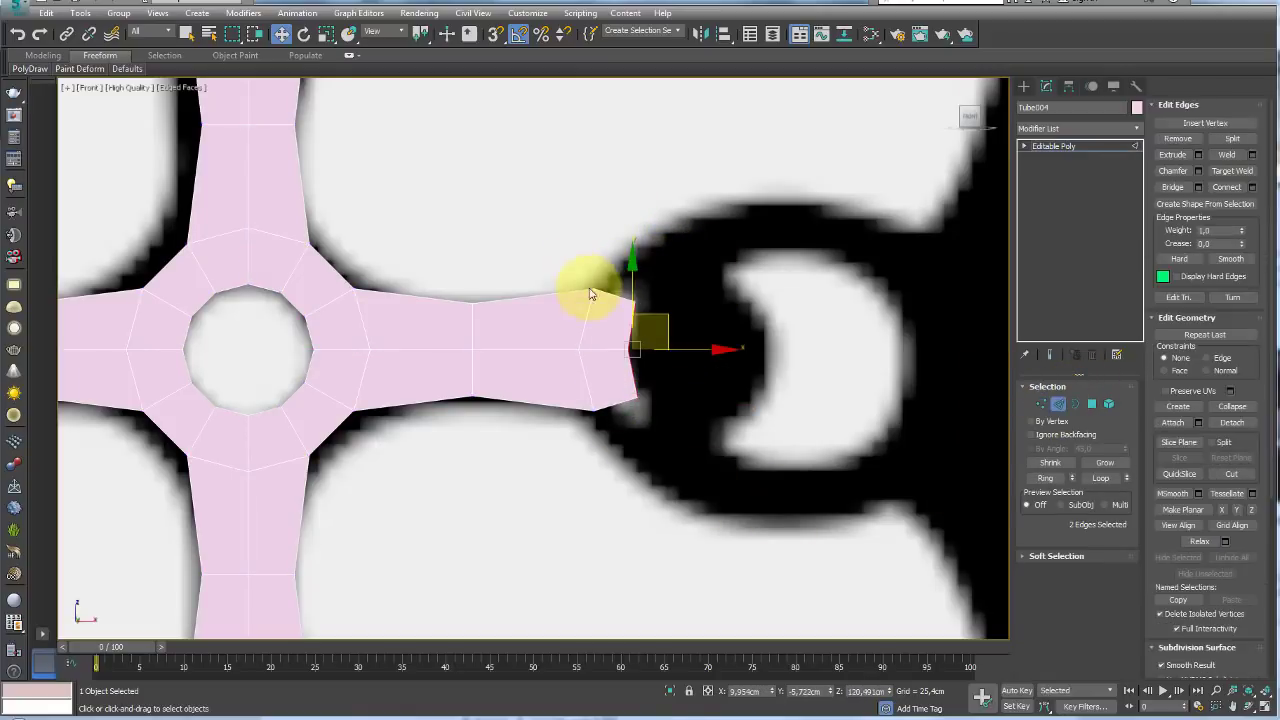
pyautogui.click(602, 292)
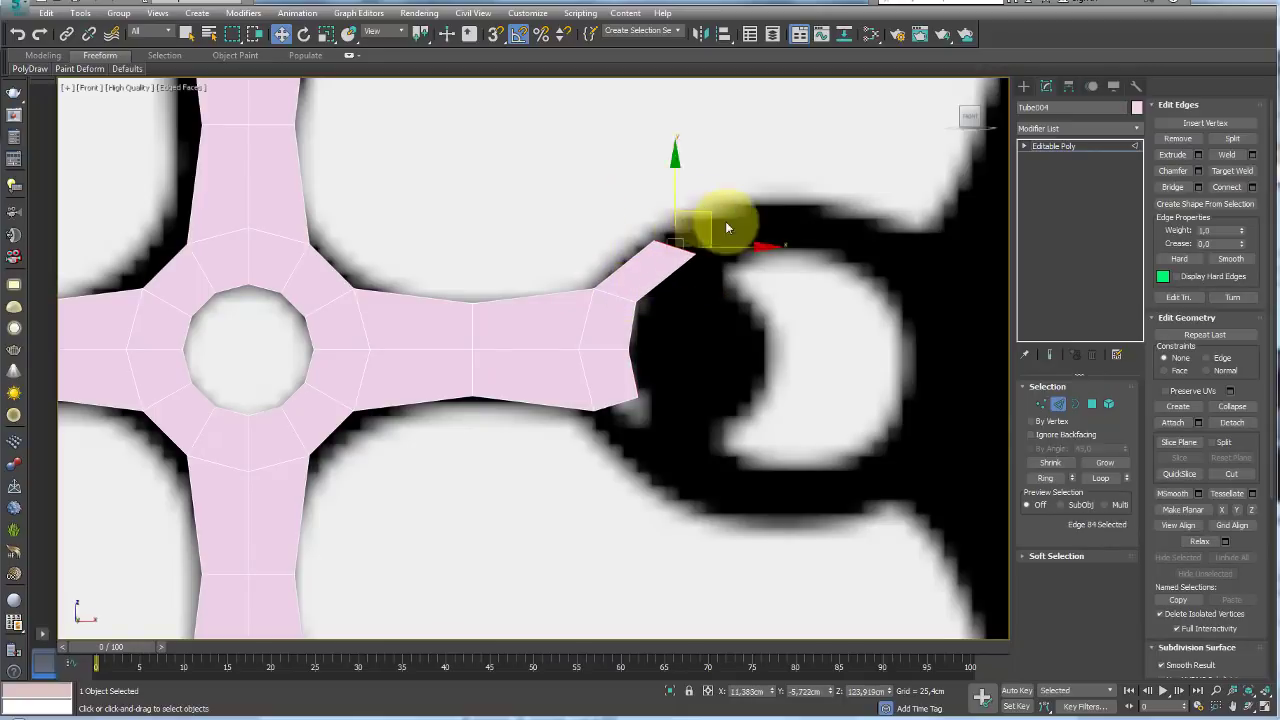
pyautogui.press('e')
pyautogui.moveTo(737, 214)
pyautogui.mouseDown()
pyautogui.moveTo(757, 243)
pyautogui.moveTo(811, 200)
pyautogui.moveTo(858, 213)
pyautogui.moveTo(891, 196)
pyautogui.moveTo(940, 204)
pyautogui.mouseUp()
pyautogui.press('w')
pyautogui.press('e')
pyautogui.press('w')
pyautogui.press('e')
pyautogui.moveTo(940, 204)
pyautogui.mouseDown(button='middle')
pyautogui.moveTo(700, 263)
pyautogui.moveTo(663, 251)
pyautogui.mouseUp(button='middle')
# - Extend a new segment down-right from the tip edge to continue the hook
pyautogui.press('w')
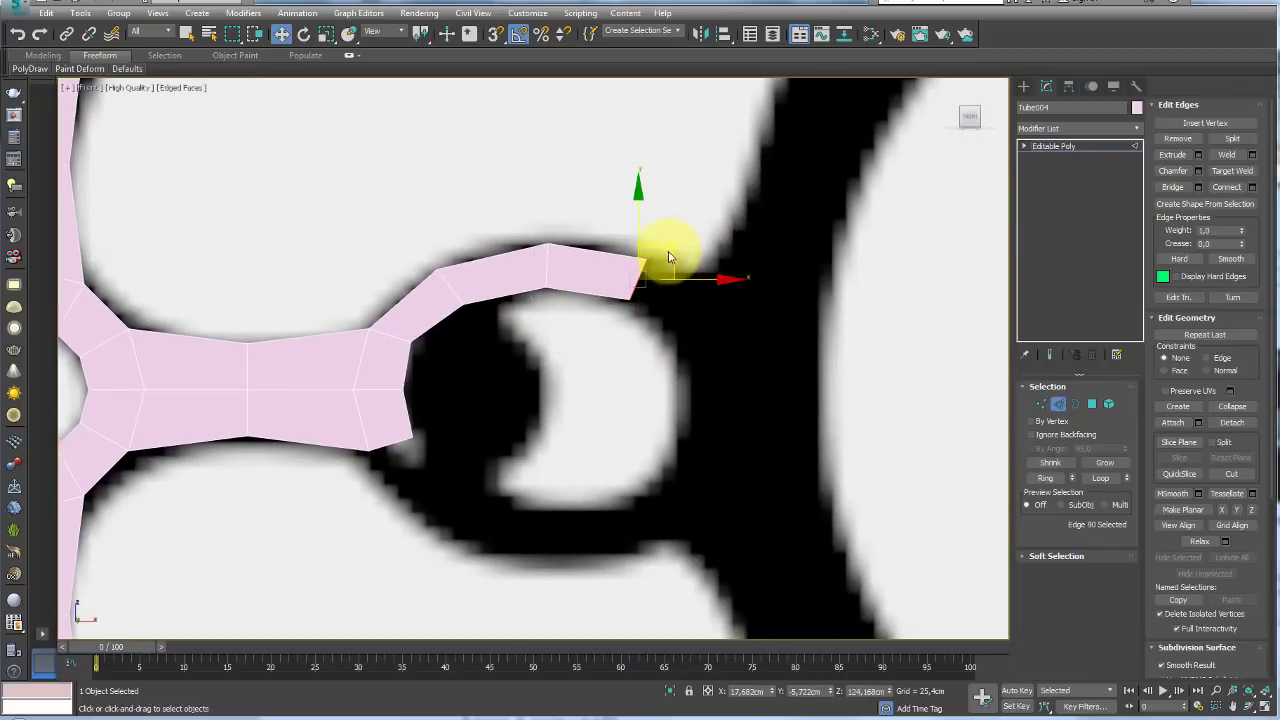
pyautogui.moveTo(694, 256)
pyautogui.keyDown('shift'); pyautogui.mouseDown()
pyautogui.moveTo(734, 289)
pyautogui.moveTo(780, 286)
pyautogui.moveTo(749, 360)
pyautogui.mouseUp(); pyautogui.keyUp('shift')
pyautogui.press('e')
pyautogui.press('w')
pyautogui.press('e')
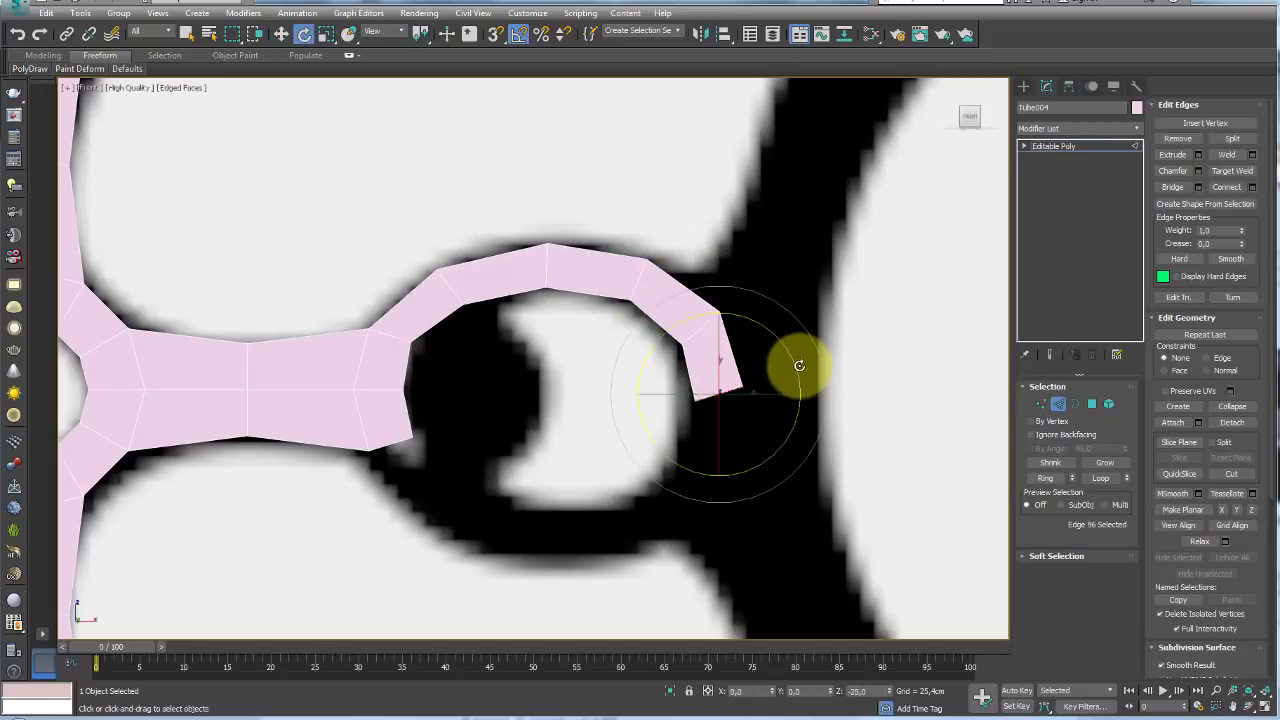
pyautogui.press('w')
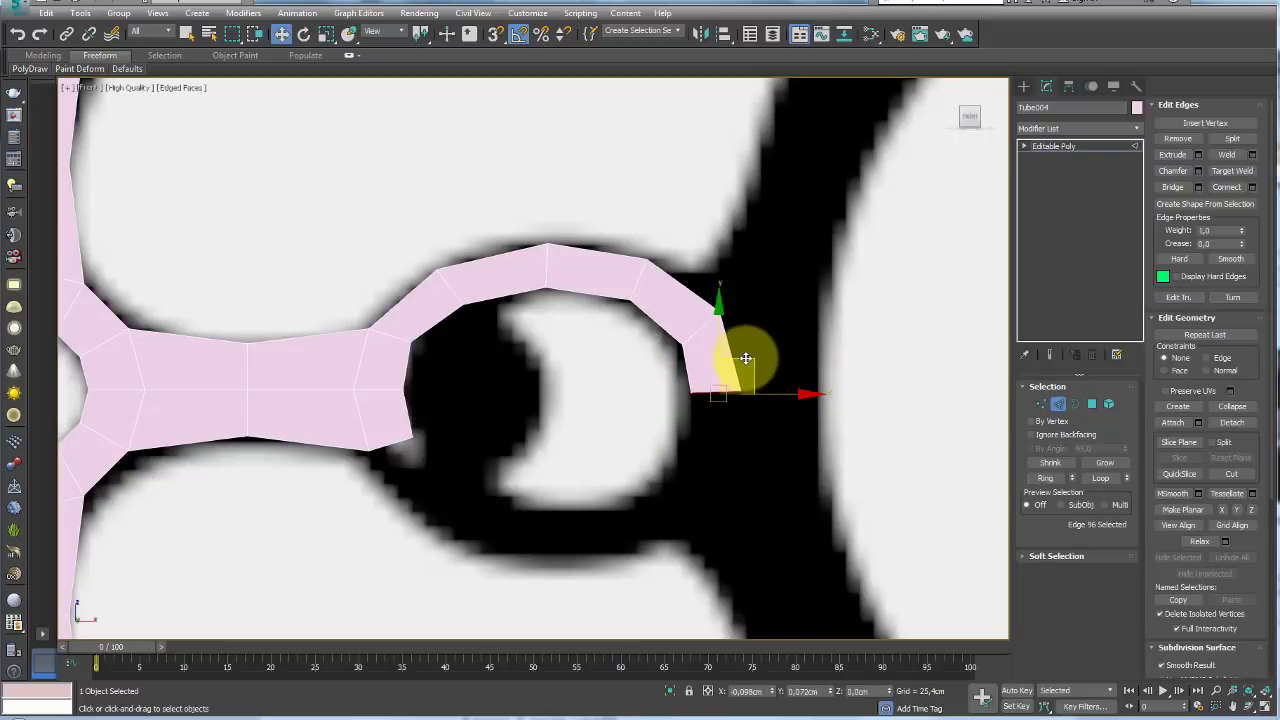
pyautogui.click(1050, 154)
pyautogui.scroll(-5, 520, 320)
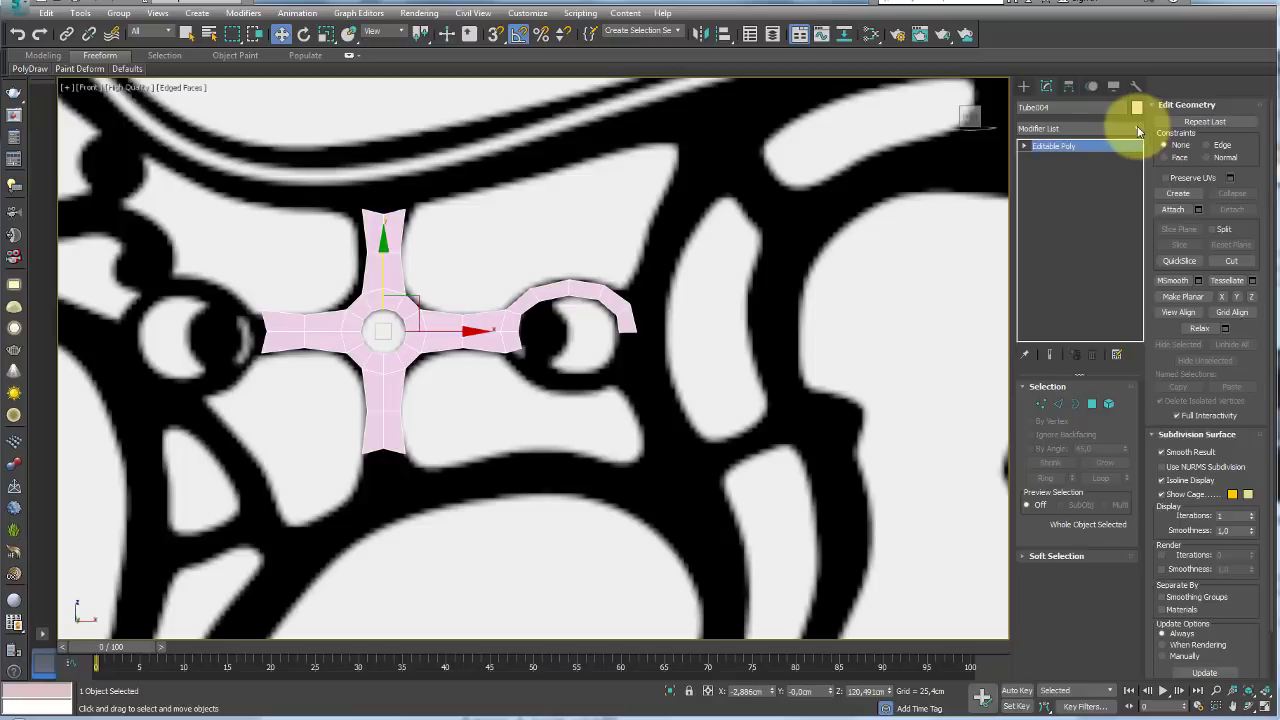
# - Add a Symmetry modifier on X with Flip so the hook closes into a loop
pyautogui.click(1138, 131)
pyautogui.moveTo(1137, 160)
pyautogui.mouseDown()
pyautogui.moveTo(1137, 486)
pyautogui.moveTo(1114, 500)
pyautogui.mouseUp()
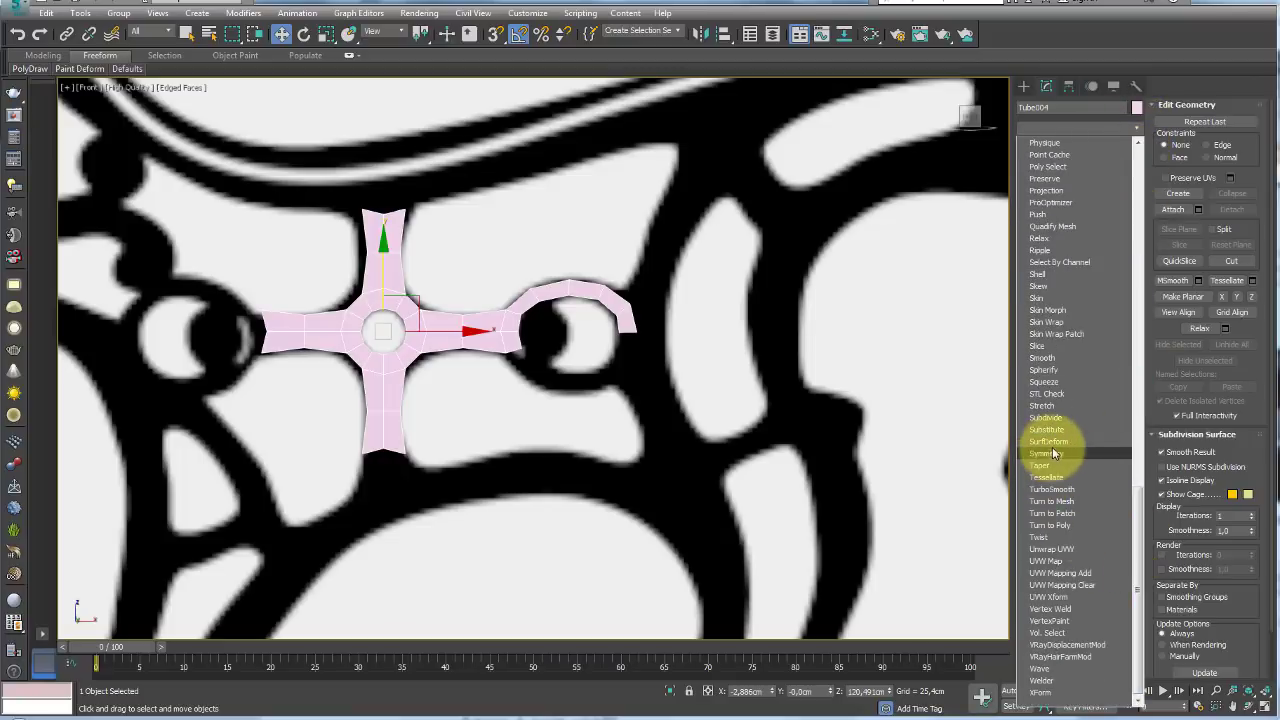
pyautogui.click(1053, 456)
pyautogui.moveTo(825, 374); pyautogui.dragTo(851, 386, button='middle')
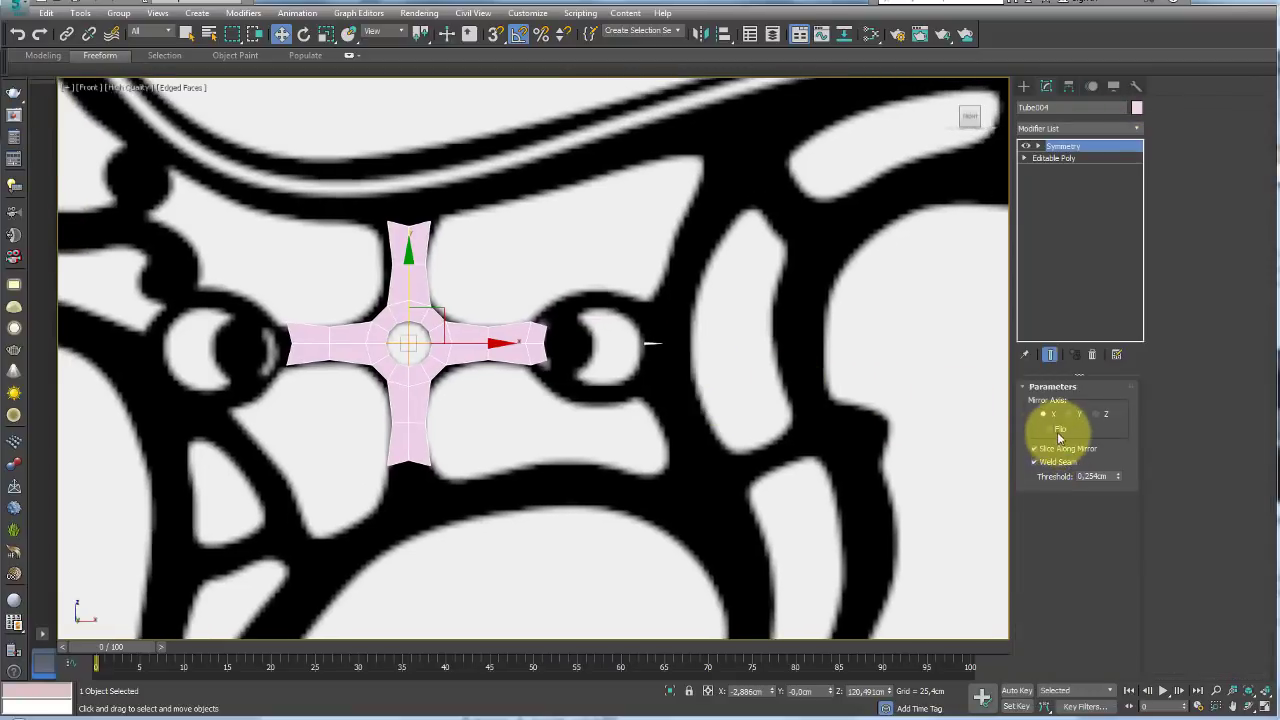
pyautogui.click(1050, 430)
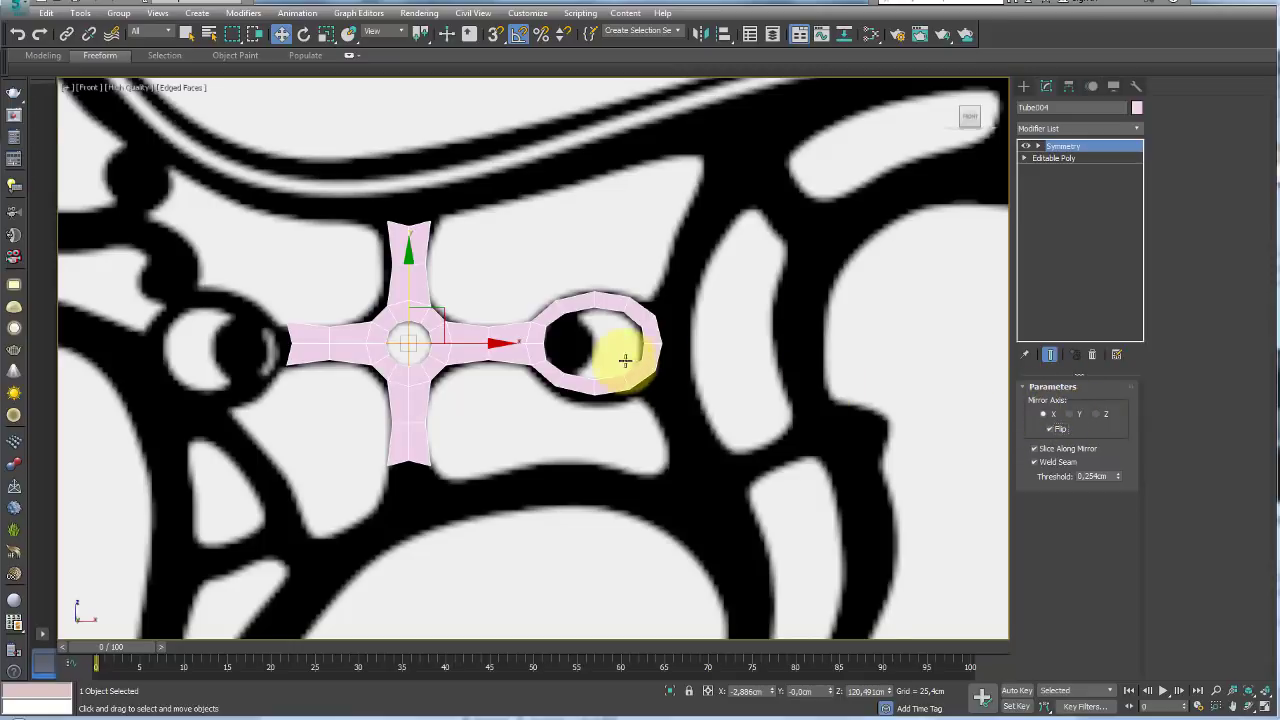
pyautogui.scroll(4, 660, 352)
pyautogui.scroll(-3, 686, 337)
pyautogui.moveTo(600, 329); pyautogui.dragTo(719, 316, button='middle')
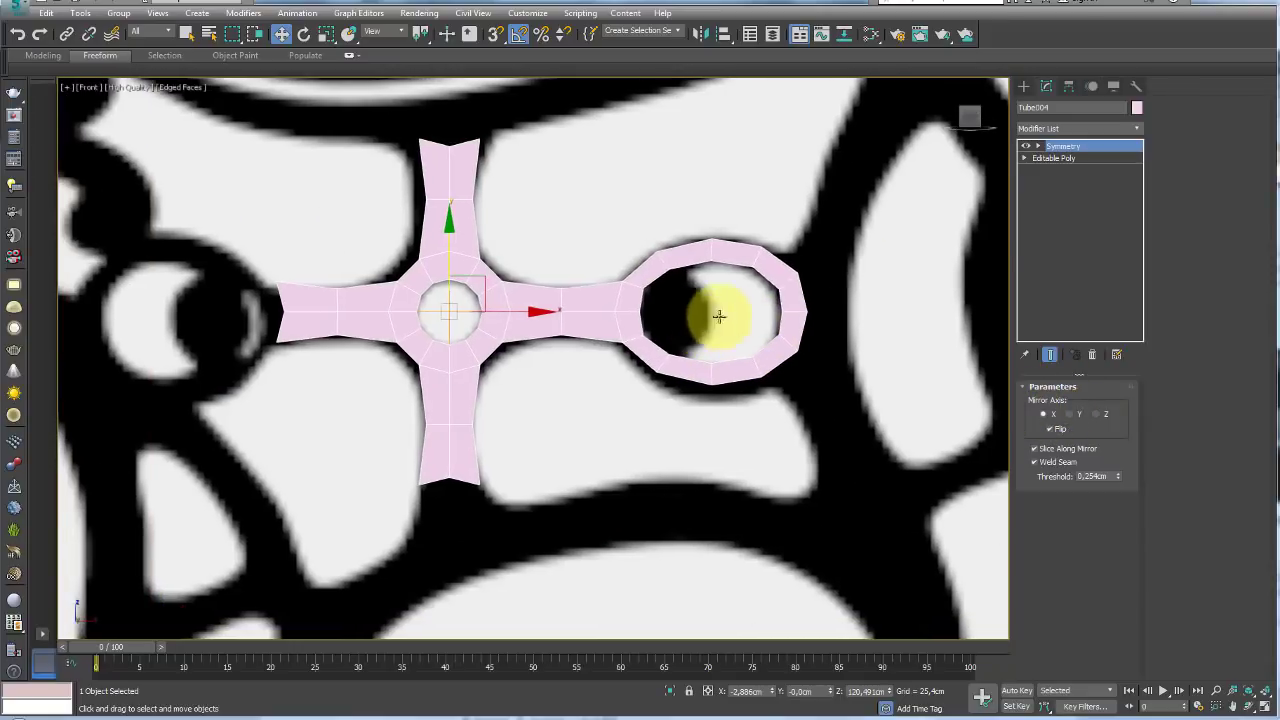
# - Add a second Symmetry modifier on another axis so rings appear on both sides
pyautogui.click(1136, 128)
pyautogui.moveTo(1137, 171); pyautogui.dragTo(1146, 543)
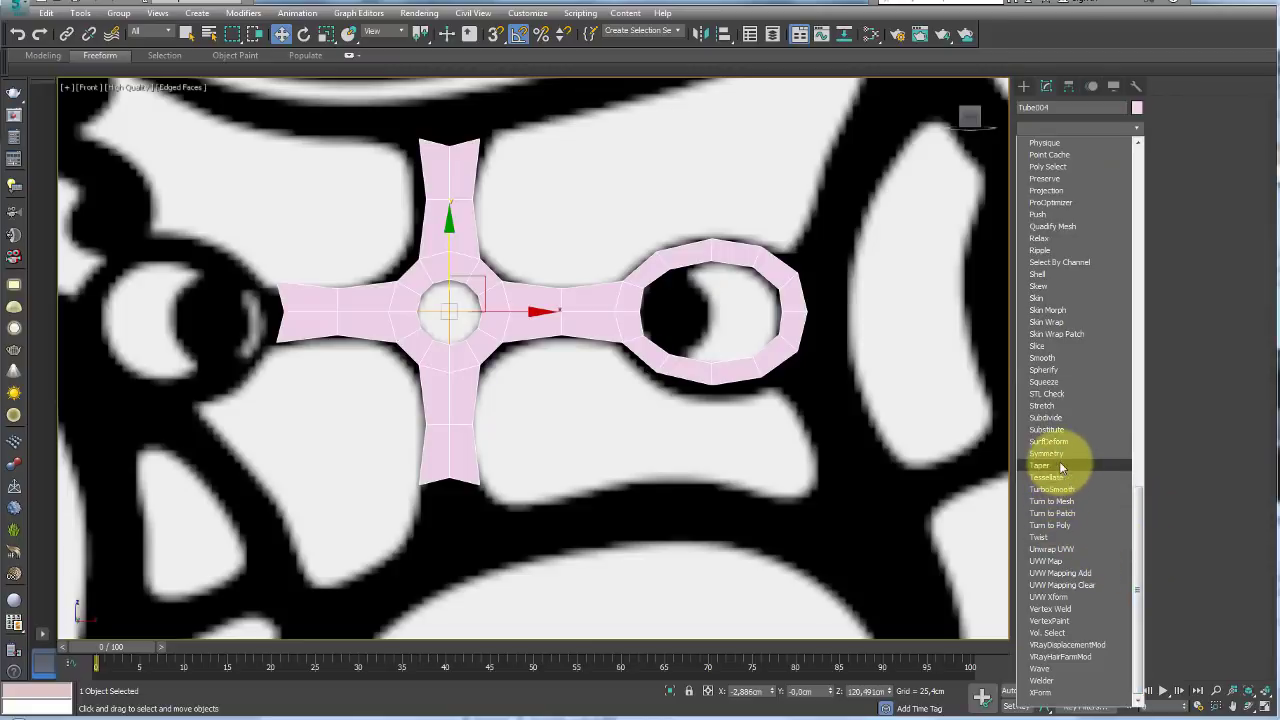
pyautogui.click(1062, 456)
pyautogui.click(1070, 414)
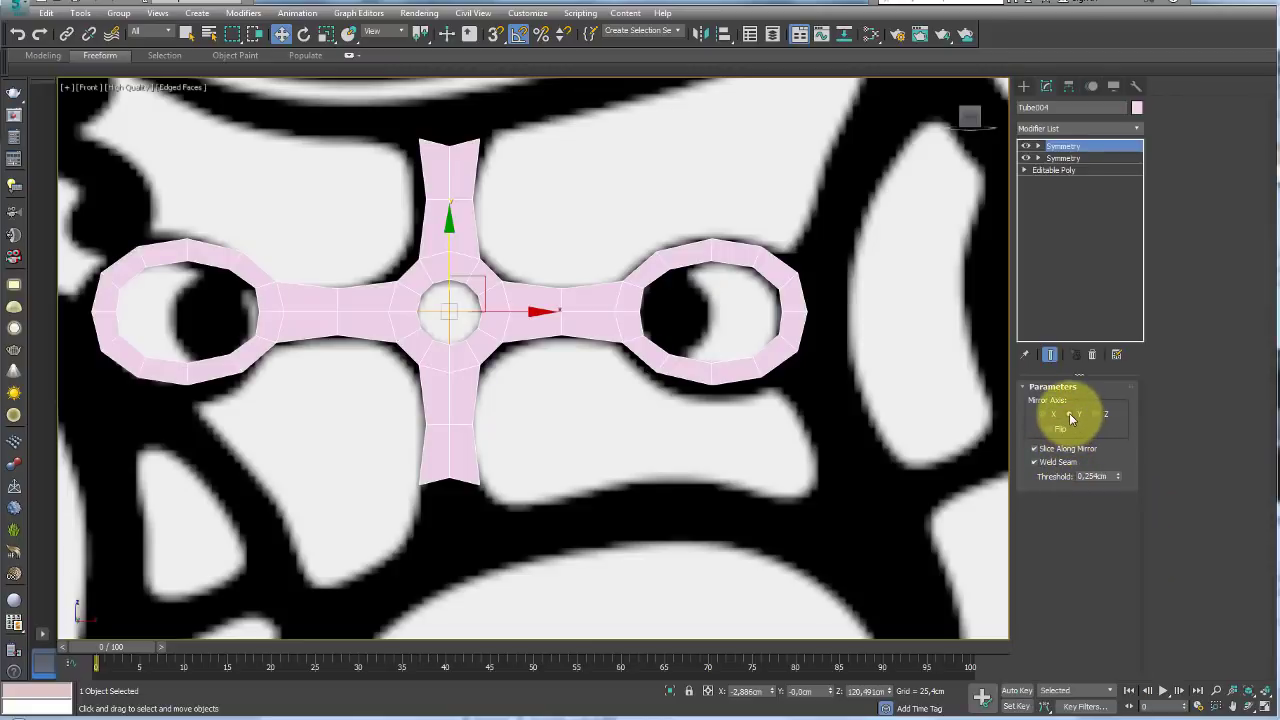
pyautogui.moveTo(491, 386)
pyautogui.mouseDown(button='middle')
pyautogui.moveTo(643, 400)
pyautogui.moveTo(545, 330)
pyautogui.mouseUp(button='middle')
pyautogui.scroll(-2, 545, 330)
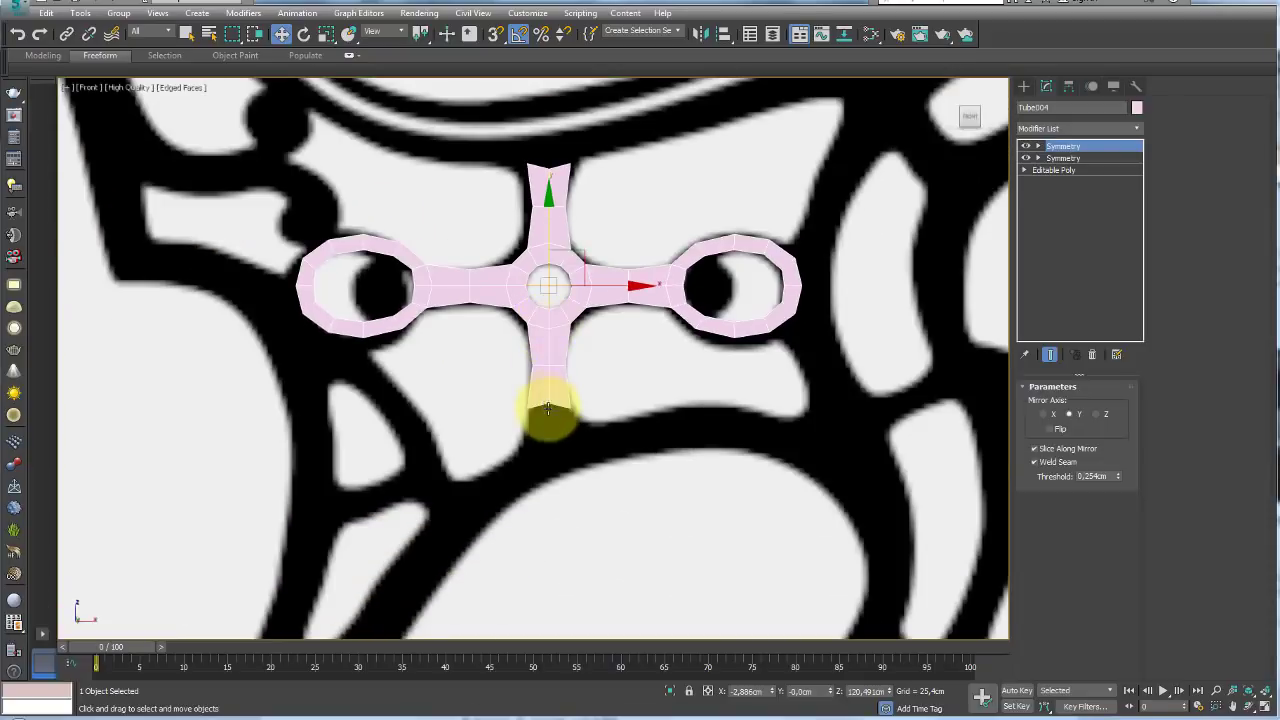
pyautogui.scroll(2, 786, 320)
pyautogui.moveTo(786, 320); pyautogui.dragTo(729, 429, button='middle')
pyautogui.scroll(3, 692, 352)
pyautogui.scroll(2, 692, 352)
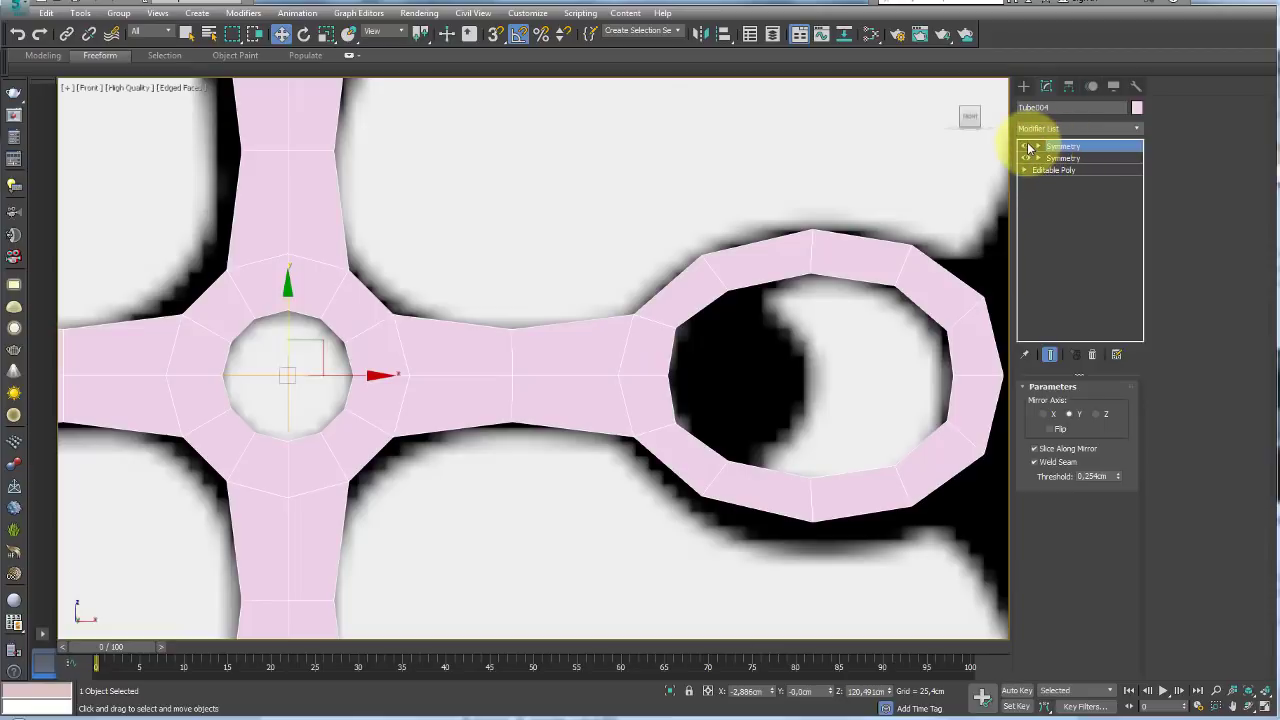
pyautogui.click(1060, 158)
pyautogui.scroll(-3, 700, 326)
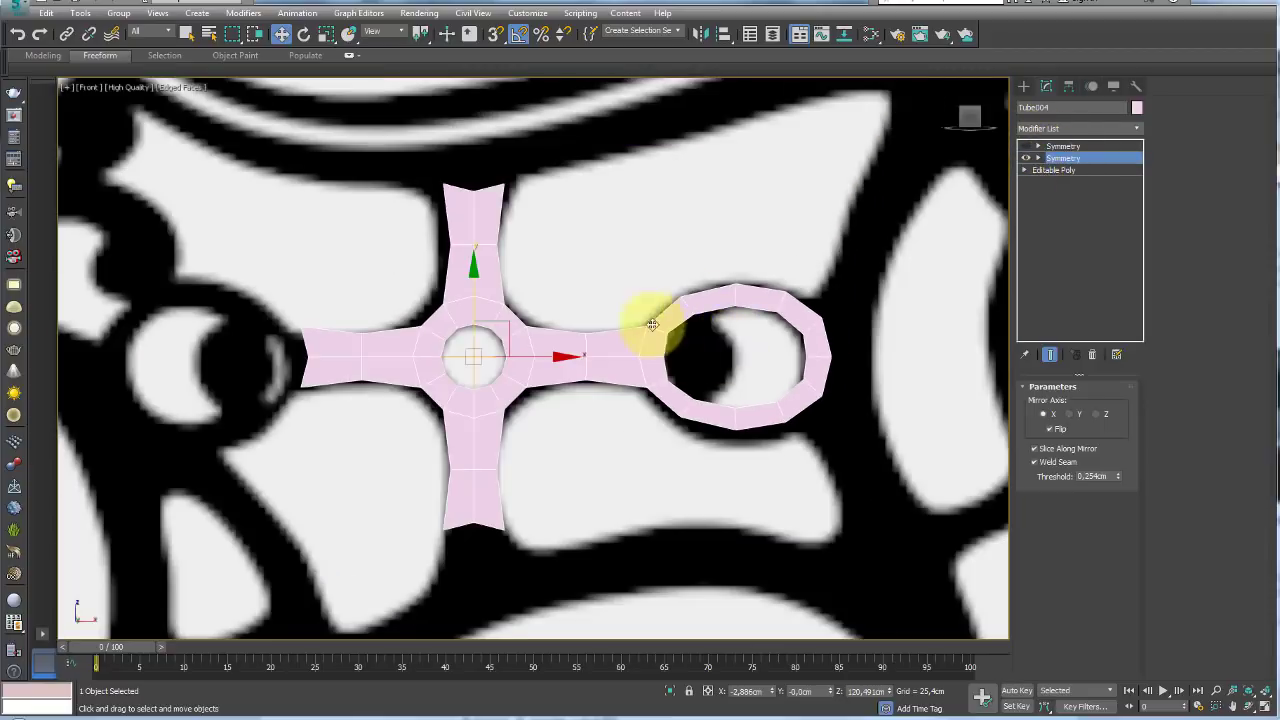
pyautogui.scroll(2, 805, 322)
pyautogui.scroll(2, 775, 298)
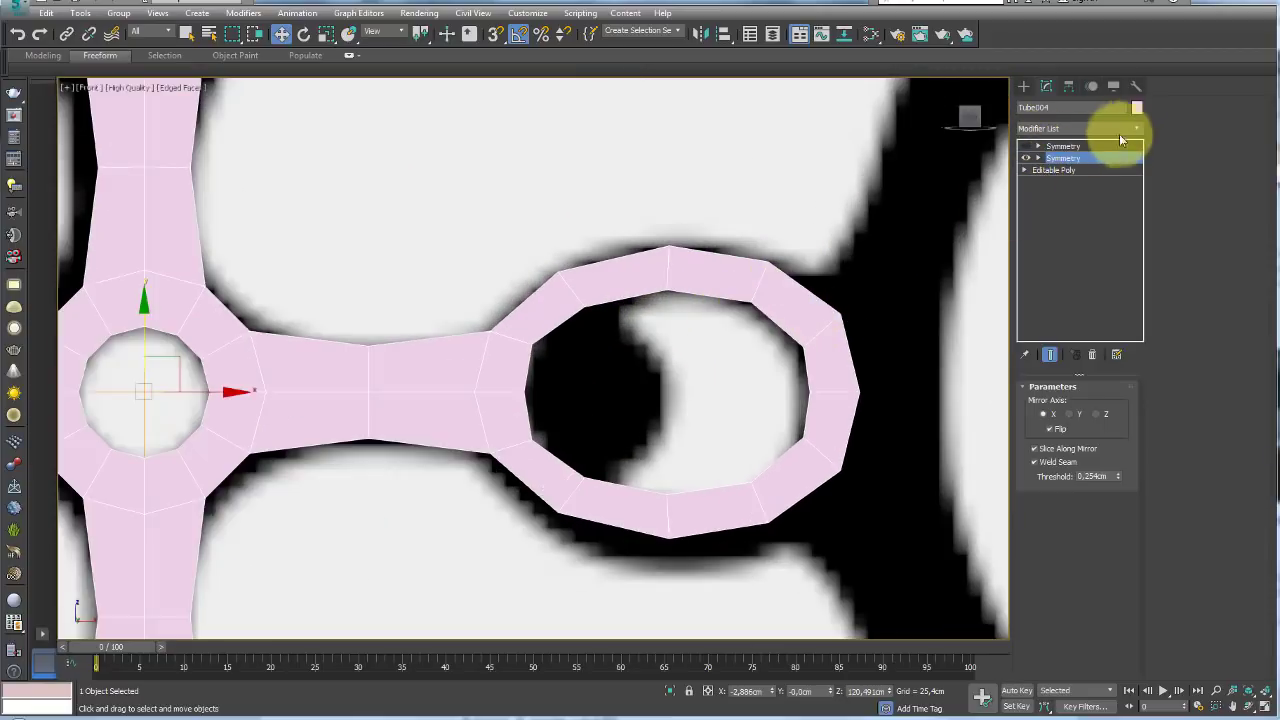
# - Insert an Edit Poly modifier between the two Symmetry modifiers
pyautogui.click(1138, 131)
pyautogui.moveTo(1138, 143); pyautogui.dragTo(1140, 205)
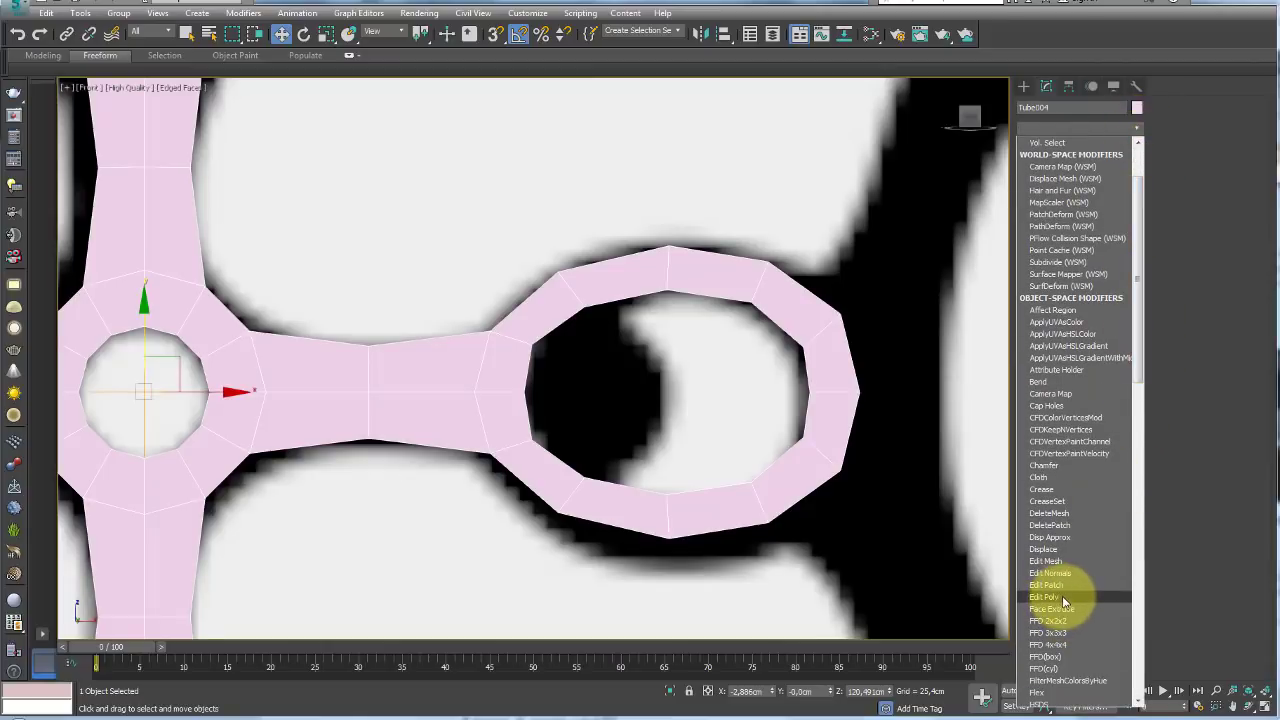
pyautogui.click(1069, 120)
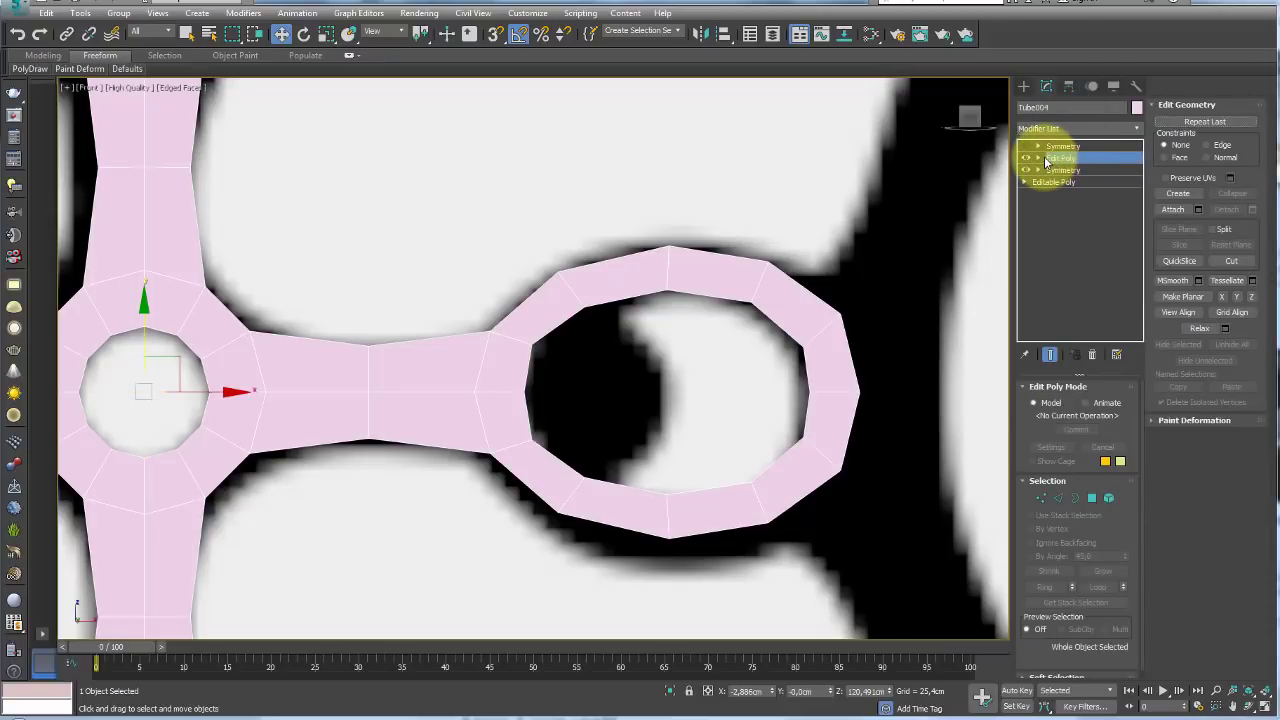
pyautogui.click(1072, 125)
pyautogui.click(1072, 125)
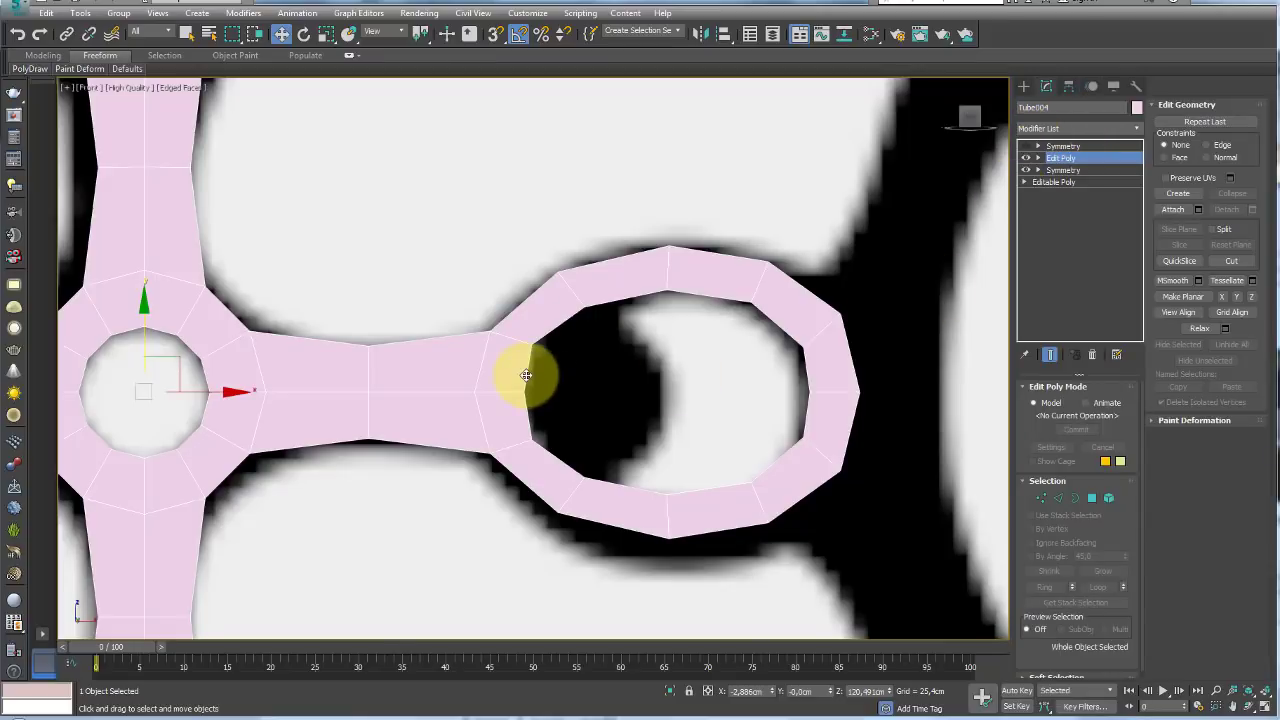
# - Move the ring's inner left edges and scale them about their selection centre to form a notch
pyautogui.click(1058, 497)
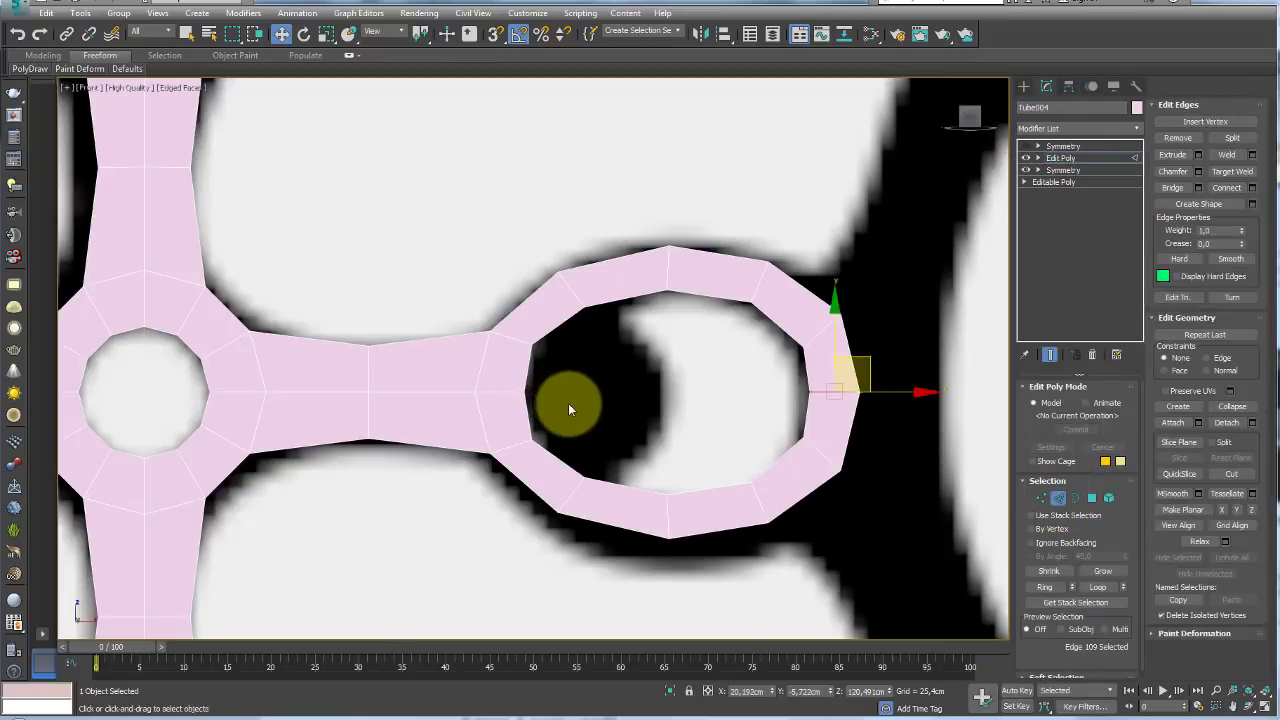
pyautogui.click(552, 327)
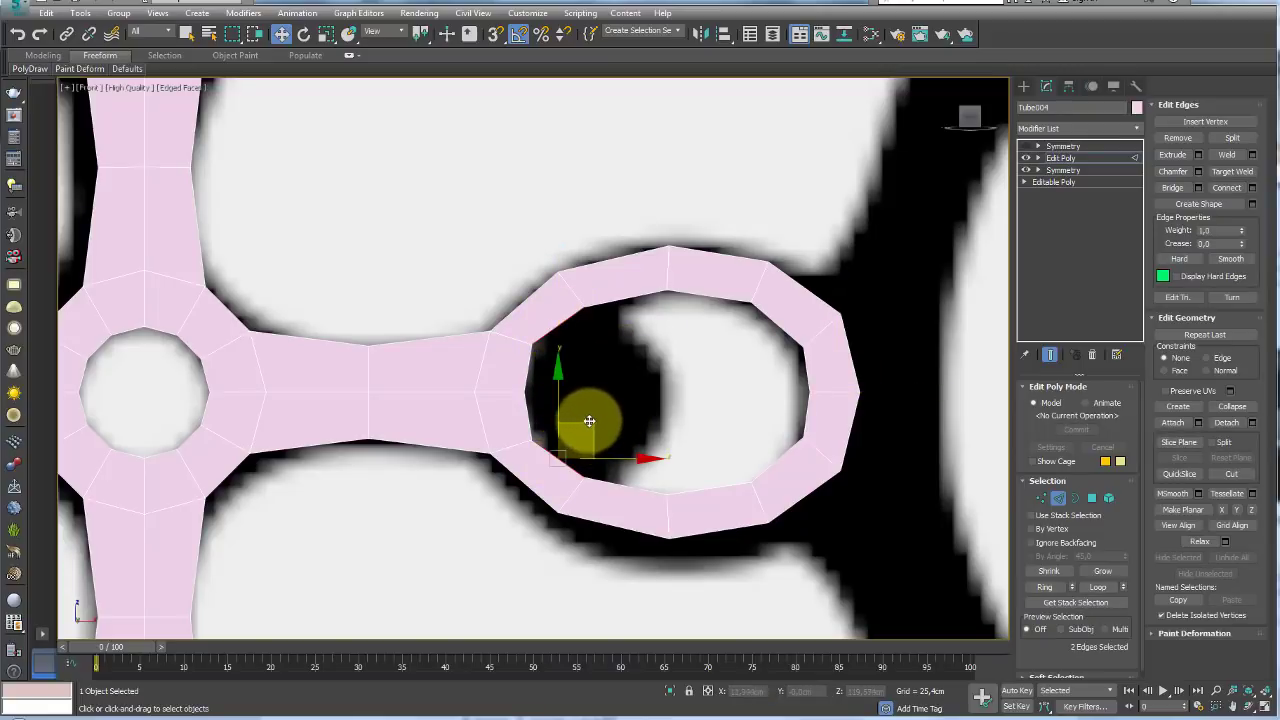
pyautogui.moveTo(607, 457); pyautogui.dragTo(620, 450)
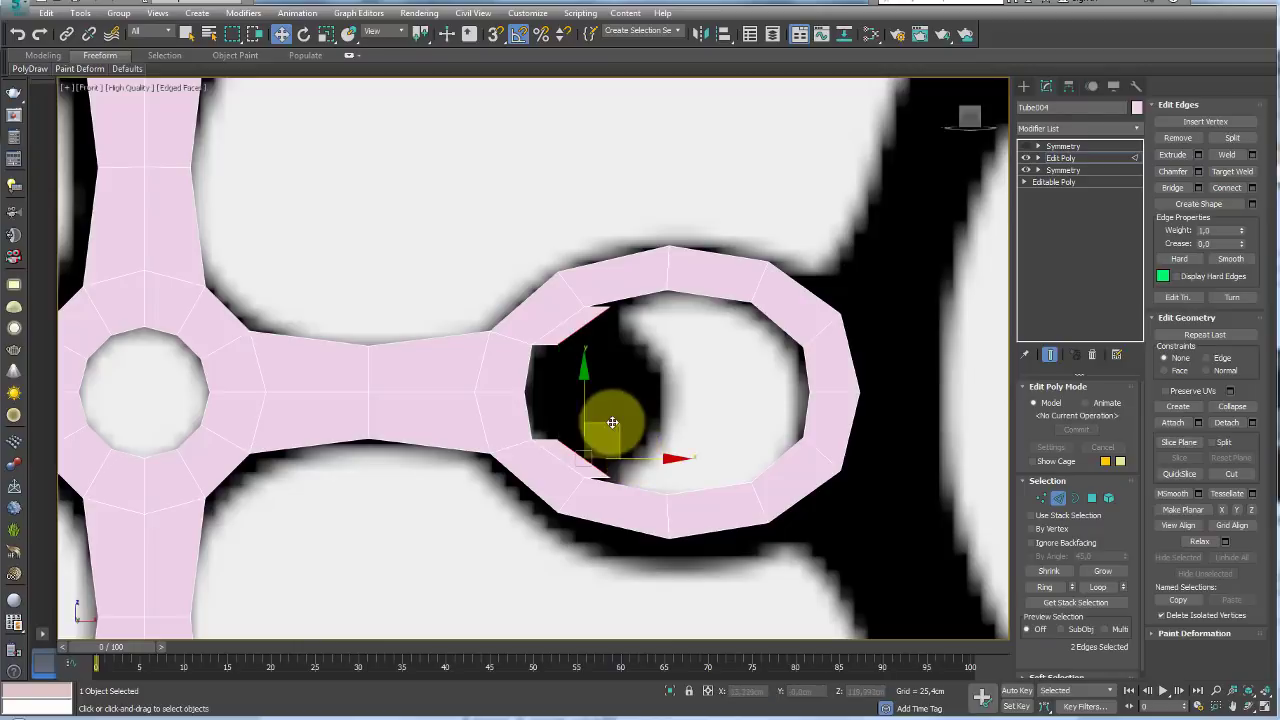
pyautogui.press('r')
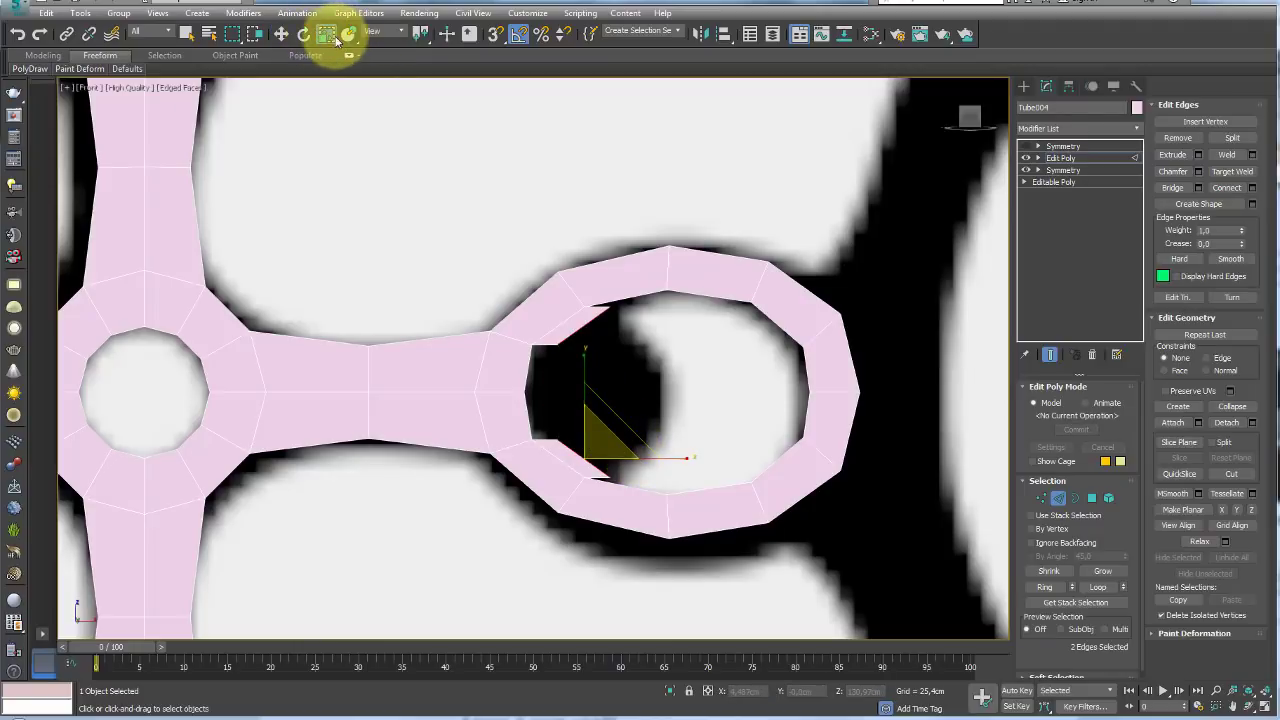
pyautogui.moveTo(326, 34); pyautogui.dragTo(329, 58)
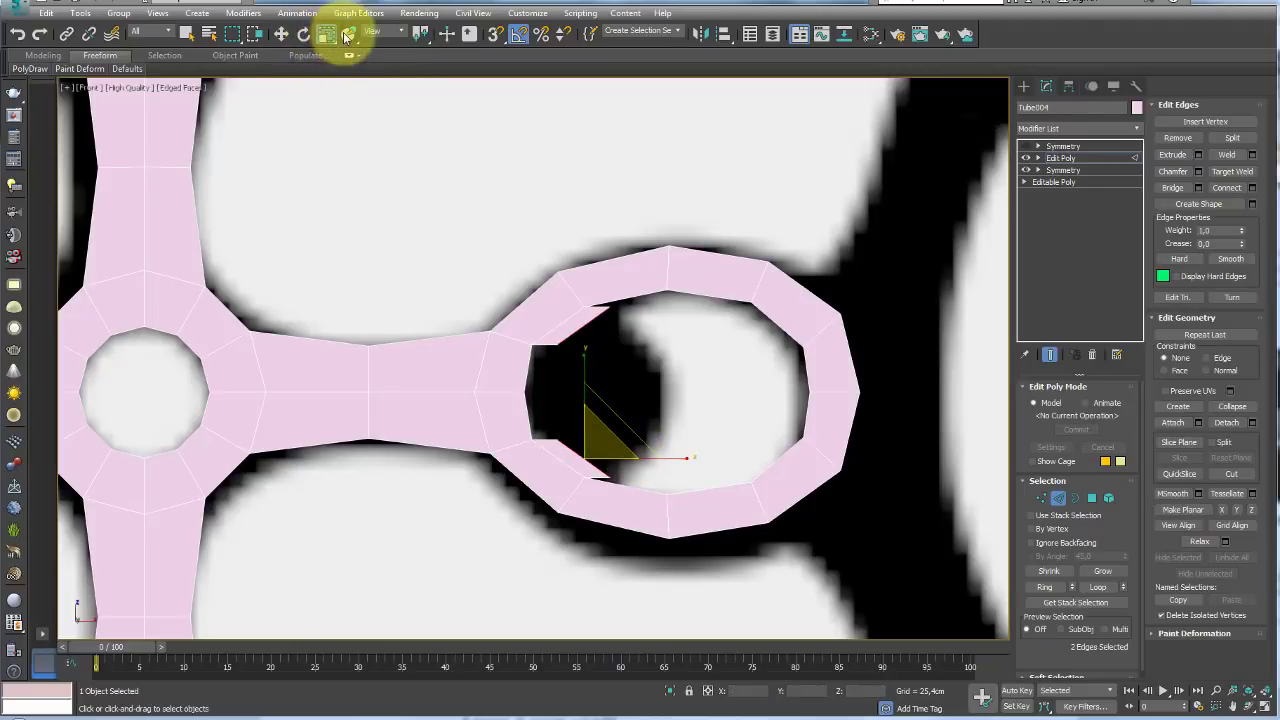
pyautogui.moveTo(424, 34); pyautogui.dragTo(423, 80)
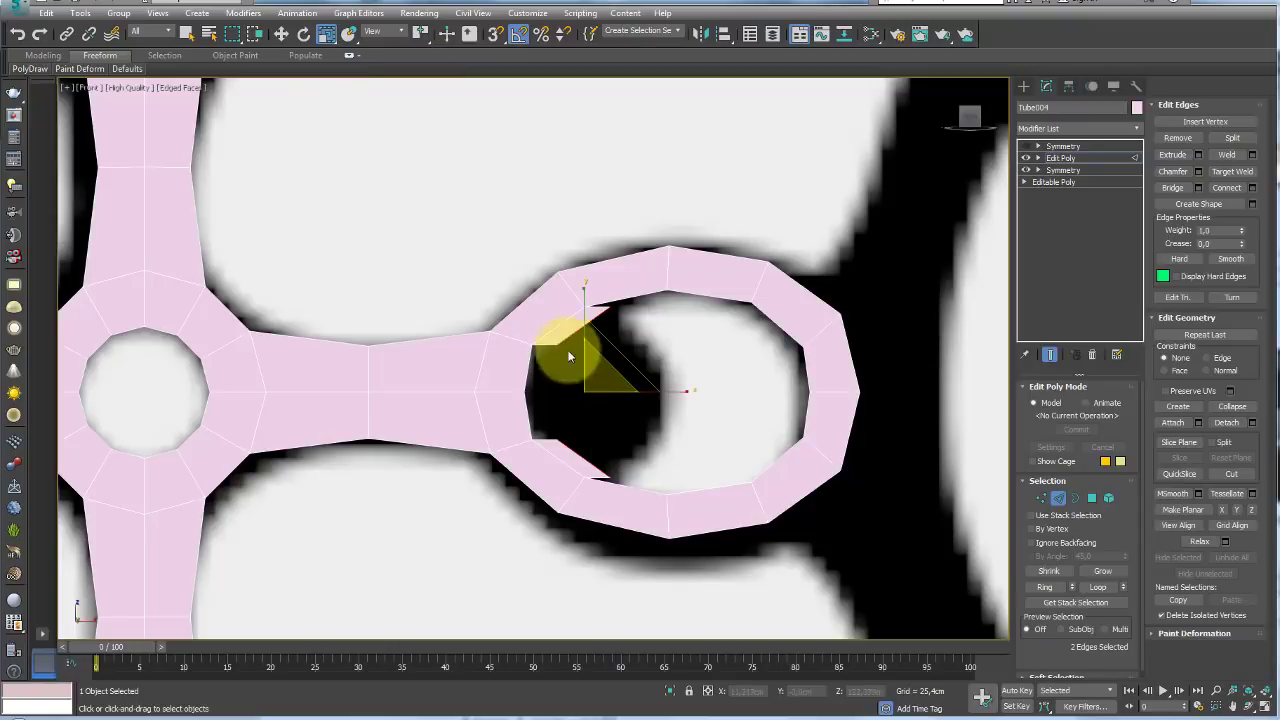
pyautogui.moveTo(569, 354)
pyautogui.mouseDown()
pyautogui.moveTo(601, 415)
pyautogui.moveTo(614, 414)
pyautogui.mouseUp()
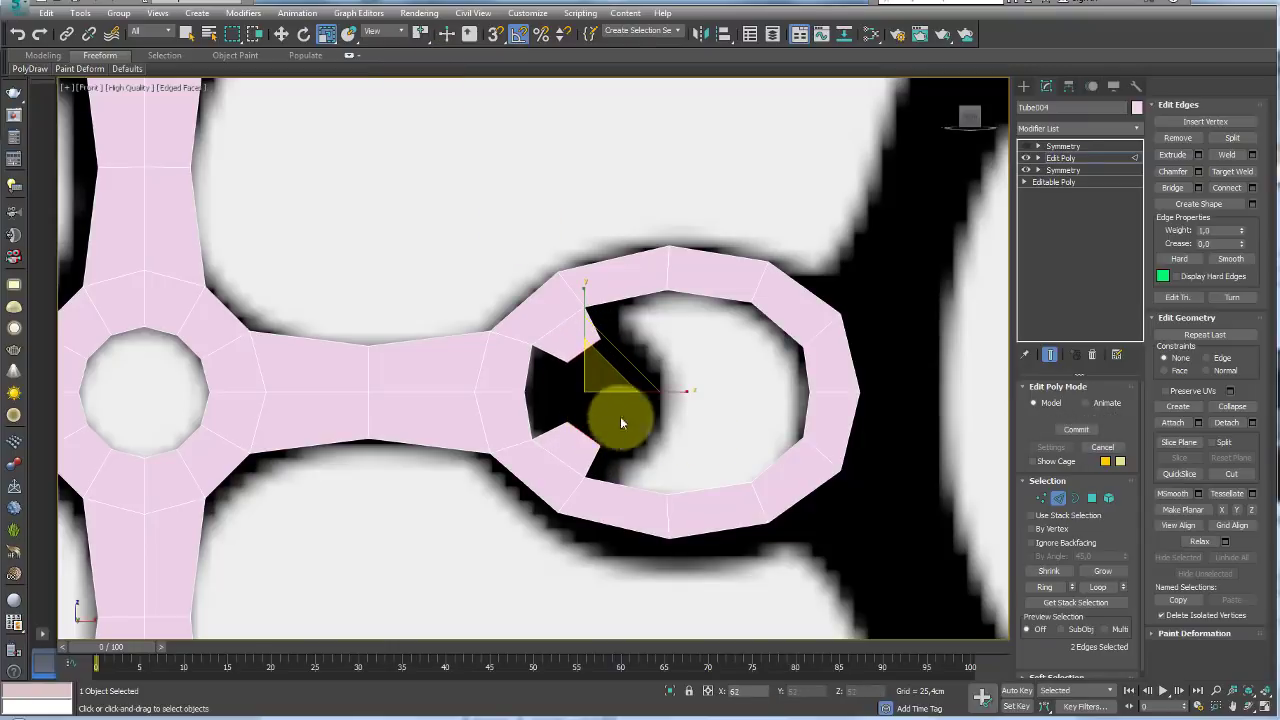
# - Bridge the notch gap and pull the new edge into a point
pyautogui.click(1172, 187)
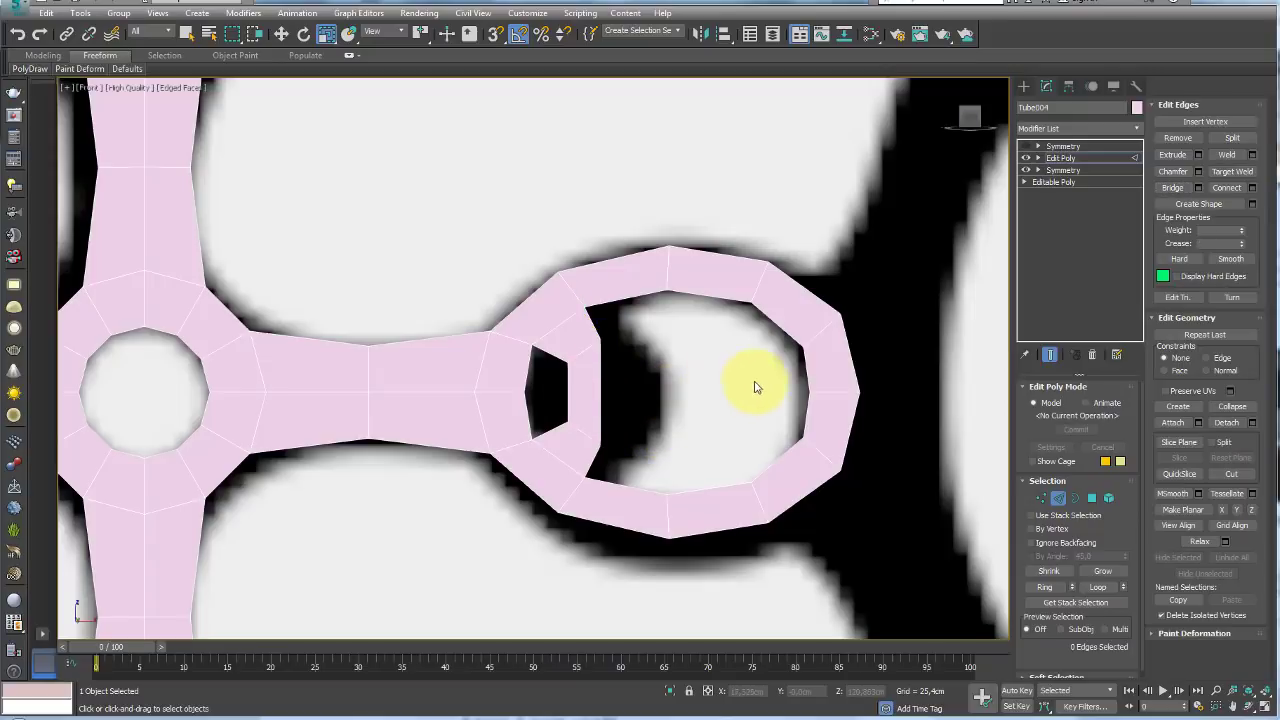
pyautogui.click(1226, 154)
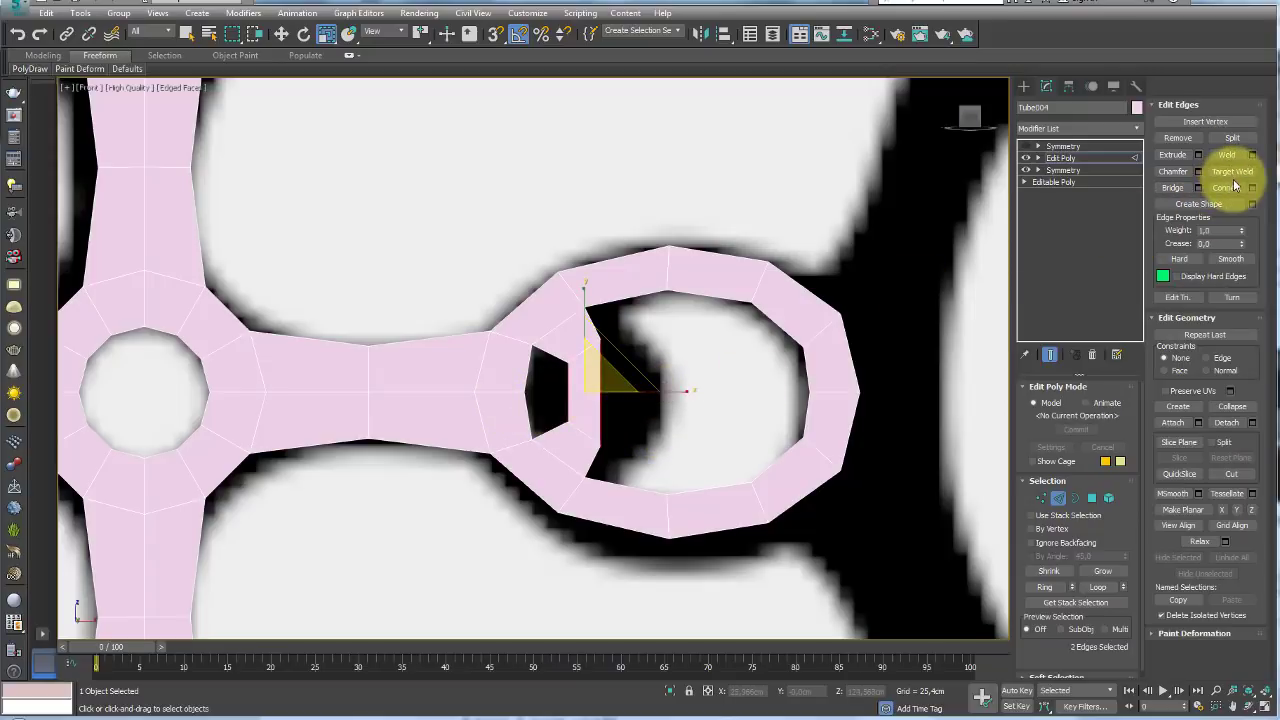
pyautogui.press('w')
pyautogui.moveTo(642, 396)
pyautogui.mouseDown()
pyautogui.moveTo(680, 391)
pyautogui.moveTo(598, 366)
pyautogui.moveTo(585, 443)
pyautogui.moveTo(614, 423)
pyautogui.moveTo(643, 349)
pyautogui.moveTo(681, 348)
pyautogui.moveTo(632, 366)
pyautogui.mouseUp()
pyautogui.press('r')
pyautogui.press('w')
pyautogui.press('r')
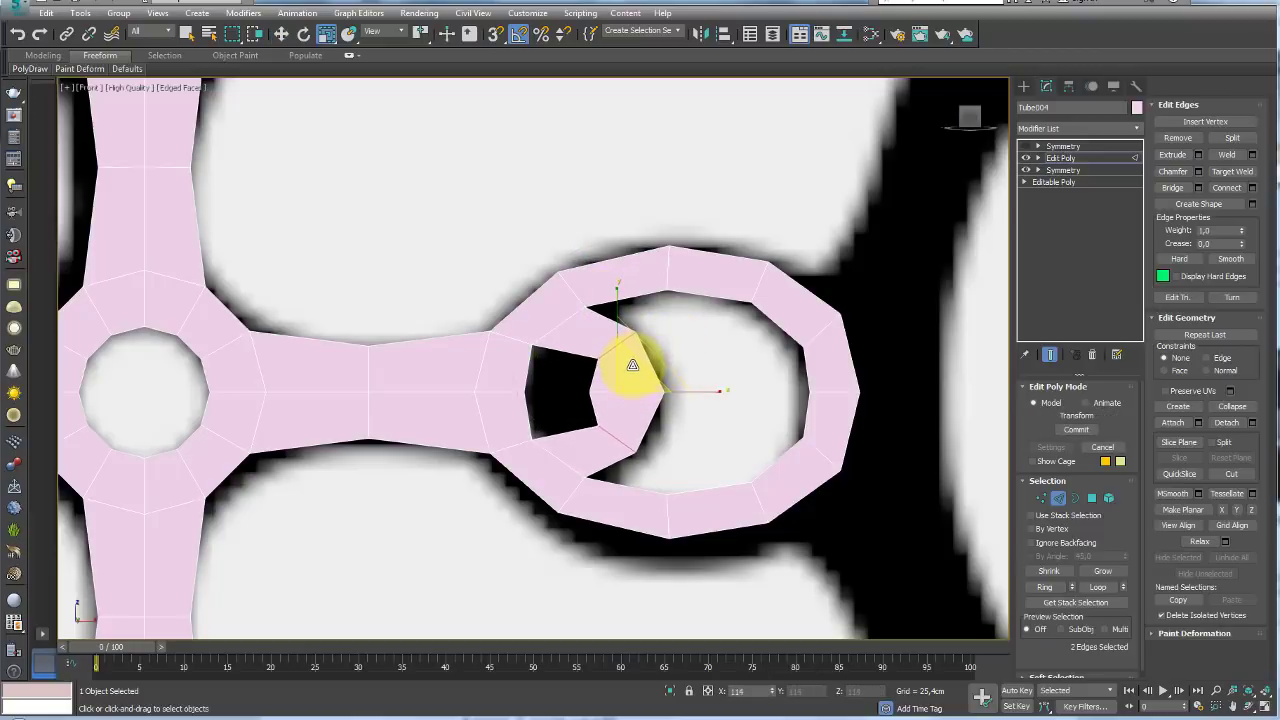
# - Select the two vertices at the notch corners to adjust them
pyautogui.click(1041, 498)
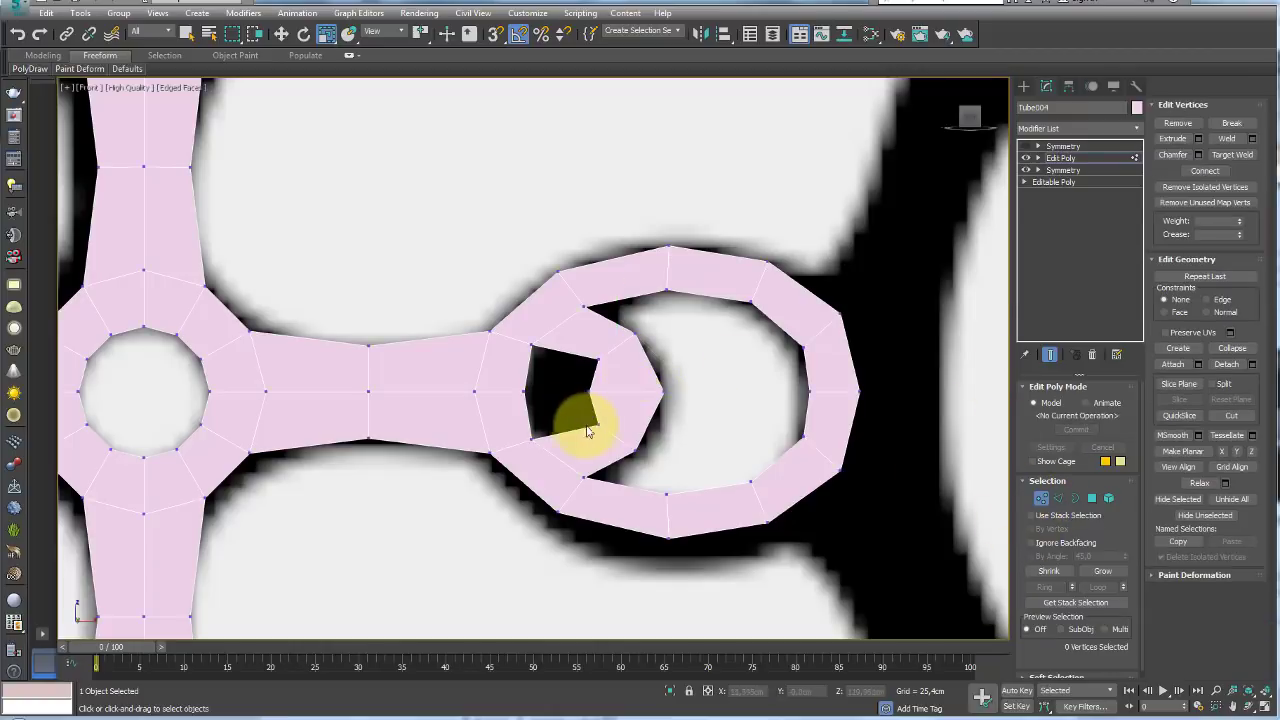
pyautogui.click(594, 425)
pyautogui.keyDown('ctrl'); pyautogui.click(600, 322); pyautogui.keyUp('ctrl')
pyautogui.press('w')
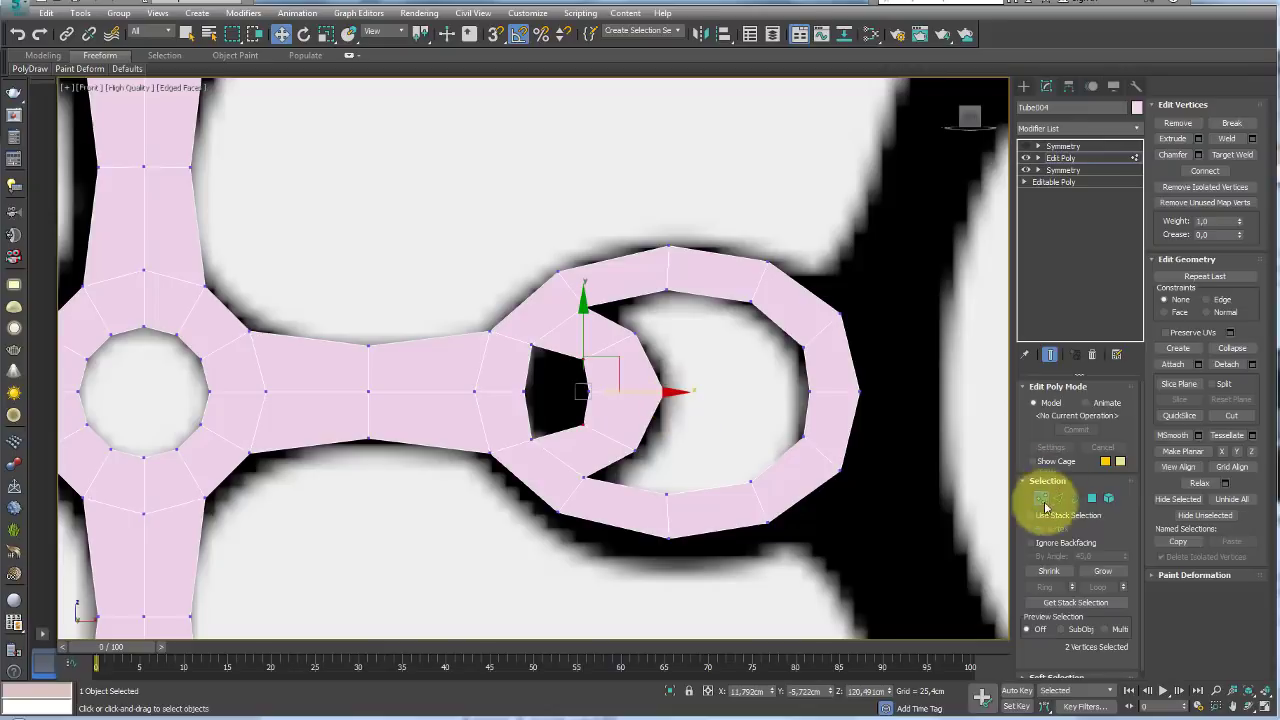
# - Select the hole's border, keep its left-side edges, and bridge them to fill the hole
pyautogui.click(1074, 498)
pyautogui.click(598, 422)
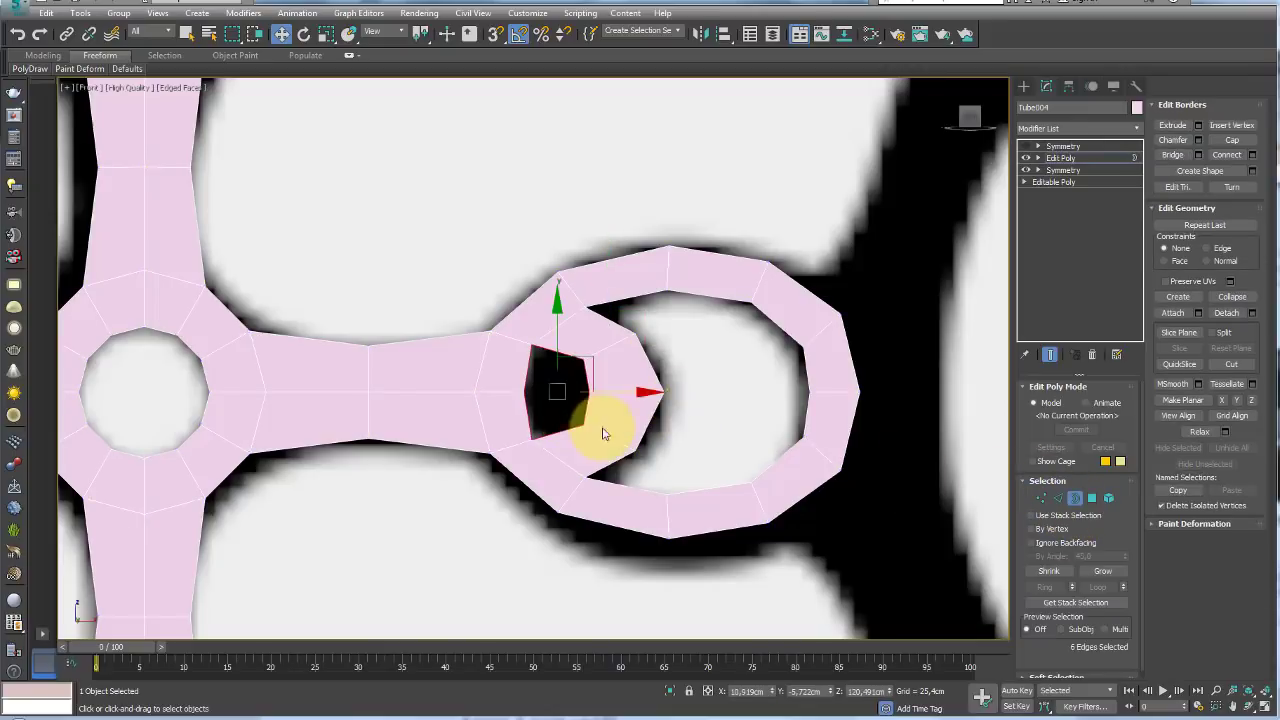
pyautogui.click(1058, 498)
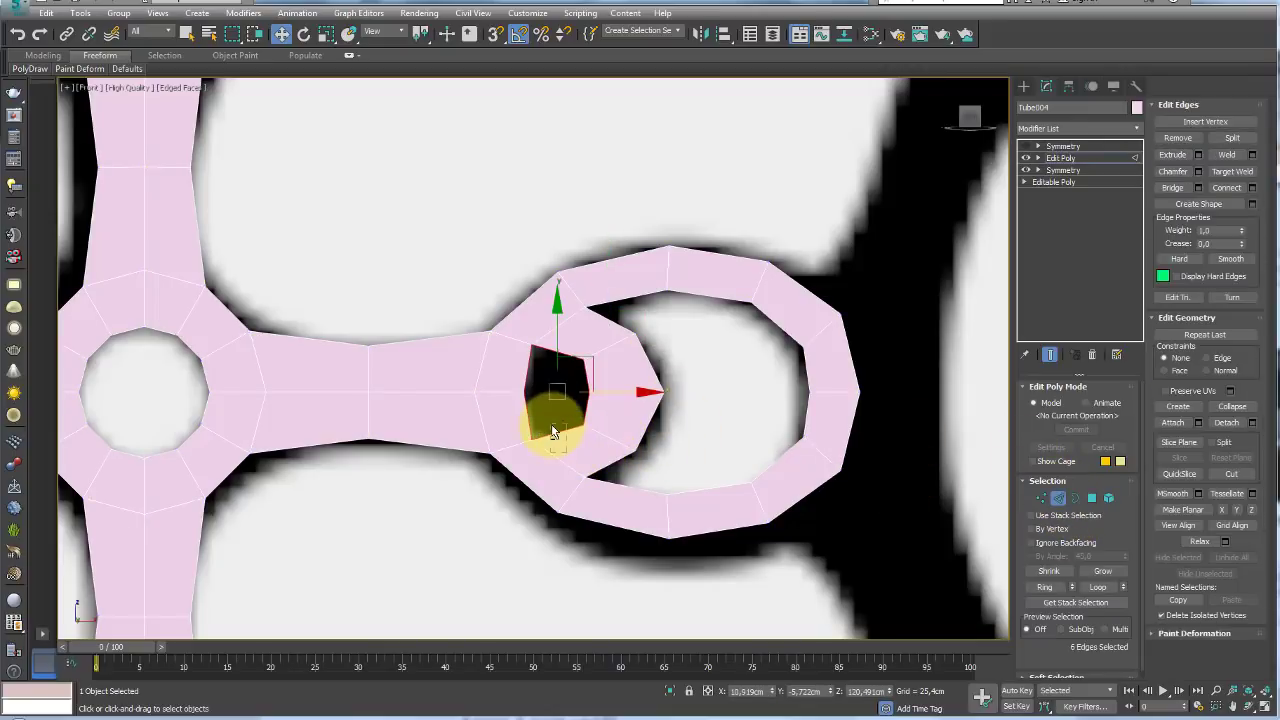
pyautogui.click(538, 350)
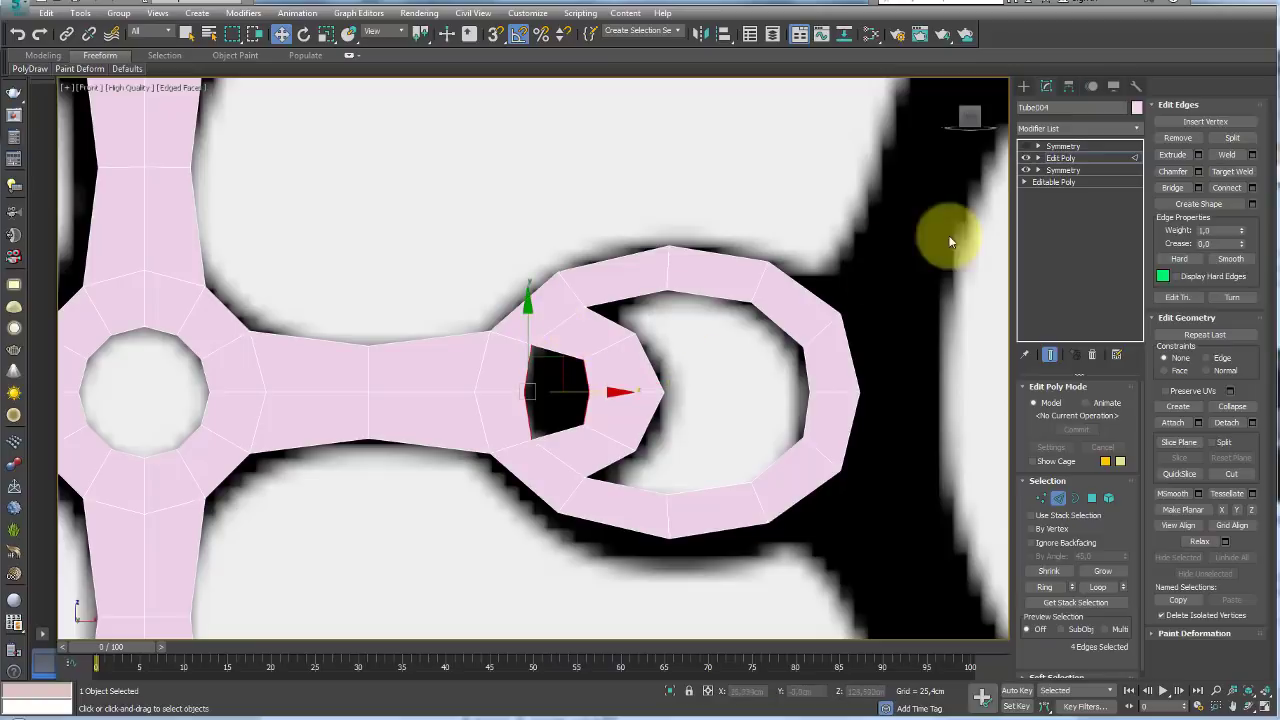
pyautogui.click(1172, 188)
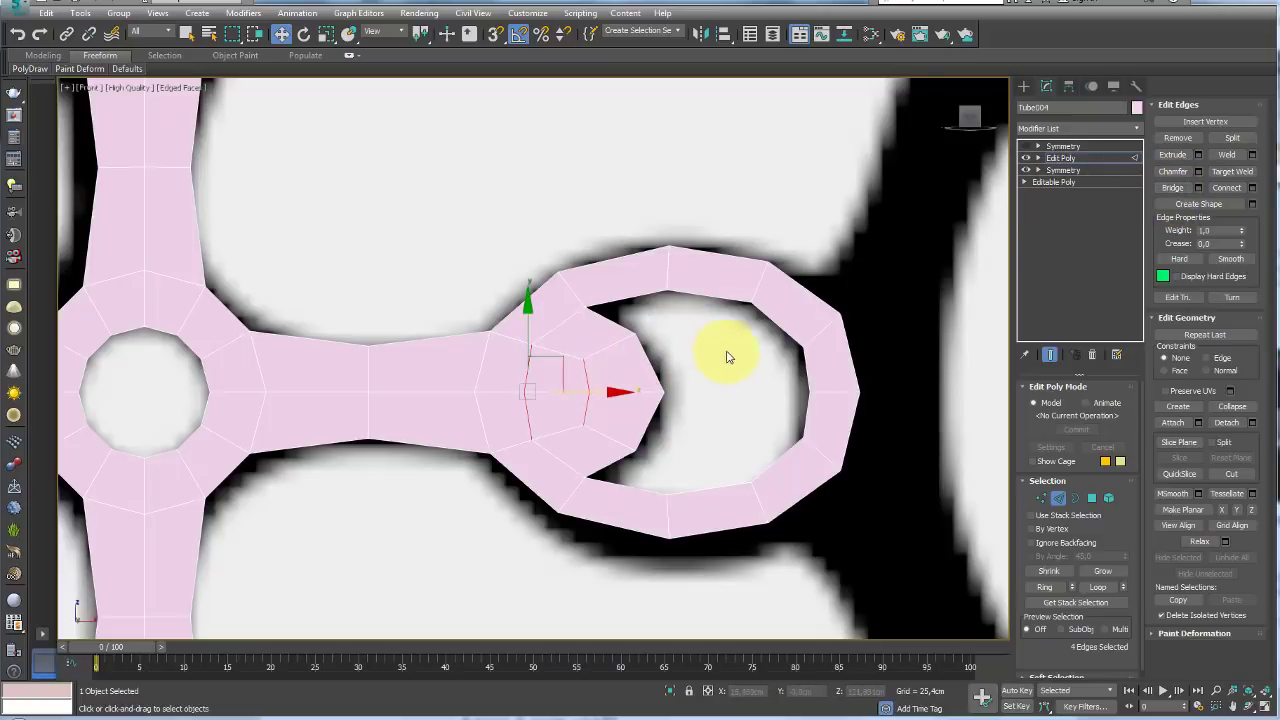
pyautogui.click(1060, 158)
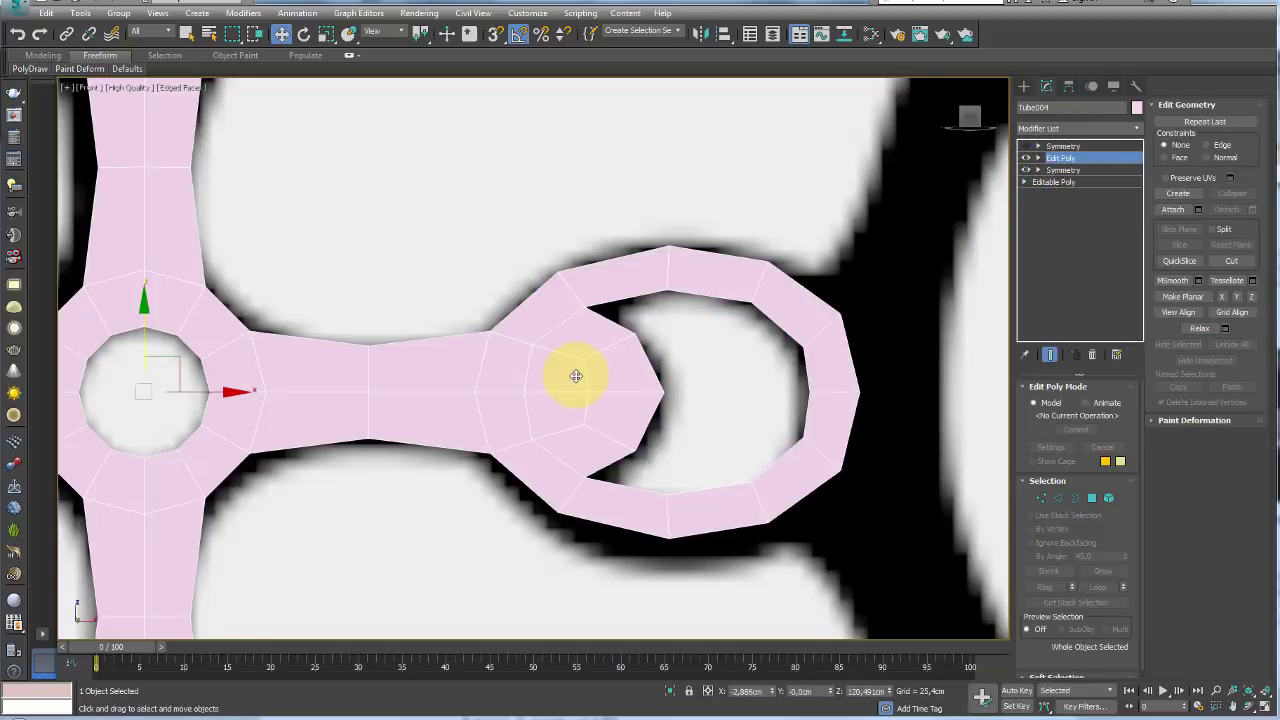
# - Turn on the top Symmetry modifier so the ring is mirrored onto the left side
pyautogui.scroll(-6, 576, 376)
pyautogui.scroll(2, 823, 326)
pyautogui.scroll(1, 680, 357)
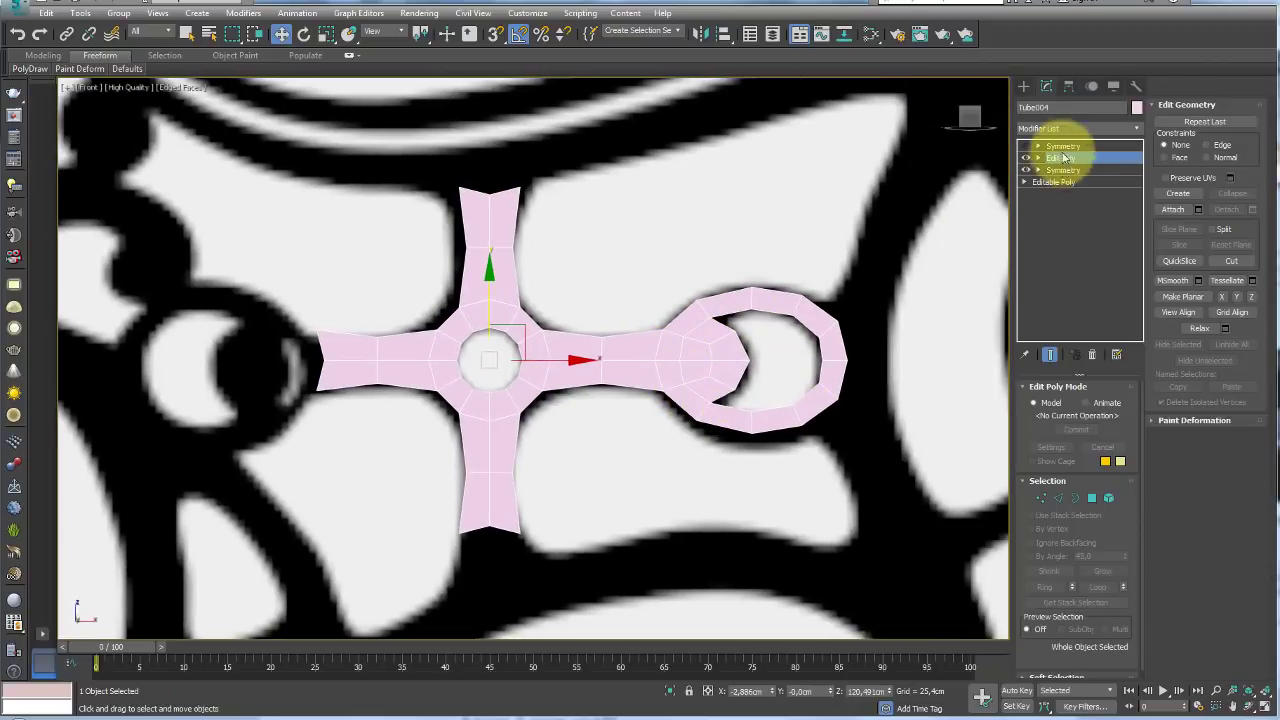
pyautogui.click(1025, 146)
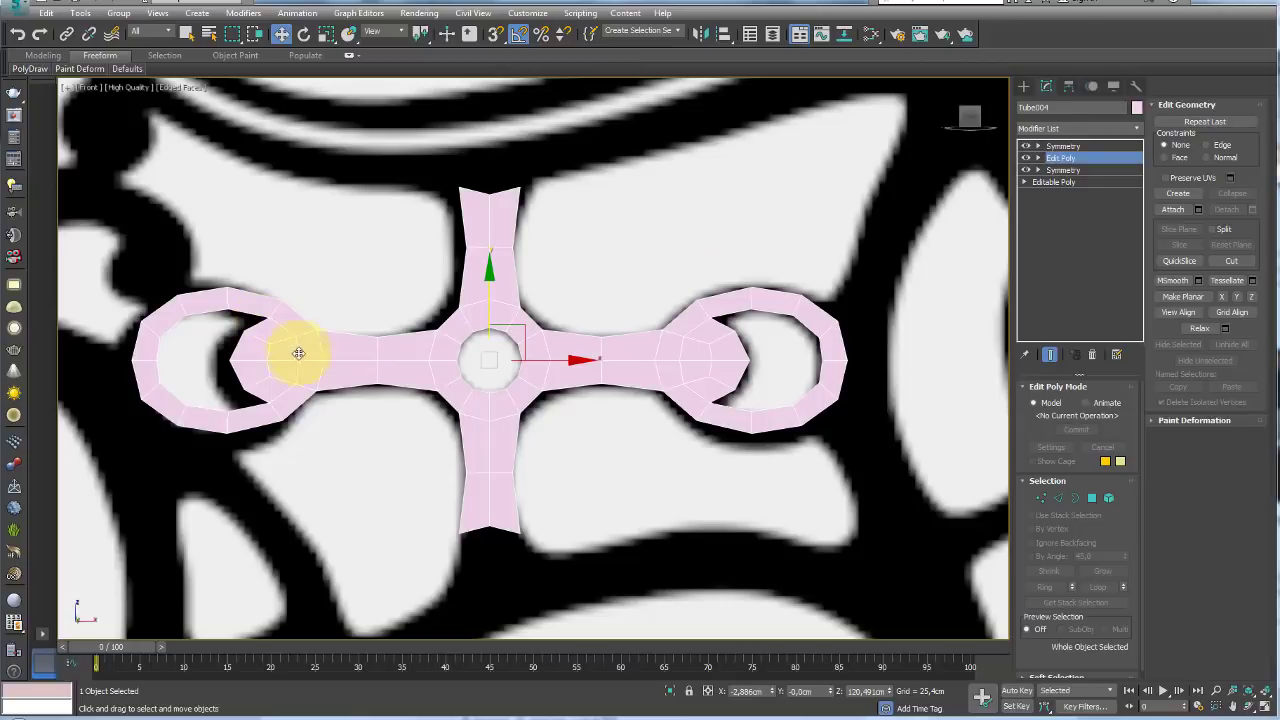
# - Push the left ring's inner part toward the reference with Paint Deform
pyautogui.scroll(1, 354, 334)
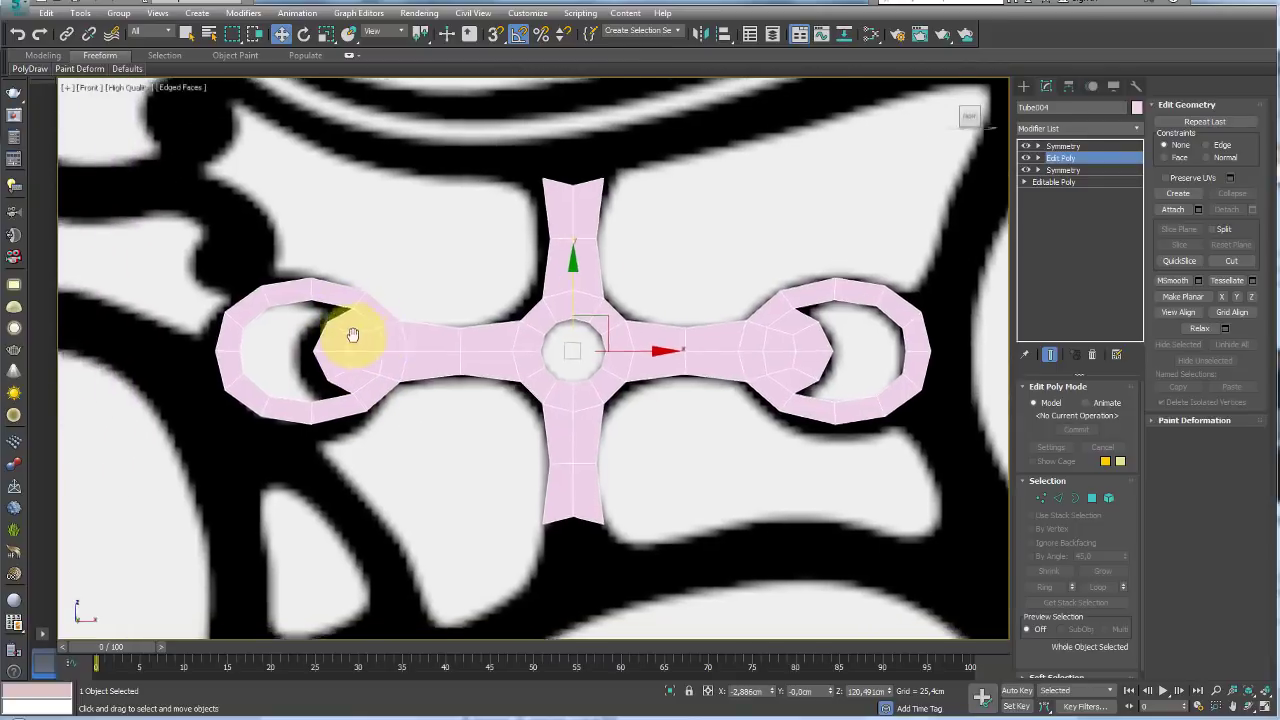
pyautogui.scroll(2, 451, 308)
pyautogui.scroll(3, 460, 310)
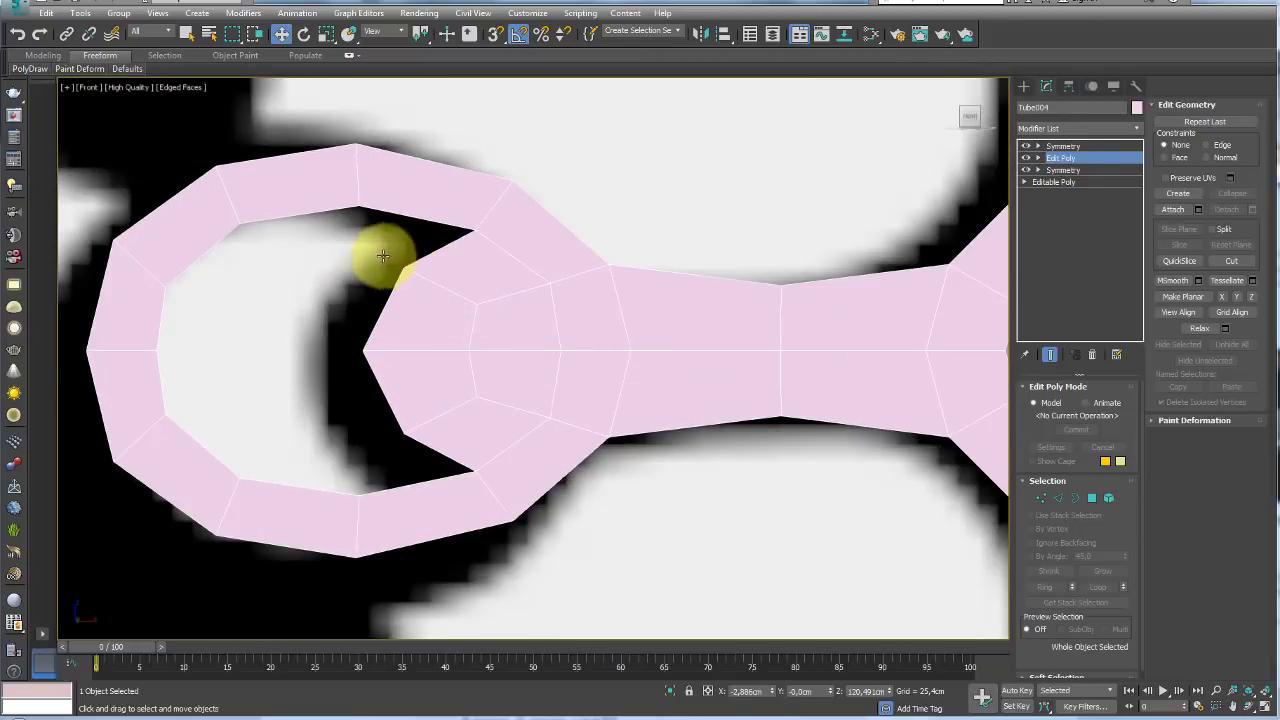
pyautogui.scroll(-2, 385, 258)
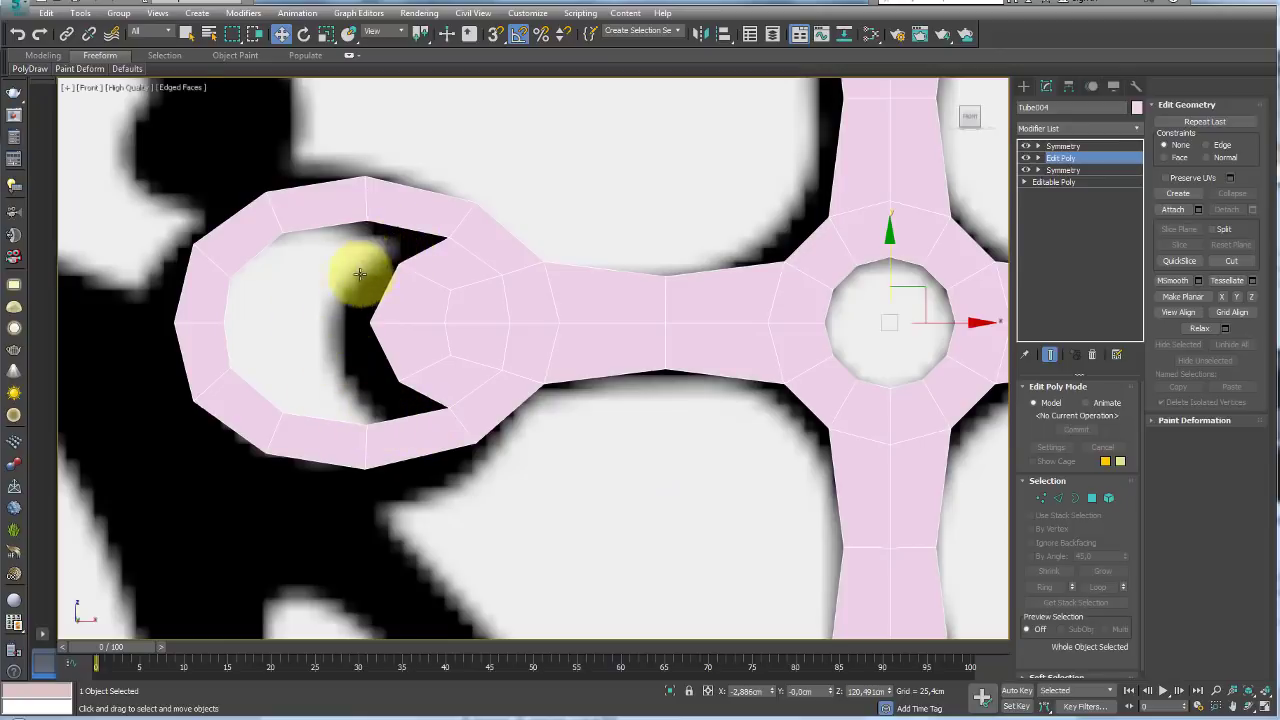
pyautogui.scroll(-3, 360, 271)
pyautogui.scroll(-1, 355, 318)
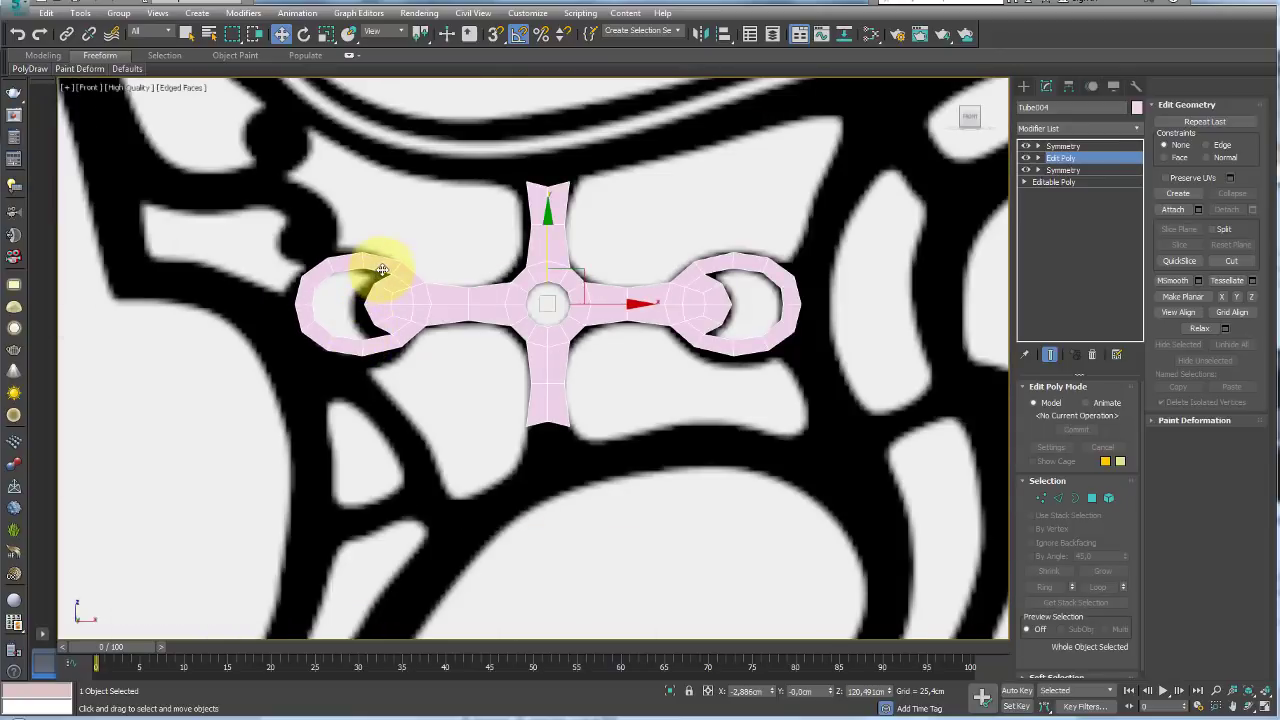
pyautogui.moveTo(353, 299); pyautogui.dragTo(408, 343)
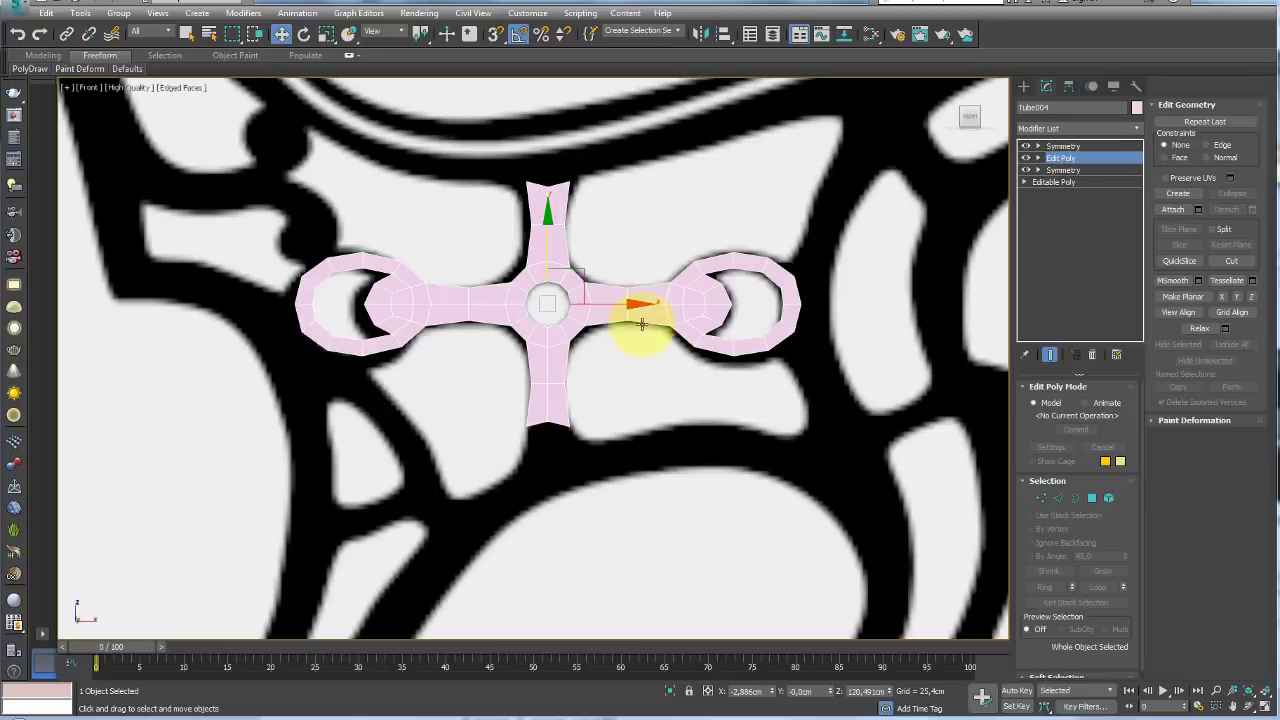
# - Recentre the Front view on the whole cross and select the top Symmetry modifier
pyautogui.scroll(3, 698, 302)
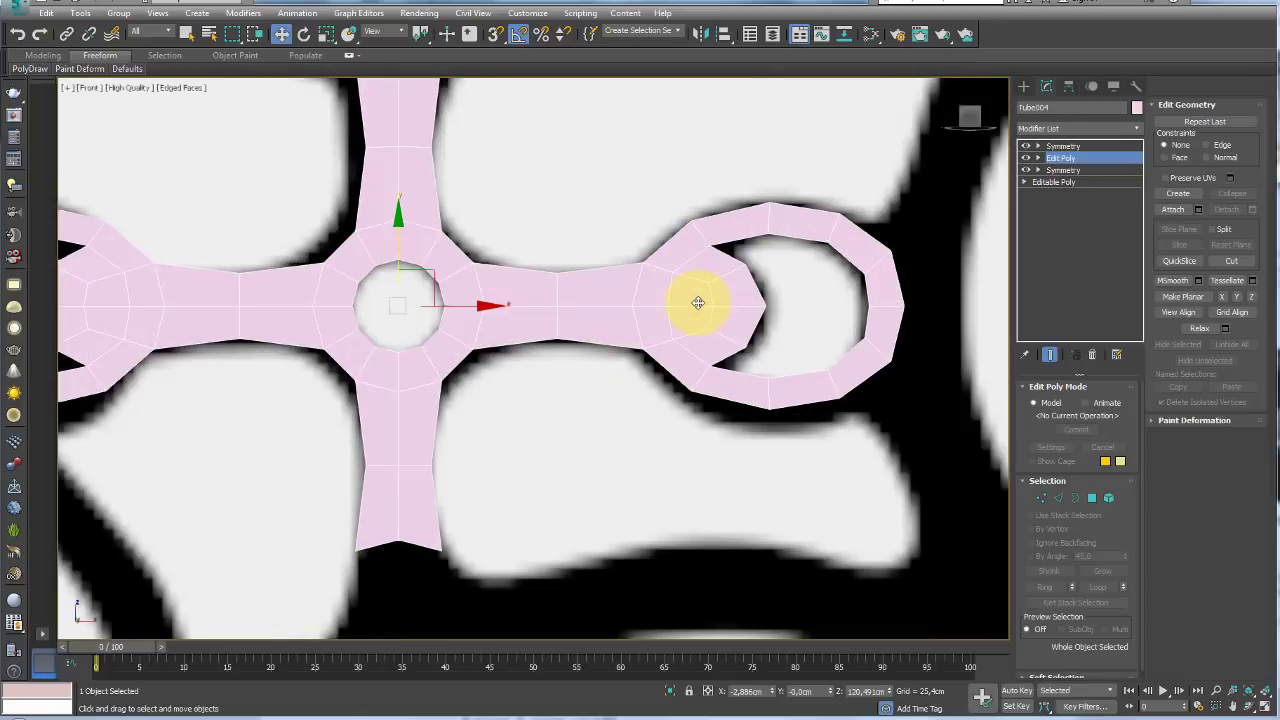
pyautogui.moveTo(569, 300); pyautogui.dragTo(633, 334, button='middle')
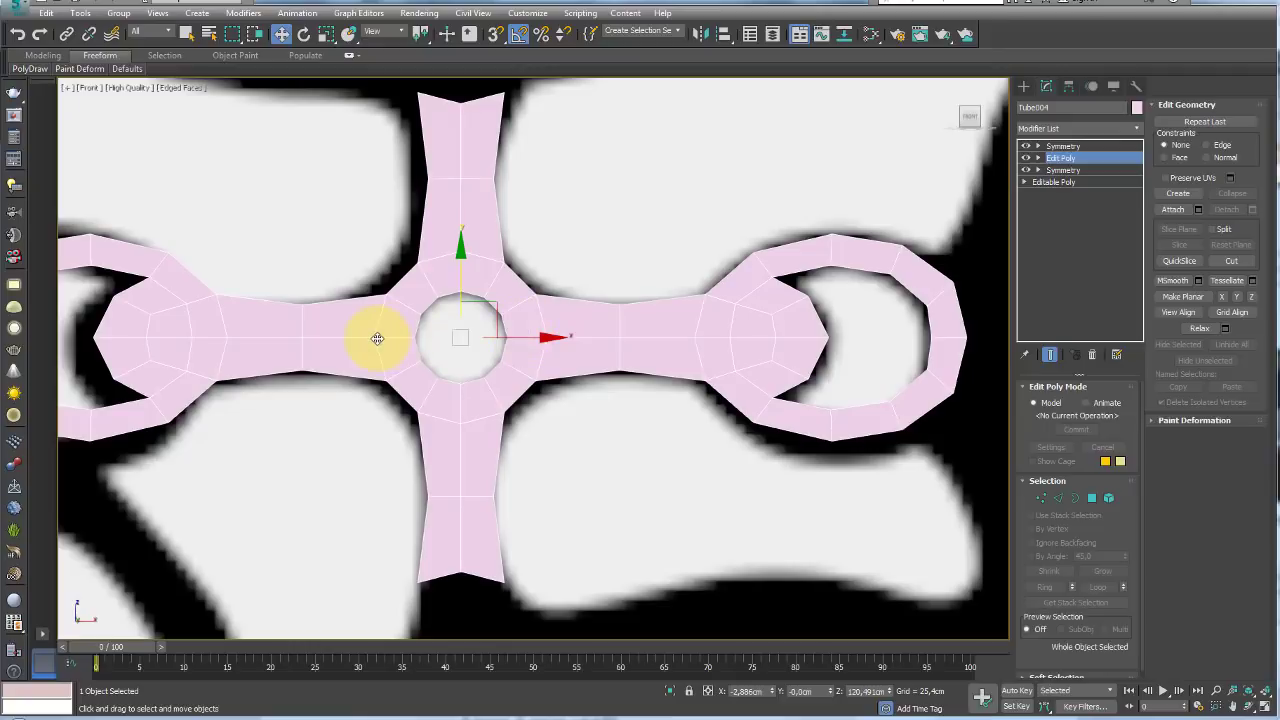
pyautogui.scroll(-2, 418, 322)
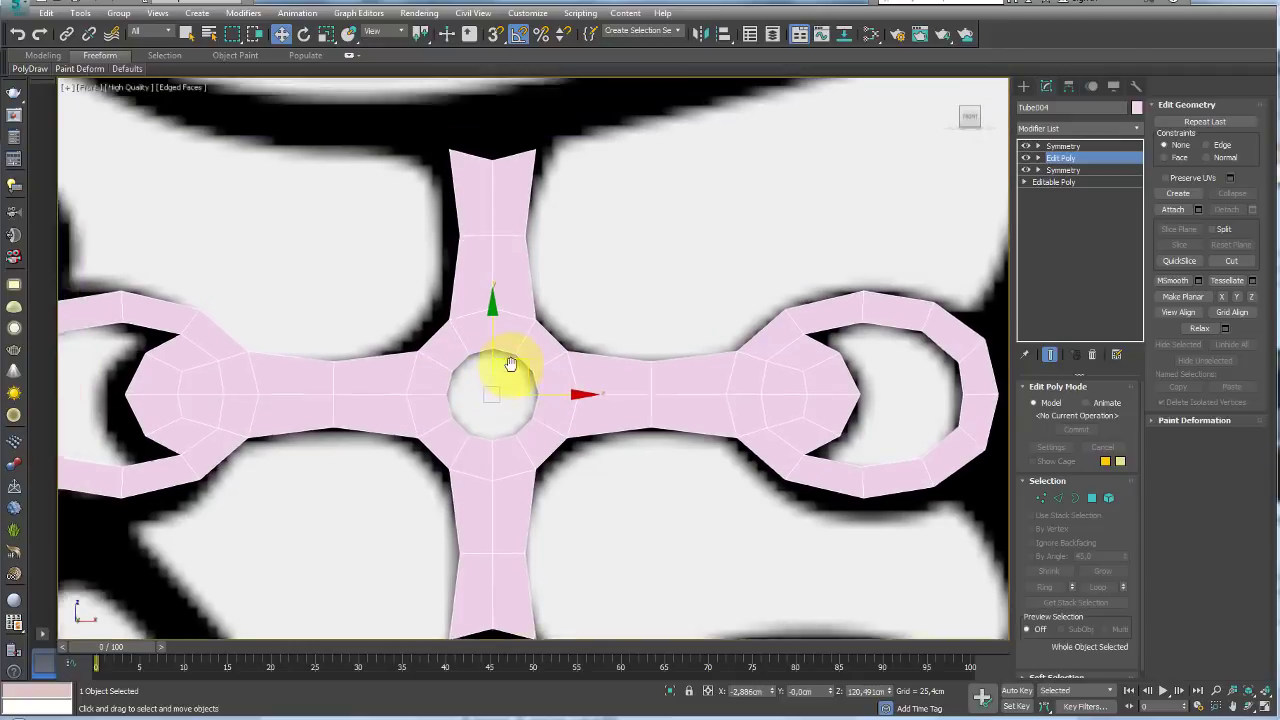
pyautogui.moveTo(500, 357); pyautogui.dragTo(614, 357, button='middle')
pyautogui.scroll(-3, 614, 357)
pyautogui.moveTo(750, 289); pyautogui.dragTo(732, 299, button='middle')
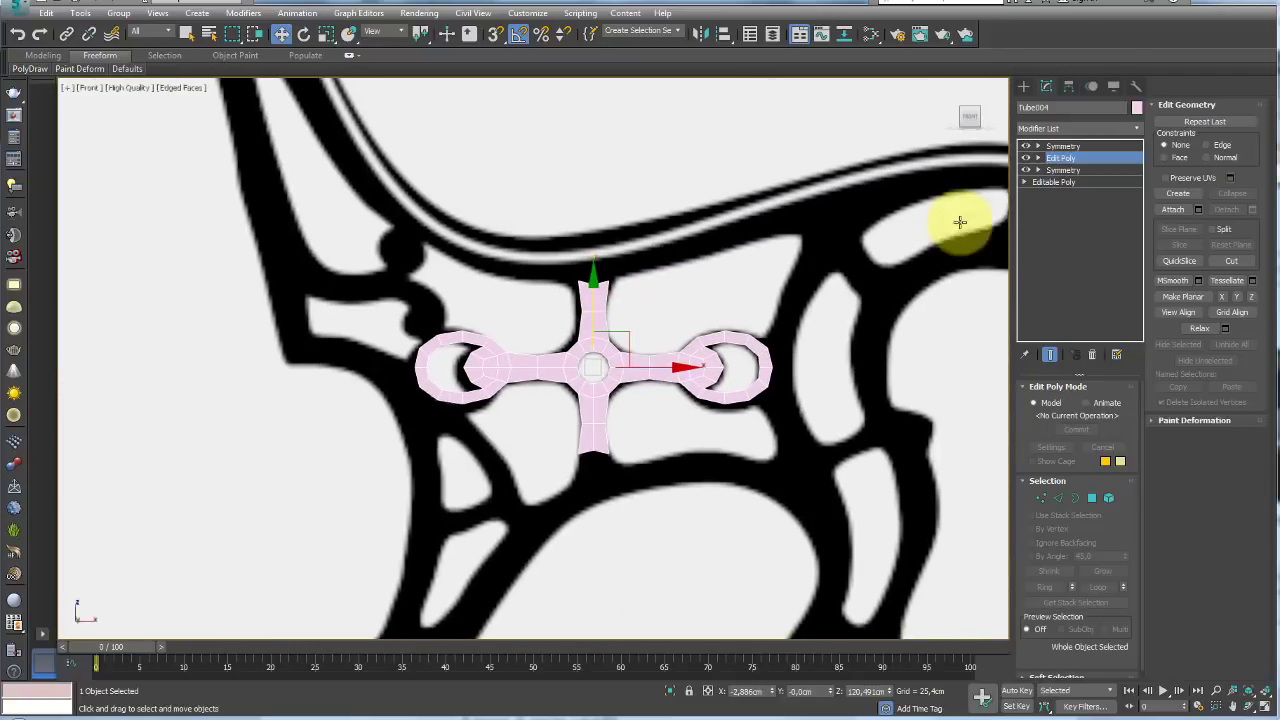
pyautogui.moveTo(655, 362); pyautogui.dragTo(648, 280, button='middle')
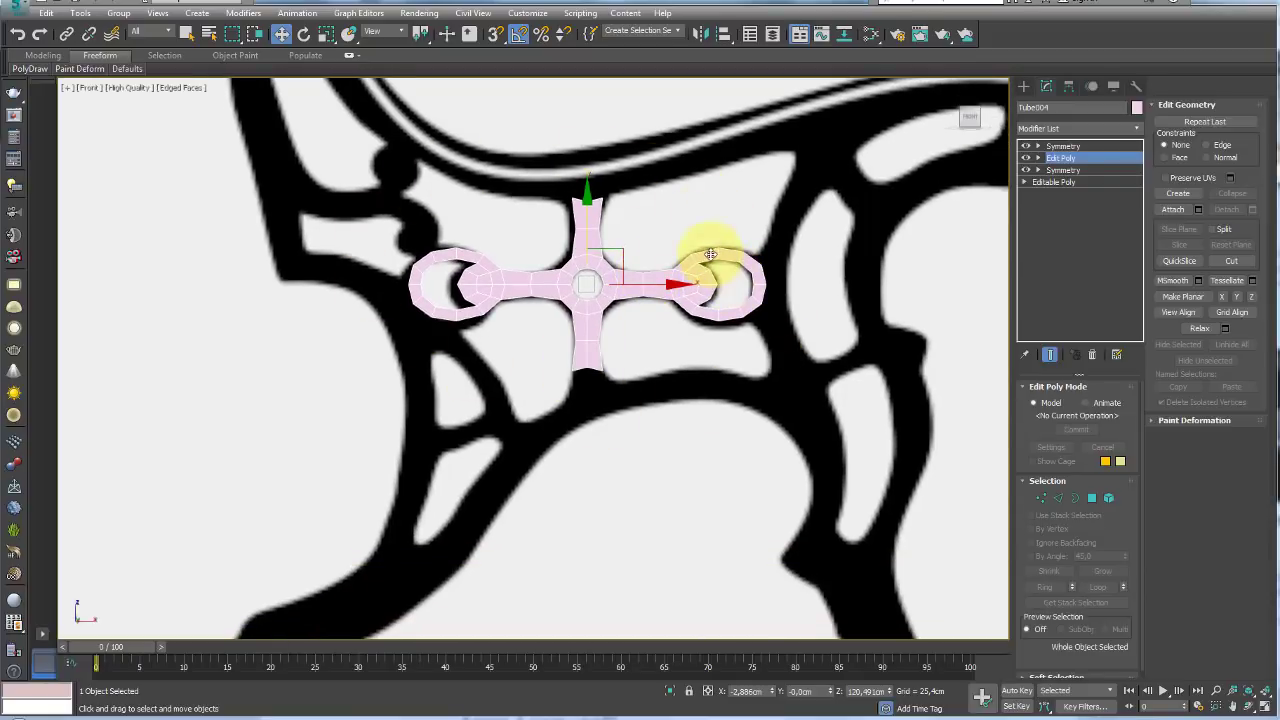
pyautogui.moveTo(710, 254); pyautogui.dragTo(705, 301, button='middle')
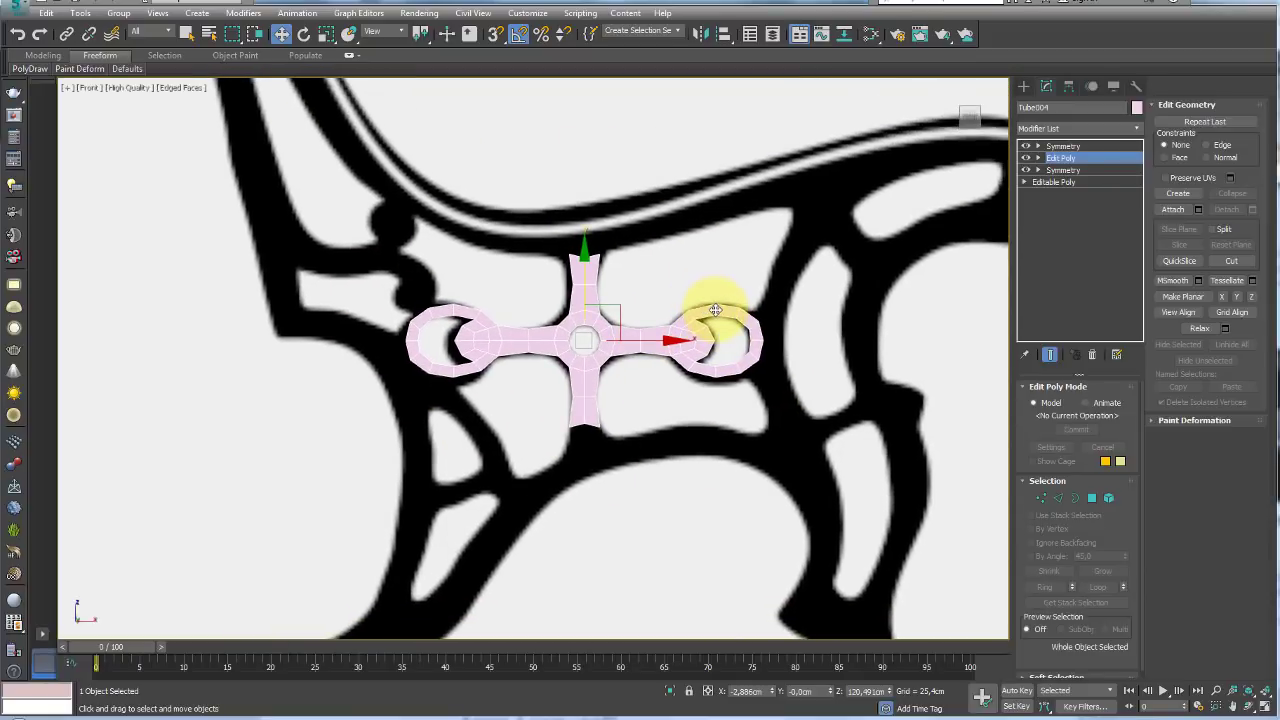
pyautogui.click(1062, 146)
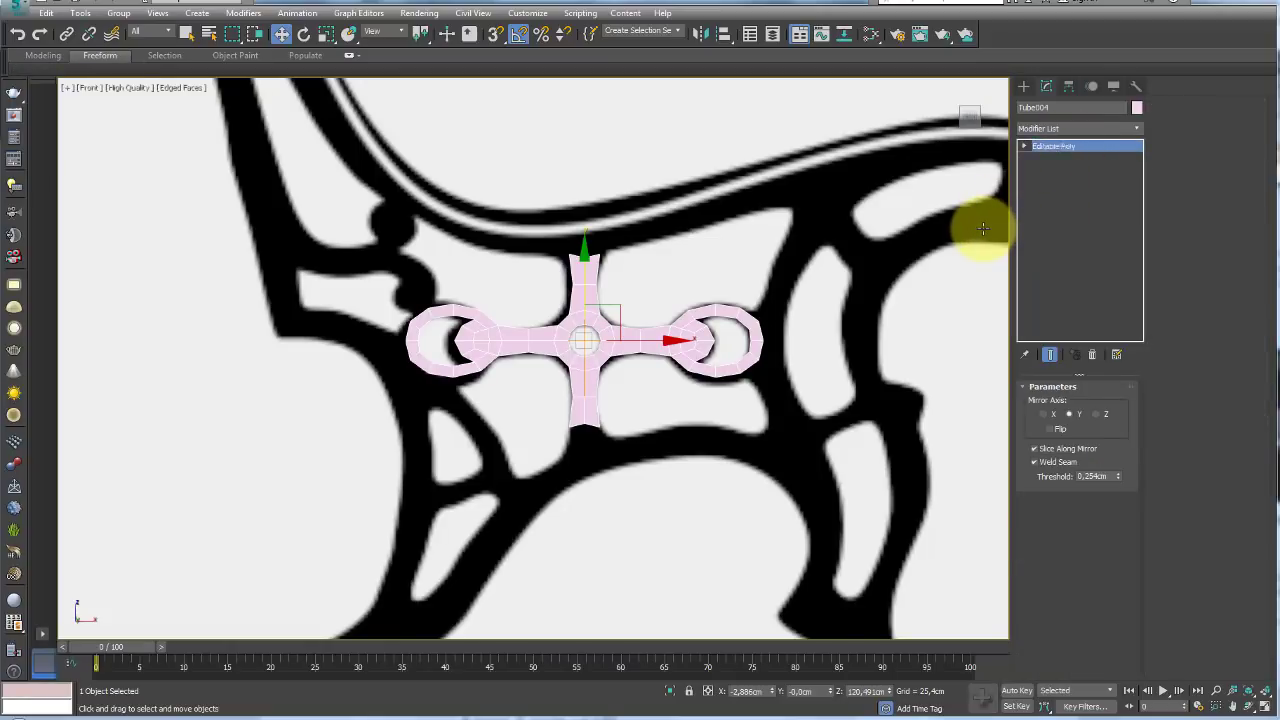
# - Collapse the modifier stack into an Editable Poly and select the upper stub's top edge
pyautogui.moveTo(586, 300); pyautogui.dragTo(608, 355, button='middle')
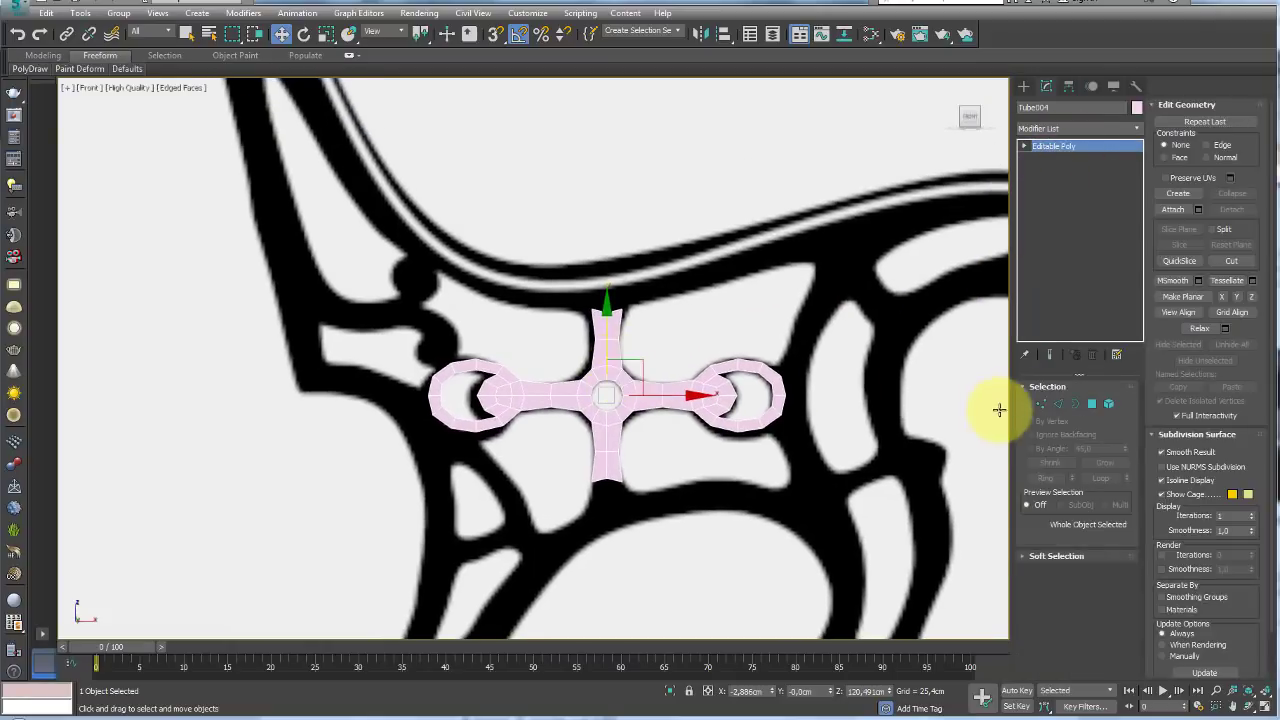
pyautogui.click(1058, 403)
pyautogui.scroll(5, 605, 340)
pyautogui.click(599, 331)
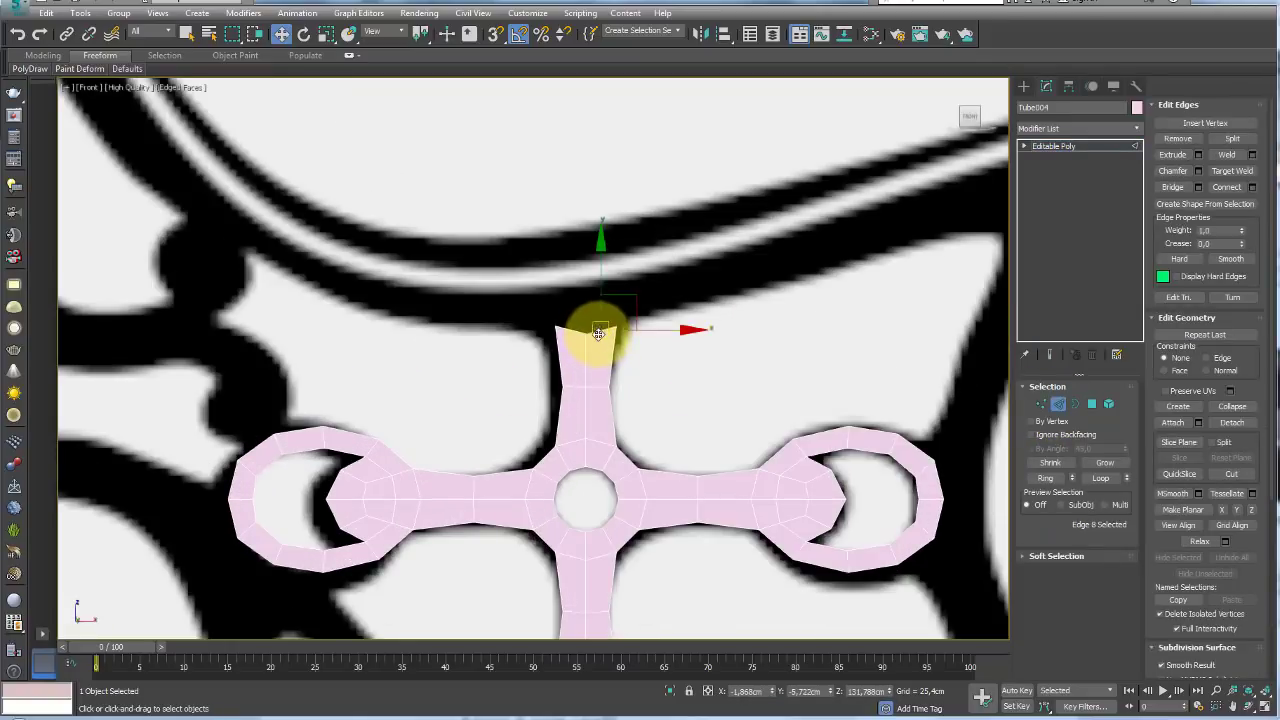
# - Select the upper stub's top corner vertices and move them so the tip flares
pyautogui.click(1041, 403)
pyautogui.scroll(2, 606, 306)
pyautogui.click(568, 341)
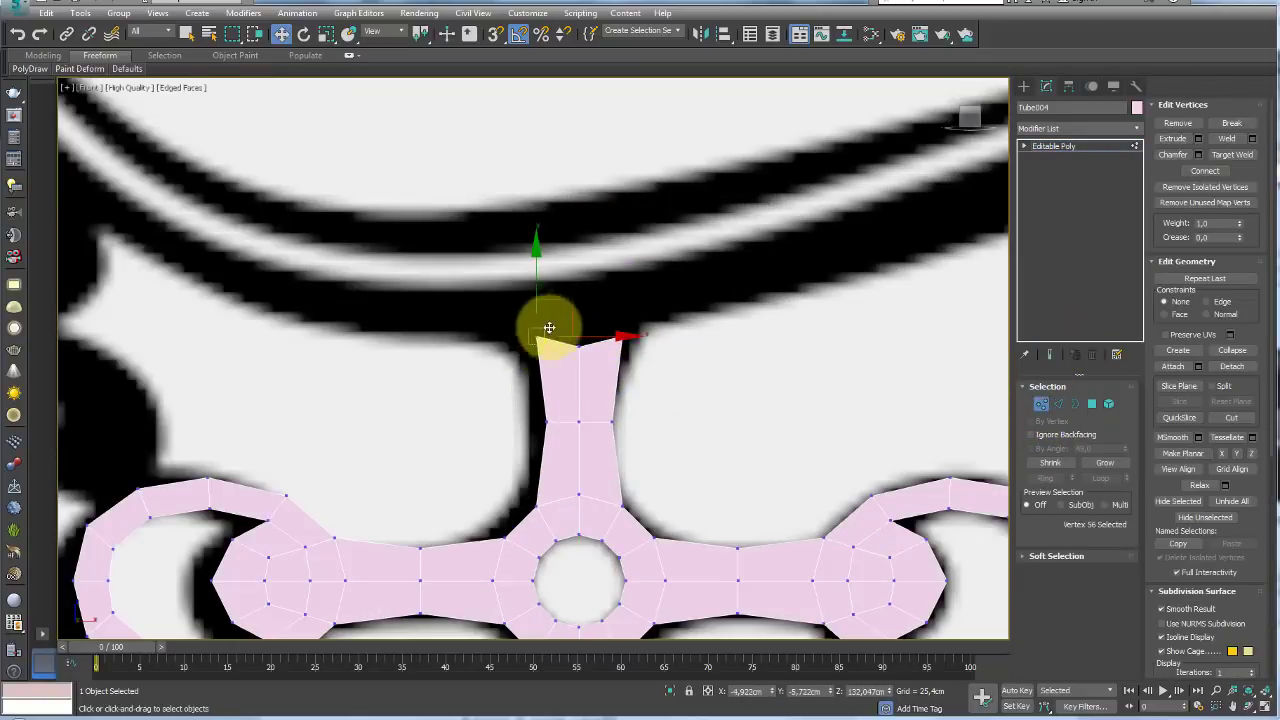
pyautogui.click(620, 338)
pyautogui.moveTo(648, 316); pyautogui.dragTo(655, 294)
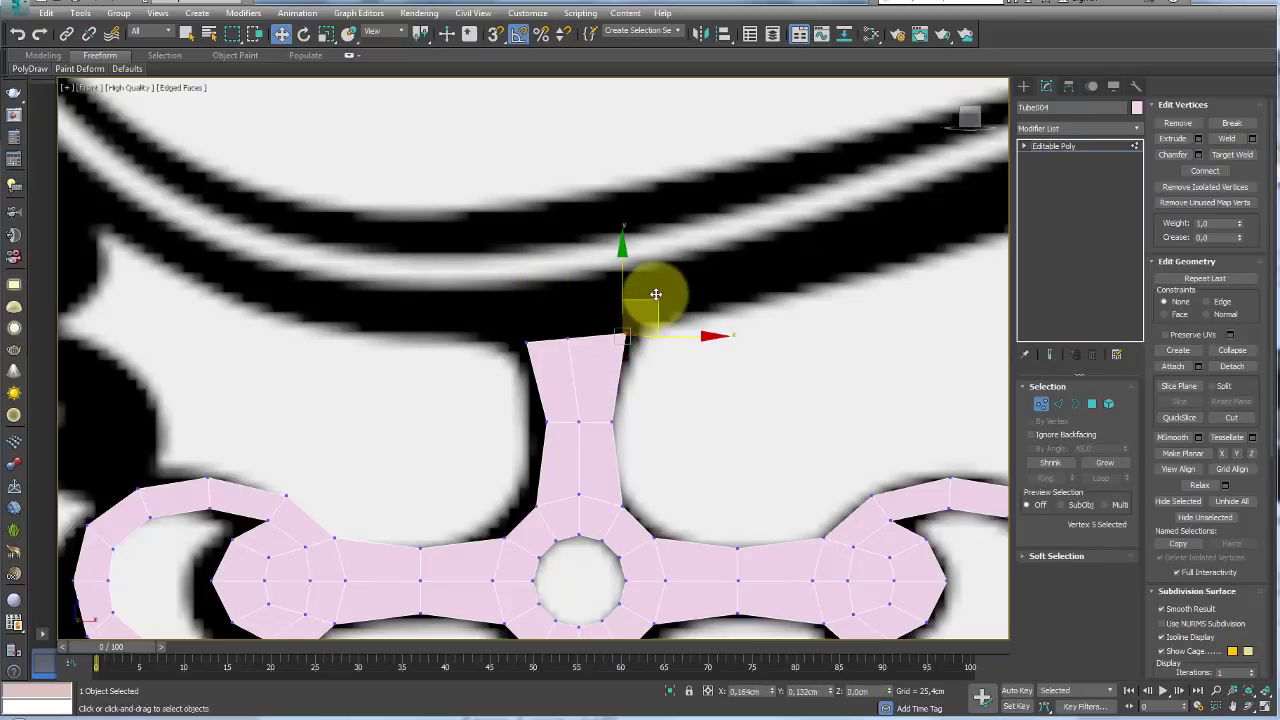
pyautogui.scroll(-5, 652, 305)
pyautogui.scroll(5, 670, 377)
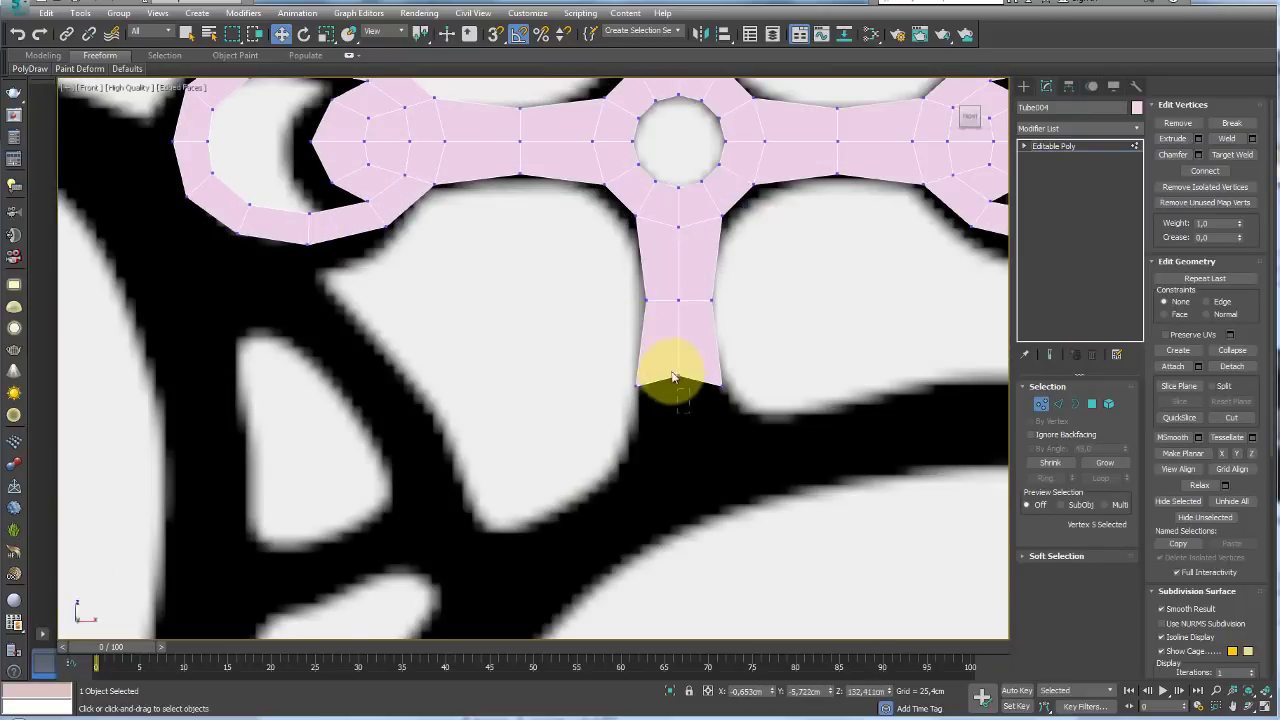
# - Nudge the lower stub's bottom vertex right and drag its bottom edges down along the reference
pyautogui.click(672, 377)
pyautogui.moveTo(708, 346); pyautogui.dragTo(711, 346)
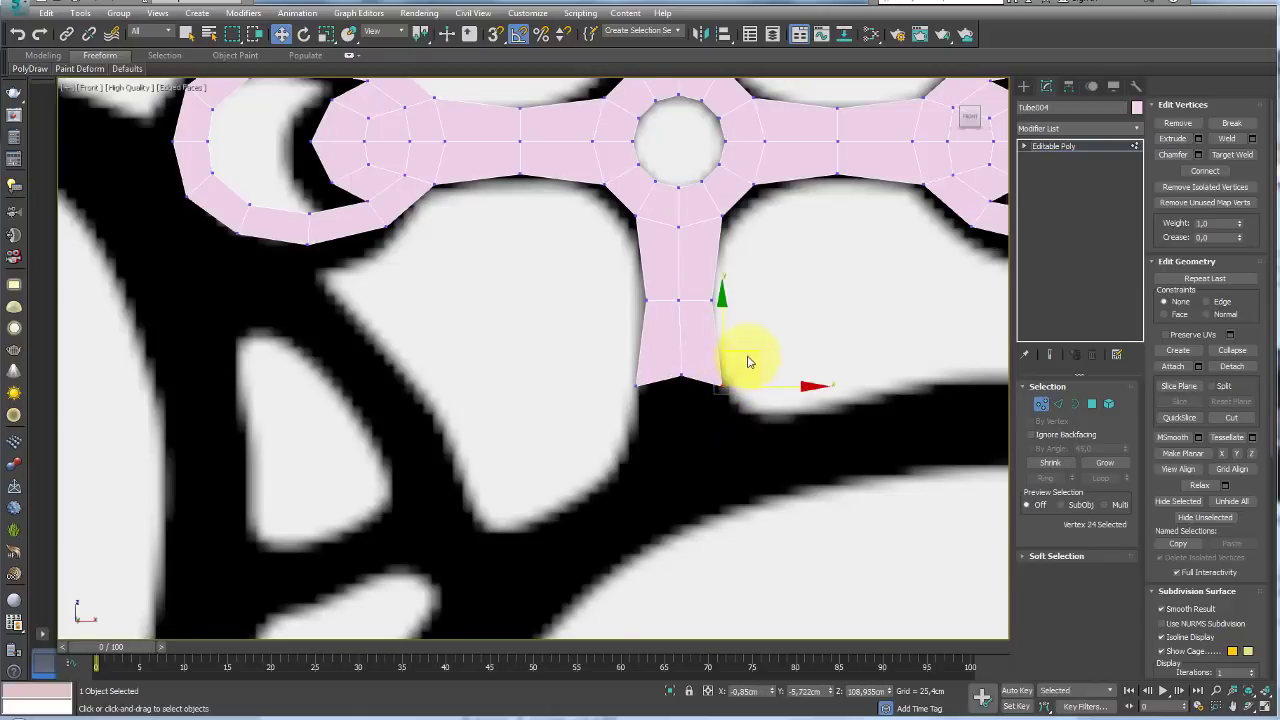
pyautogui.click(1058, 403)
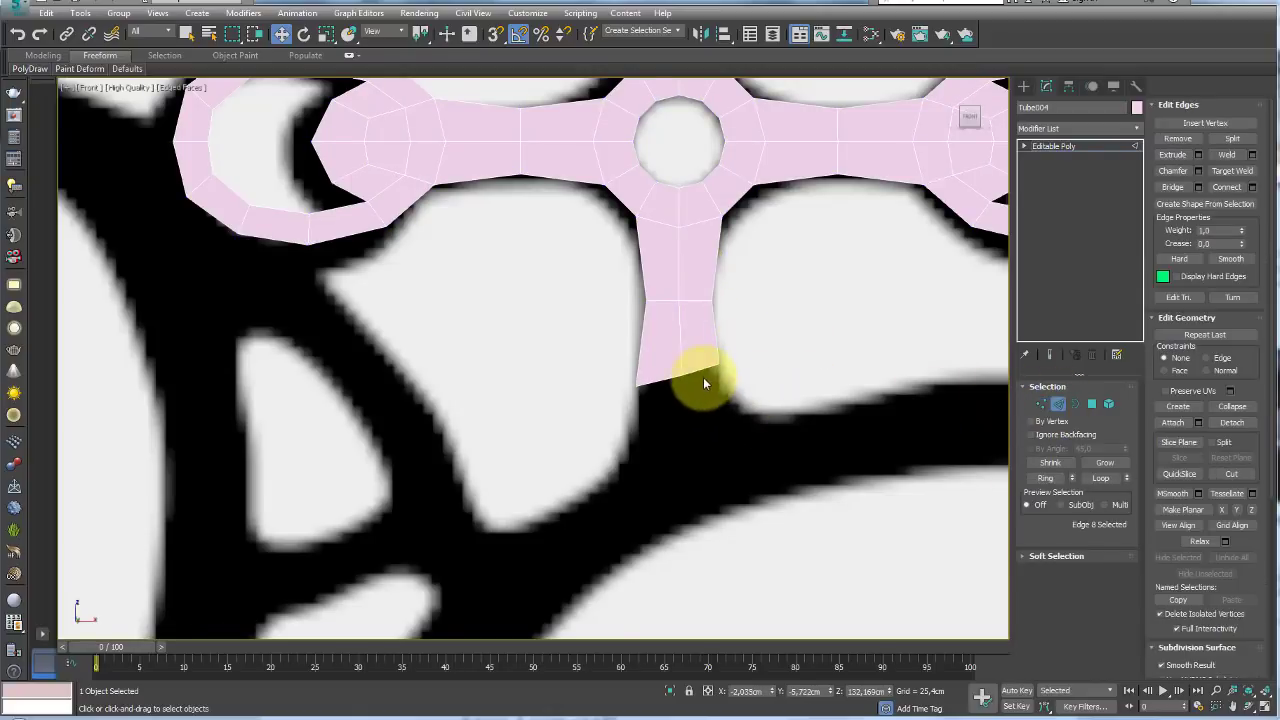
pyautogui.click(697, 381)
pyautogui.keyDown('ctrl'); pyautogui.click(665, 380); pyautogui.keyUp('ctrl')
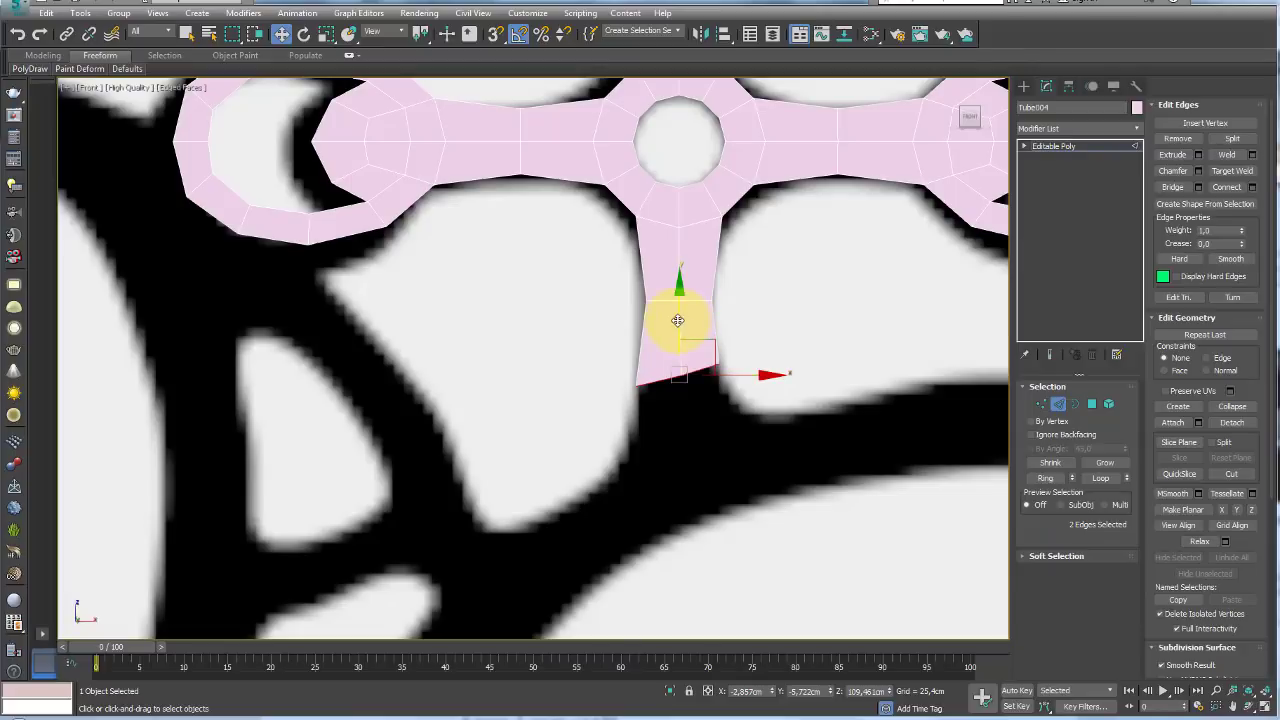
pyautogui.moveTo(678, 320); pyautogui.dragTo(704, 410)
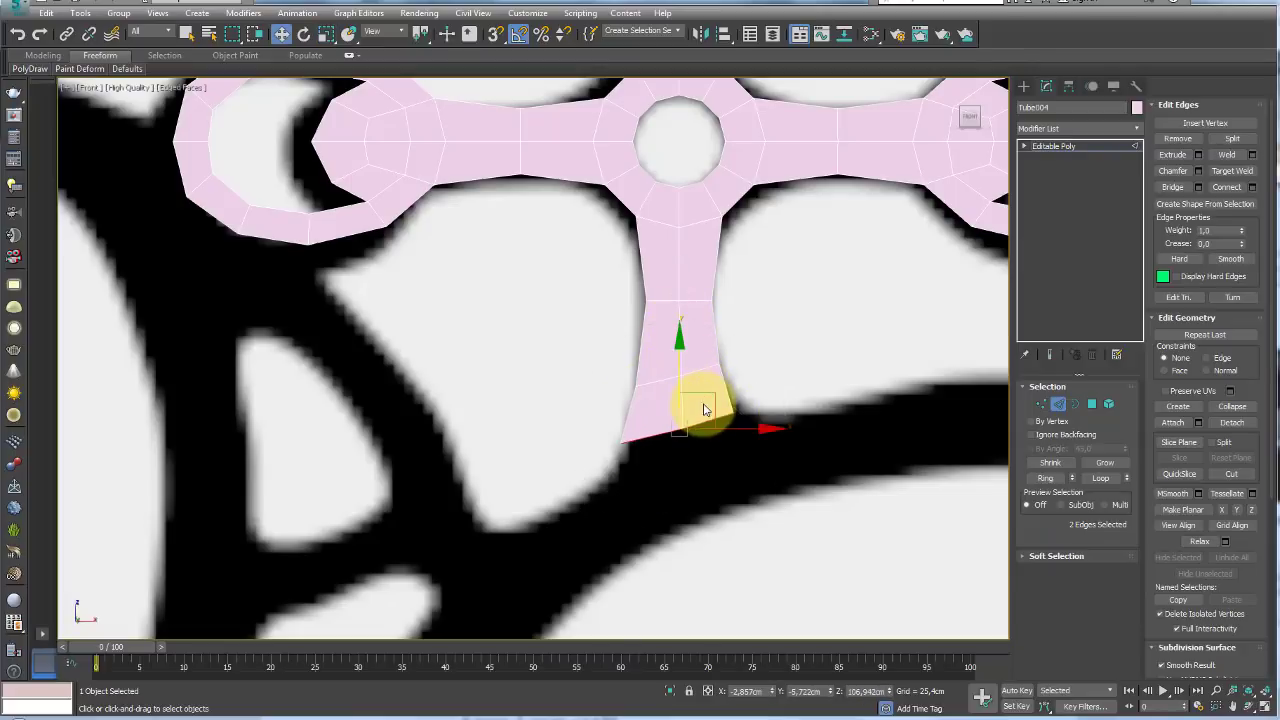
pyautogui.moveTo(704, 410); pyautogui.dragTo(727, 397)
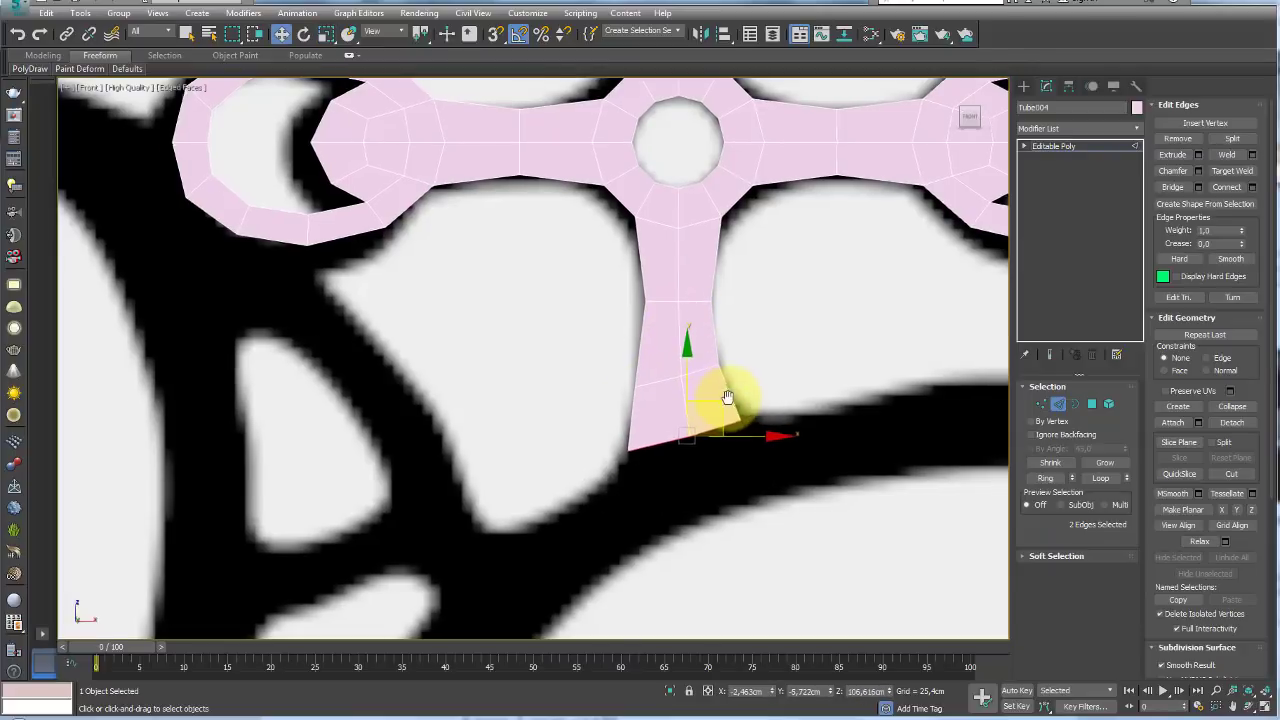
# - Check the piece's depth, return to Front view, and nudge the selected vertices slightly down
pyautogui.scroll(-5, 697, 378)
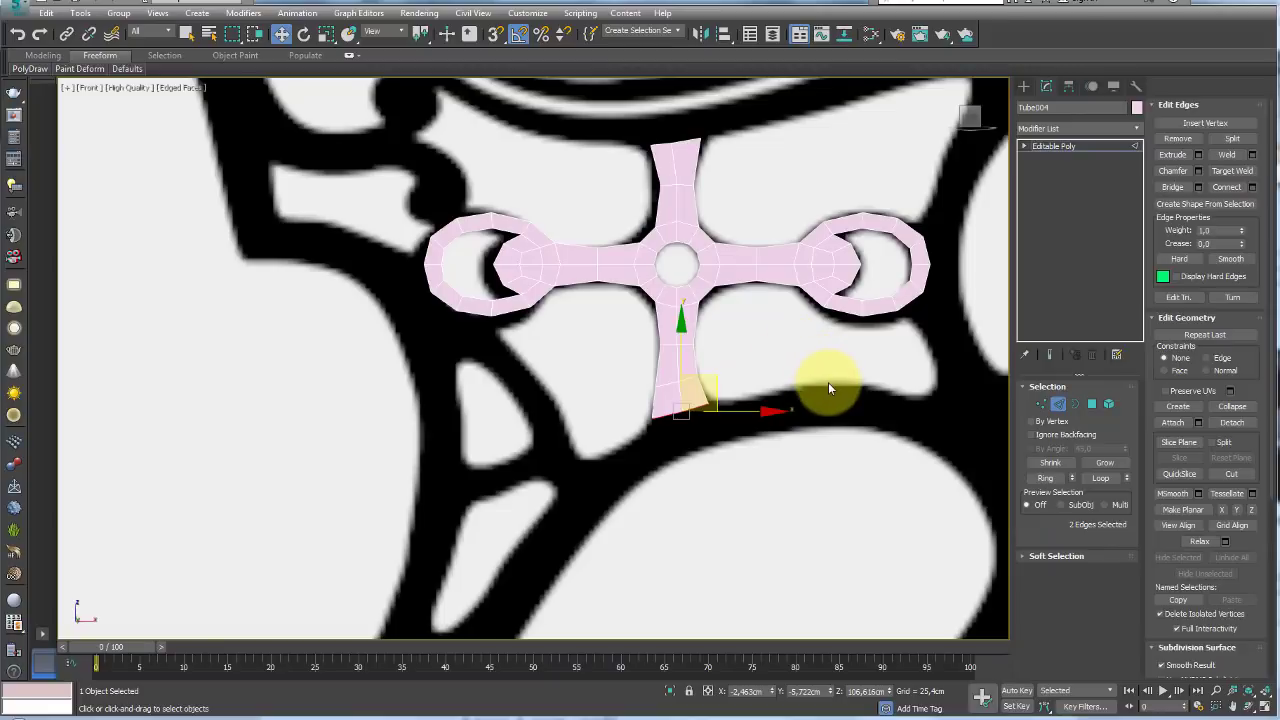
pyautogui.moveTo(828, 382)
pyautogui.keyDown('alt'); pyautogui.mouseDown(button='middle')
pyautogui.moveTo(848, 379)
pyautogui.moveTo(714, 429)
pyautogui.moveTo(743, 437)
pyautogui.mouseUp(button='middle'); pyautogui.keyUp('alt')
pyautogui.hotkey('shift', 'z')
pyautogui.hotkey('shift', 'z')
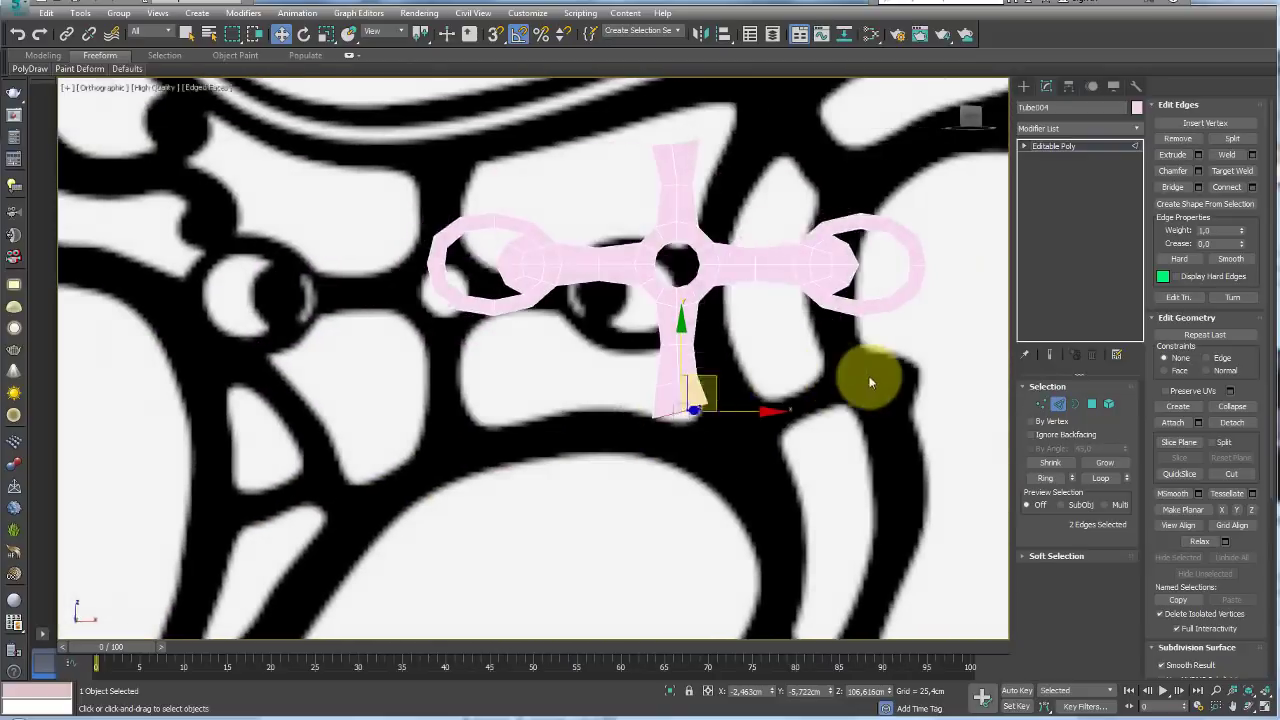
pyautogui.hotkey('shift', 'z')
pyautogui.hotkey('shift', 'z')
pyautogui.hotkey('shift', 'z')
pyautogui.hotkey('shift', 'z')
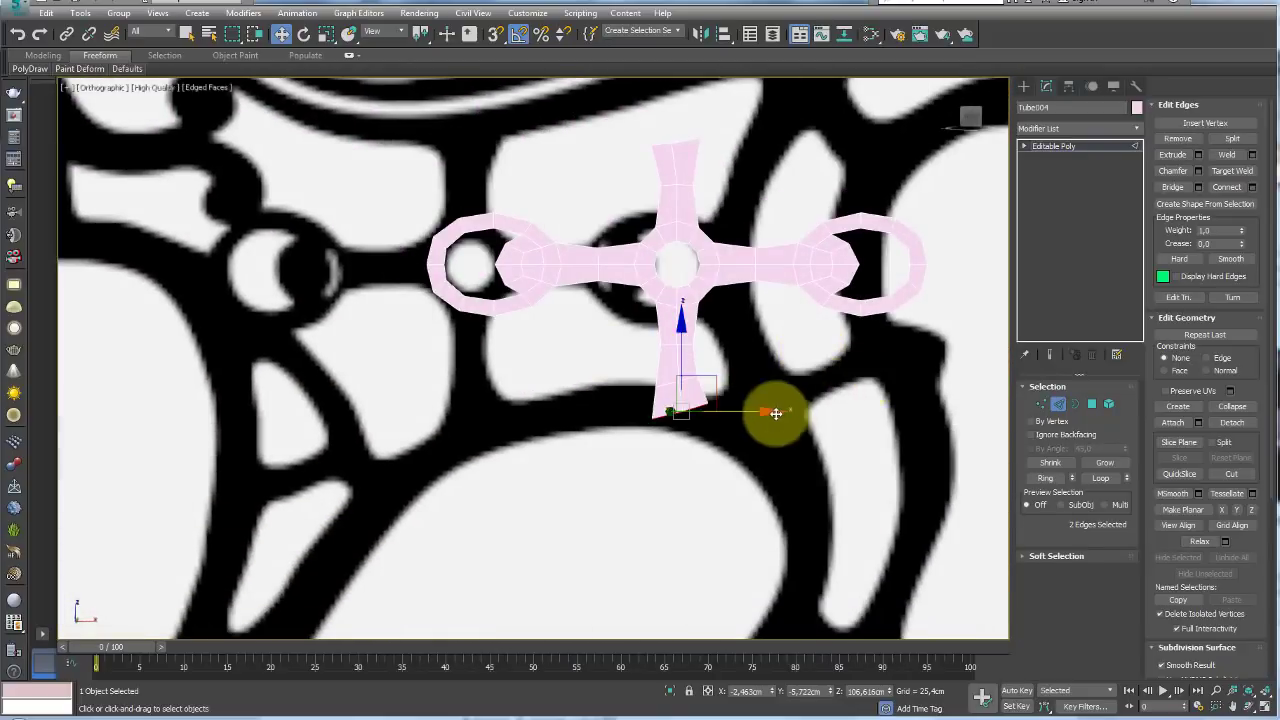
pyautogui.moveTo(776, 413); pyautogui.dragTo(731, 433, button='middle')
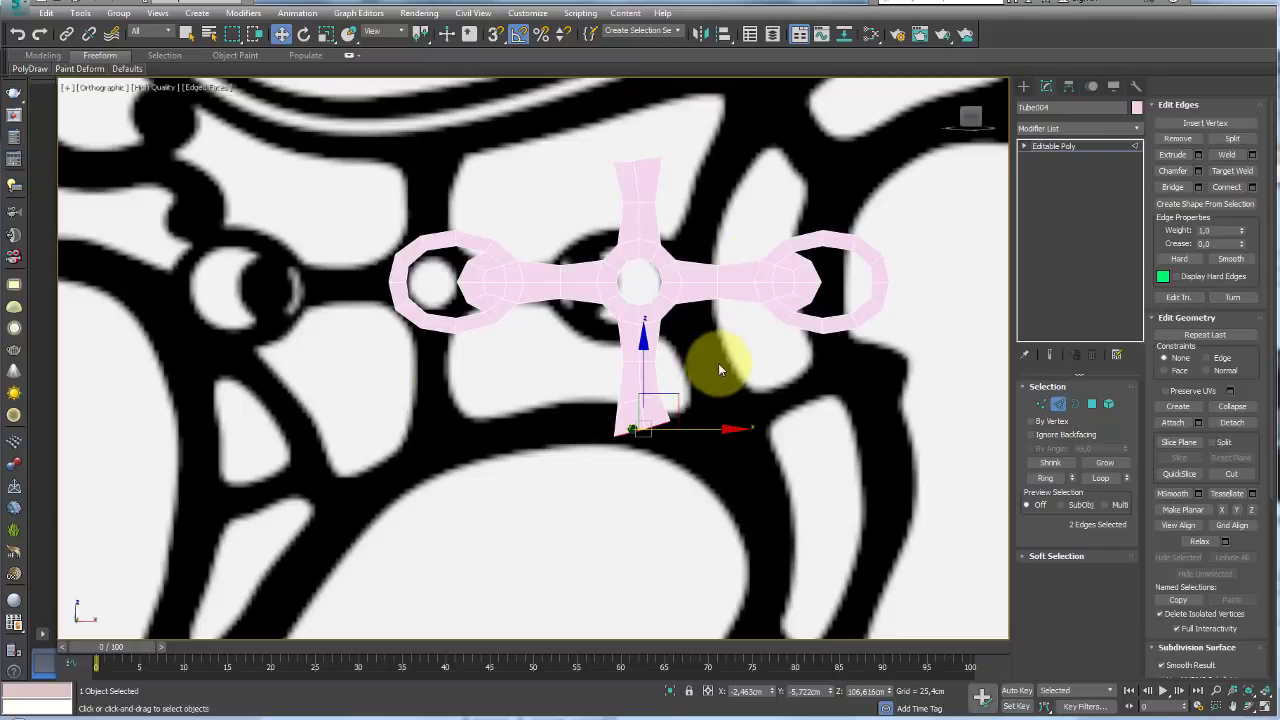
pyautogui.hotkey('shift', 'z')
pyautogui.hotkey('shift', 'z')
pyautogui.hotkey('shift', 'z')
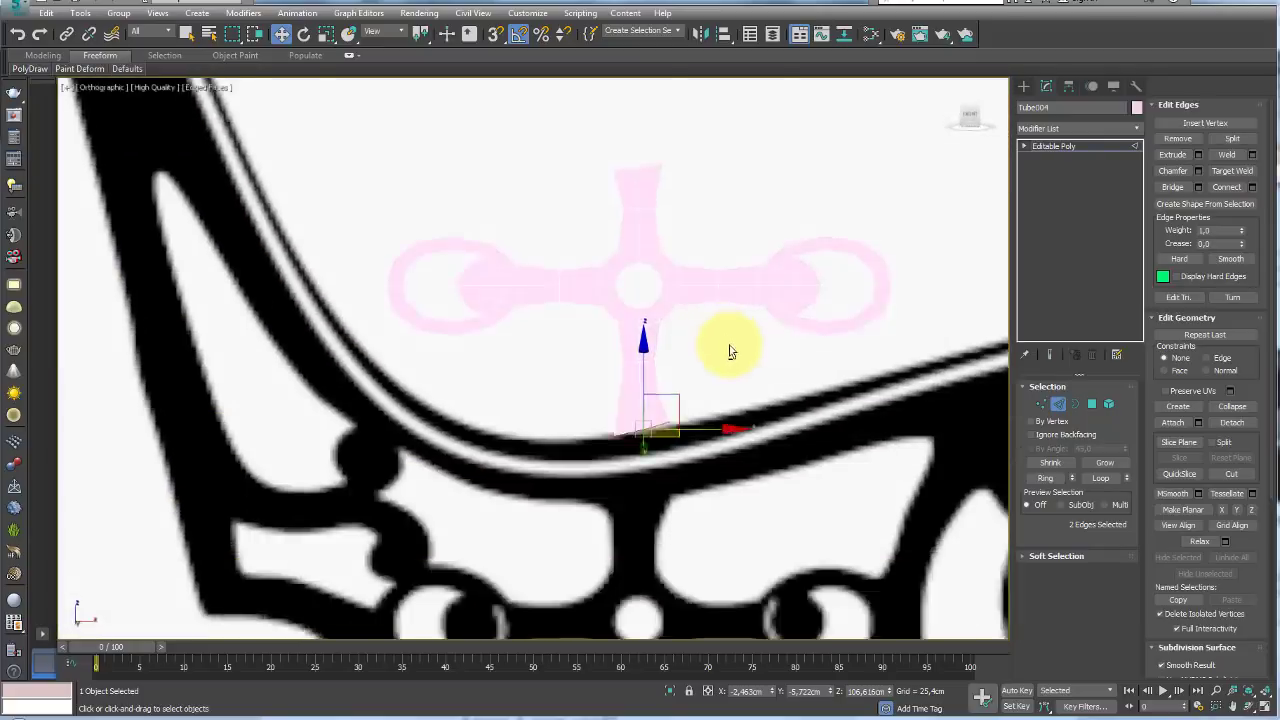
pyautogui.hotkey('shift', 'z')
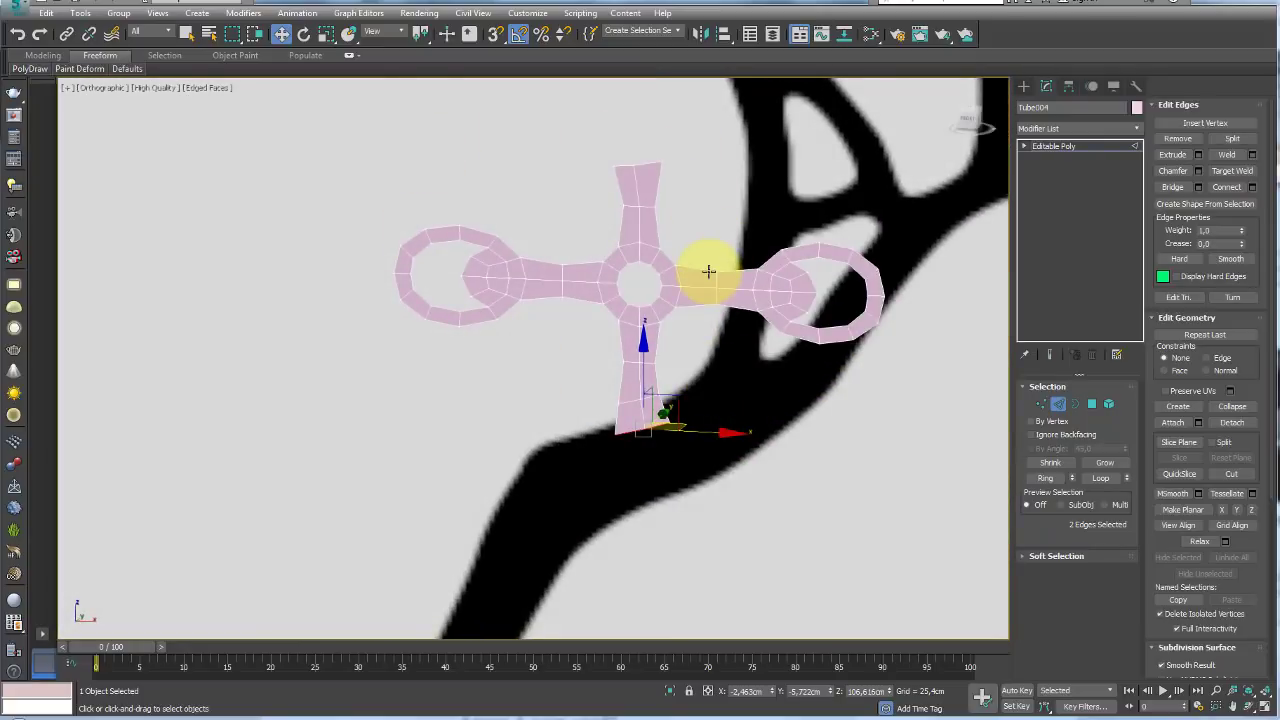
pyautogui.press('f')
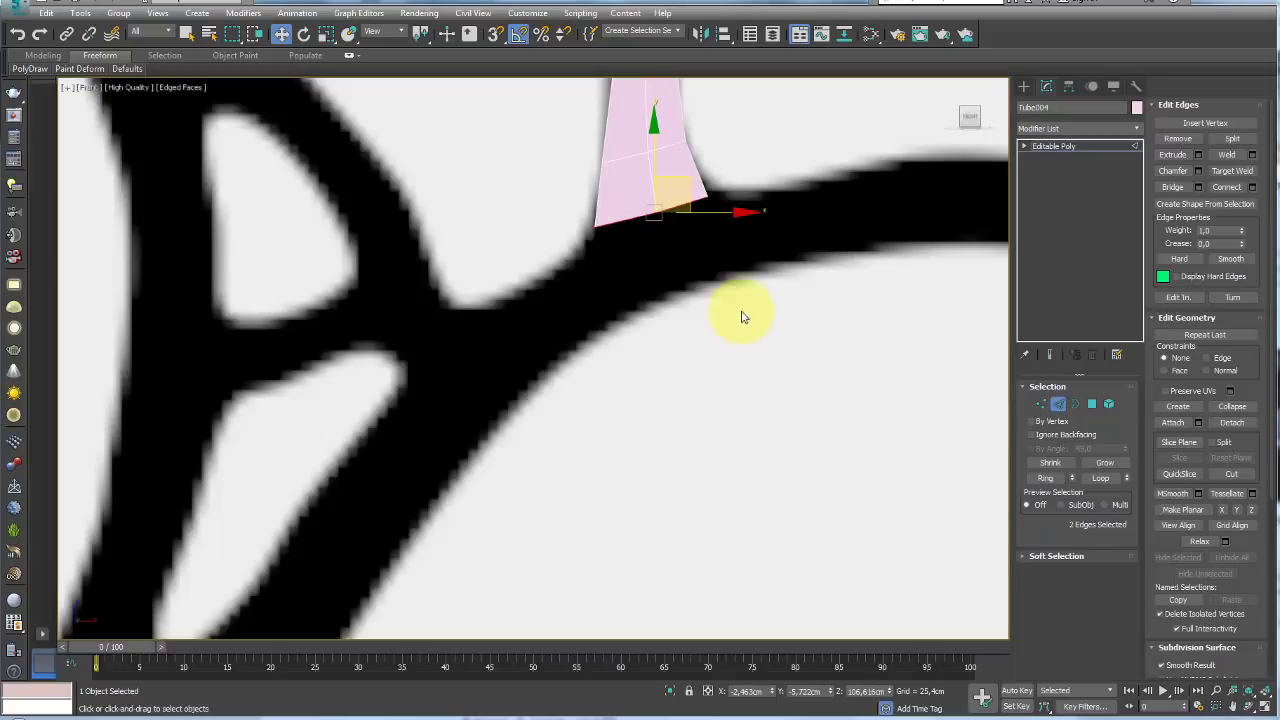
pyautogui.scroll(-1, 741, 317)
pyautogui.scroll(-1, 686, 337)
pyautogui.scroll(-1, 674, 257)
pyautogui.scroll(-1, 663, 377)
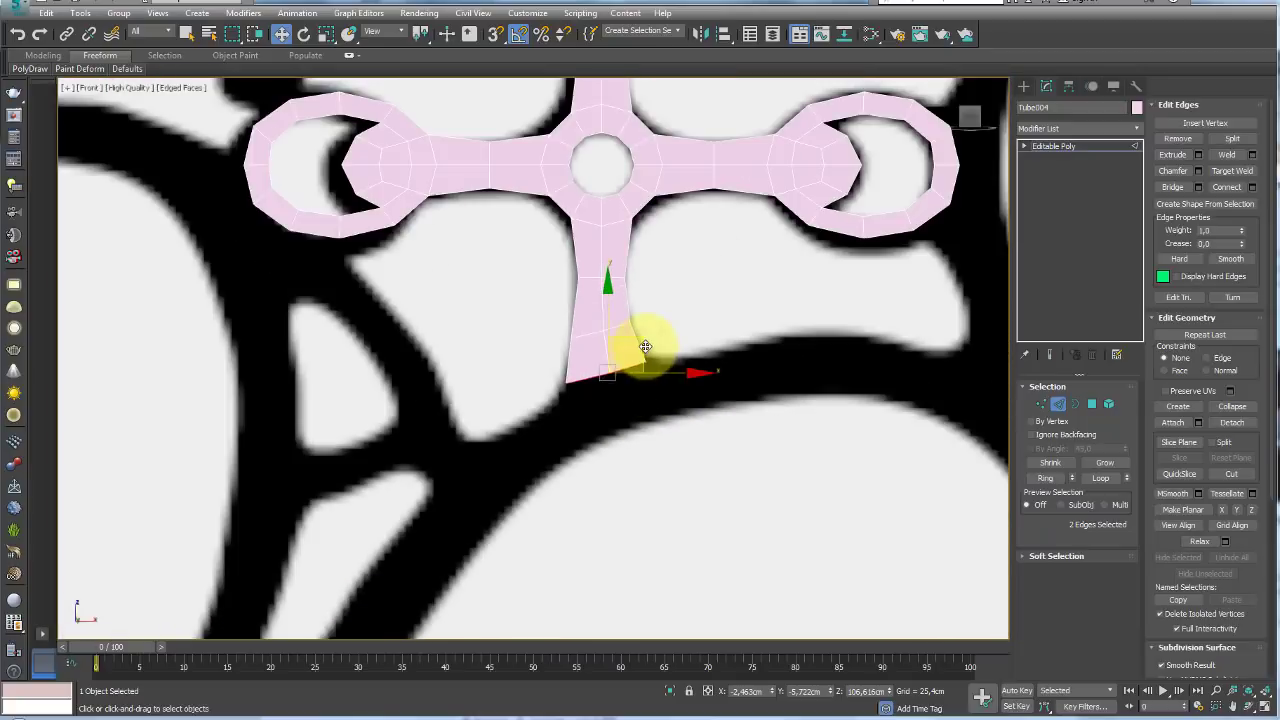
pyautogui.scroll(2, 645, 346)
pyautogui.scroll(1, 648, 357)
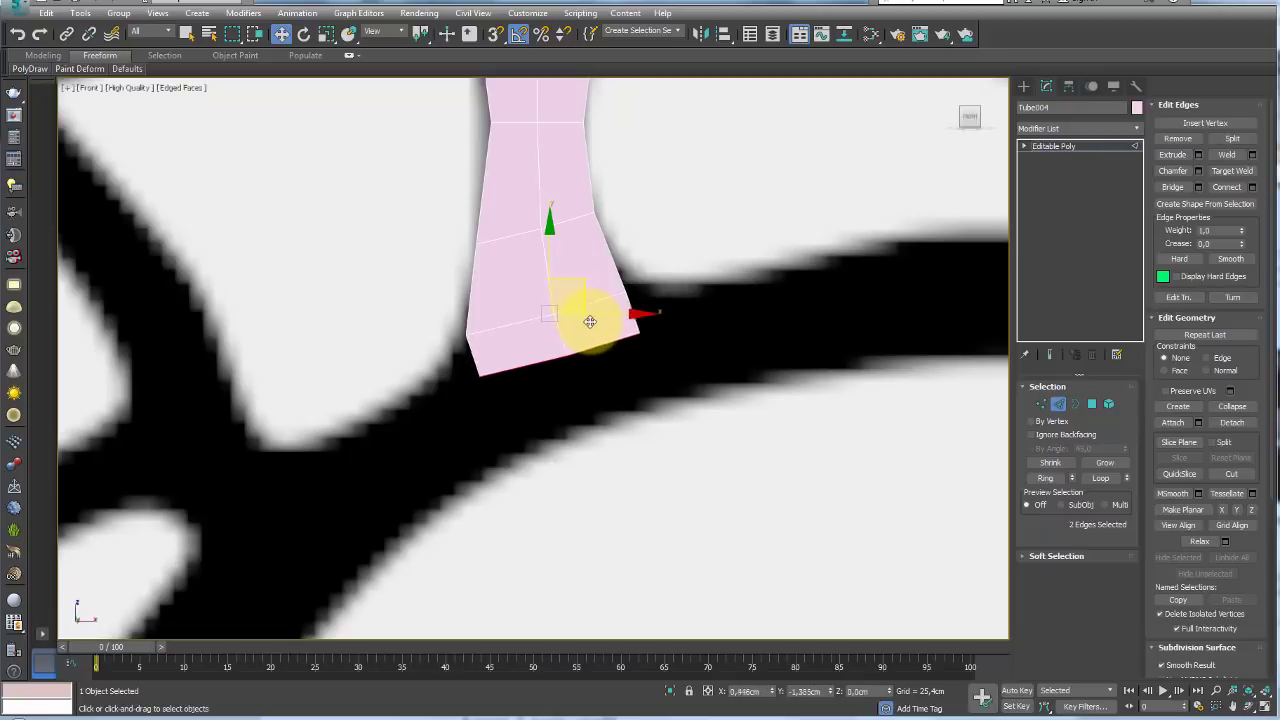
pyautogui.click(1042, 404)
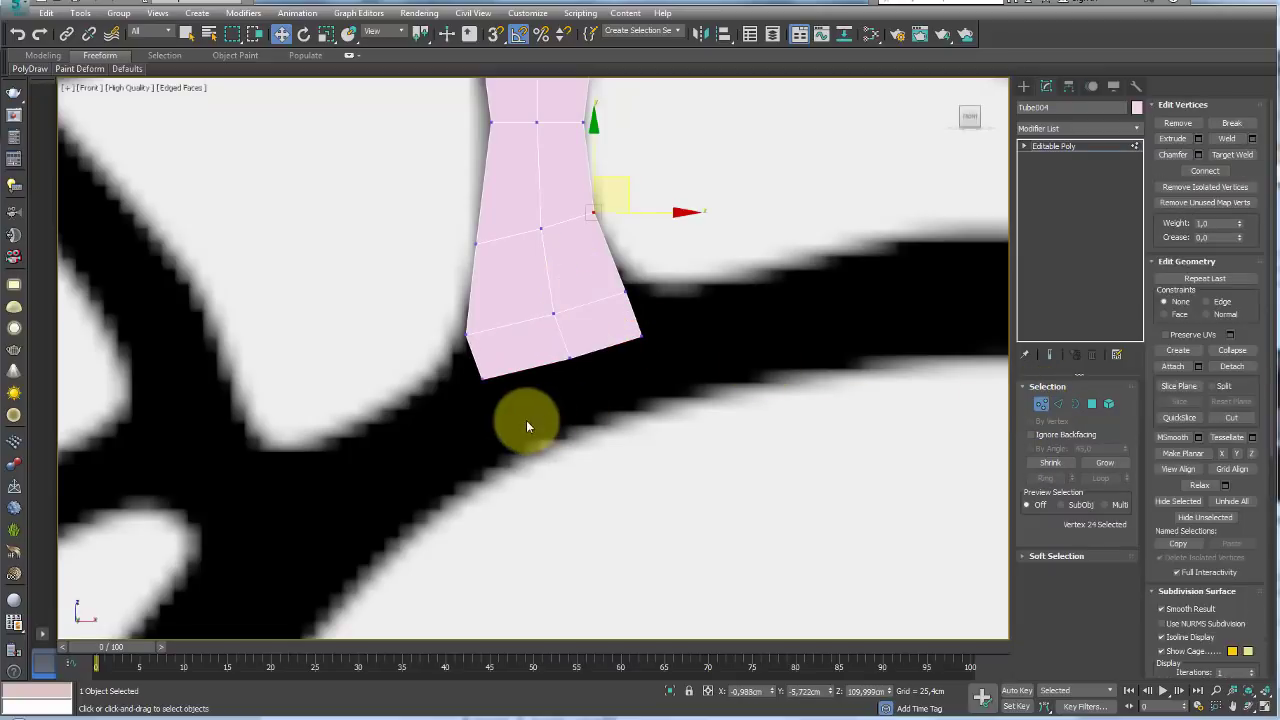
pyautogui.moveTo(513, 352); pyautogui.dragTo(513, 363)
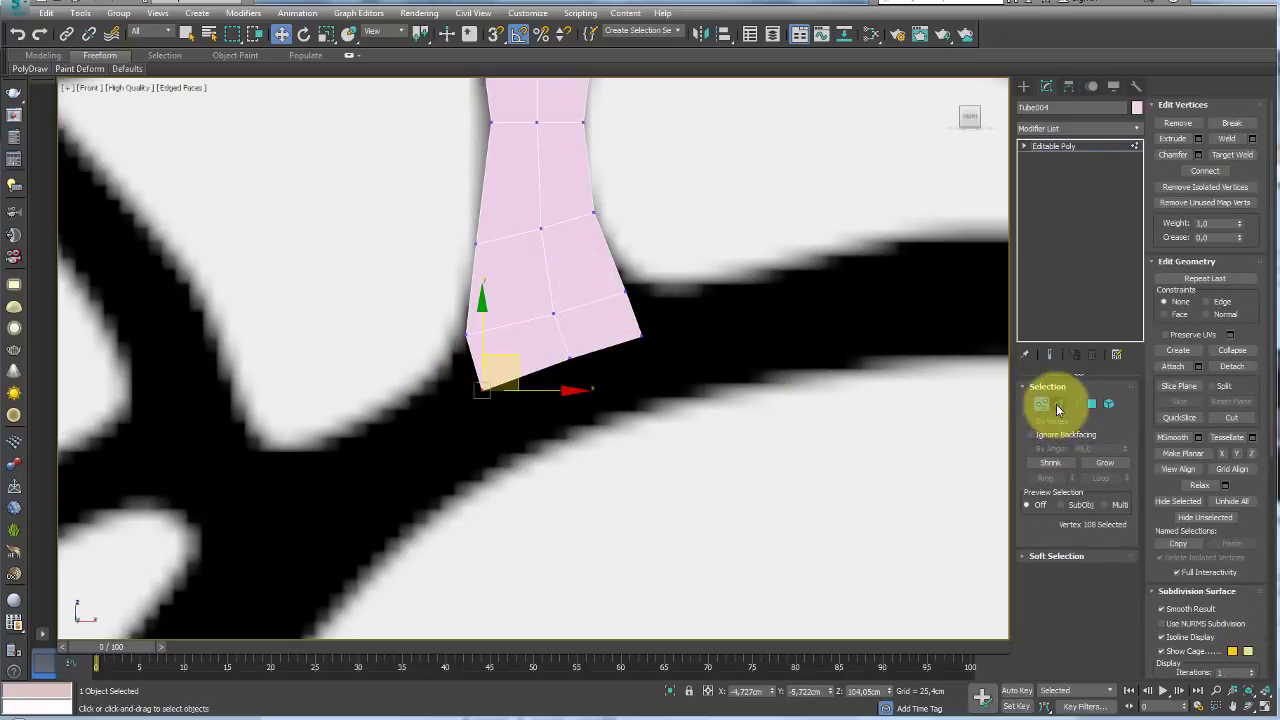
# - Extrude a new row of faces down-right from the lower arm's bottom edges
pyautogui.click(1056, 404)
pyautogui.keyDown('shift'); pyautogui.moveTo(596, 329); pyautogui.dragTo(618, 381); pyautogui.keyUp('shift')
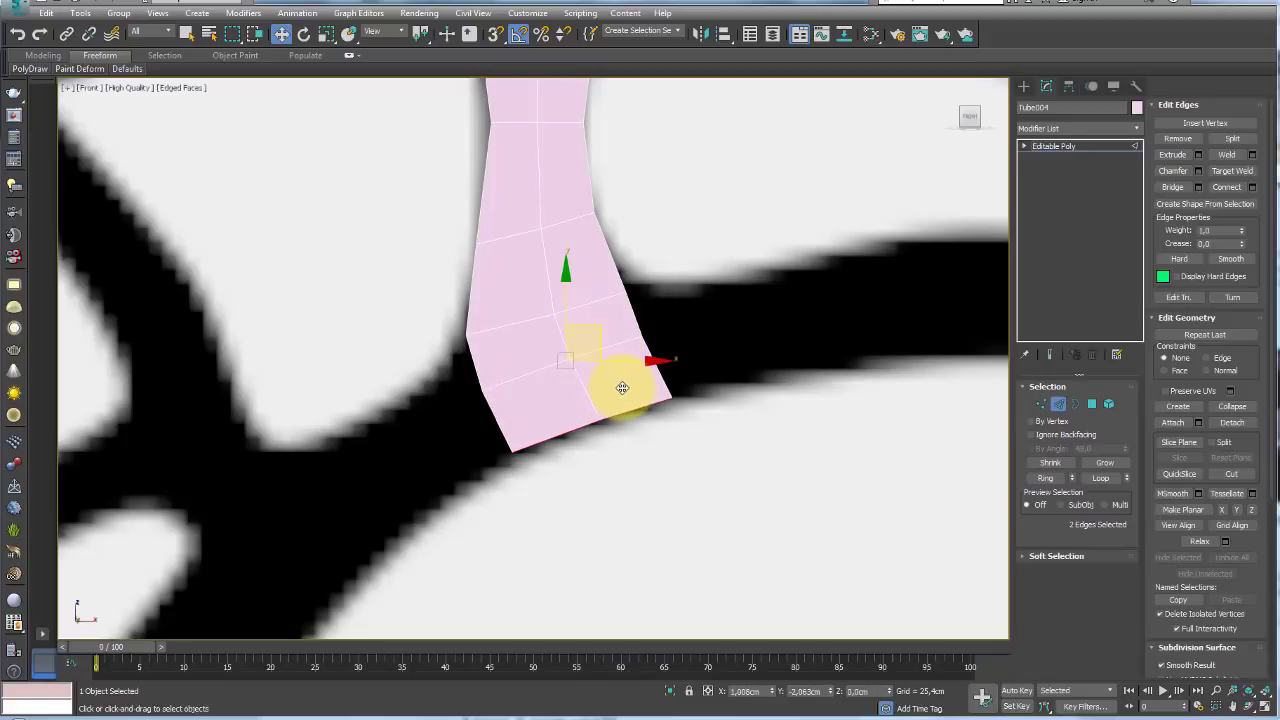
pyautogui.scroll(-2, 700, 390)
pyautogui.scroll(-4, 786, 409)
pyautogui.scroll(-3, 694, 374)
pyautogui.scroll(2, 650, 365)
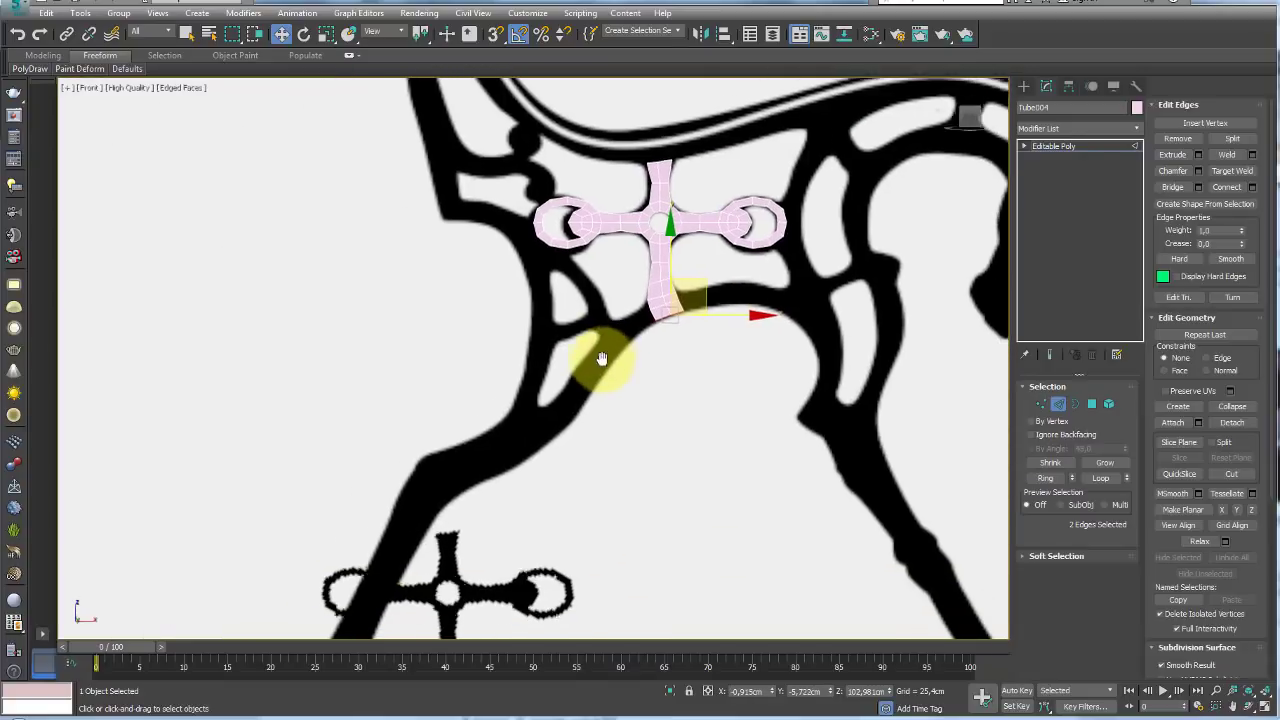
pyautogui.moveTo(601, 358); pyautogui.dragTo(591, 352, button='middle')
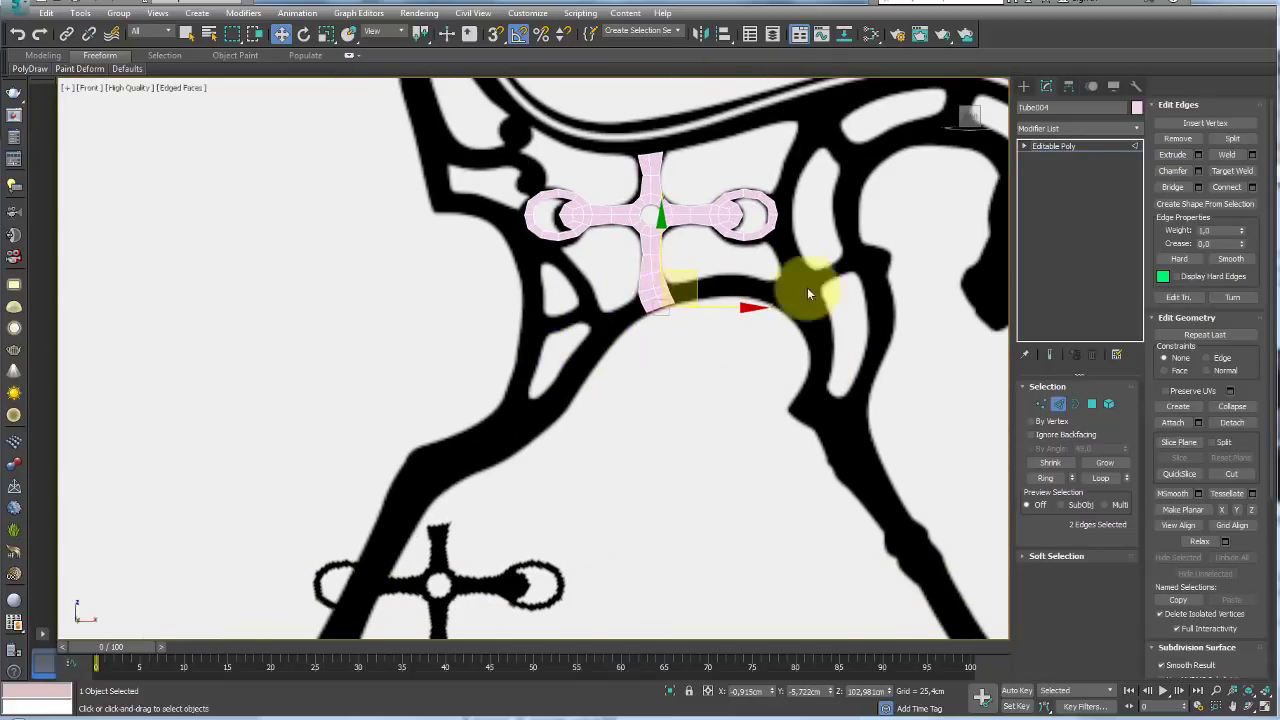
pyautogui.scroll(-1, 815, 318)
pyautogui.scroll(1, 900, 390)
pyautogui.scroll(5, 625, 322)
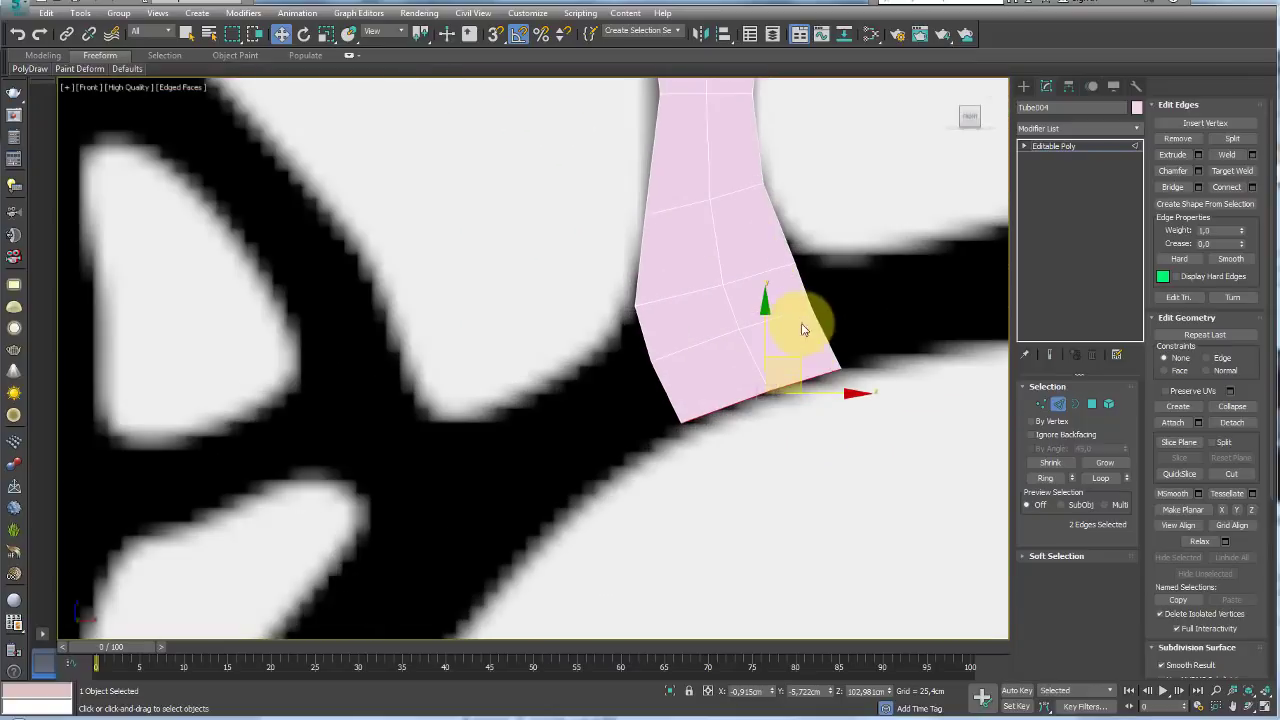
pyautogui.moveTo(808, 323)
pyautogui.mouseDown(button='middle')
pyautogui.moveTo(691, 340)
pyautogui.moveTo(438, 340)
pyautogui.mouseUp(button='middle')
# - Extrude a strip rightward from the bottom edges along the reference's black bar
pyautogui.keyDown('shift'); pyautogui.moveTo(449, 327); pyautogui.dragTo(851, 282); pyautogui.keyUp('shift')
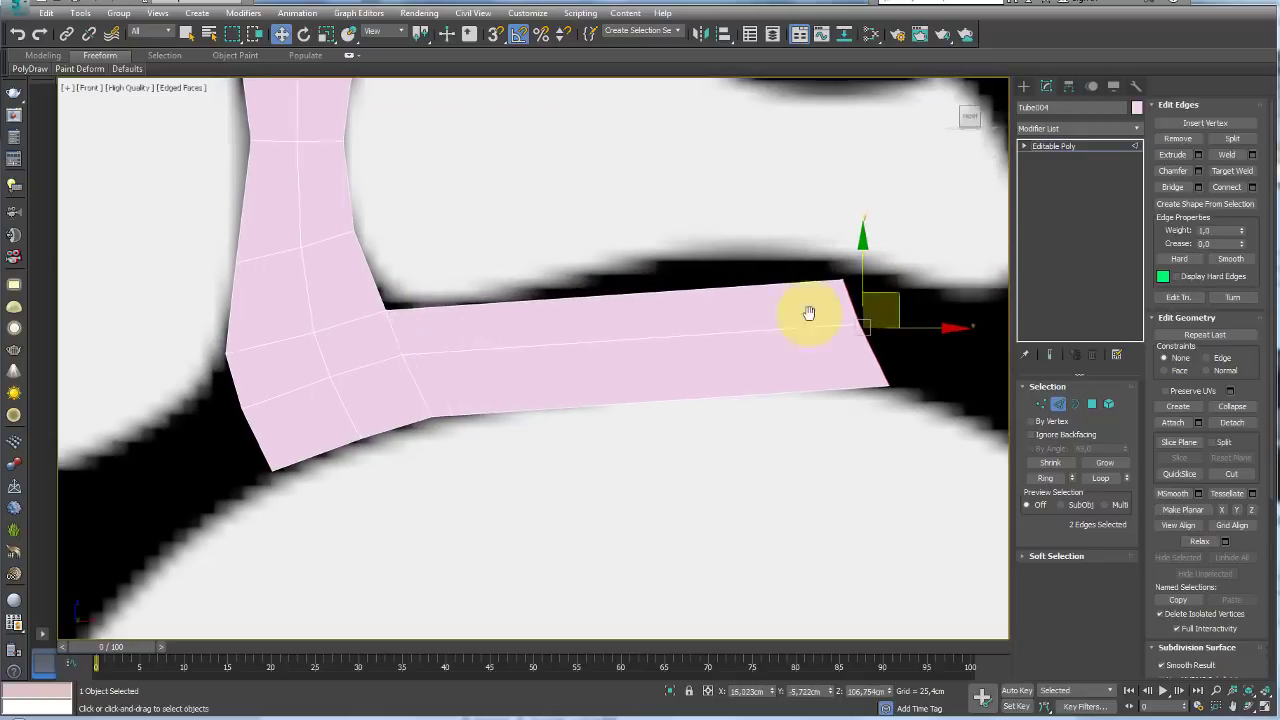
pyautogui.moveTo(808, 314); pyautogui.dragTo(559, 307, button='middle')
pyautogui.moveTo(595, 290); pyautogui.dragTo(698, 308)
# - Raise the strip's middle edges to bend it and add cross edges with Connect
pyautogui.press('w')
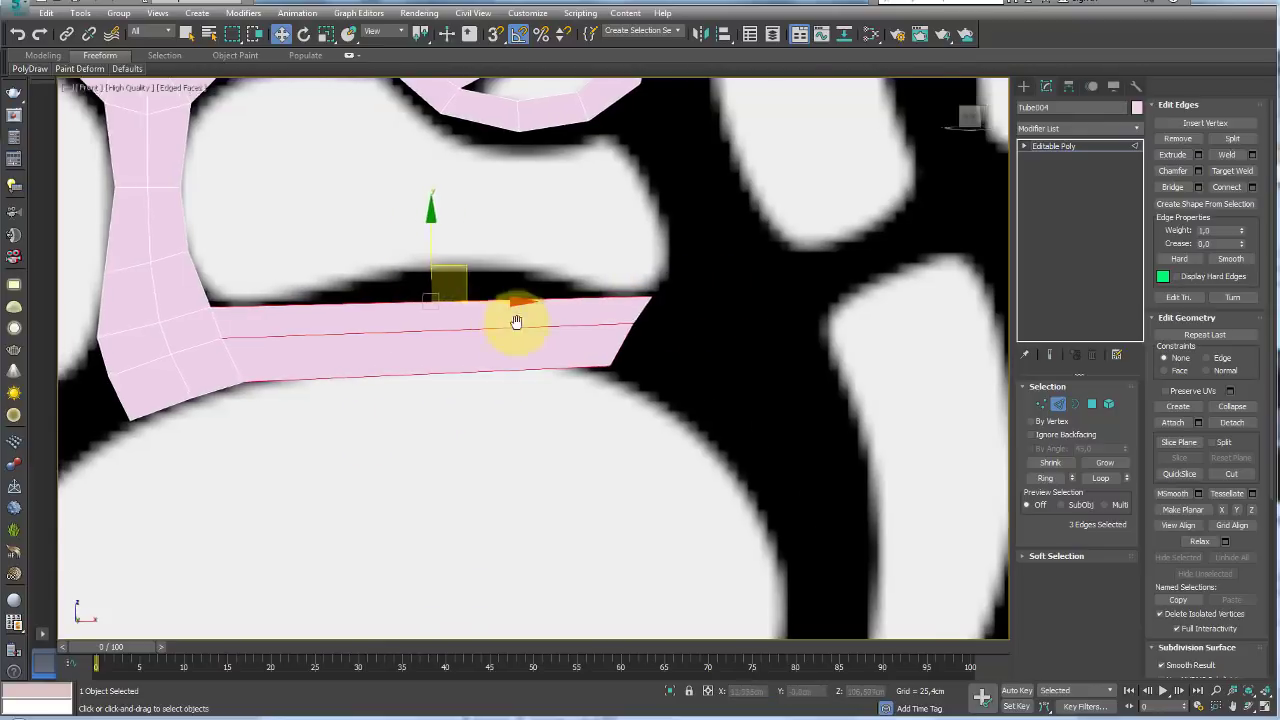
pyautogui.moveTo(517, 320); pyautogui.dragTo(667, 305, button='middle')
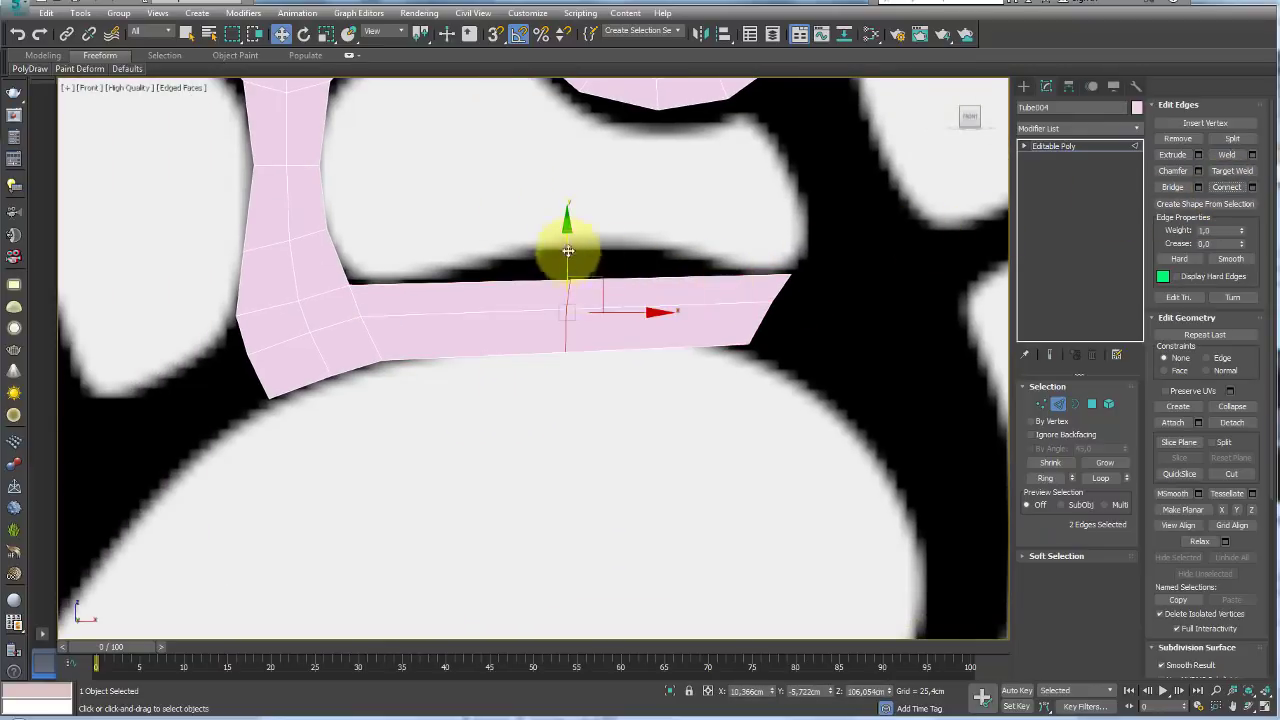
pyautogui.moveTo(568, 251); pyautogui.dragTo(569, 223)
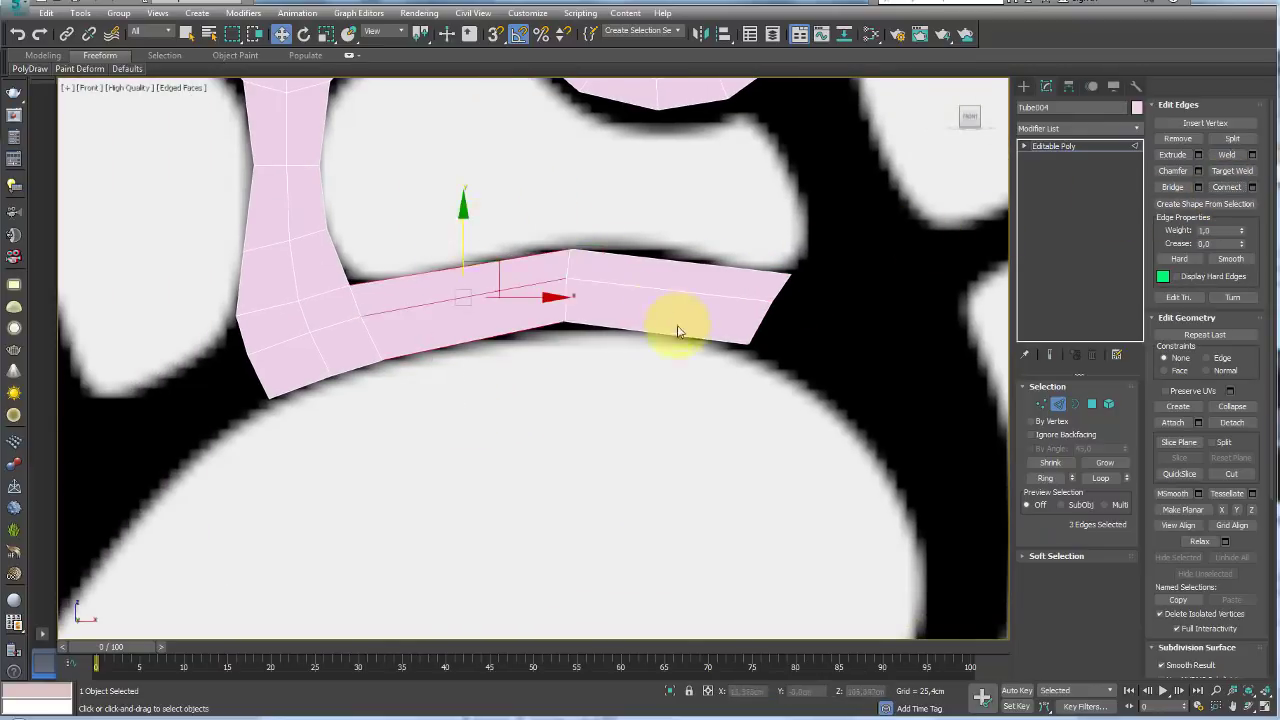
pyautogui.click(1187, 173)
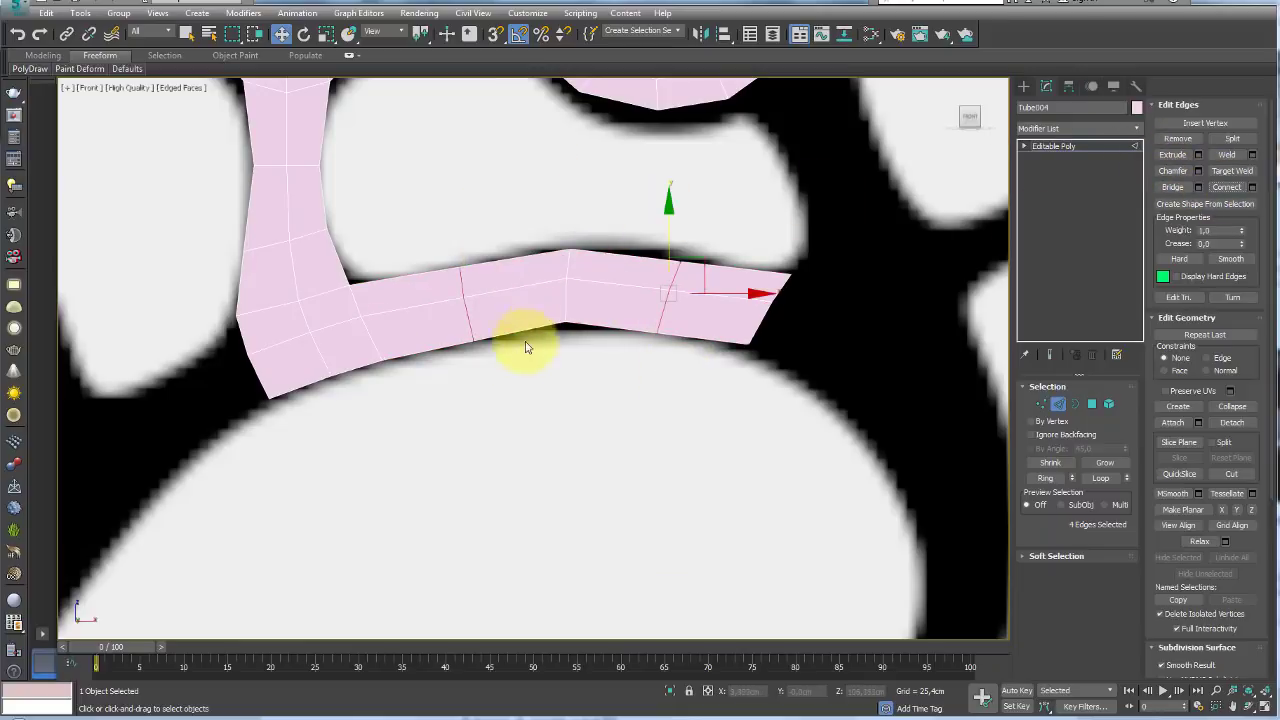
pyautogui.click(1043, 405)
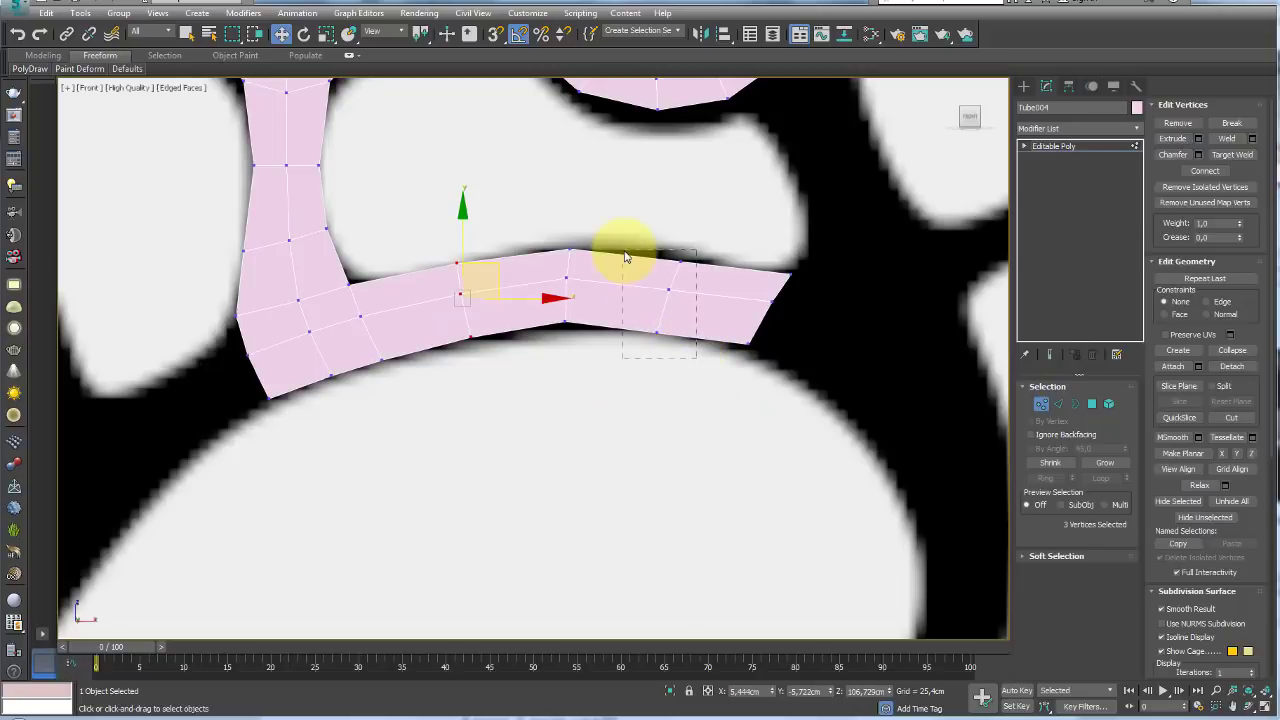
pyautogui.moveTo(700, 333); pyautogui.dragTo(628, 350, button='middle')
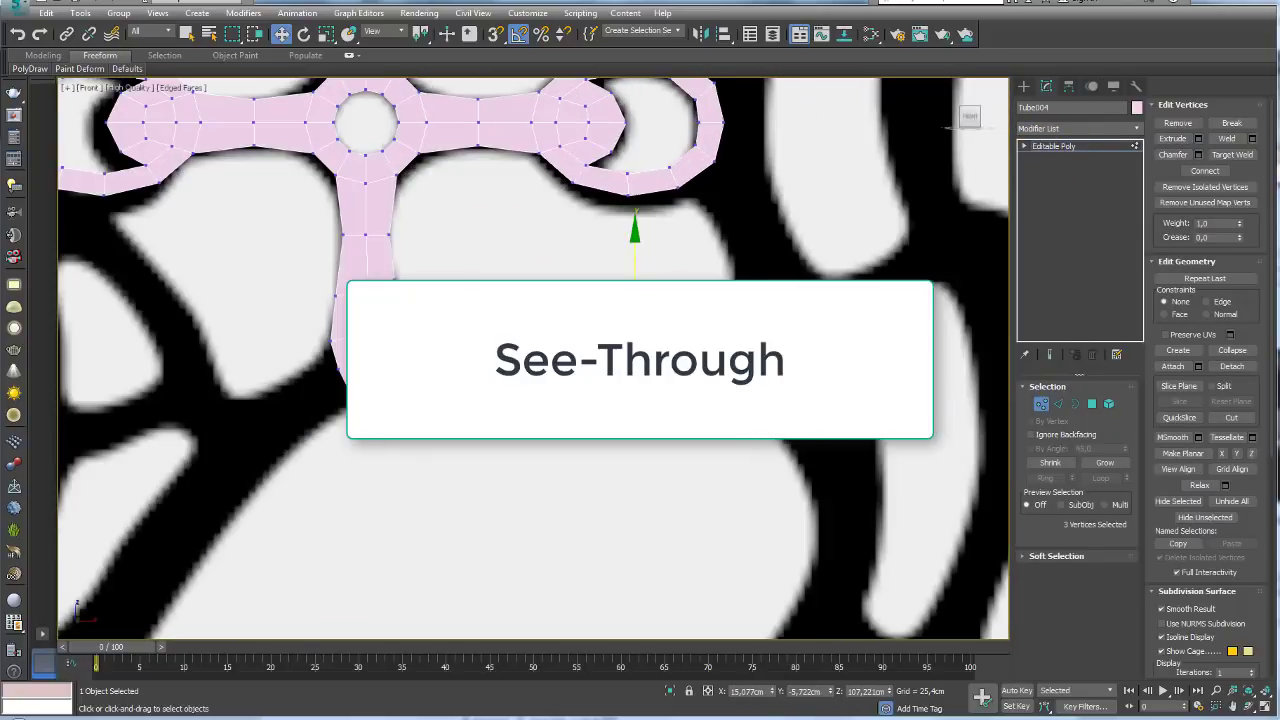
# - Make the mesh see-through with Alt+X and set the Front viewport's shading to Standard
pyautogui.hotkey('alt', 'x')
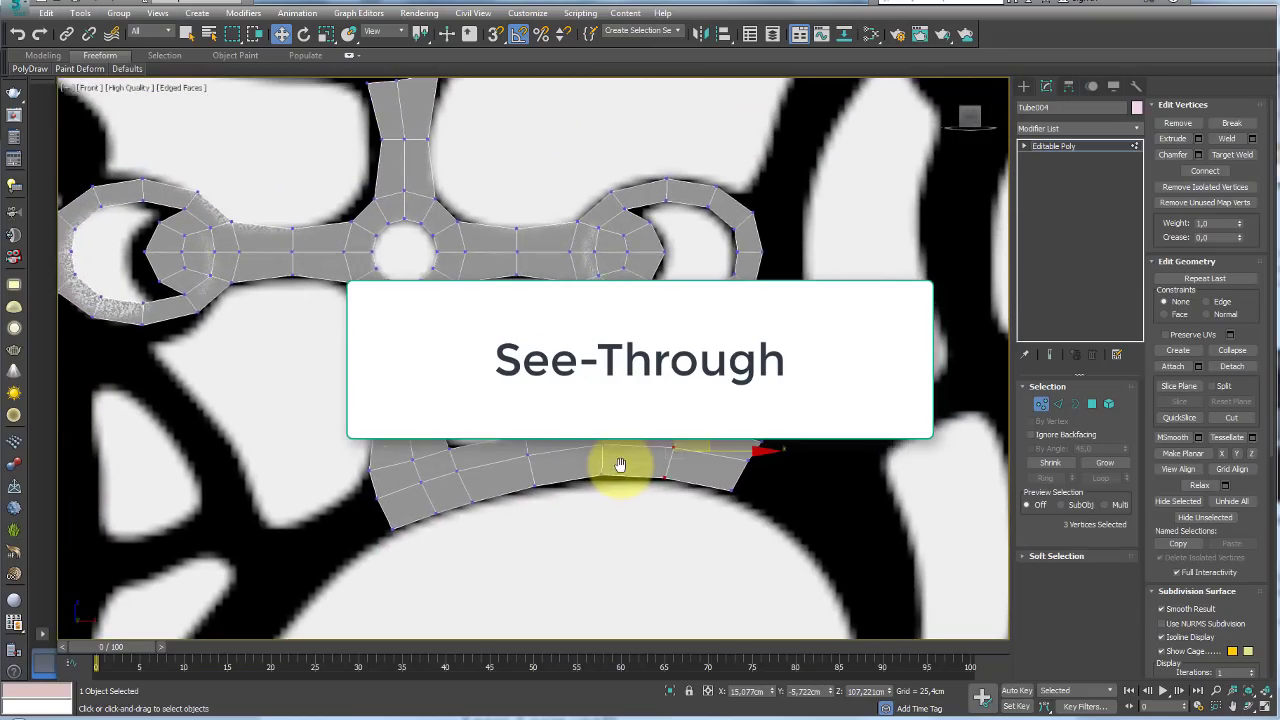
pyautogui.moveTo(614, 463)
pyautogui.keyDown('alt'); pyautogui.mouseDown(button='middle')
pyautogui.moveTo(596, 477)
pyautogui.moveTo(604, 485)
pyautogui.moveTo(633, 476)
pyautogui.moveTo(612, 464)
pyautogui.moveTo(603, 477)
pyautogui.mouseUp(button='middle'); pyautogui.keyUp('alt')
pyautogui.click(160, 88)
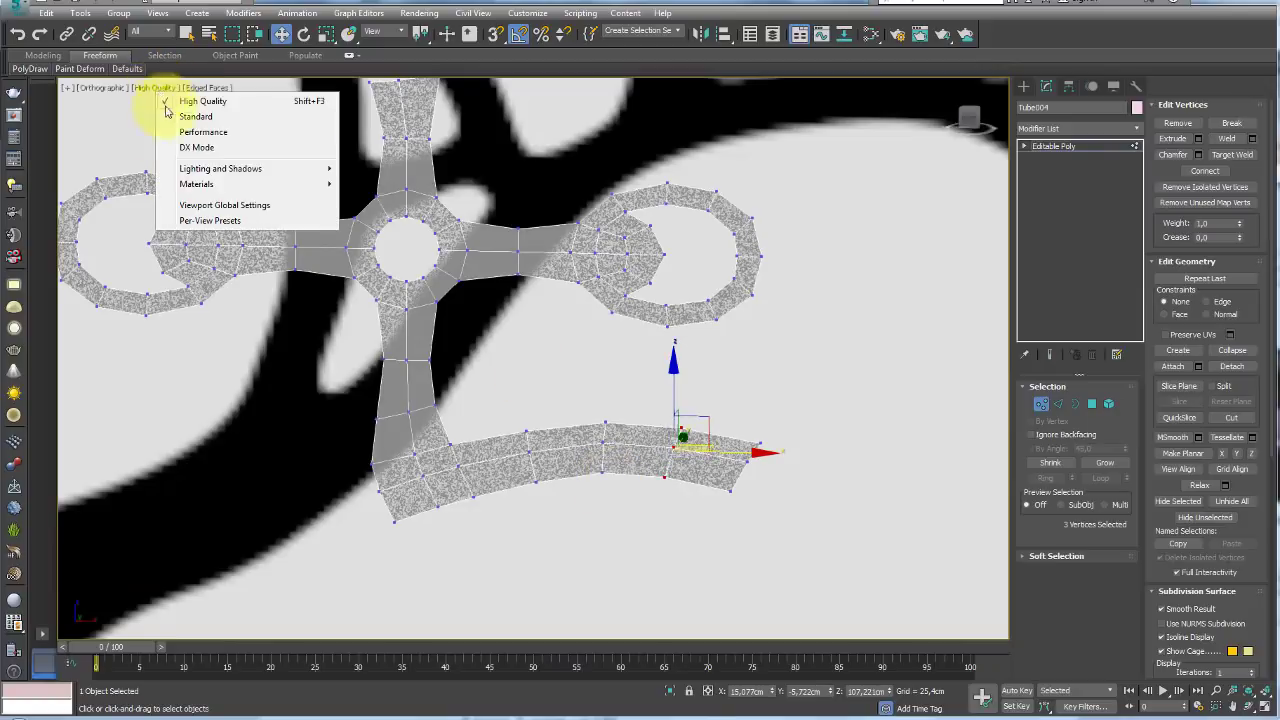
pyautogui.moveTo(220, 168)
pyautogui.click(378, 221)
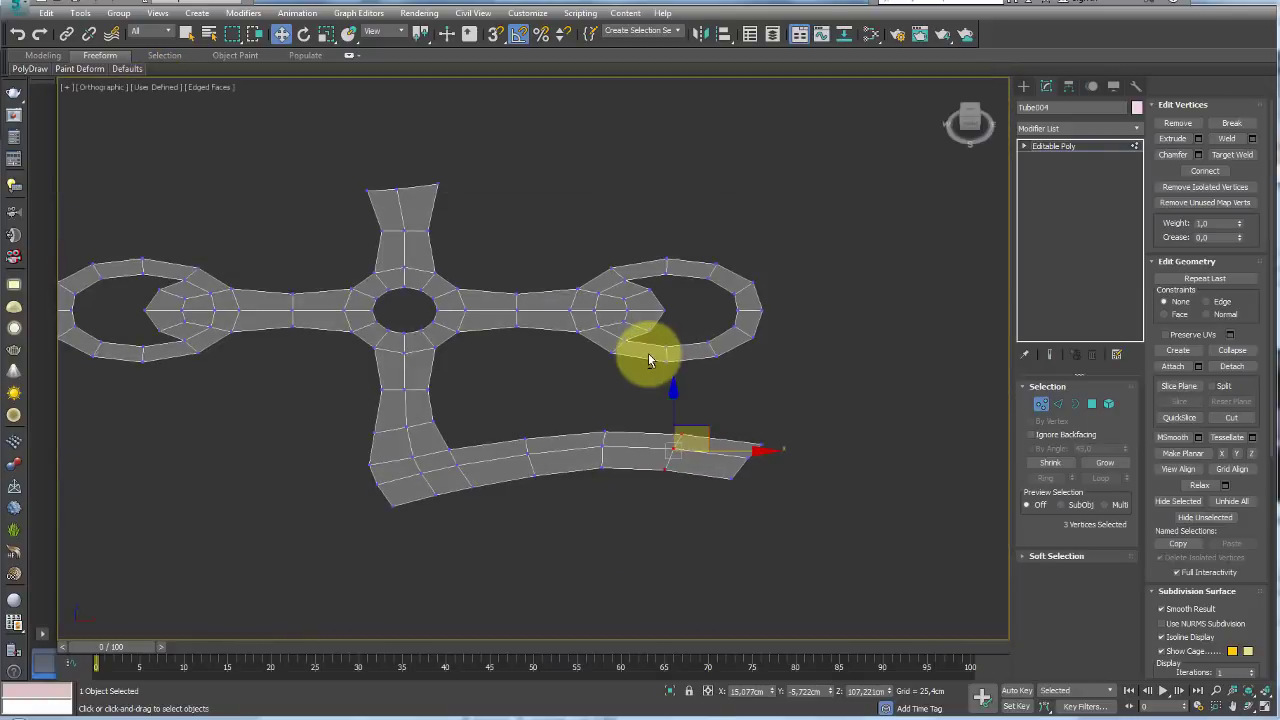
pyautogui.moveTo(648, 360)
pyautogui.keyDown('alt'); pyautogui.mouseDown(button='middle')
pyautogui.moveTo(657, 320)
pyautogui.moveTo(644, 297)
pyautogui.mouseUp(button='middle'); pyautogui.keyUp('alt')
pyautogui.press('f')
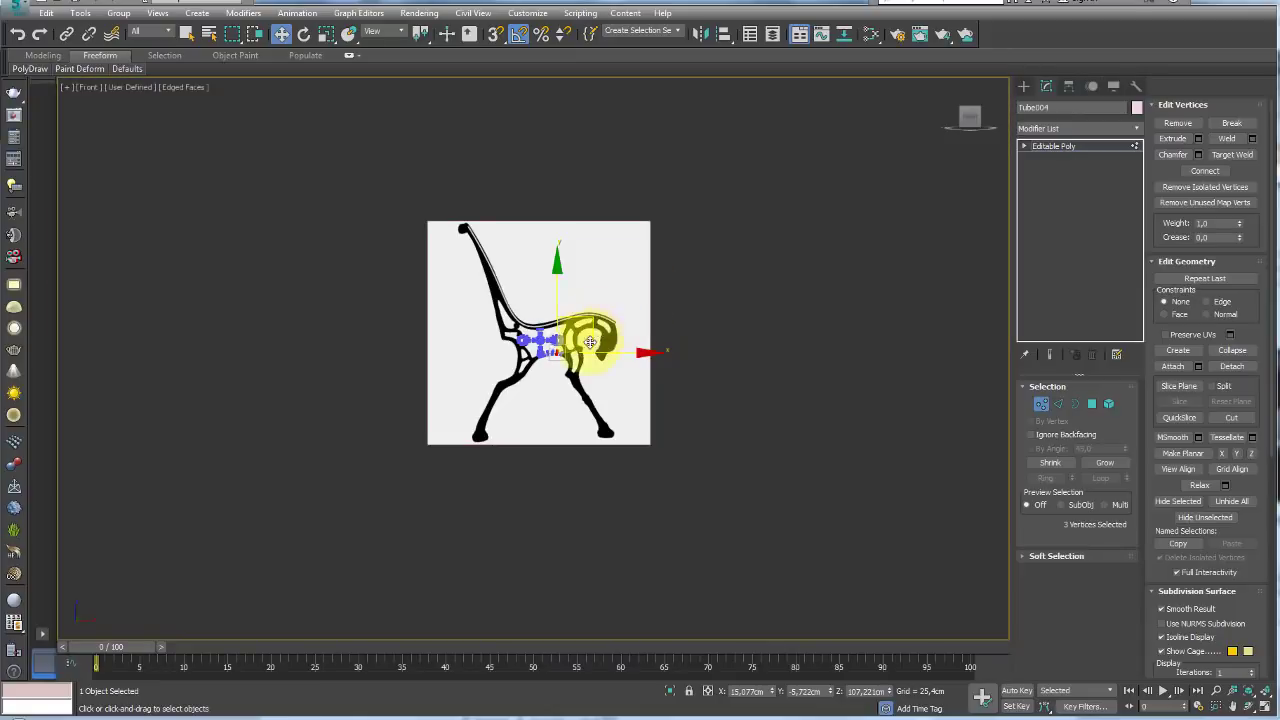
pyautogui.scroll(5, 575, 340)
pyautogui.scroll(3, 579, 380)
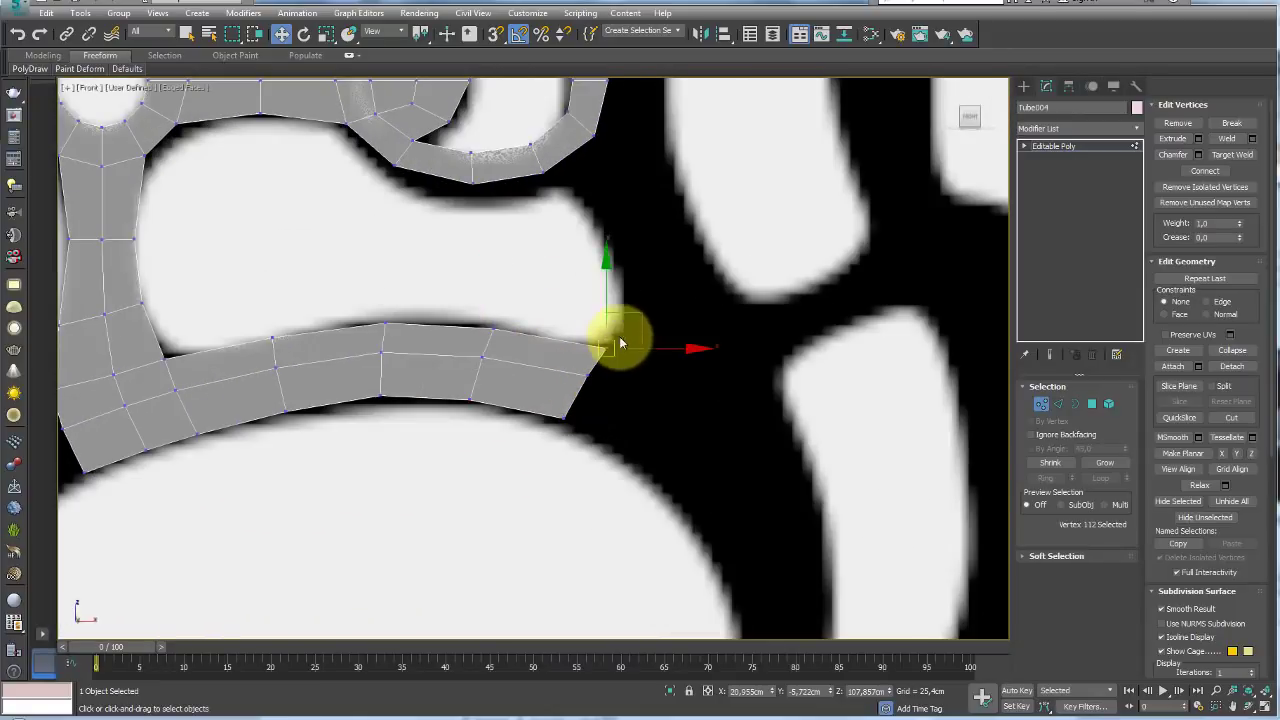
pyautogui.moveTo(637, 314)
pyautogui.mouseDown()
pyautogui.moveTo(666, 177)
pyautogui.moveTo(765, 95)
pyautogui.mouseUp()
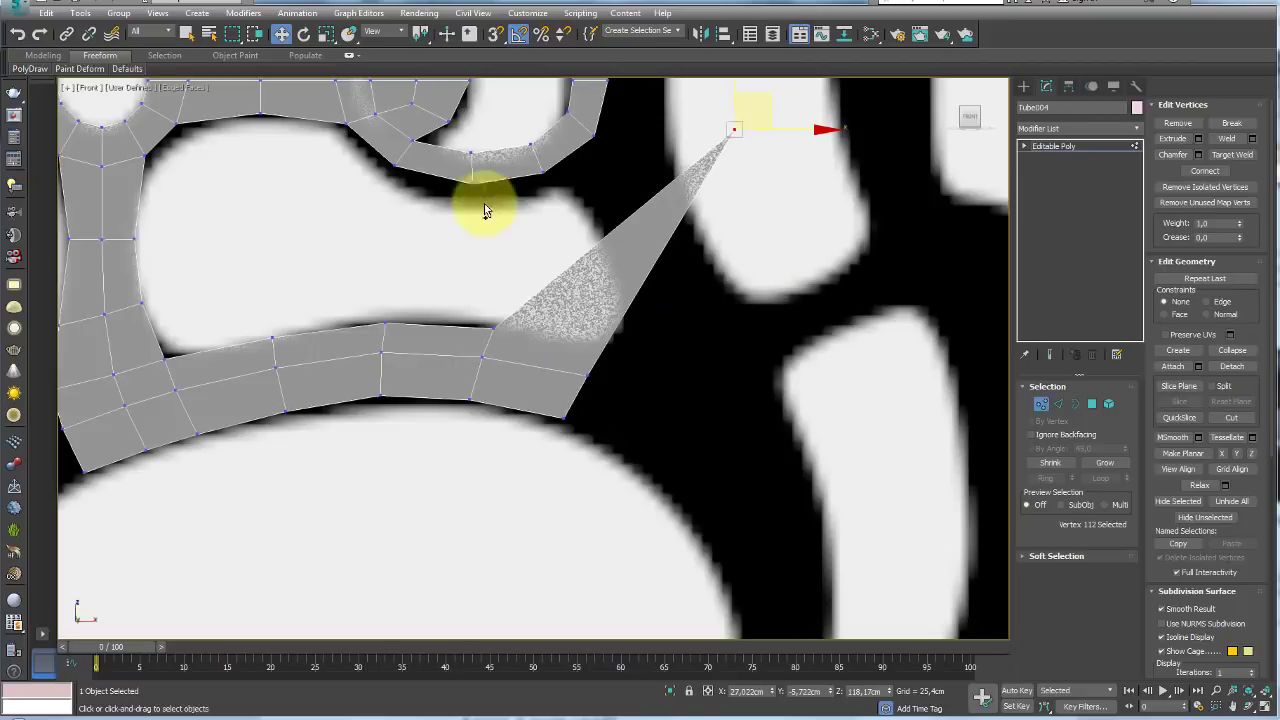
pyautogui.hotkey('ctrl', 'z')
pyautogui.click(129, 88)
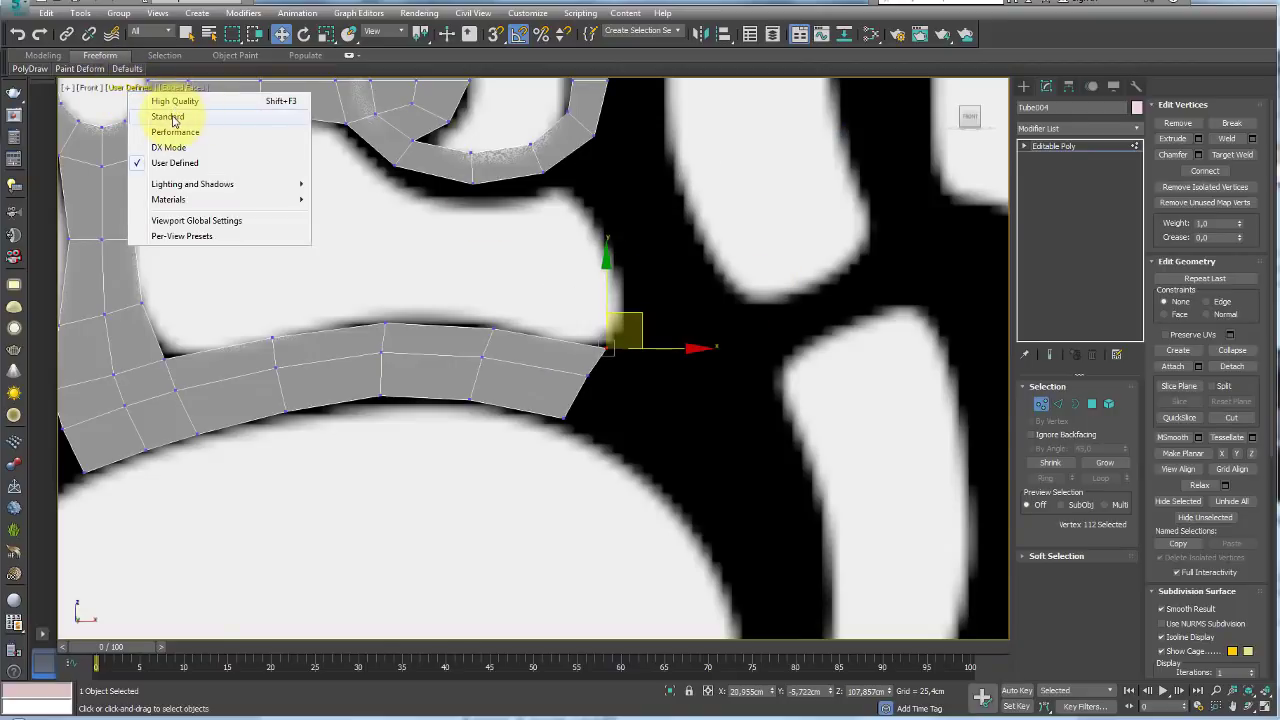
pyautogui.click(167, 116)
# - Move the strip's end vertex up-right so it sits on the black bar
pyautogui.moveTo(583, 329); pyautogui.dragTo(571, 294, button='middle')
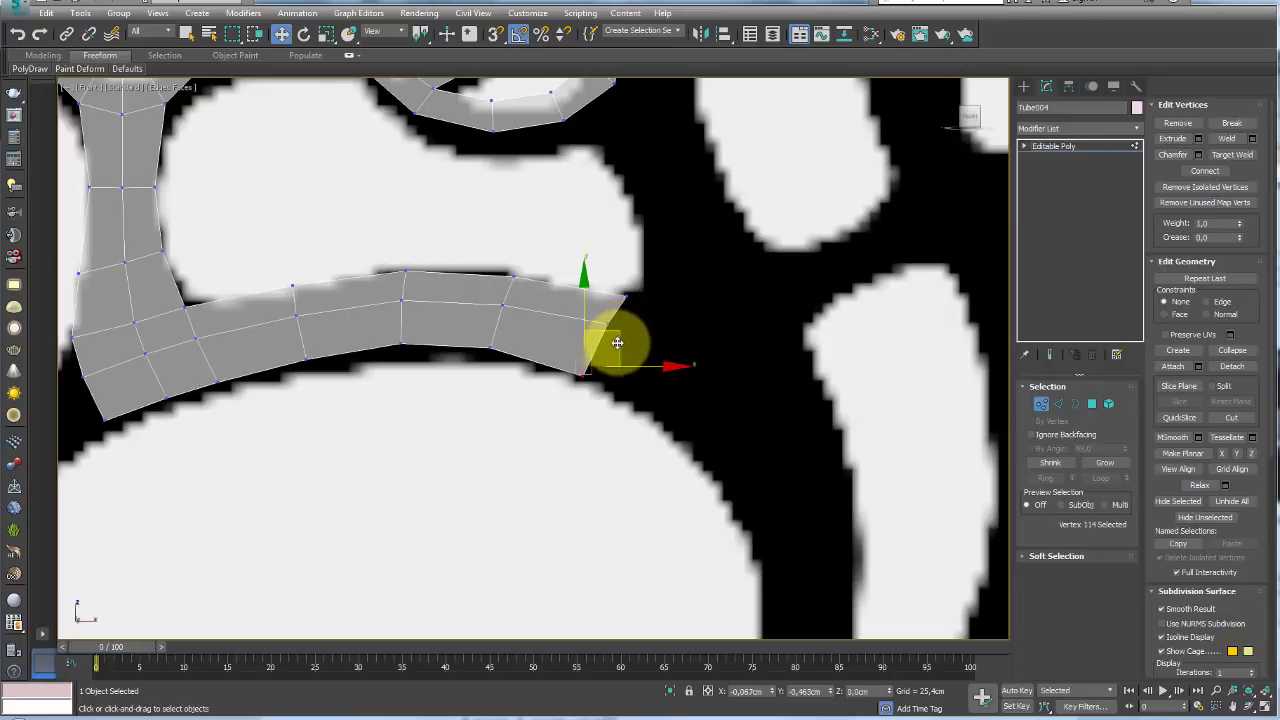
pyautogui.moveTo(617, 343); pyautogui.dragTo(652, 280)
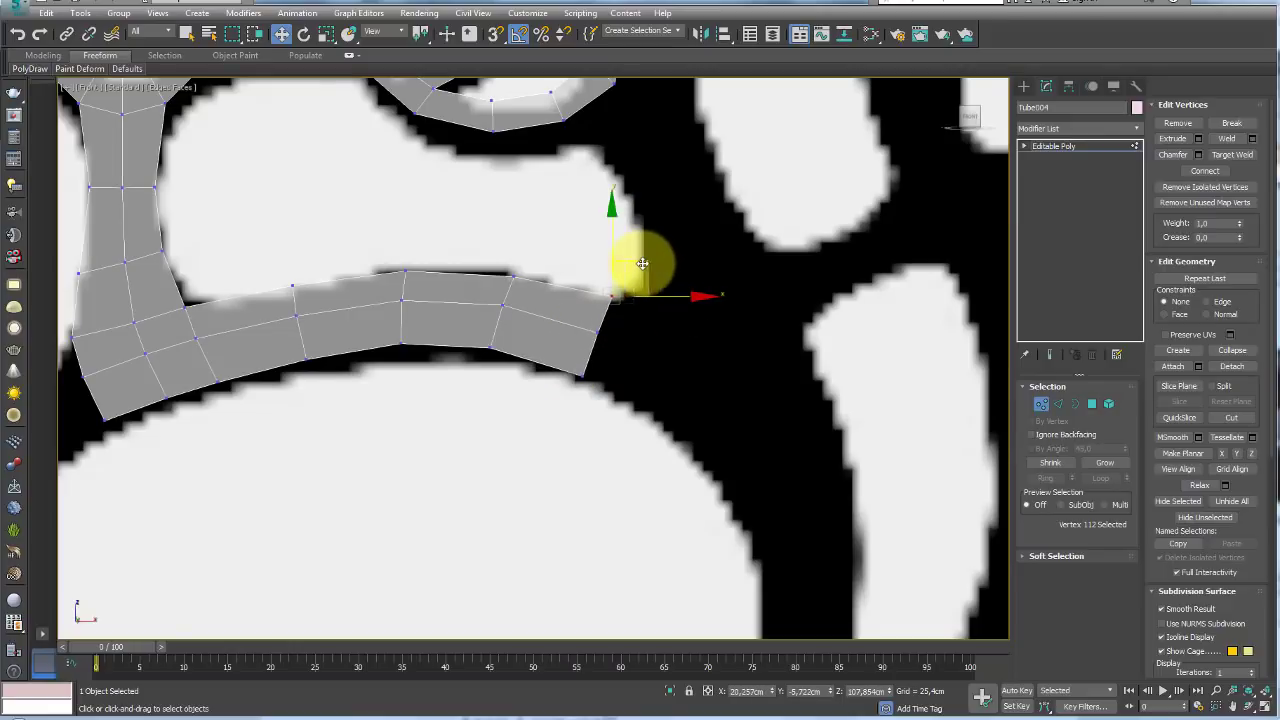
pyautogui.scroll(-2, 386, 306)
pyautogui.scroll(-3, 414, 357)
pyautogui.scroll(-2, 414, 357)
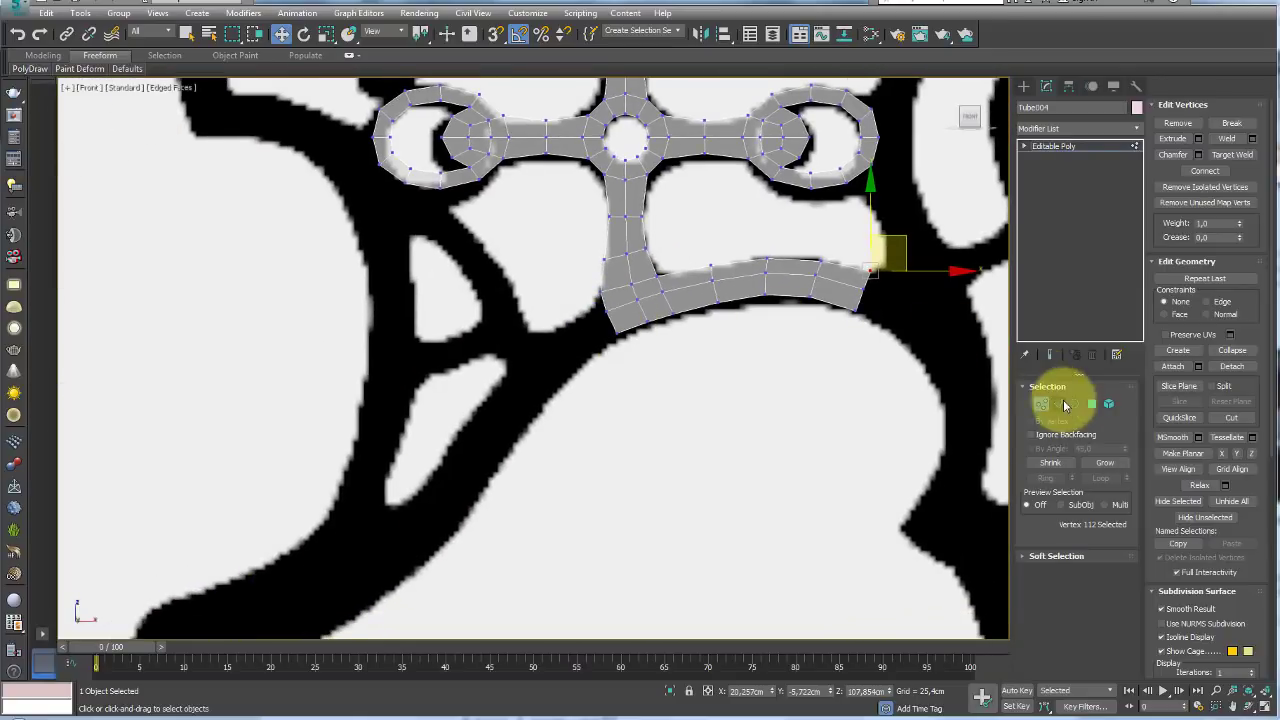
# - Extrude the arm's open end down-left along the black branch and fit its lower end to the outline
pyautogui.click(1056, 404)
pyautogui.scroll(3, 600, 343)
pyautogui.scroll(2, 647, 300)
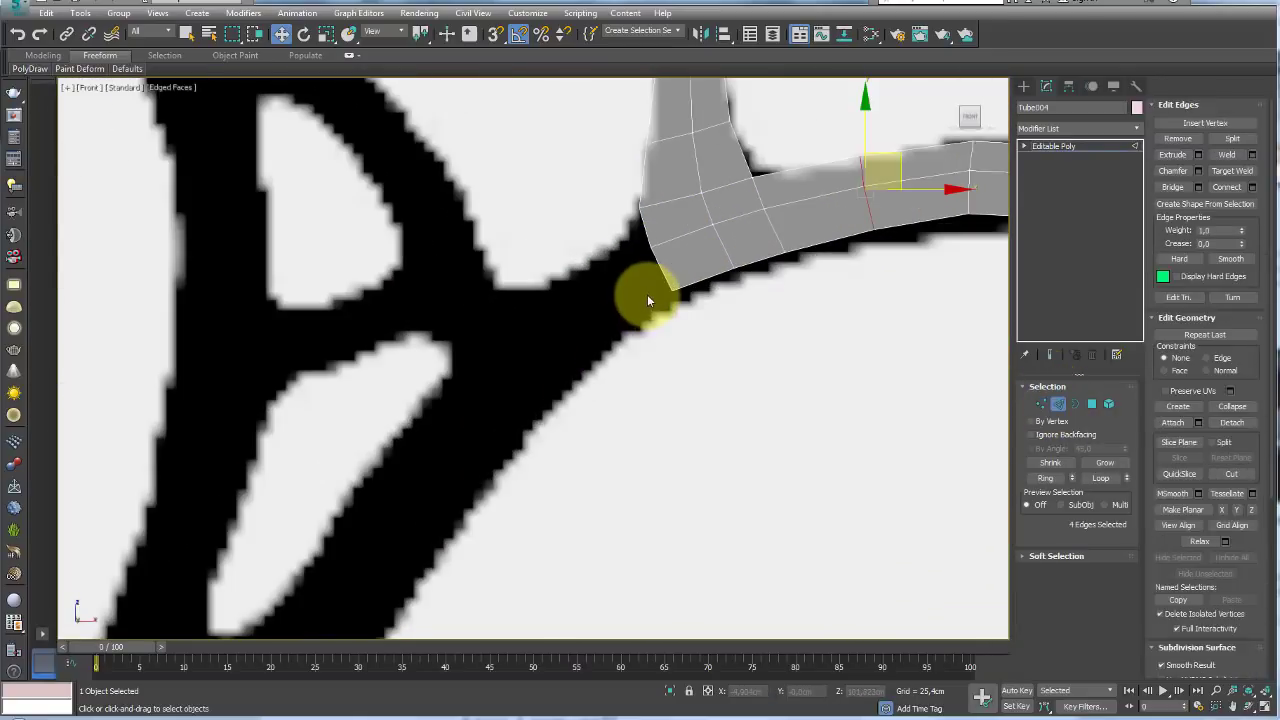
pyautogui.click(648, 237)
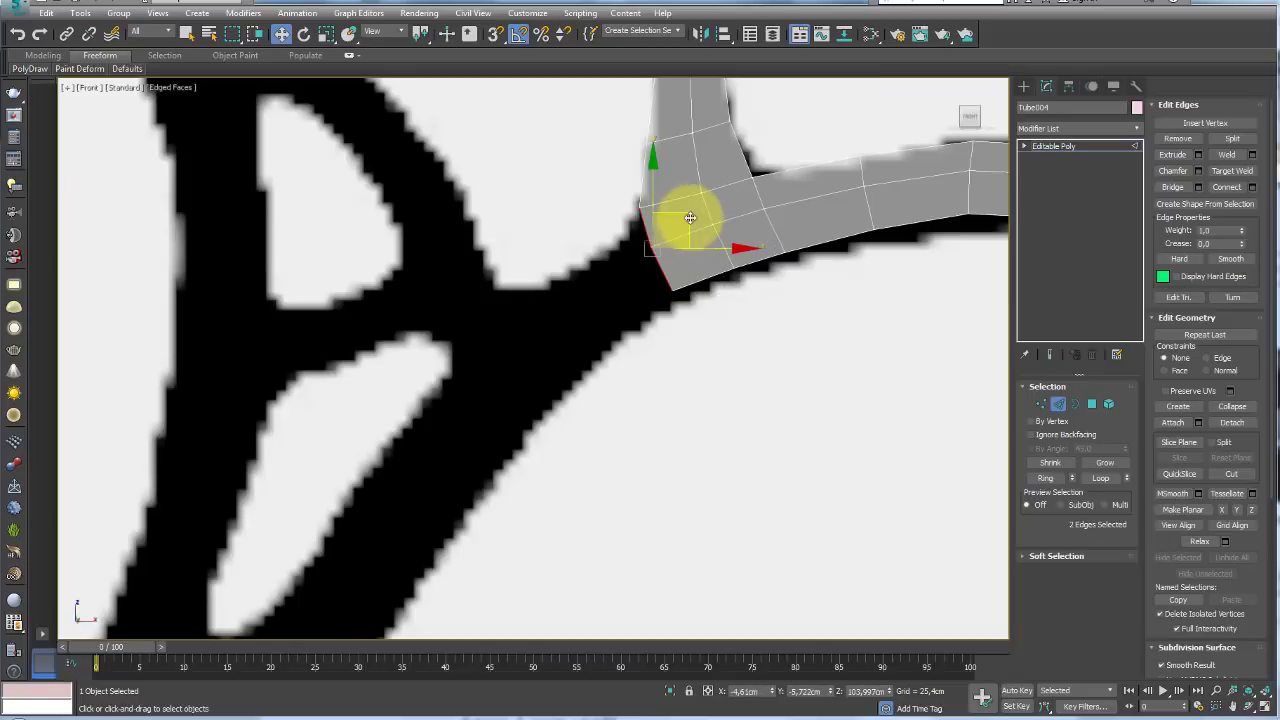
pyautogui.moveTo(690, 217); pyautogui.dragTo(572, 331)
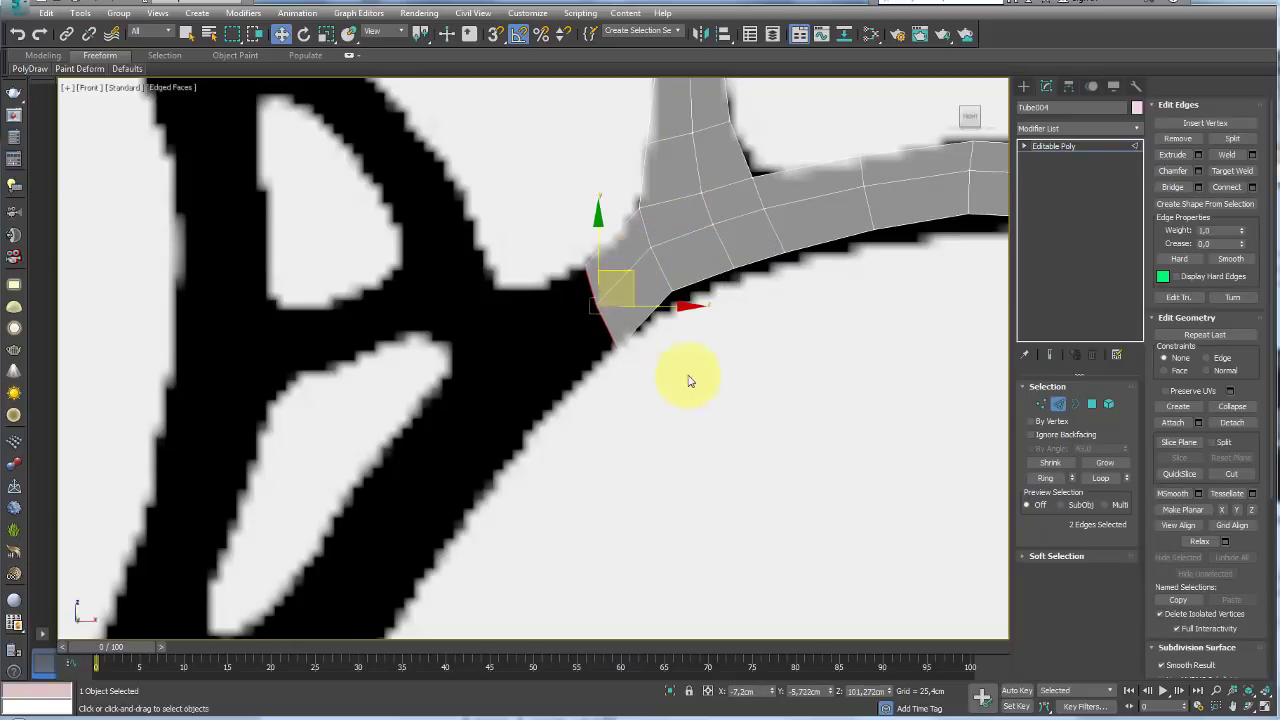
pyautogui.moveTo(625, 270)
pyautogui.mouseDown()
pyautogui.moveTo(543, 317)
pyautogui.moveTo(563, 328)
pyautogui.moveTo(411, 450)
pyautogui.mouseUp()
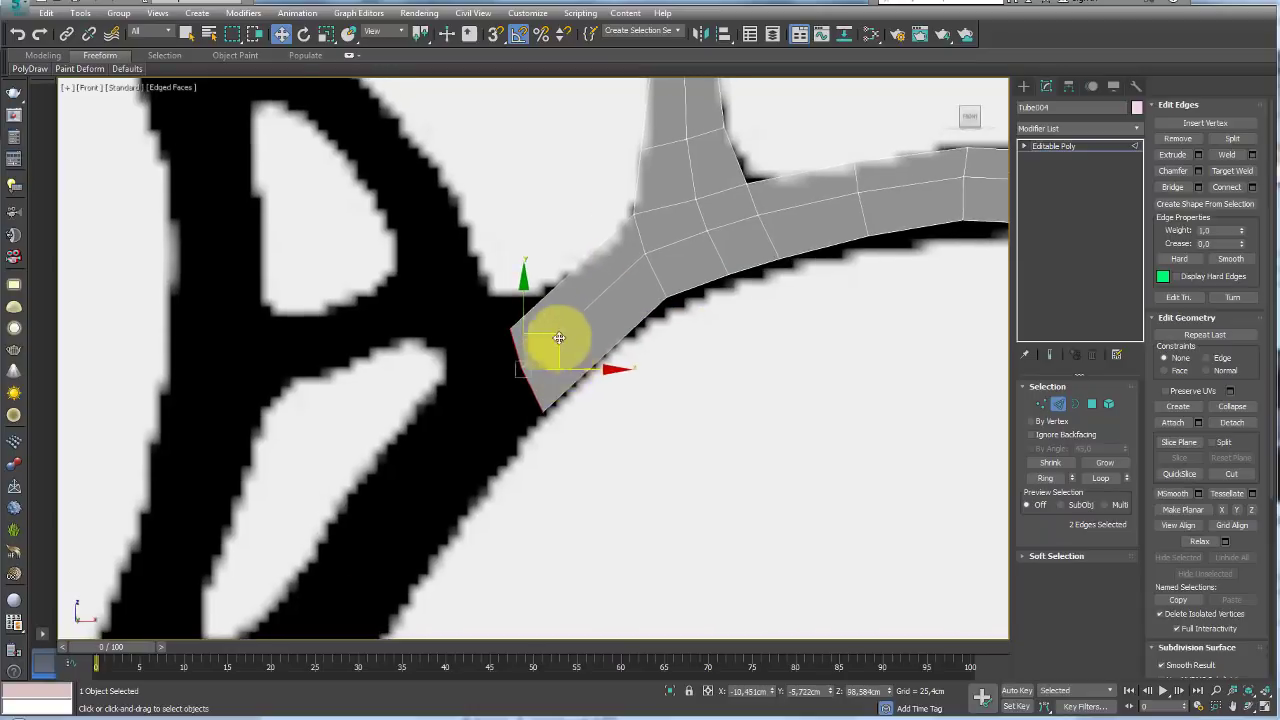
pyautogui.scroll(-2, 391, 480)
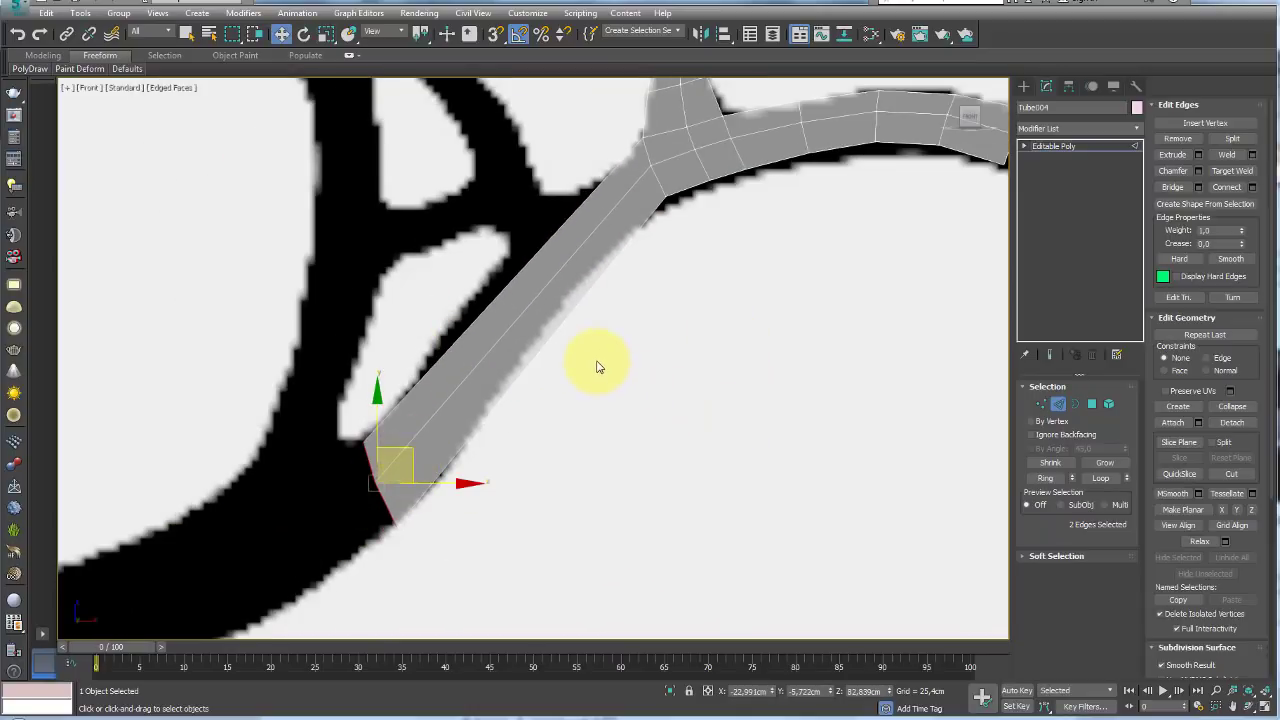
pyautogui.moveTo(401, 449); pyautogui.dragTo(411, 447)
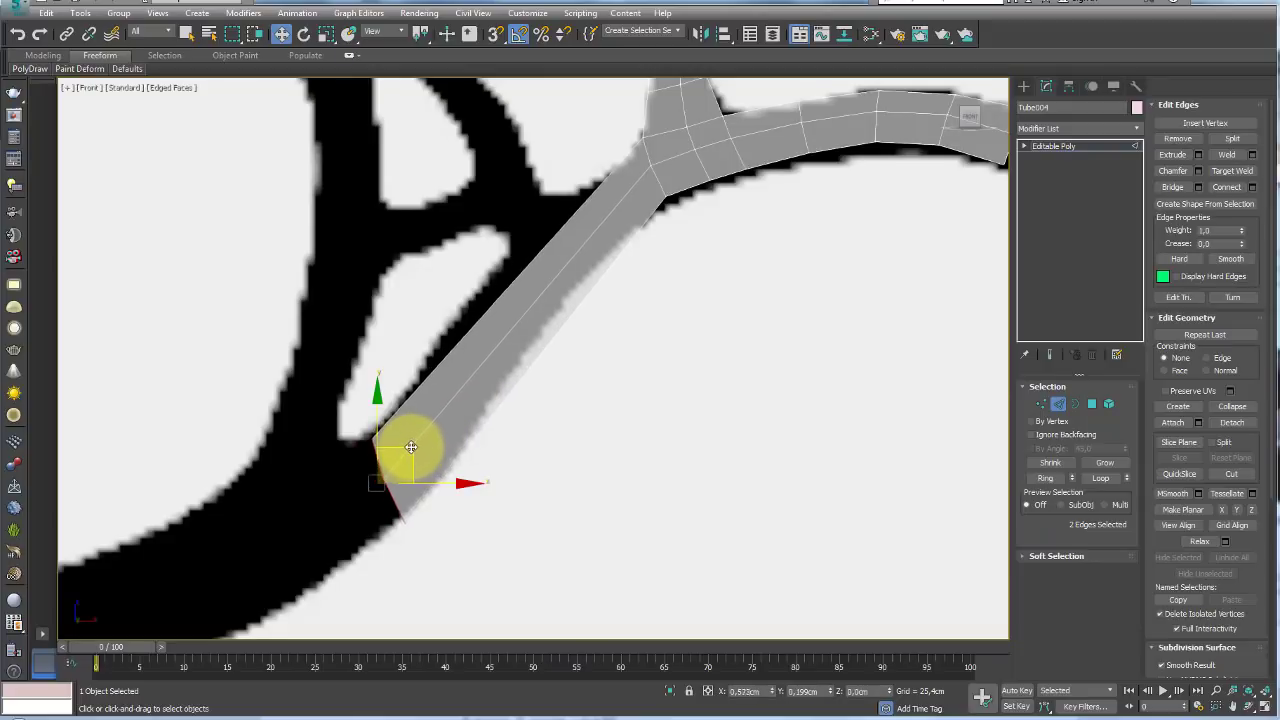
# - Connect the arm's long edges with a cross edge, then rotate and shift it to bend the arm
pyautogui.moveTo(658, 408); pyautogui.dragTo(486, 260)
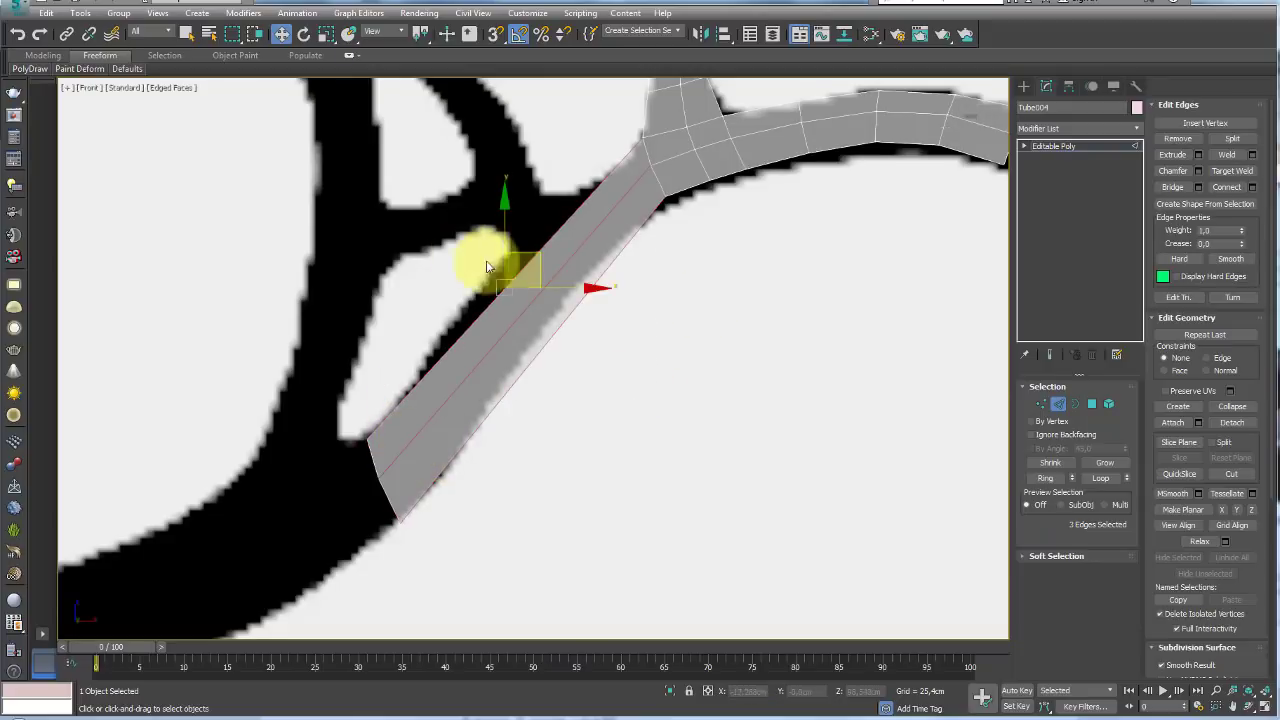
pyautogui.click(1229, 189)
pyautogui.scroll(1, 514, 308)
pyautogui.scroll(3, 551, 305)
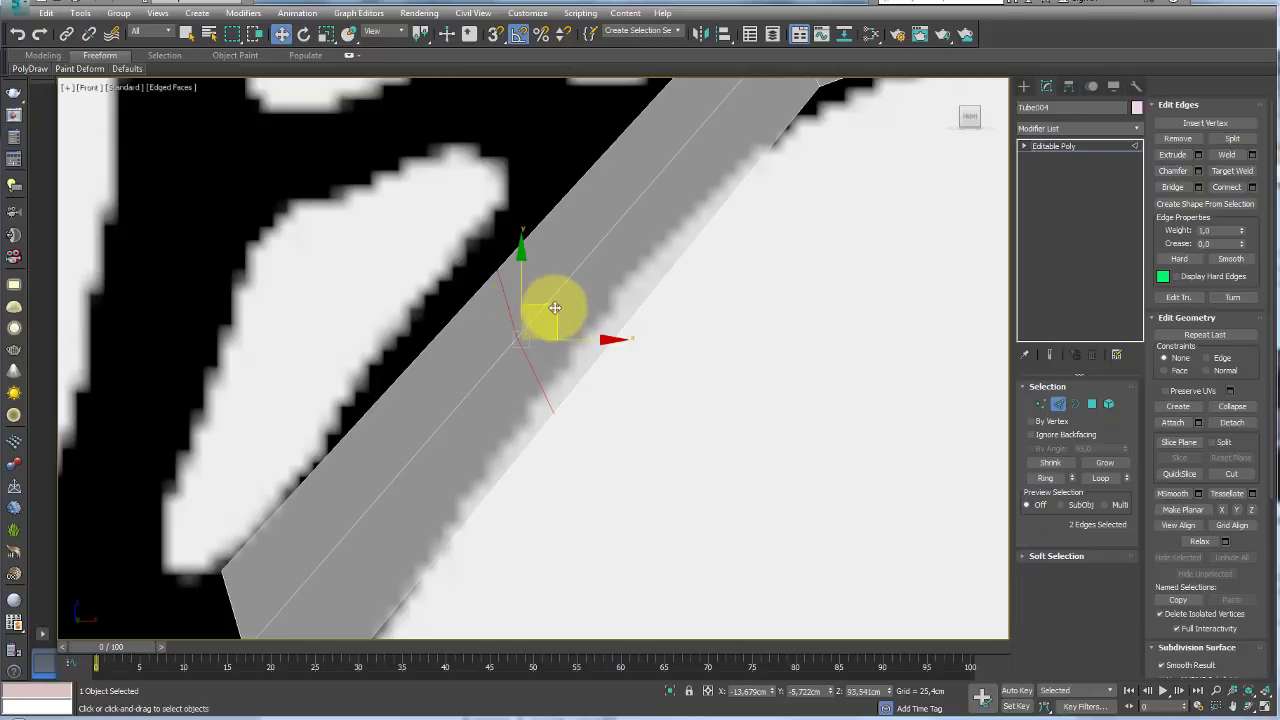
pyautogui.moveTo(551, 305); pyautogui.dragTo(522, 265, button='middle')
pyautogui.press('e')
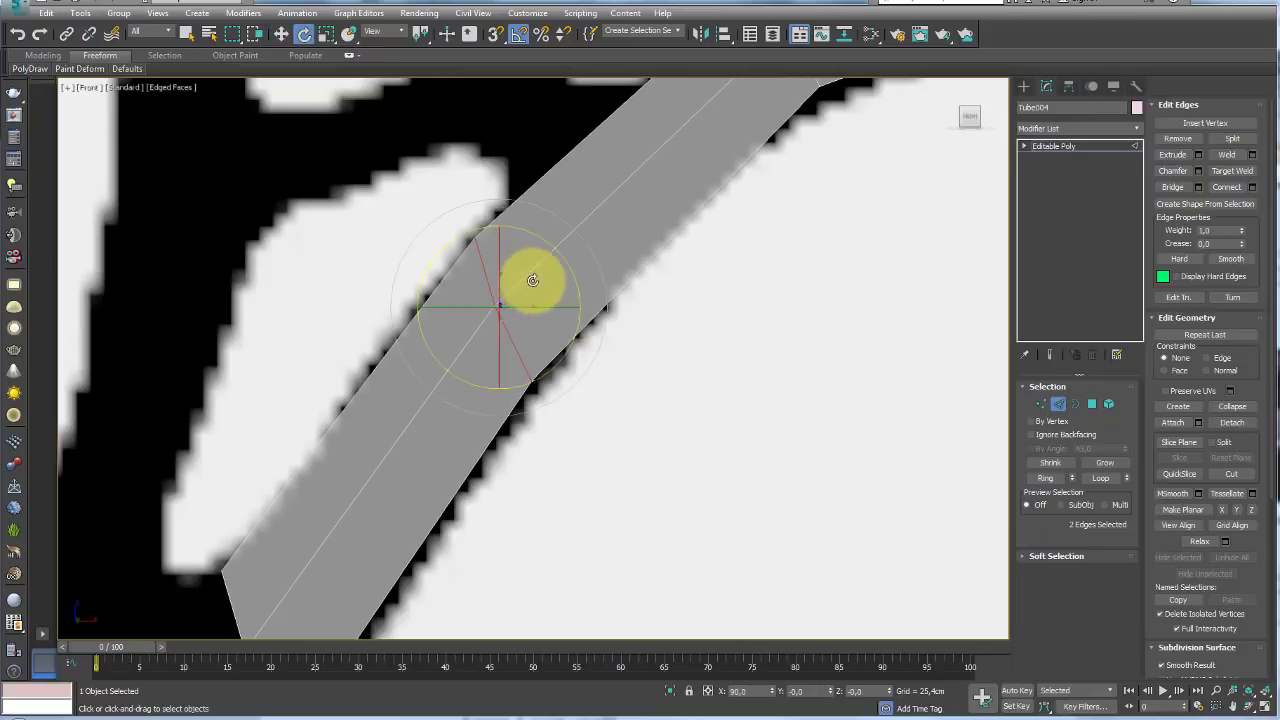
pyautogui.moveTo(571, 265); pyautogui.dragTo(561, 240)
pyautogui.press('w')
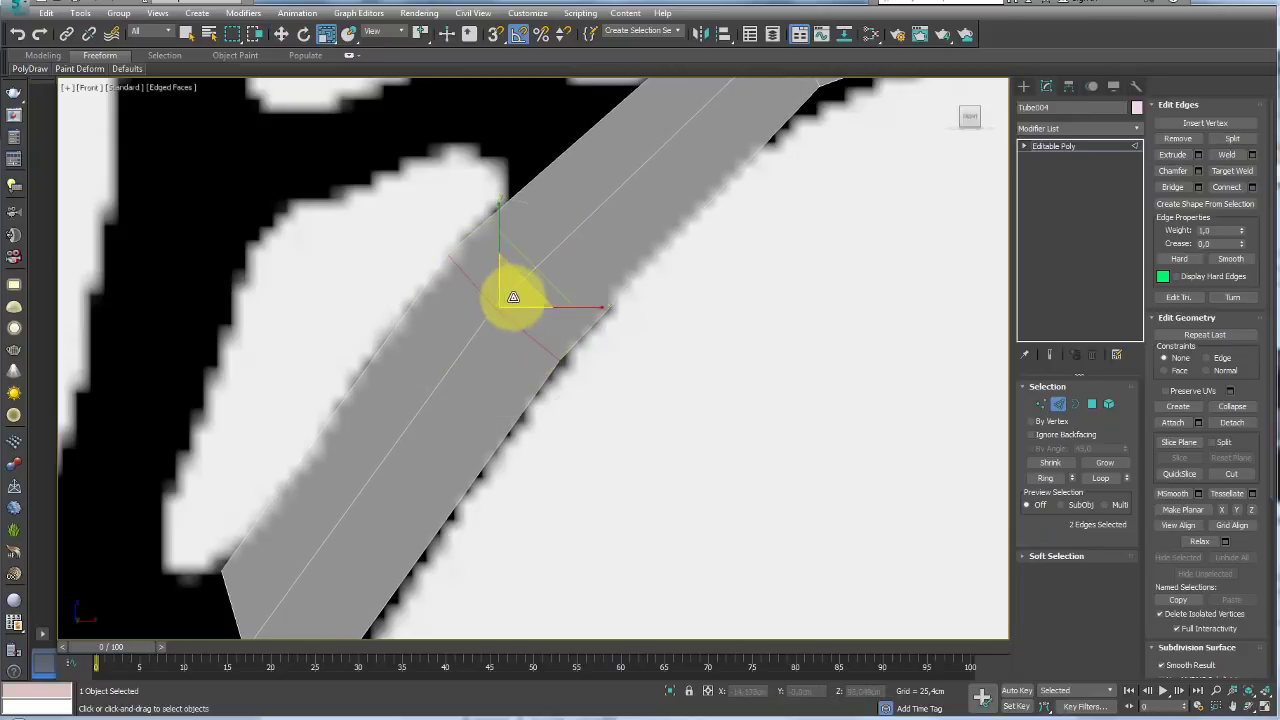
pyautogui.moveTo(509, 291); pyautogui.dragTo(537, 276)
pyautogui.scroll(-2, 537, 276)
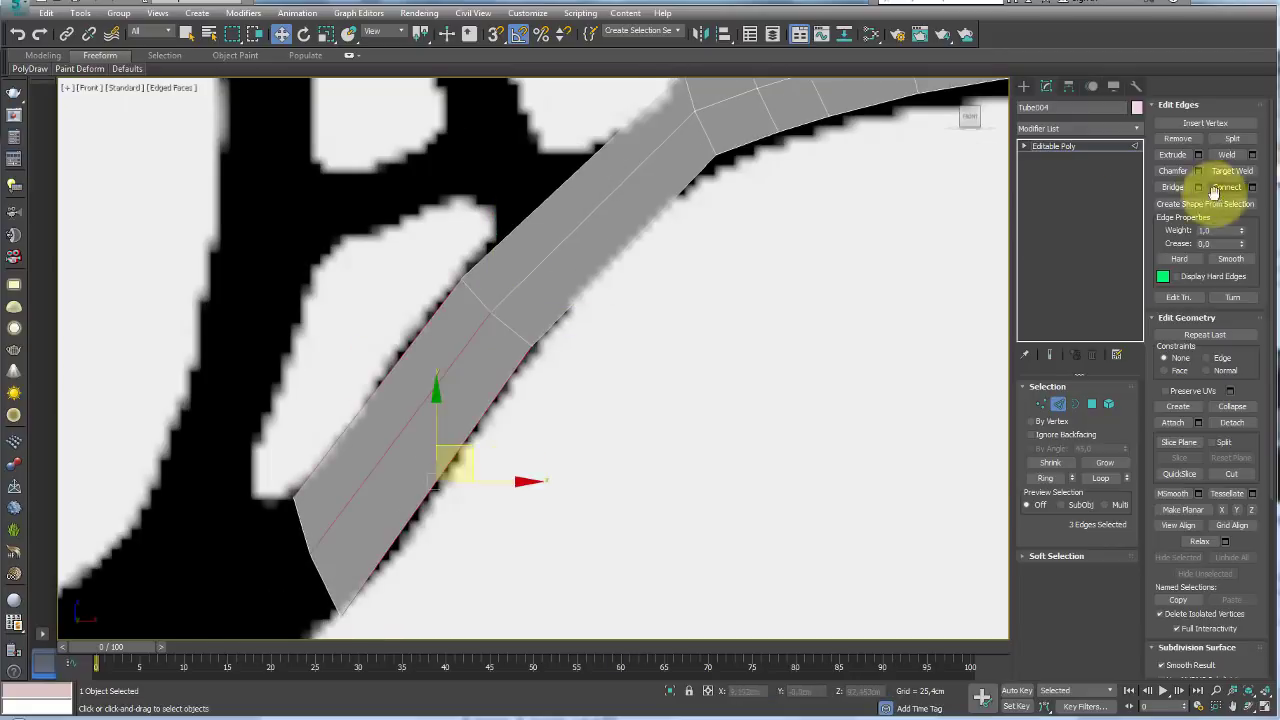
# - Reshape the edges and vertices at the branch junction to follow the reference
pyautogui.moveTo(772, 434); pyautogui.dragTo(929, 263, button='middle')
pyautogui.moveTo(624, 283); pyautogui.dragTo(686, 271, button='middle')
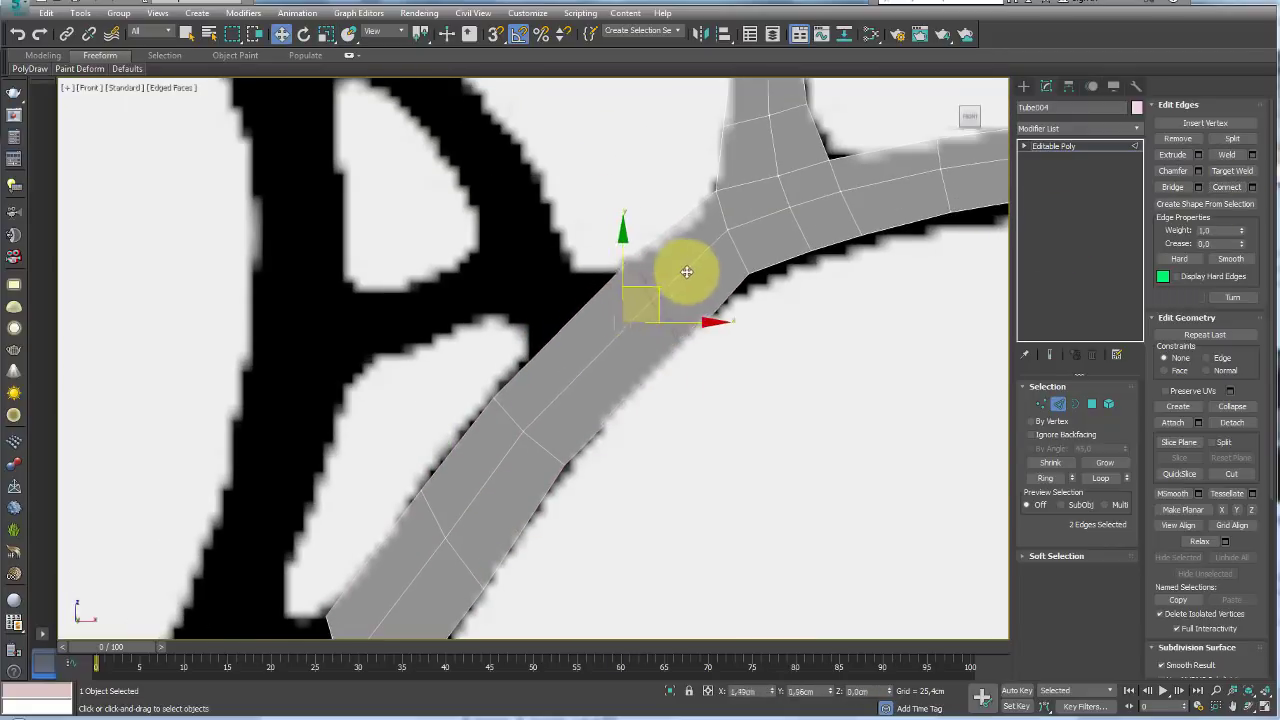
pyautogui.keyDown('ctrl'); pyautogui.click(577, 306); pyautogui.keyUp('ctrl')
pyautogui.moveTo(655, 372); pyautogui.dragTo(686, 263)
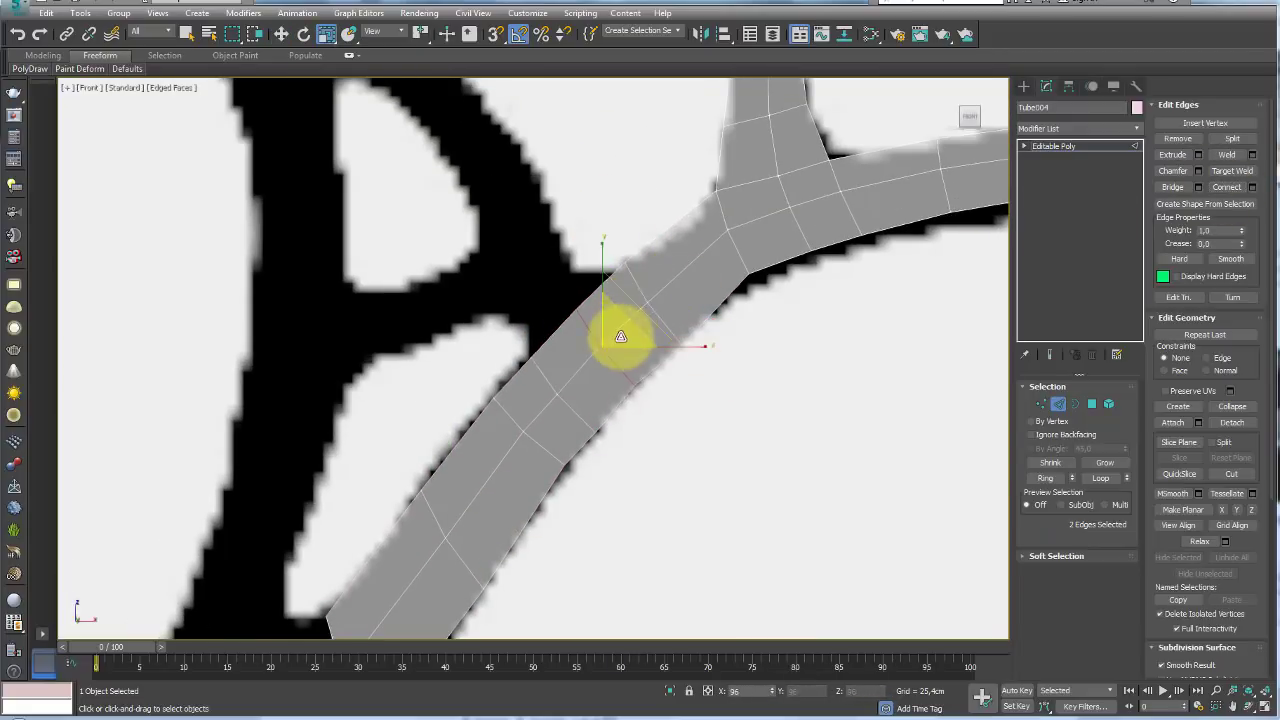
pyautogui.press('1')
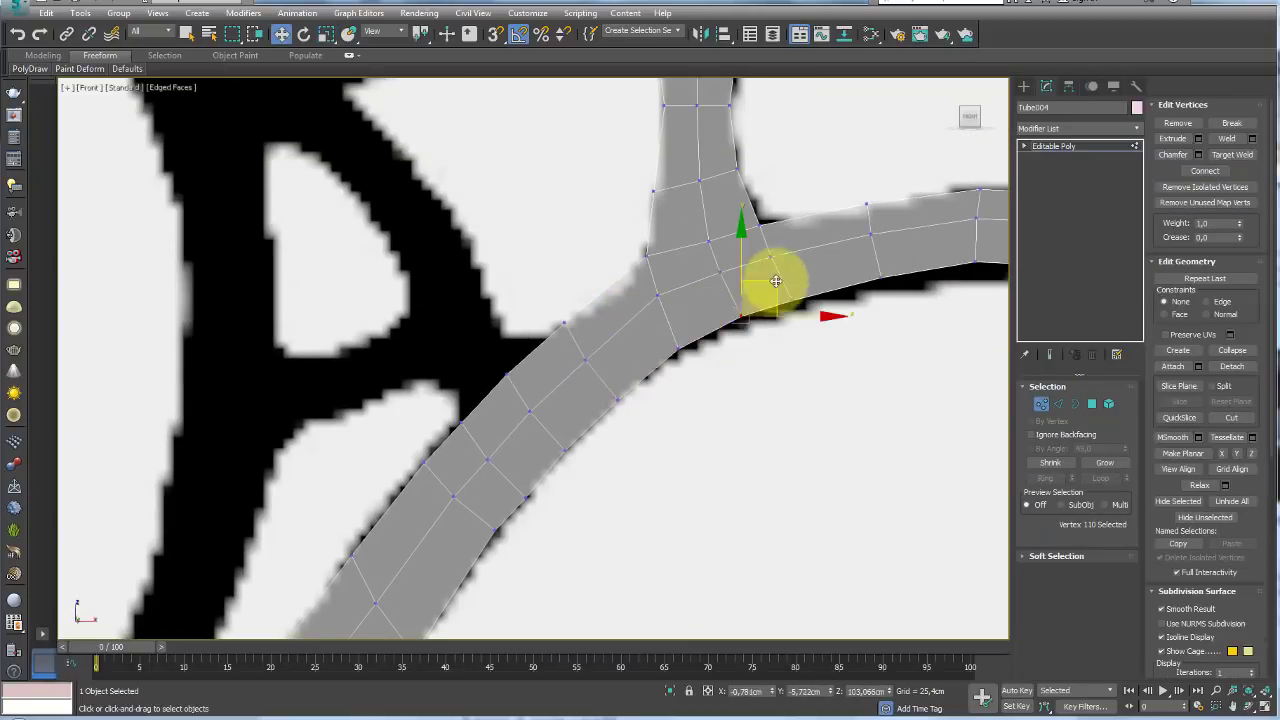
pyautogui.moveTo(591, 299); pyautogui.dragTo(623, 263, button='middle')
pyautogui.click(514, 357)
pyautogui.press('2')
# - Extrude a new section from the junction, rotate it about 15 degrees, and extend it up-left
pyautogui.keyDown('ctrl'); pyautogui.click(500, 306); pyautogui.keyUp('ctrl')
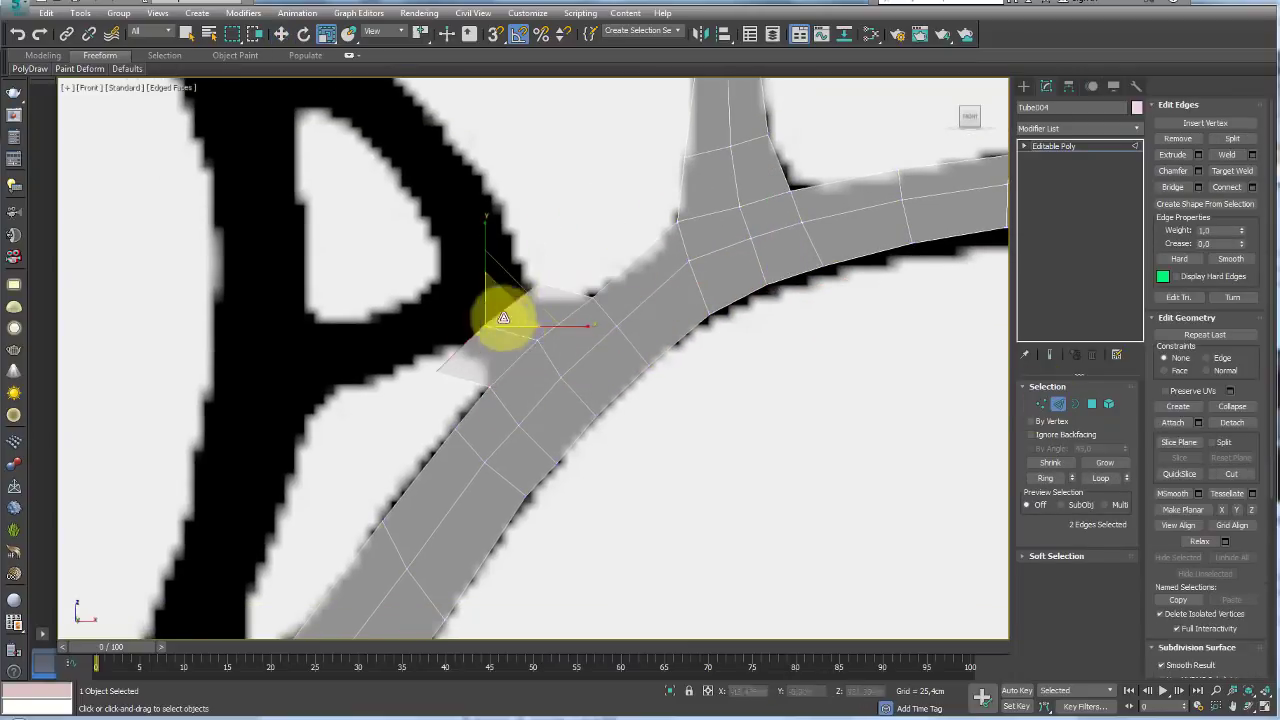
pyautogui.moveTo(530, 282); pyautogui.dragTo(582, 326, button='middle')
pyautogui.press('e')
pyautogui.moveTo(577, 337); pyautogui.dragTo(609, 285)
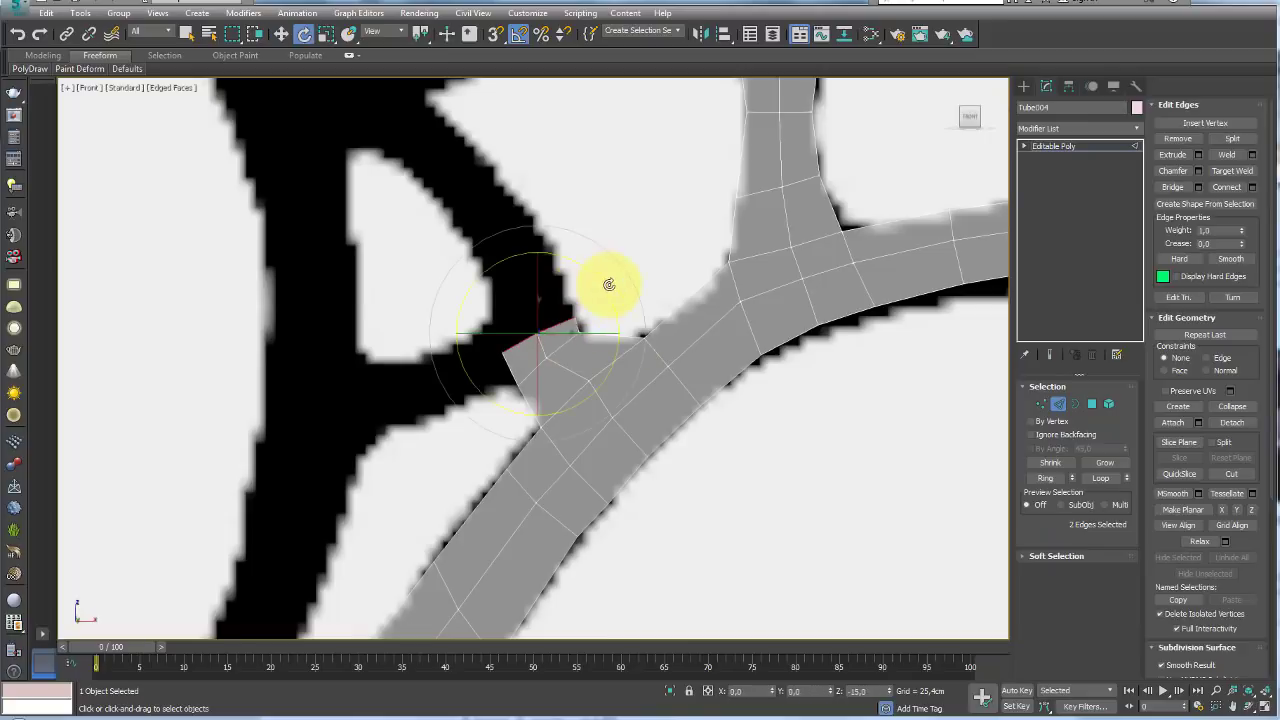
pyautogui.press('e')
pyautogui.scroll(-3, 520, 280)
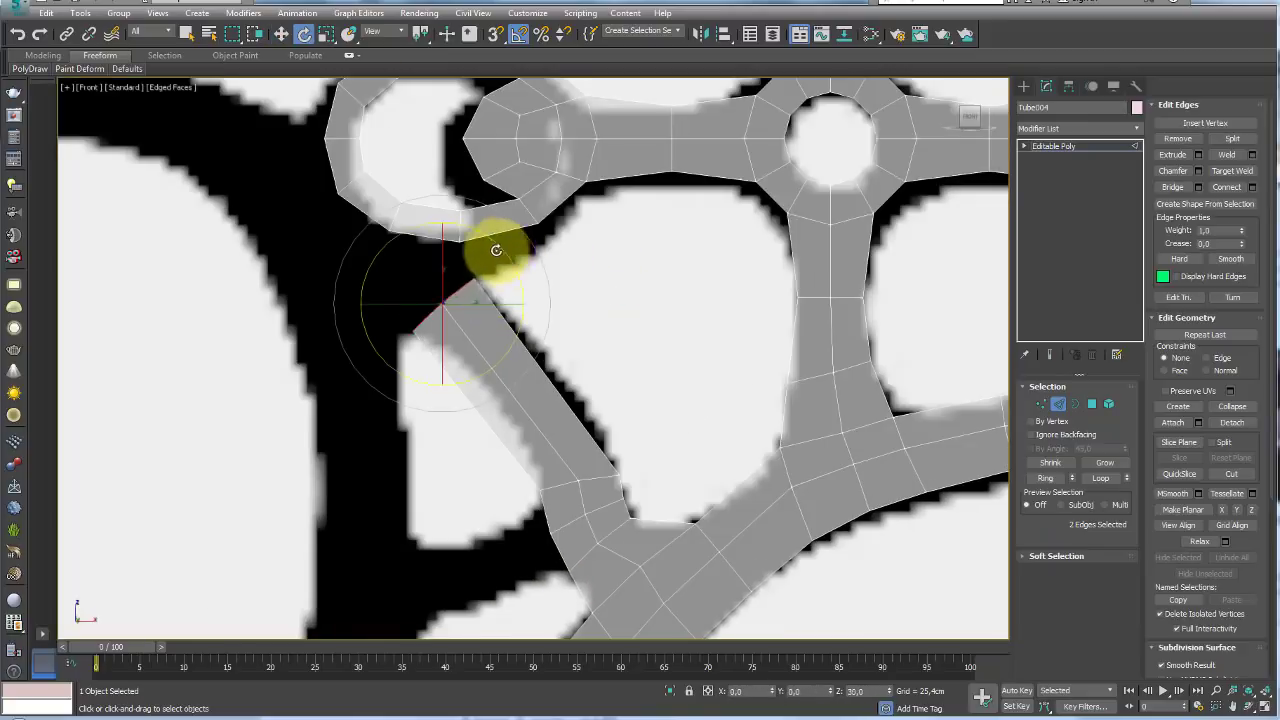
pyautogui.press('w')
pyautogui.moveTo(457, 266); pyautogui.dragTo(514, 357)
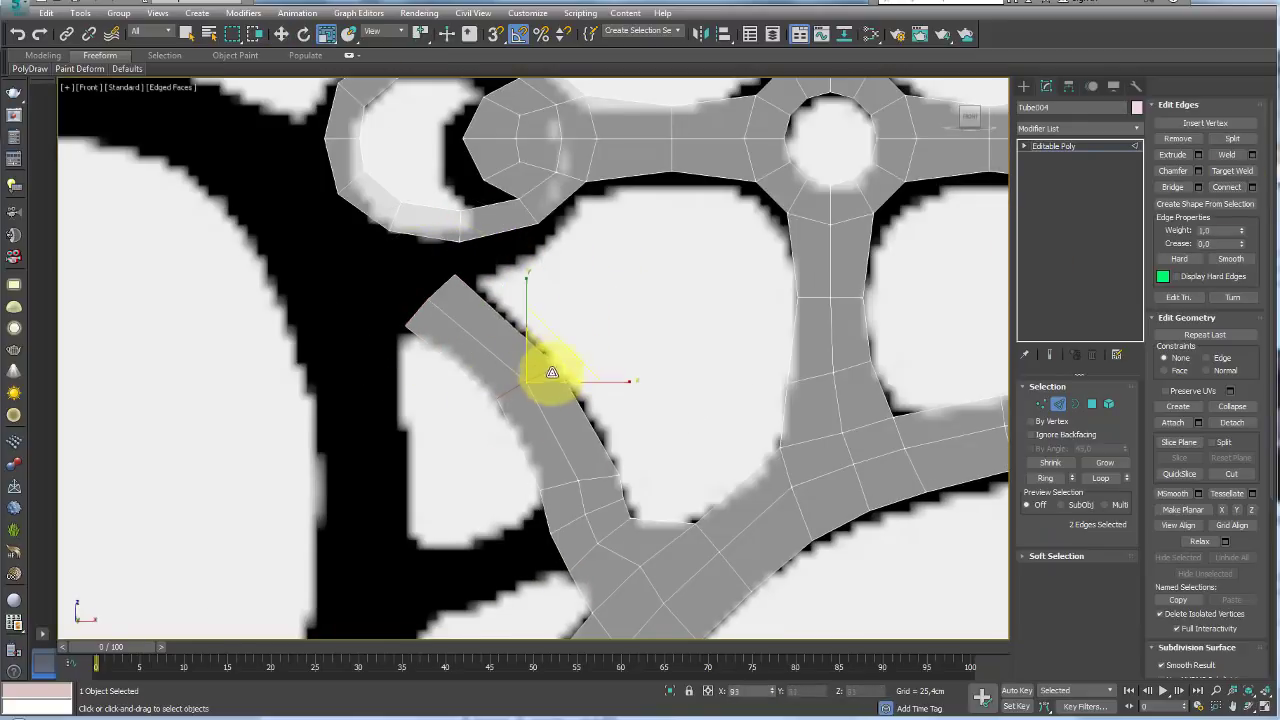
pyautogui.press('r')
pyautogui.press('w')
# - Extrude a new section from the arm's inner side and move it left toward the dark post
pyautogui.click(580, 405)
pyautogui.moveTo(586, 400); pyautogui.dragTo(591, 414, button='middle')
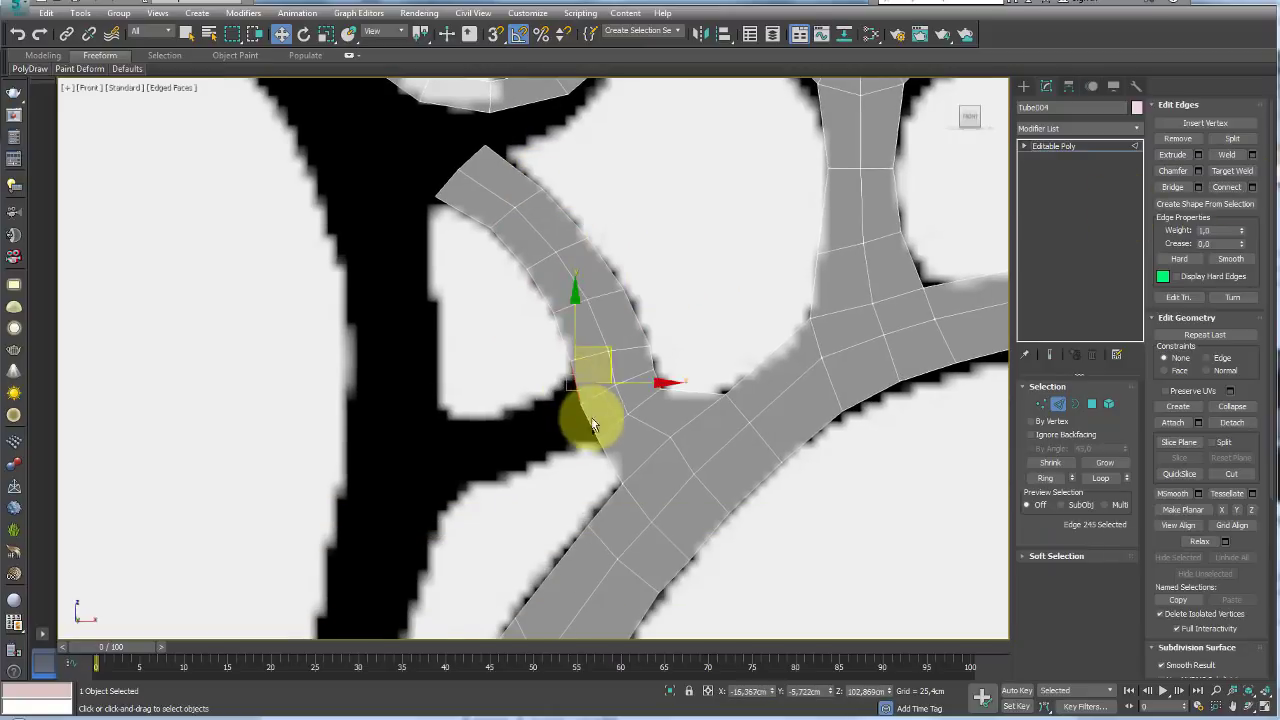
pyautogui.moveTo(562, 434); pyautogui.dragTo(530, 414)
pyautogui.press('r')
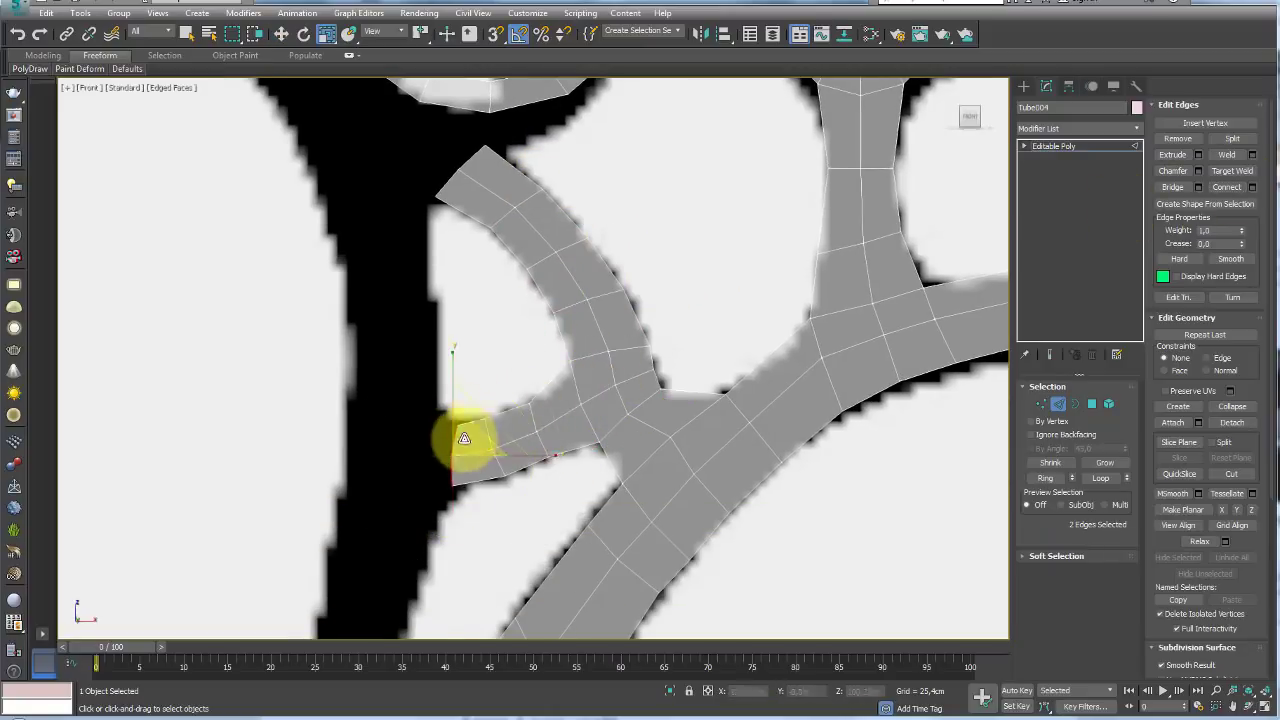
pyautogui.scroll(-3, 517, 348)
pyautogui.scroll(3, 547, 372)
pyautogui.press('w')
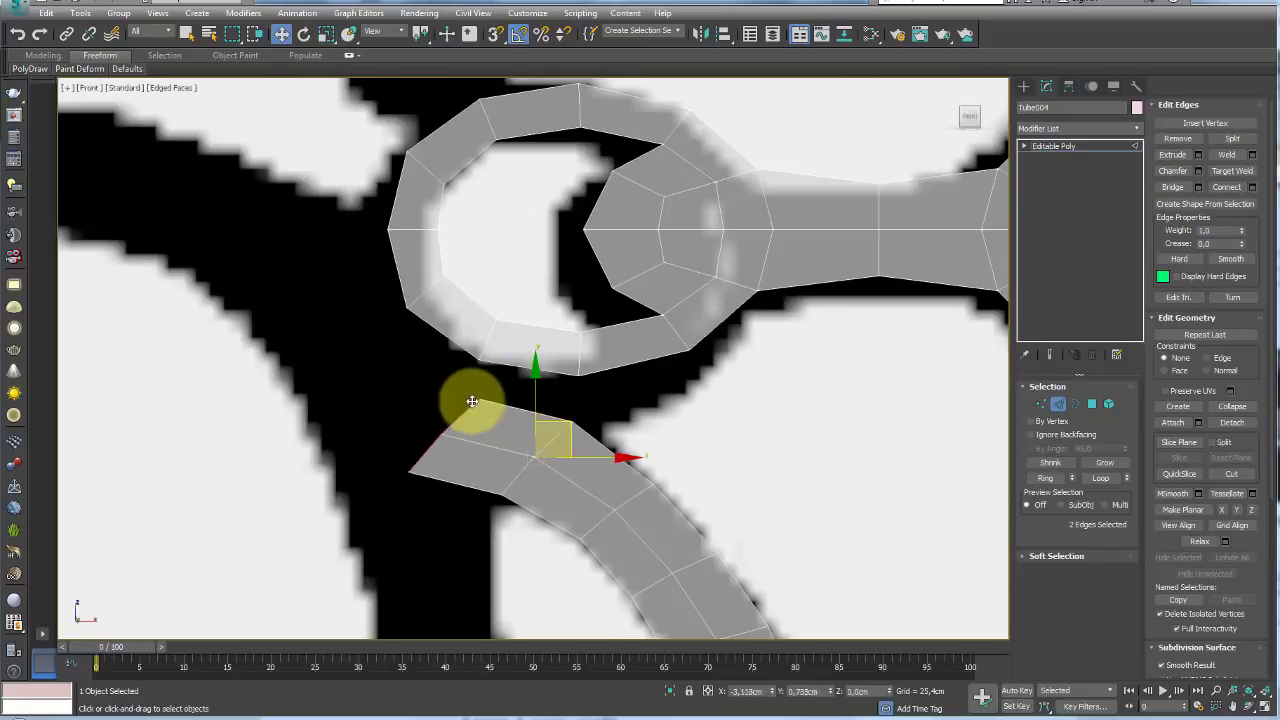
pyautogui.press('e')
# - Extend the end edge below the curl left into new faces and line up their middle vertices
pyautogui.click(495, 357)
pyautogui.scroll(2, 493, 420)
pyautogui.press('w')
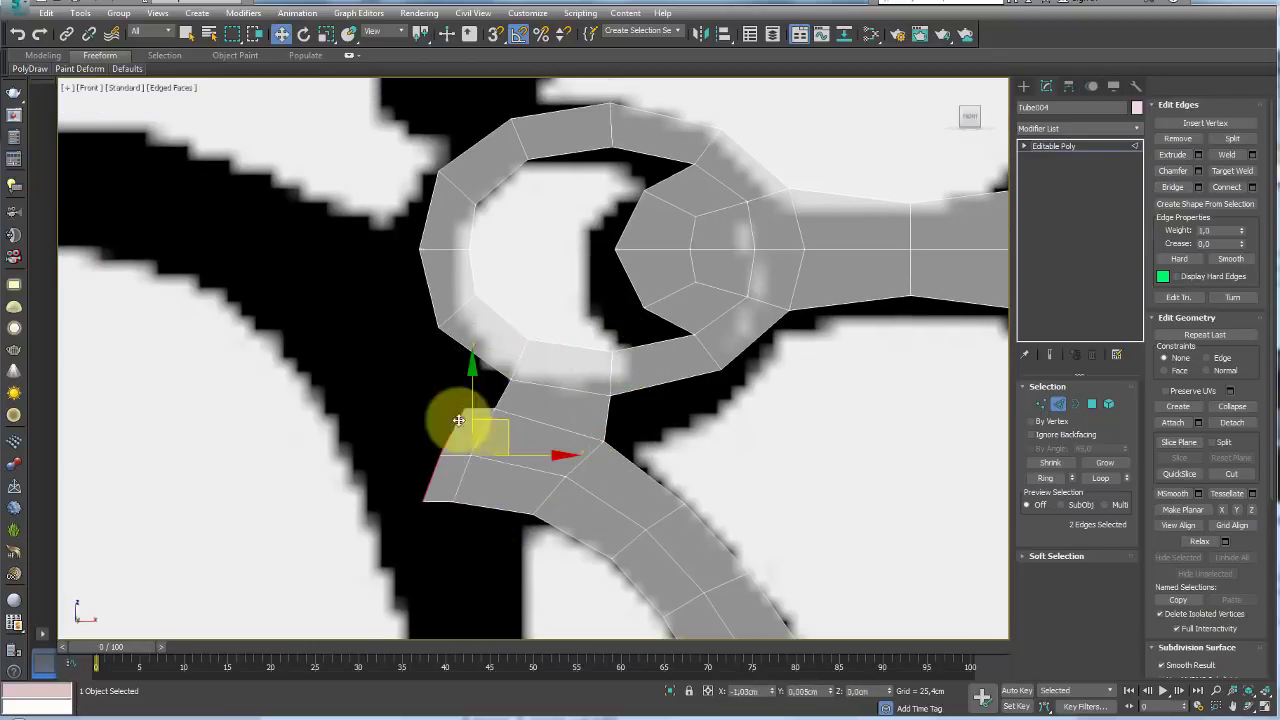
pyautogui.keyDown('shift'); pyautogui.moveTo(457, 425); pyautogui.dragTo(400, 450); pyautogui.keyUp('shift')
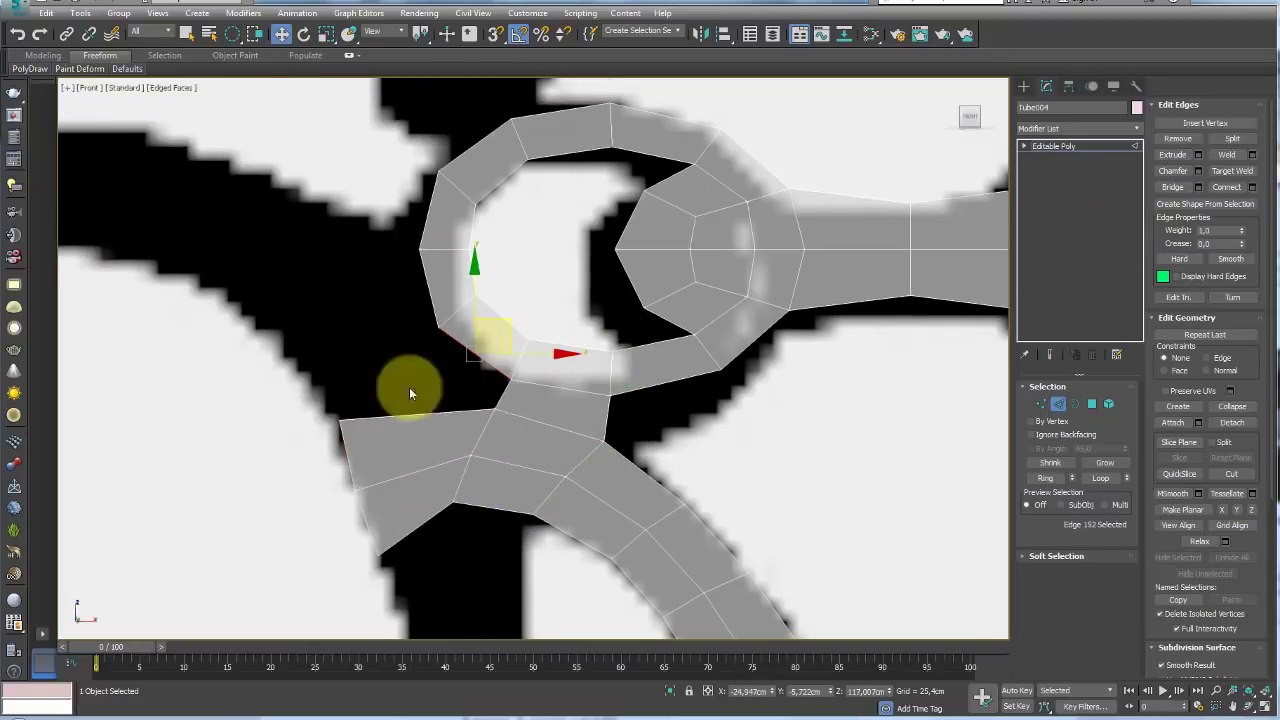
pyautogui.press('1')
pyautogui.moveTo(528, 497); pyautogui.dragTo(561, 452, button='middle')
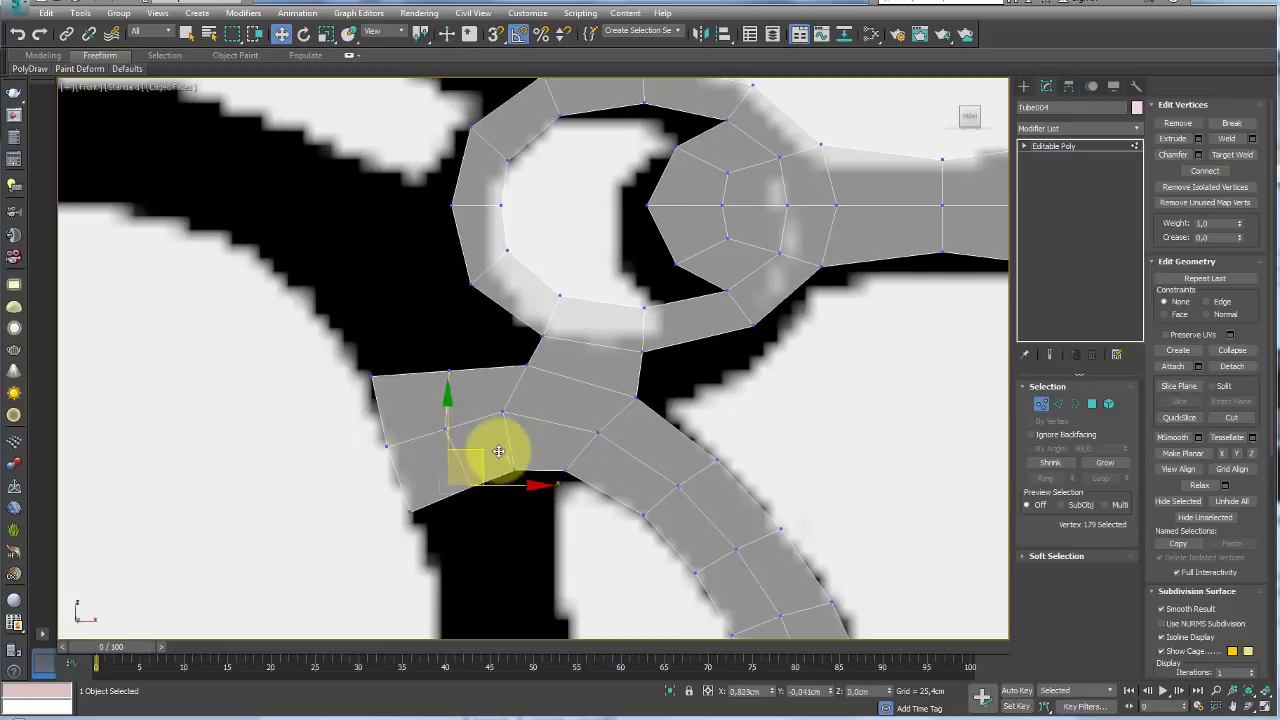
pyautogui.click(514, 470)
pyautogui.moveTo(502, 411); pyautogui.dragTo(523, 431)
pyautogui.moveTo(444, 430); pyautogui.dragTo(458, 443)
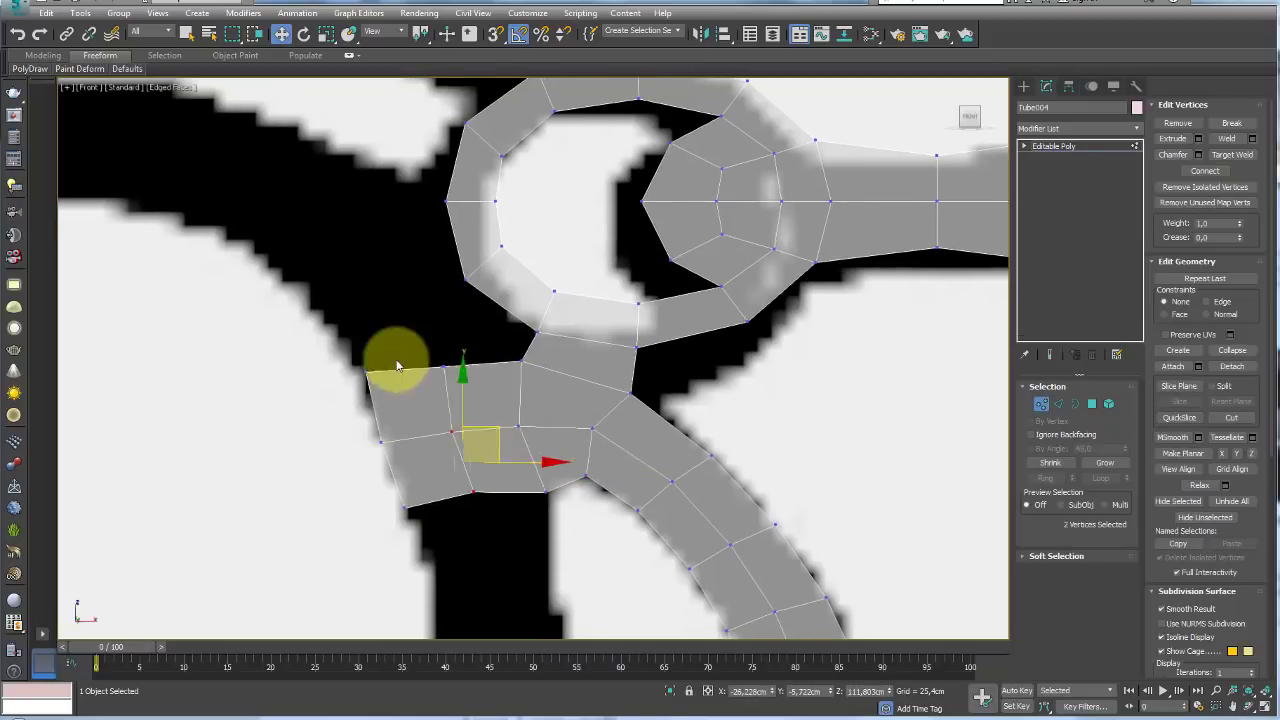
# - Shape the new faces into a pointed section stretched up-left along the reference
pyautogui.click(381, 440)
pyautogui.moveTo(411, 412); pyautogui.dragTo(486, 323, button='middle')
pyautogui.moveTo(486, 323); pyautogui.dragTo(520, 300)
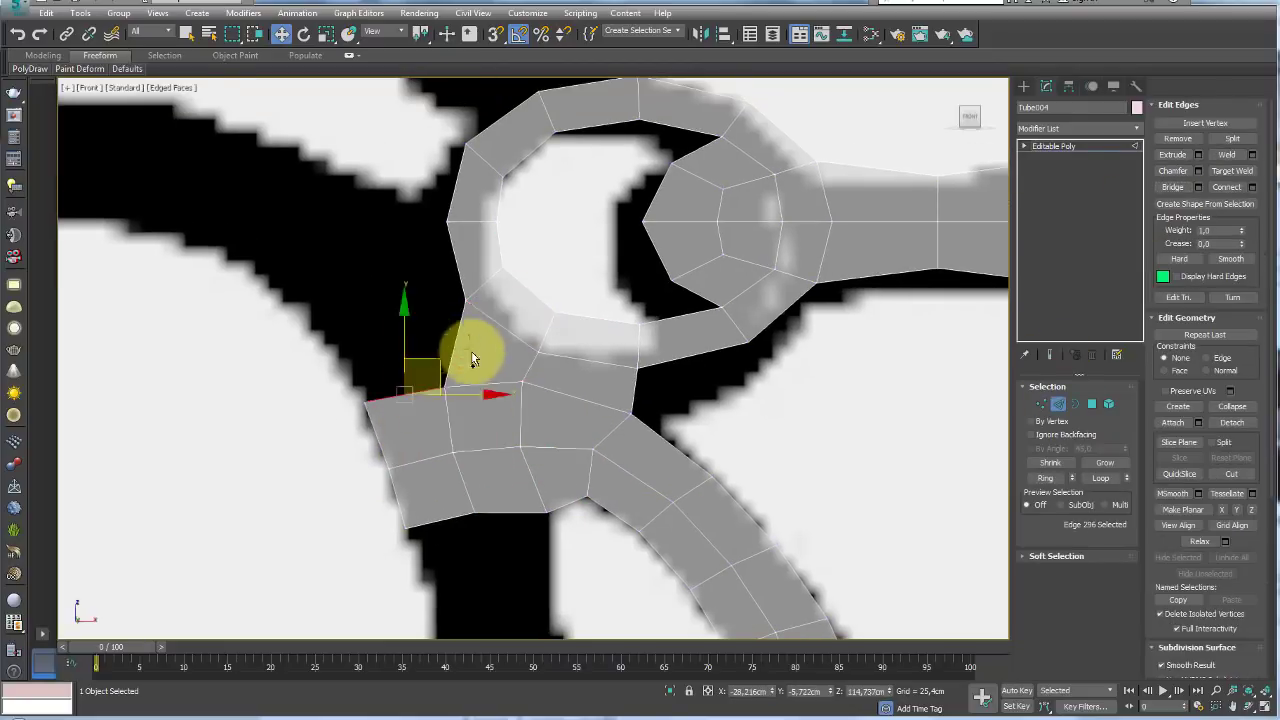
pyautogui.click(1036, 410)
pyautogui.click(1036, 410)
pyautogui.moveTo(371, 223); pyautogui.dragTo(303, 237)
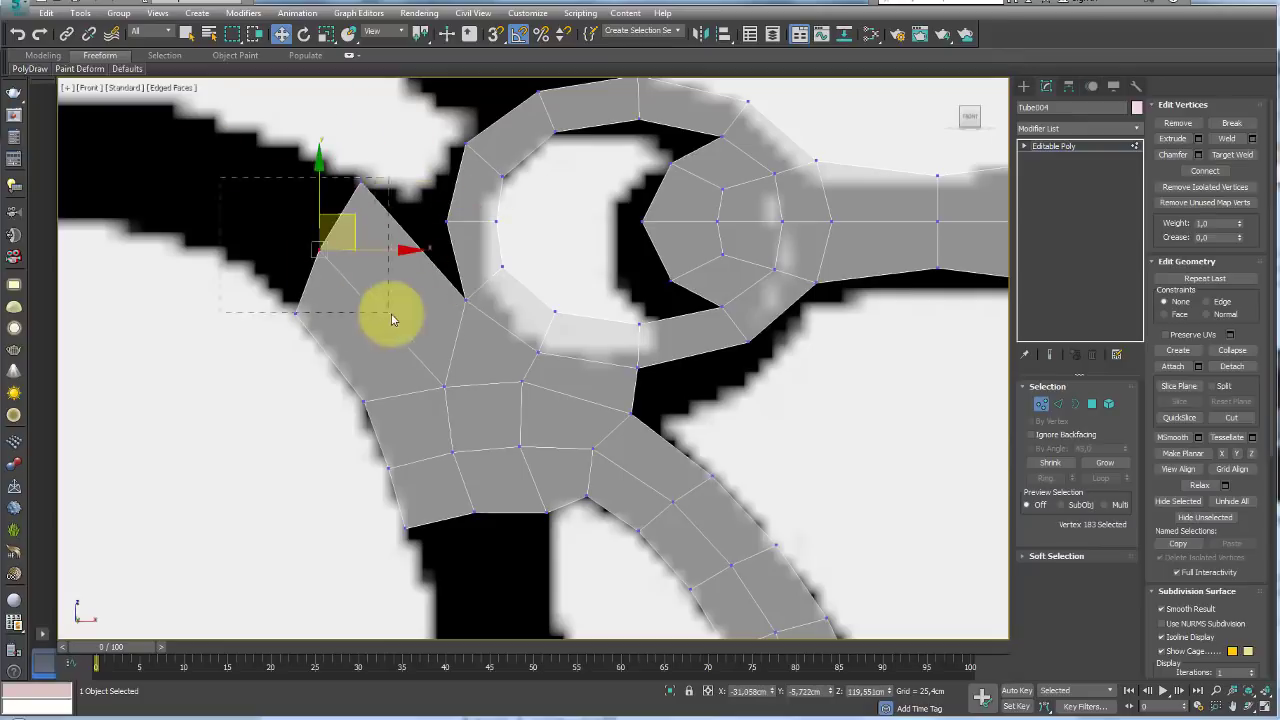
pyautogui.moveTo(383, 314)
pyautogui.mouseDown()
pyautogui.moveTo(256, 190)
pyautogui.moveTo(245, 230)
pyautogui.mouseUp()
# - Move a vertex on the upper branch to match the reference outline
pyautogui.click(1058, 403)
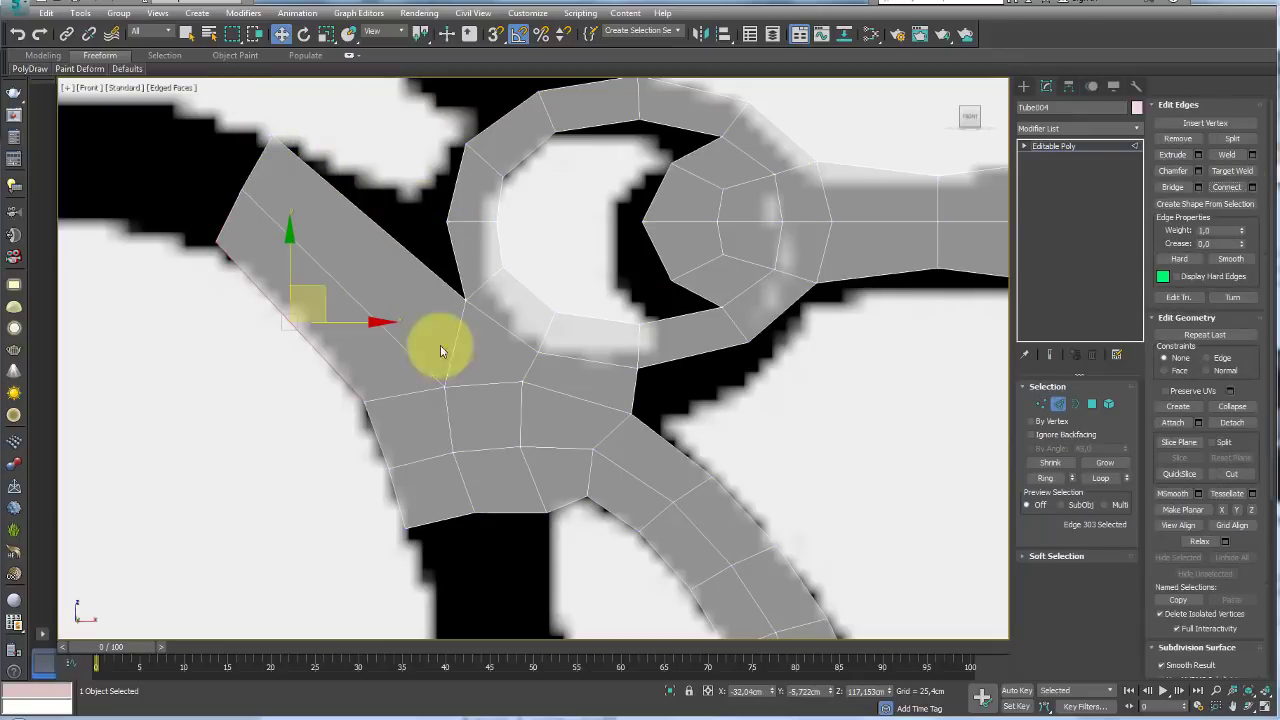
pyautogui.moveTo(355, 259); pyautogui.dragTo(543, 380, button='middle')
pyautogui.press('w')
pyautogui.press('1')
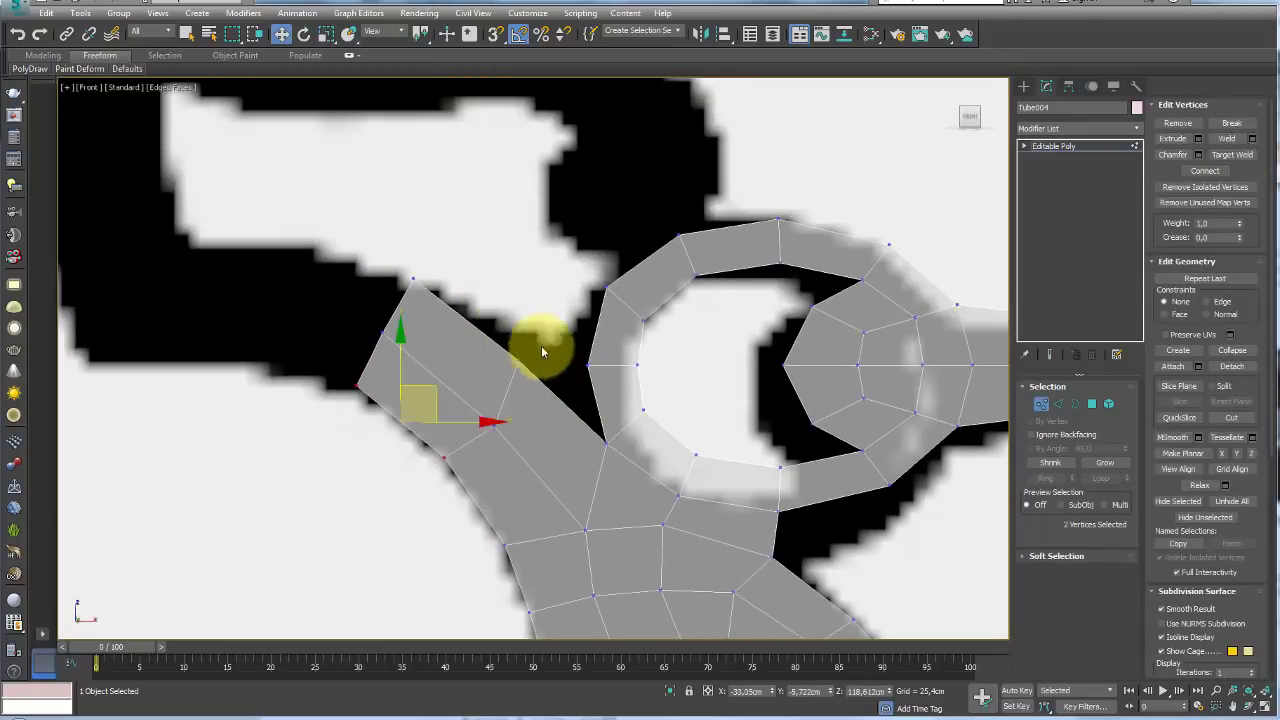
pyautogui.moveTo(541, 345); pyautogui.dragTo(606, 337)
pyautogui.click(1230, 140)
# - Extrude the end edges into two new face columns and lengthen the tip upward
pyautogui.scroll(-3, 586, 309)
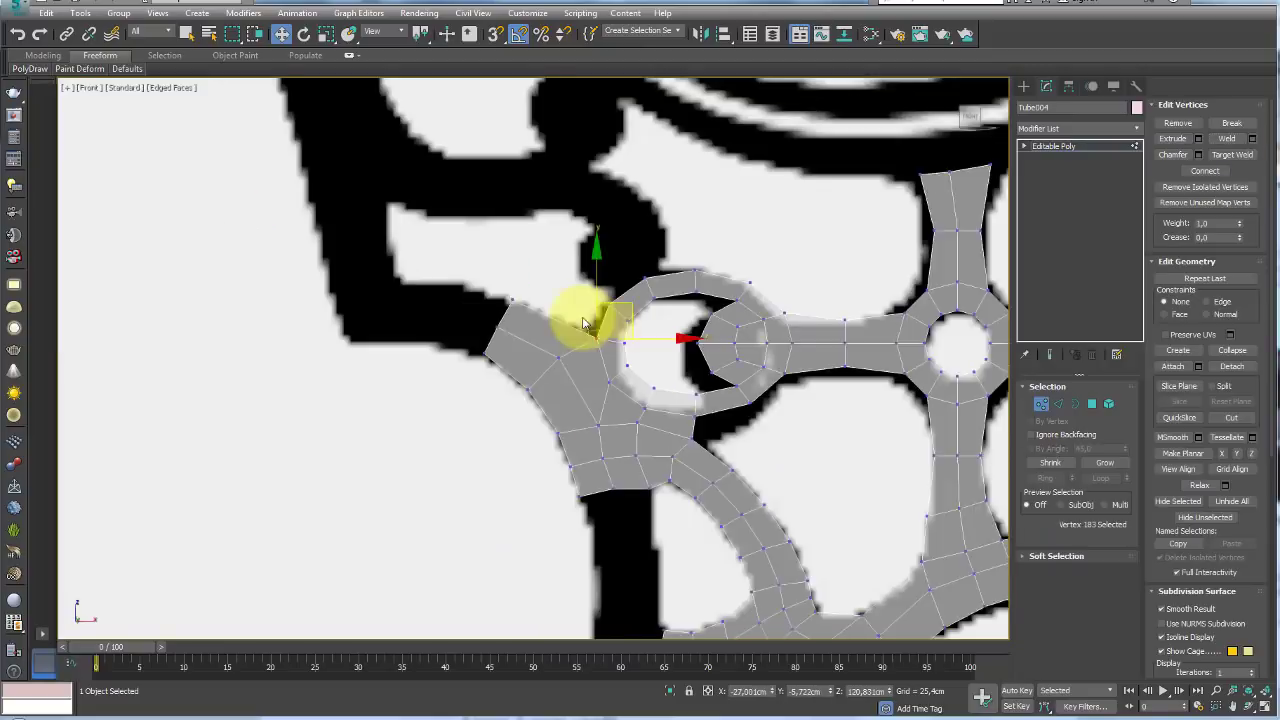
pyautogui.scroll(3, 529, 366)
pyautogui.press('2')
pyautogui.press('e')
pyautogui.press('w')
pyautogui.keyDown('shift'); pyautogui.moveTo(443, 320); pyautogui.dragTo(350, 300); pyautogui.keyUp('shift')
pyautogui.press('e')
pyautogui.press('w')
pyautogui.moveTo(429, 286)
pyautogui.mouseDown()
pyautogui.moveTo(357, 294)
pyautogui.moveTo(338, 264)
pyautogui.moveTo(371, 223)
pyautogui.moveTo(357, 223)
pyautogui.mouseUp()
pyautogui.press('e')
# - Extrude a single tip edge rightward into three successive face strips
pyautogui.press('e')
pyautogui.press('w')
pyautogui.moveTo(357, 223); pyautogui.dragTo(549, 449, button='middle')
pyautogui.press('e')
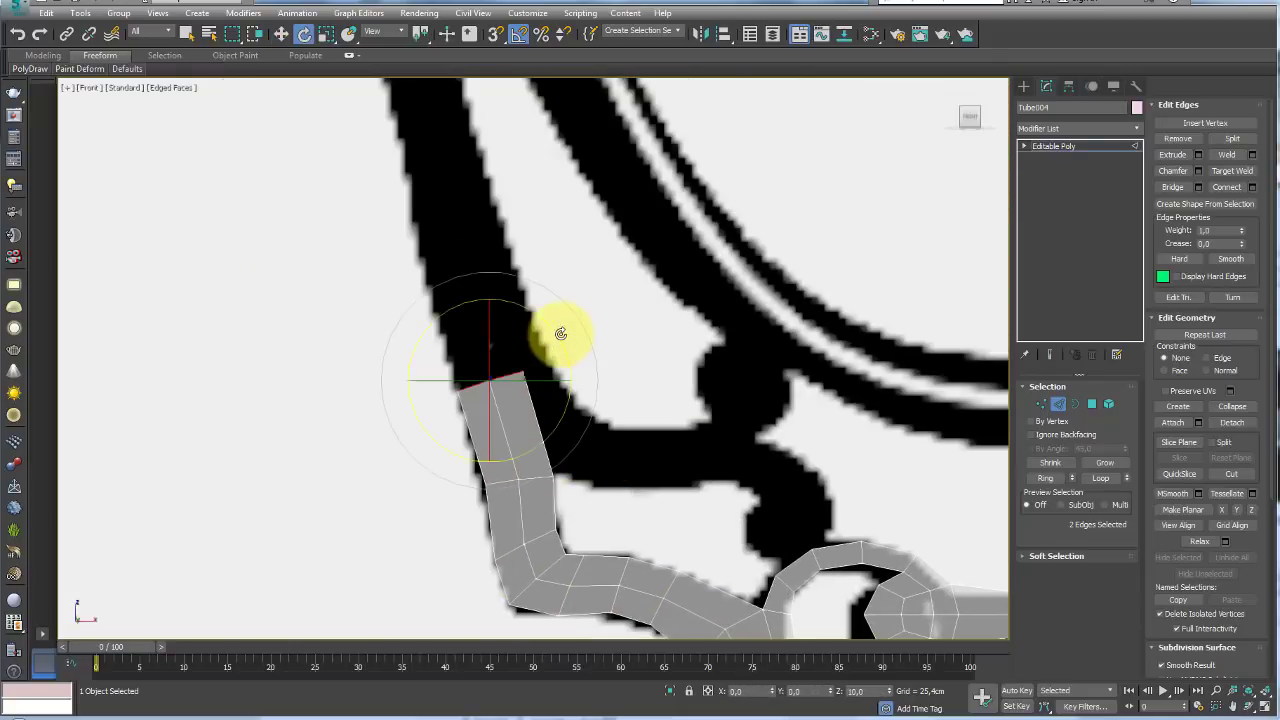
pyautogui.press('w')
pyautogui.click(548, 418)
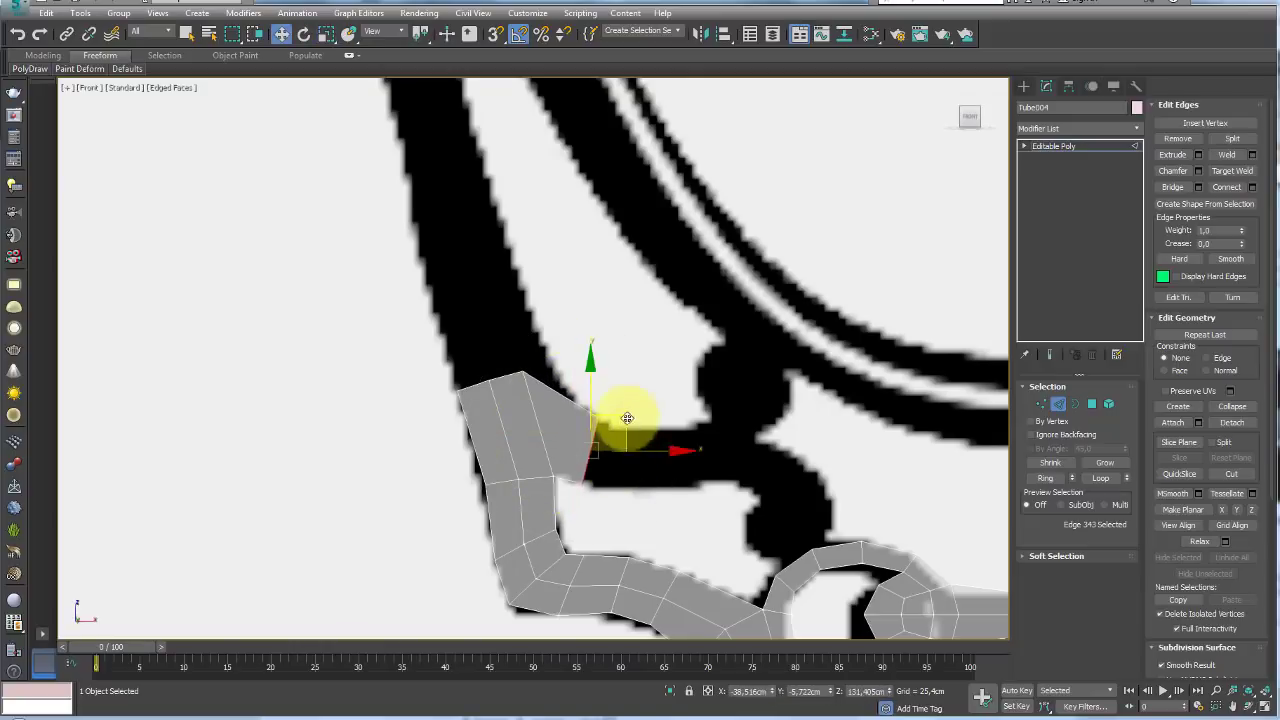
pyautogui.keyDown('shift'); pyautogui.moveTo(600, 398); pyautogui.dragTo(728, 423); pyautogui.keyUp('shift')
pyautogui.moveTo(728, 423); pyautogui.dragTo(614, 386, button='middle')
pyautogui.moveTo(614, 386)
pyautogui.keyDown('shift'); pyautogui.mouseDown()
pyautogui.moveTo(686, 357)
pyautogui.moveTo(651, 368)
pyautogui.moveTo(686, 400)
pyautogui.moveTo(663, 463)
pyautogui.mouseUp(); pyautogui.keyUp('shift')
pyautogui.scroll(2, 648, 380)
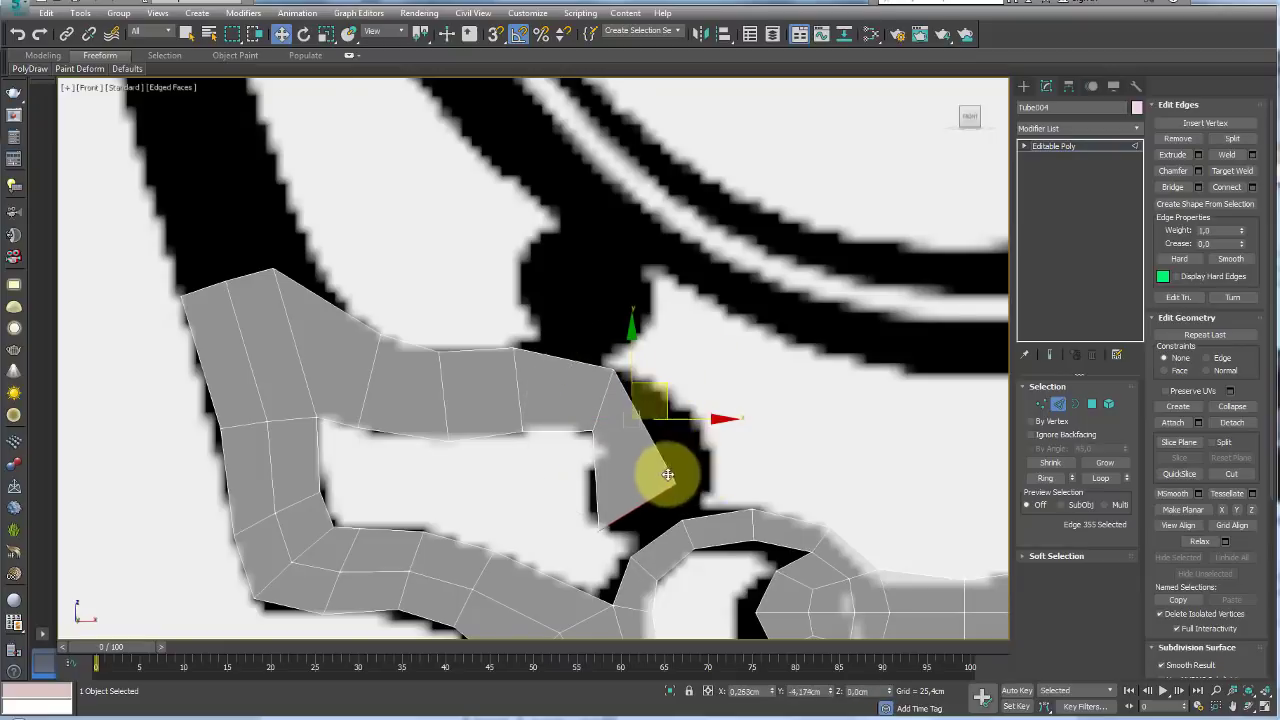
# - Move a tip vertex onto the outline and tilt the top face to follow the curl
pyautogui.click(1041, 403)
pyautogui.moveTo(708, 416)
pyautogui.mouseDown()
pyautogui.moveTo(609, 363)
pyautogui.moveTo(694, 294)
pyautogui.mouseUp()
pyautogui.click(1059, 403)
pyautogui.click(600, 372)
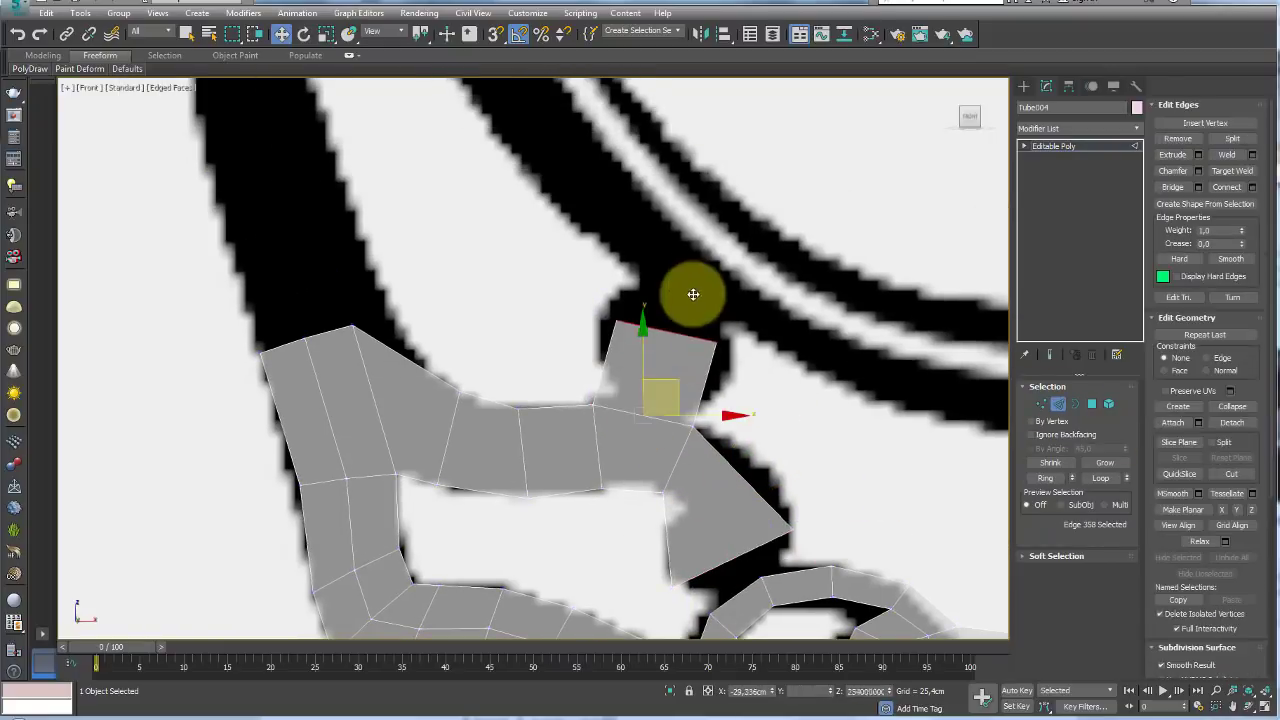
pyautogui.press('e')
pyautogui.moveTo(745, 245); pyautogui.dragTo(760, 300)
pyautogui.press('w')
# - Cut a new edge across the junction face and move the notch vertices into place
pyautogui.click(1041, 403)
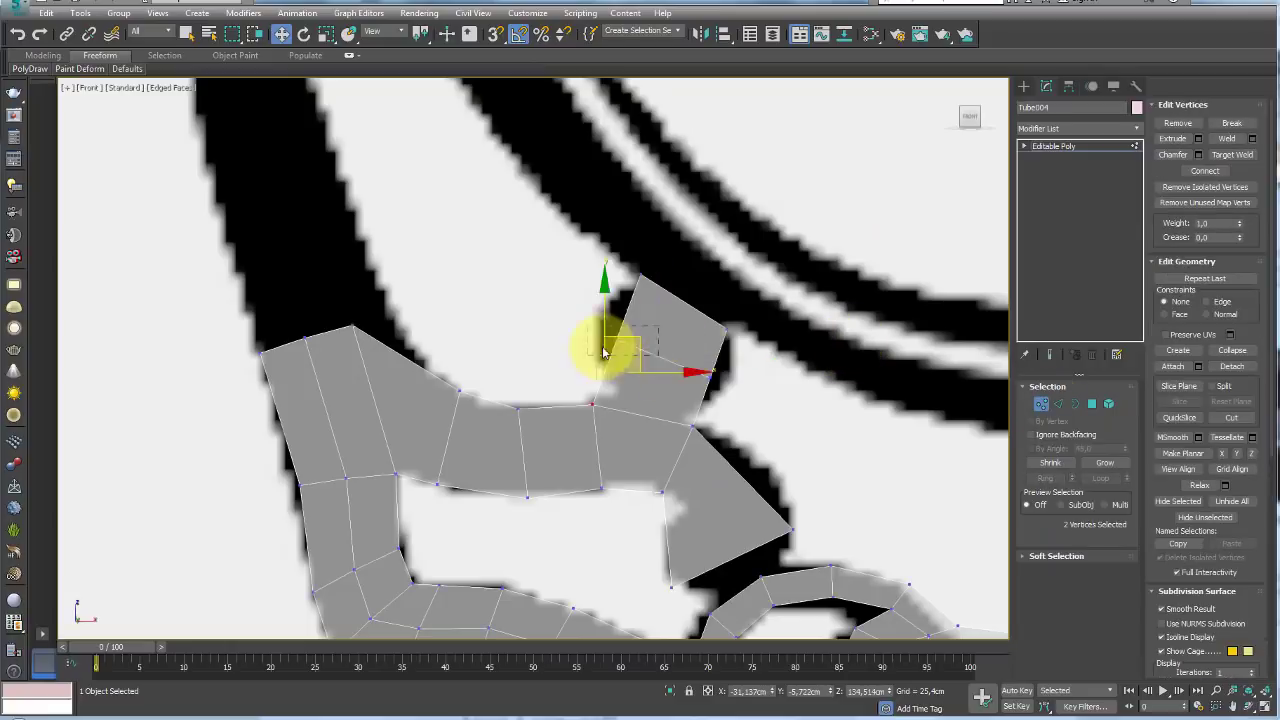
pyautogui.click(710, 378)
pyautogui.scroll(2, 829, 429)
pyautogui.scroll(-3, 651, 371)
pyautogui.scroll(3, 643, 400)
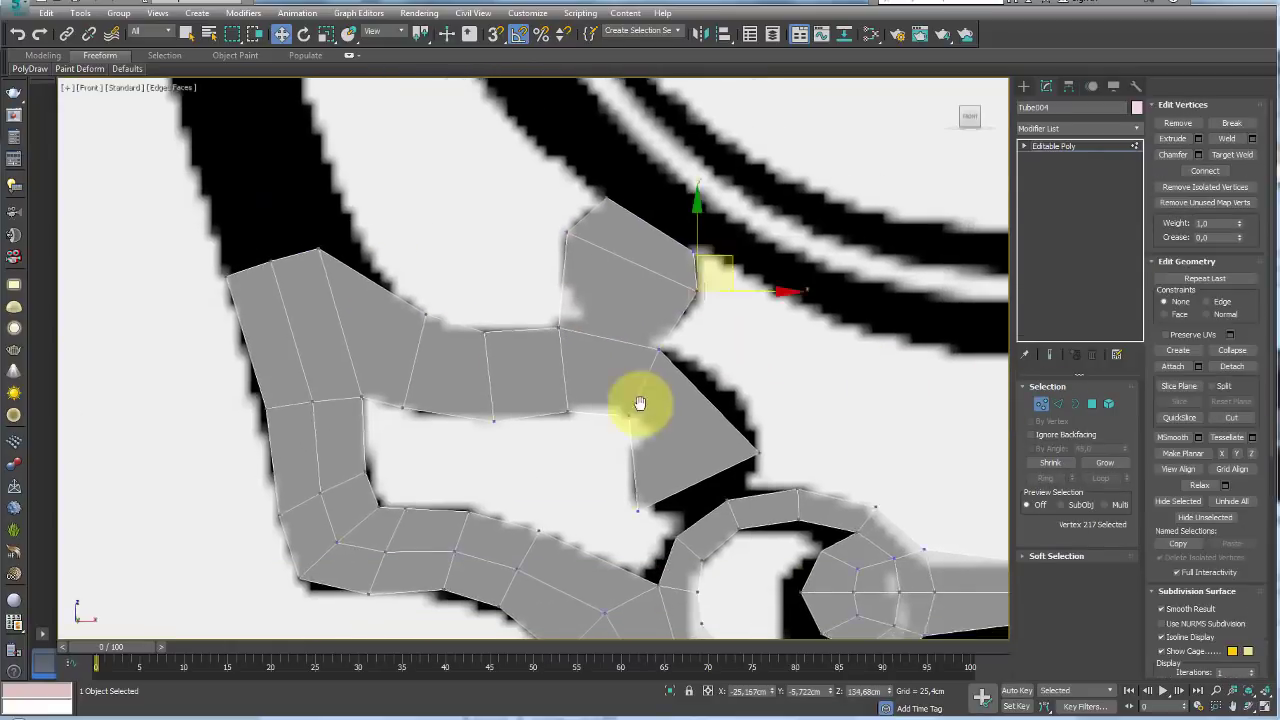
pyautogui.scroll(2, 700, 453)
pyautogui.hotkey('alt', 'c')
pyautogui.click(699, 453)
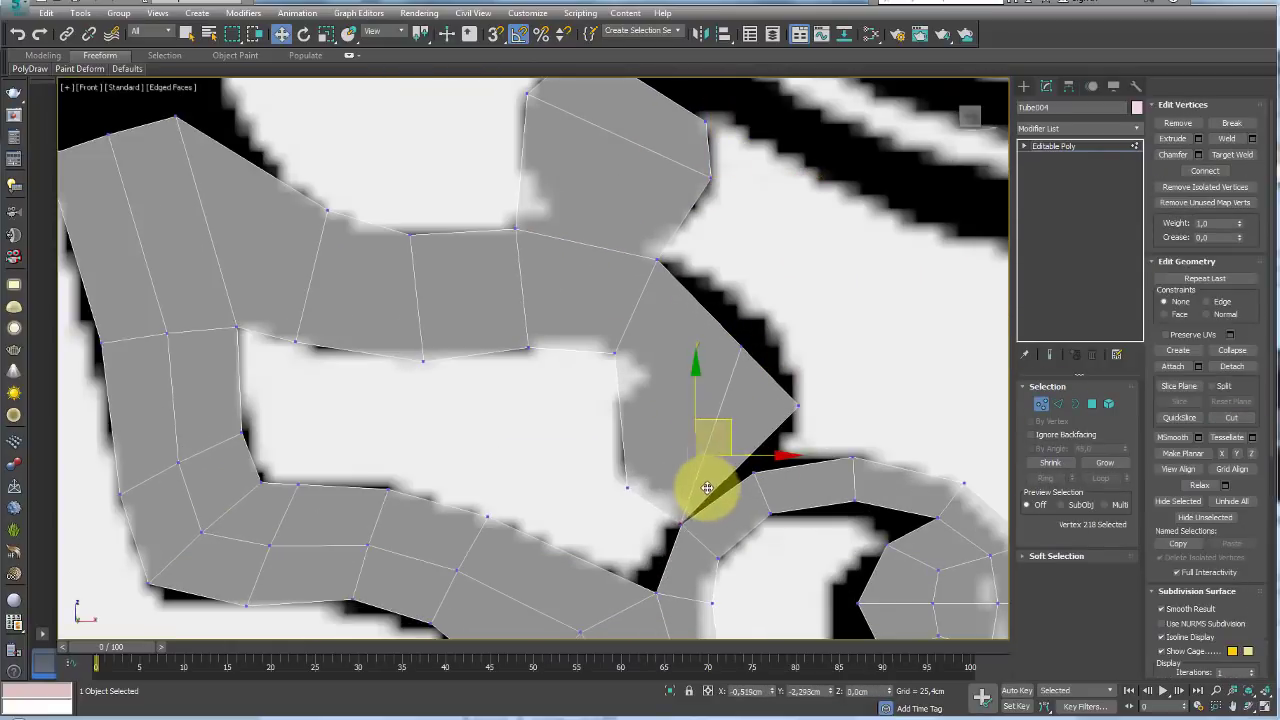
pyautogui.moveTo(722, 420); pyautogui.dragTo(766, 320)
pyautogui.moveTo(768, 441)
pyautogui.mouseDown(button='middle')
pyautogui.moveTo(740, 410)
pyautogui.moveTo(731, 366)
pyautogui.moveTo(727, 390)
pyautogui.mouseUp(button='middle')
# - Weld the cut-line vertices, merge the stray vertex onto its neighbour, and nudge a vertex into the notch
pyautogui.click(820, 396)
pyautogui.click(1235, 157)
pyautogui.click(714, 360)
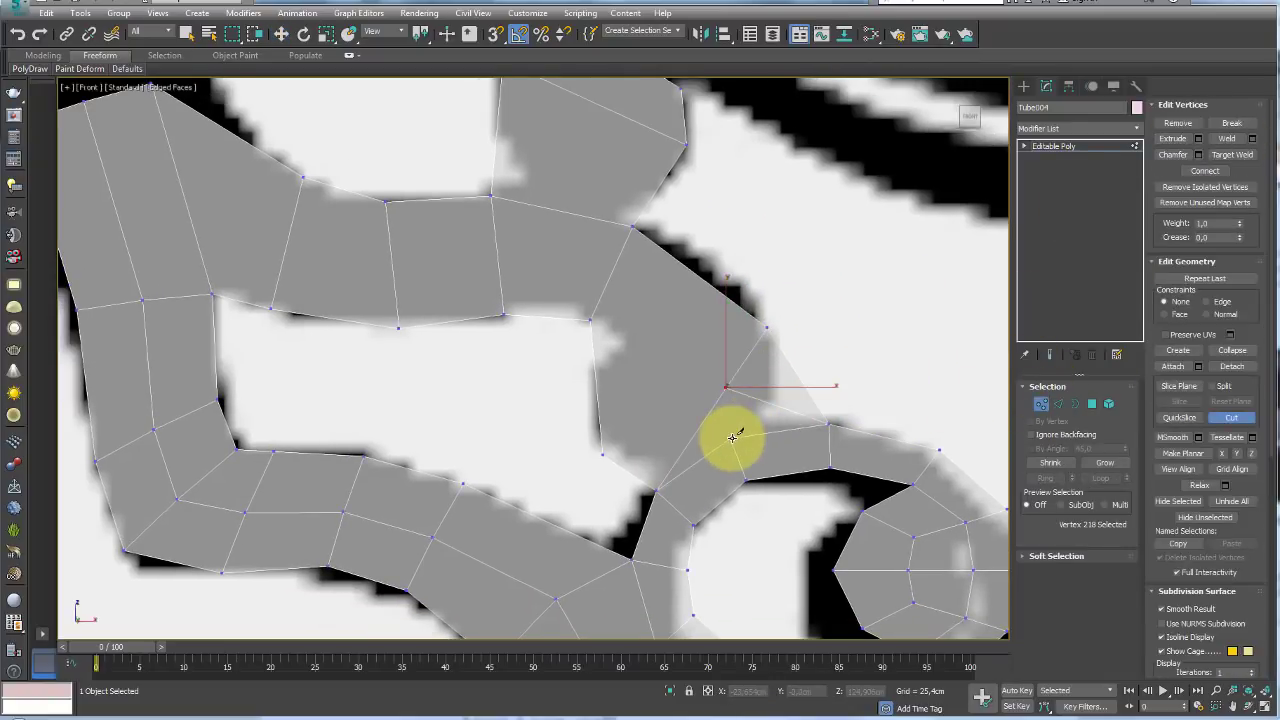
pyautogui.rightClick(806, 406)
pyautogui.moveTo(787, 464); pyautogui.dragTo(779, 465, button='middle')
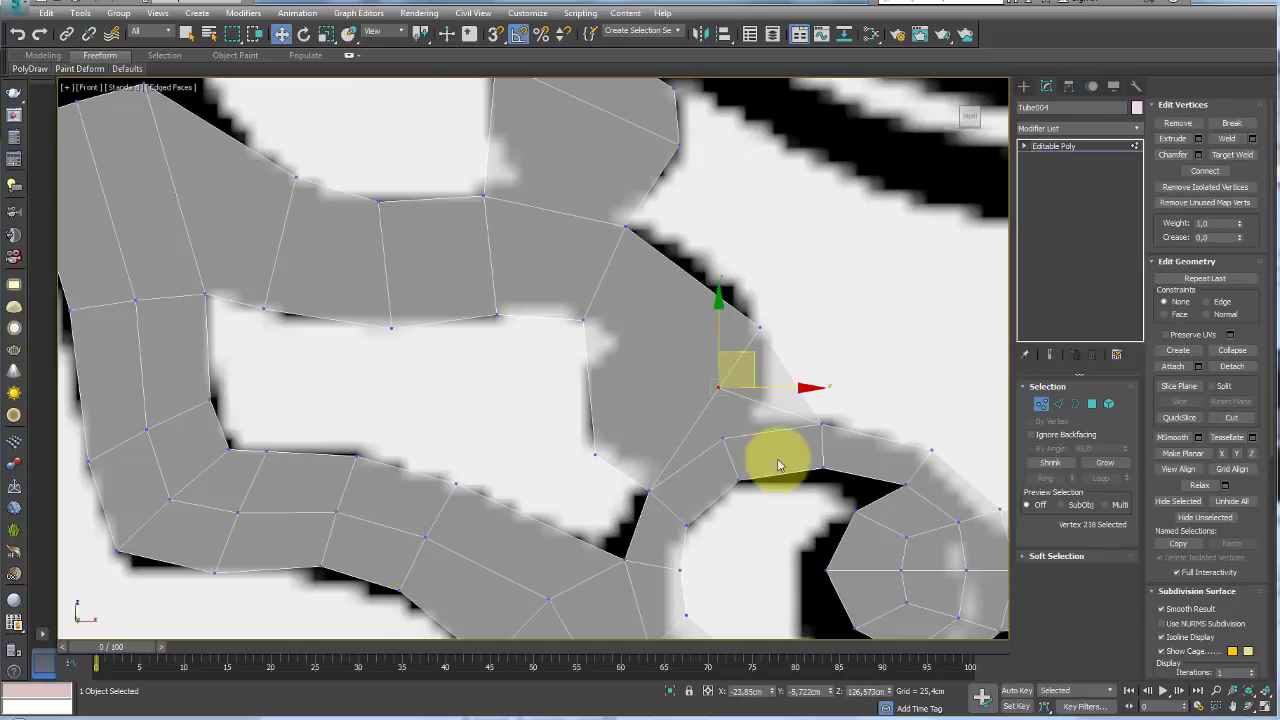
pyautogui.rightClick(772, 402)
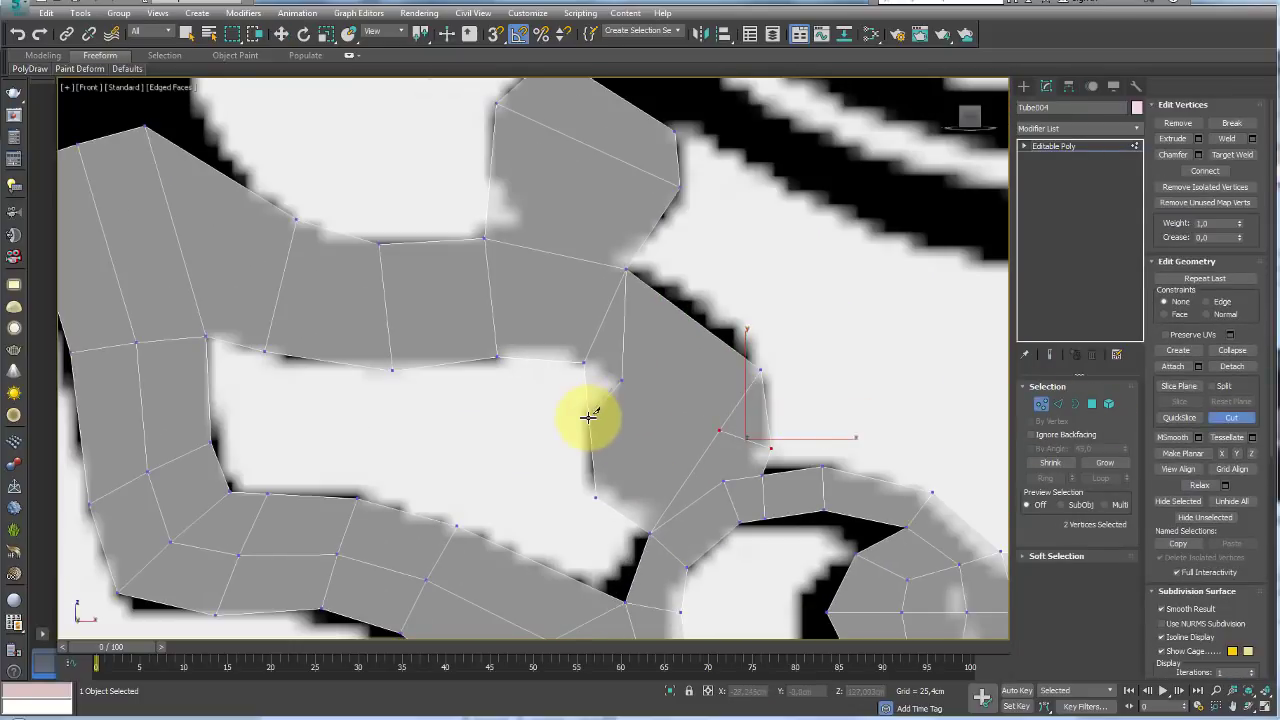
# - Reshape the notch's inner outline, checking it against the reference in see-through mode
pyautogui.moveTo(588, 416); pyautogui.dragTo(594, 380)
pyautogui.hotkey('alt', 'x')
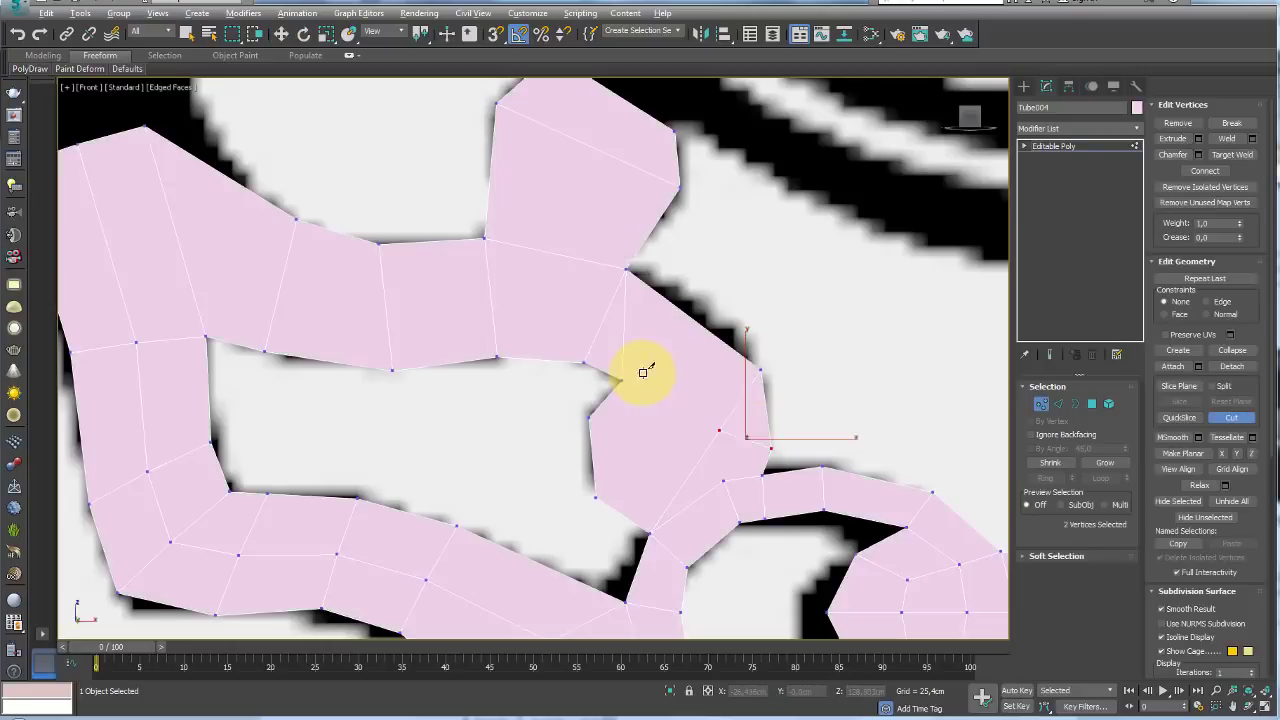
pyautogui.hotkey('alt', 'x')
pyautogui.rightClick(644, 365)
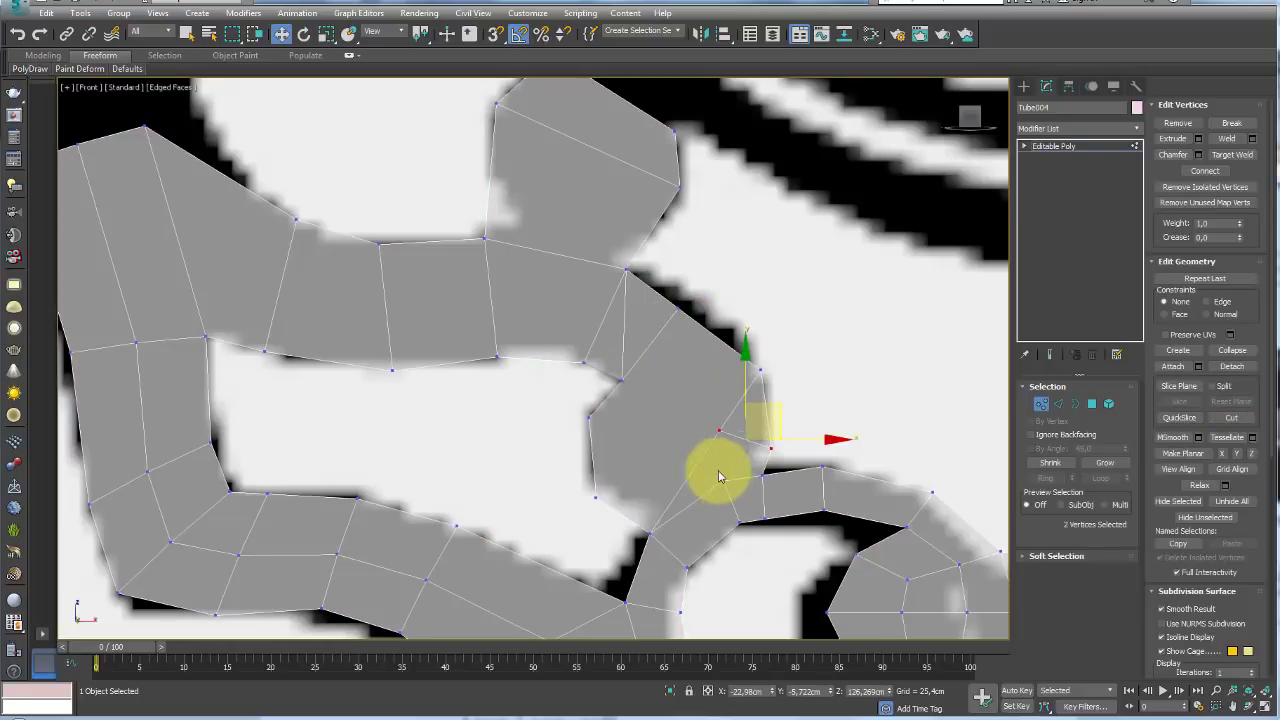
pyautogui.click(1058, 403)
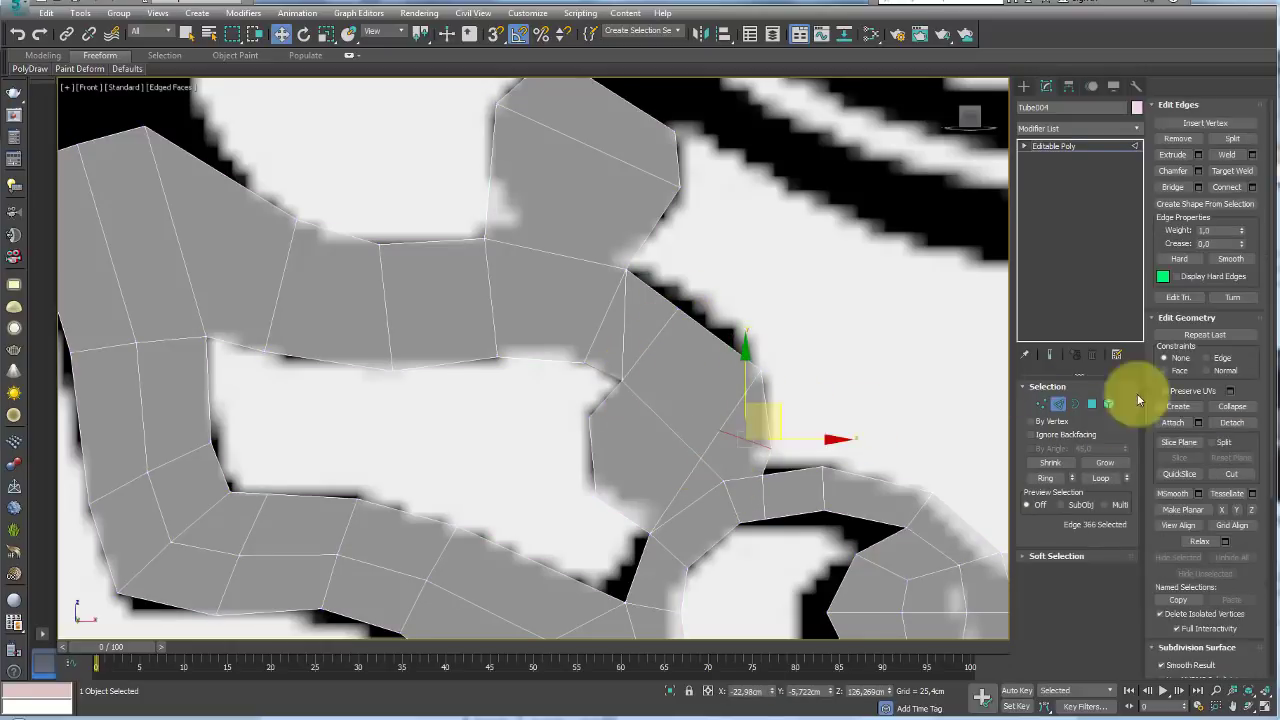
pyautogui.click(988, 268)
pyautogui.press('1')
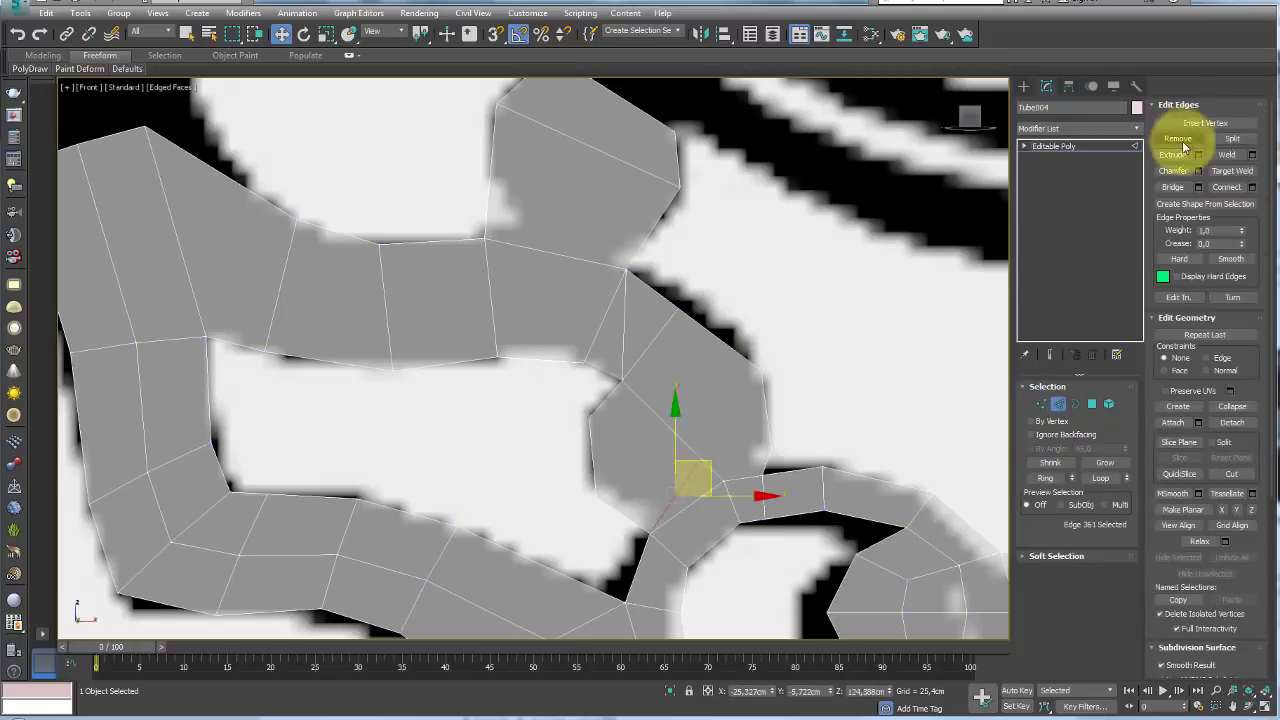
pyautogui.moveTo(690, 456); pyautogui.dragTo(687, 422, button='middle')
# - Cut a new edge across the notch and move its inner vertex up onto the outline
pyautogui.hotkey('alt', 'c')
pyautogui.click(670, 400)
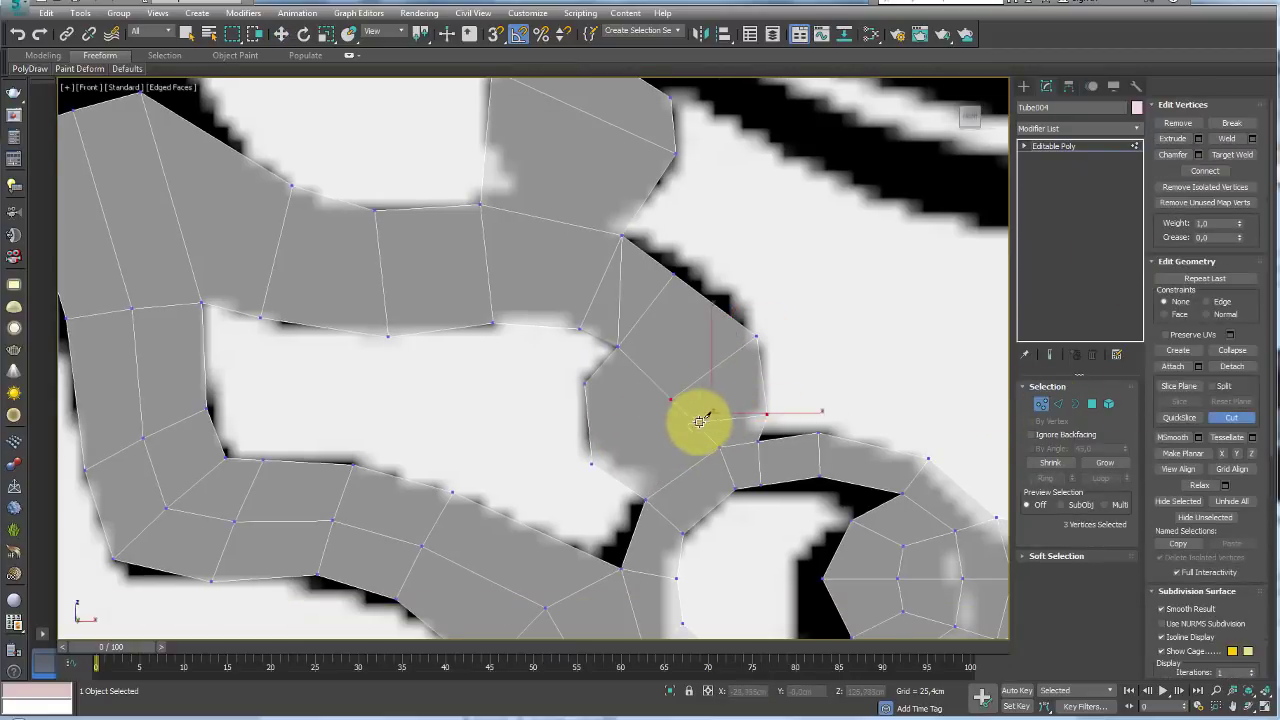
pyautogui.rightClick(640, 478)
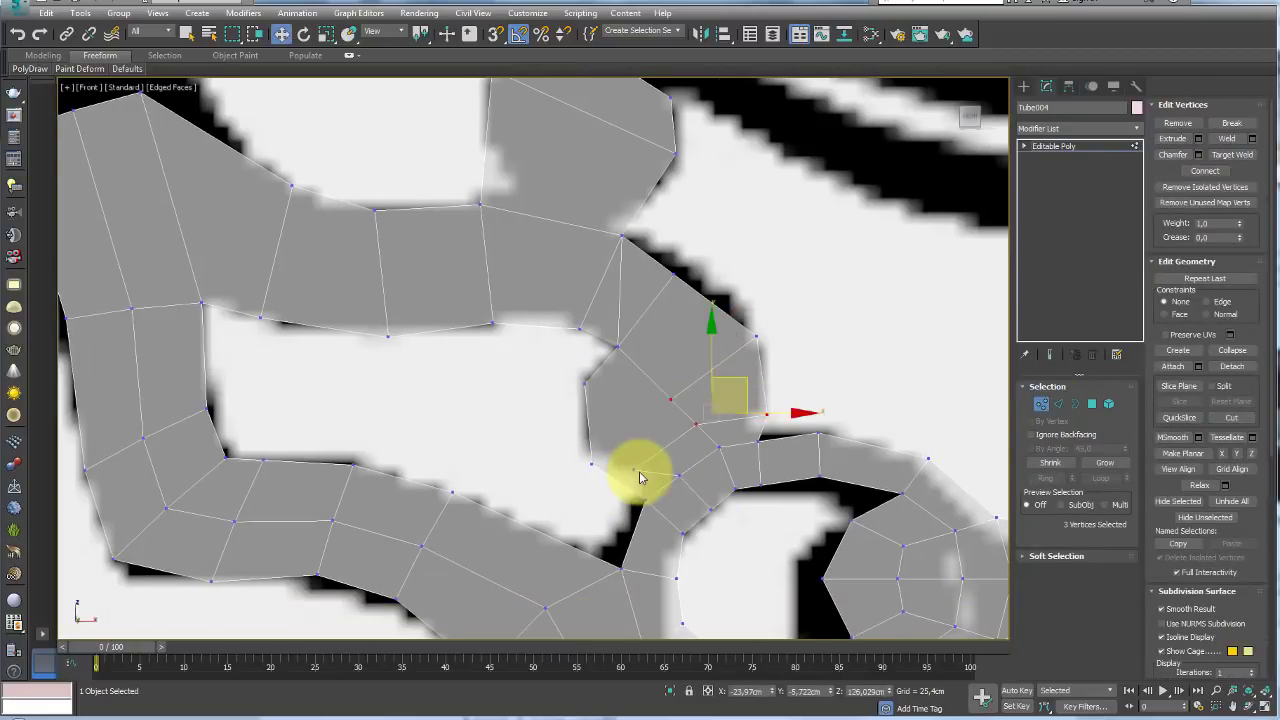
pyautogui.press('w')
pyautogui.click(610, 447)
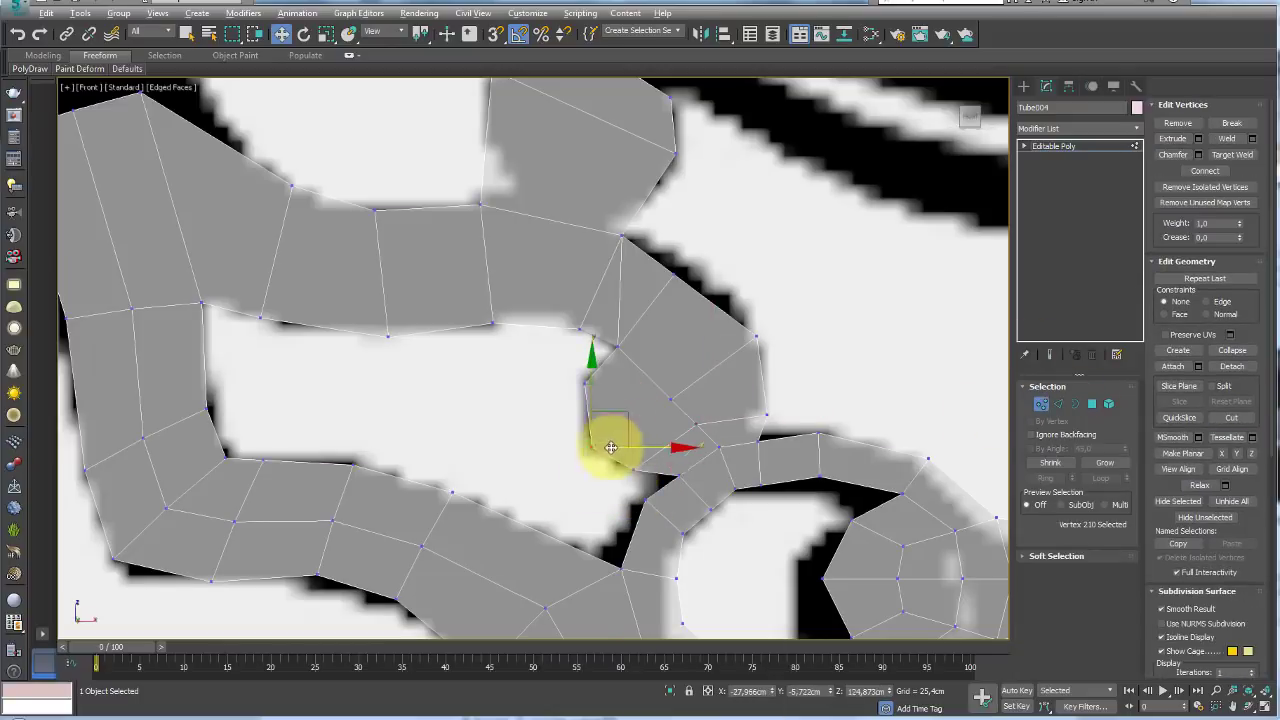
pyautogui.click(673, 397)
pyautogui.rightClick(673, 397)
pyautogui.moveTo(691, 349); pyautogui.dragTo(634, 277)
# - Cut new edges from the notch vertex across the scroll head to its right edge
pyautogui.scroll(-3, 706, 329)
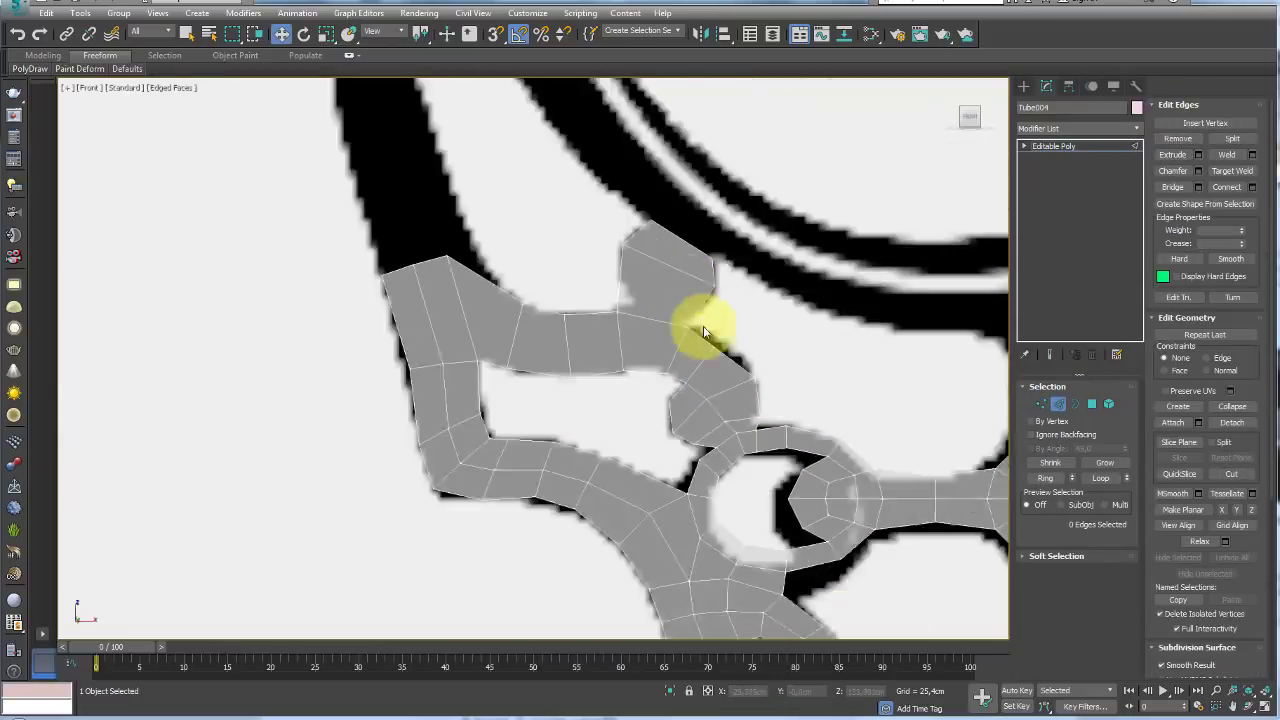
pyautogui.scroll(3, 680, 368)
pyautogui.scroll(2, 680, 368)
pyautogui.hotkey('alt', 'c')
pyautogui.click(587, 321)
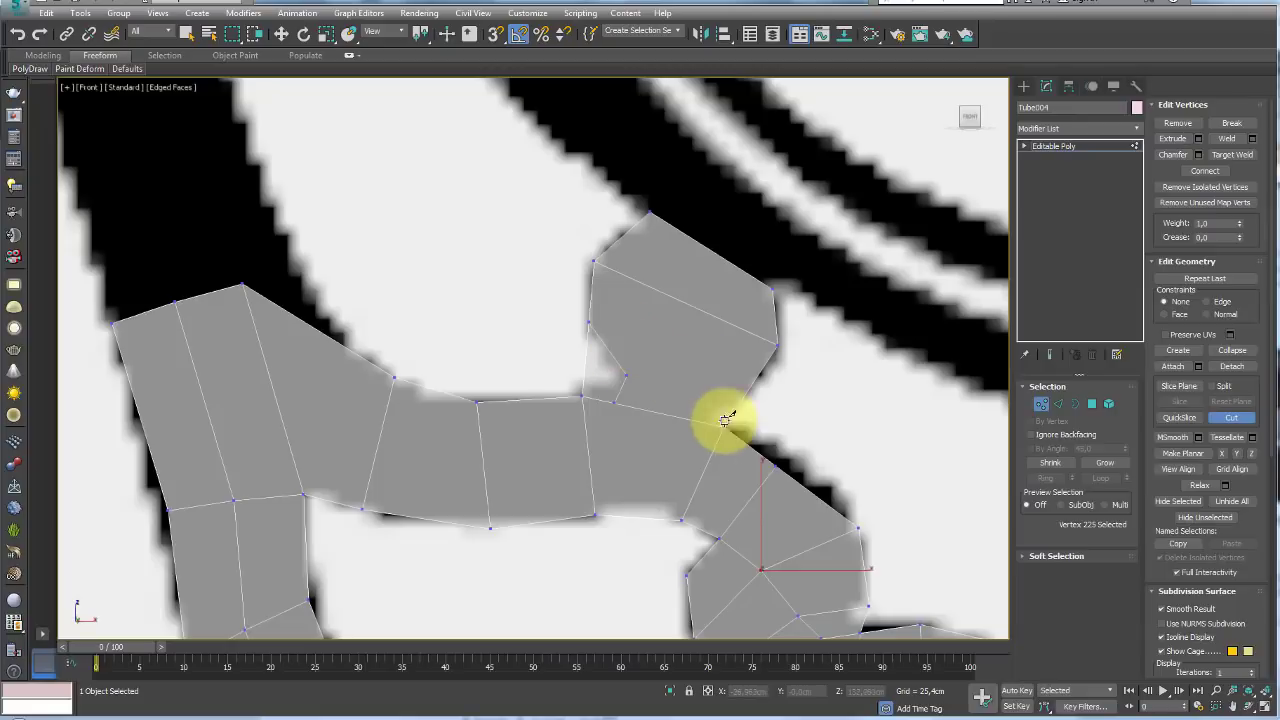
pyautogui.click(751, 386)
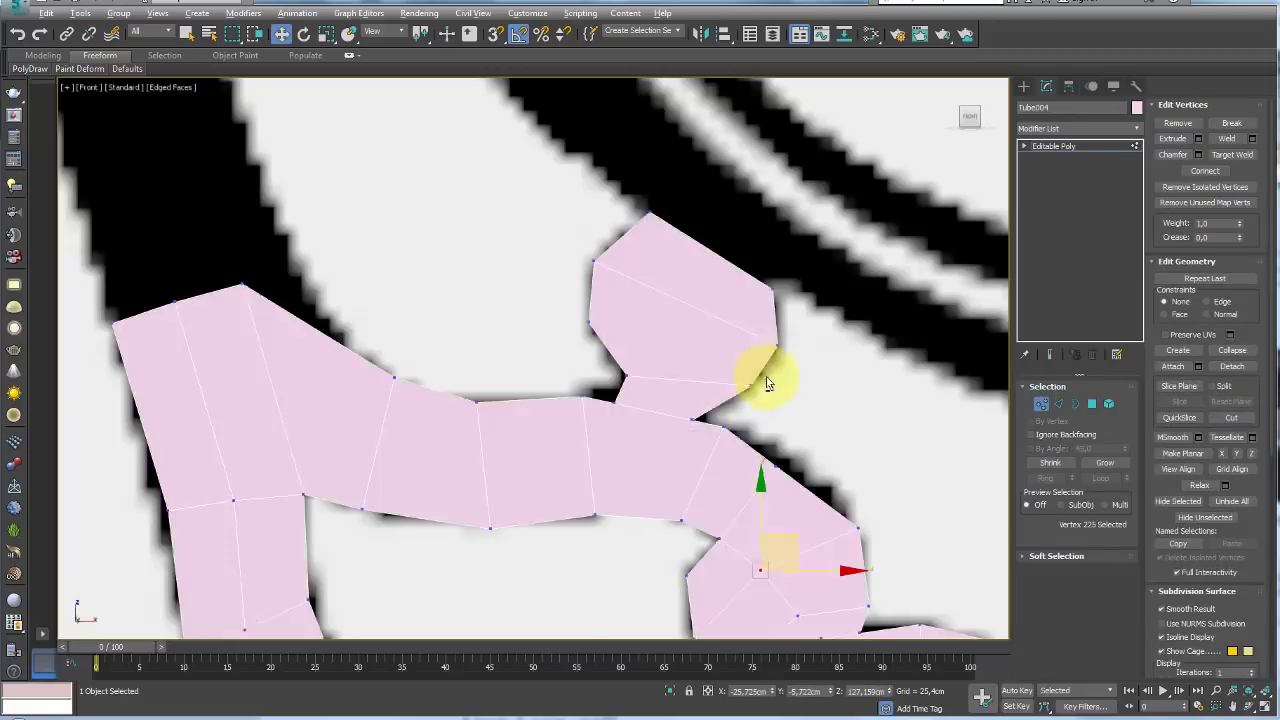
pyautogui.click(659, 292)
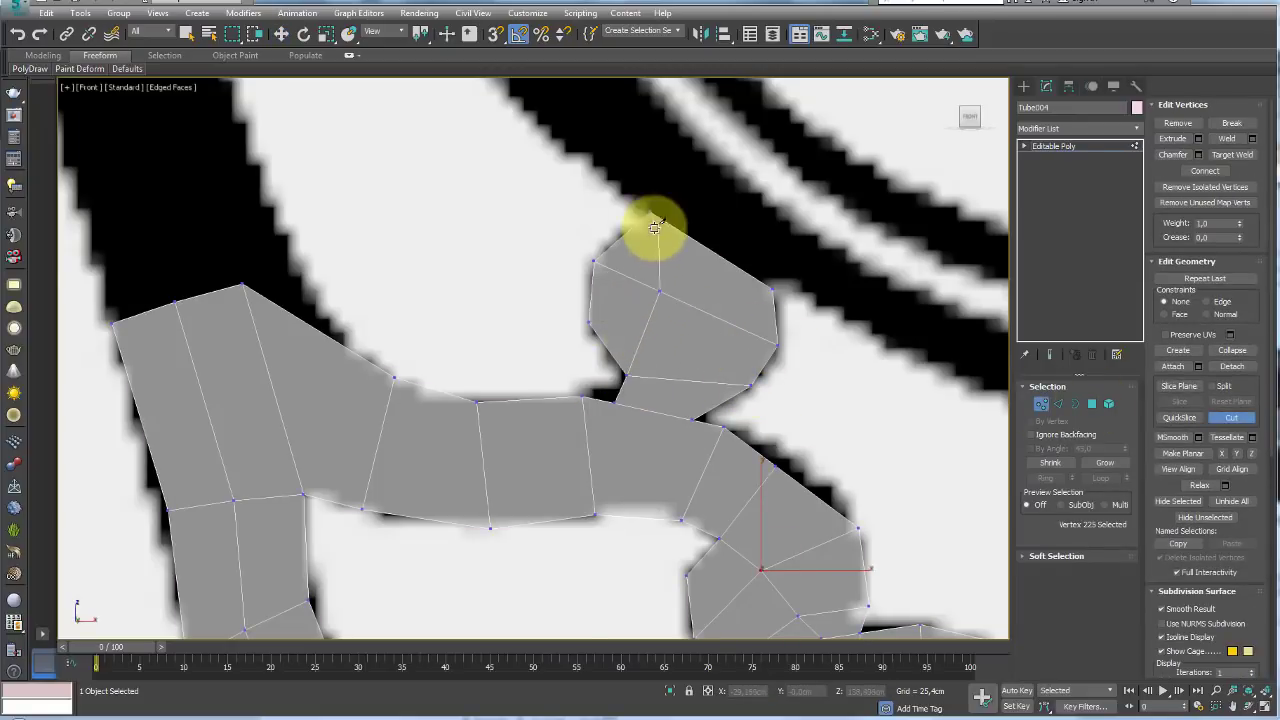
pyautogui.click(776, 344)
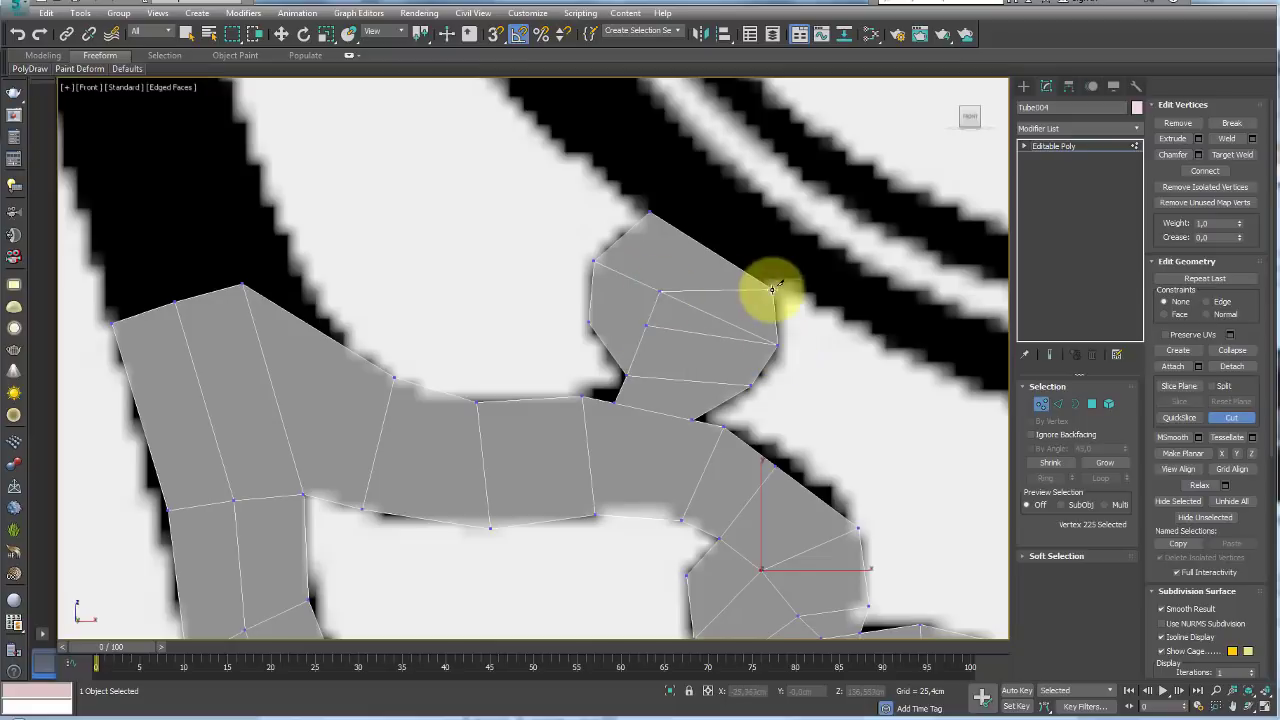
# - Select the head's top vertices and upper-outline edge to round off the scroll head
pyautogui.click(1058, 403)
pyautogui.click(1041, 403)
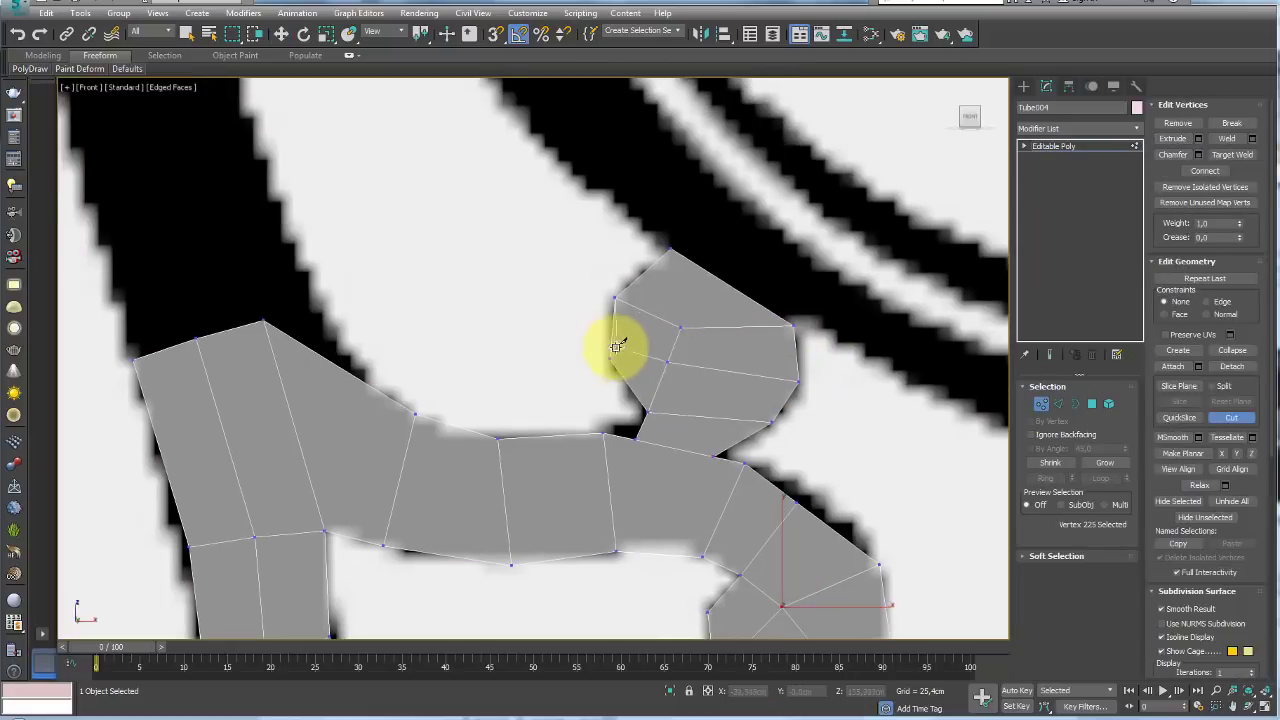
pyautogui.click(612, 329)
pyautogui.click(670, 250)
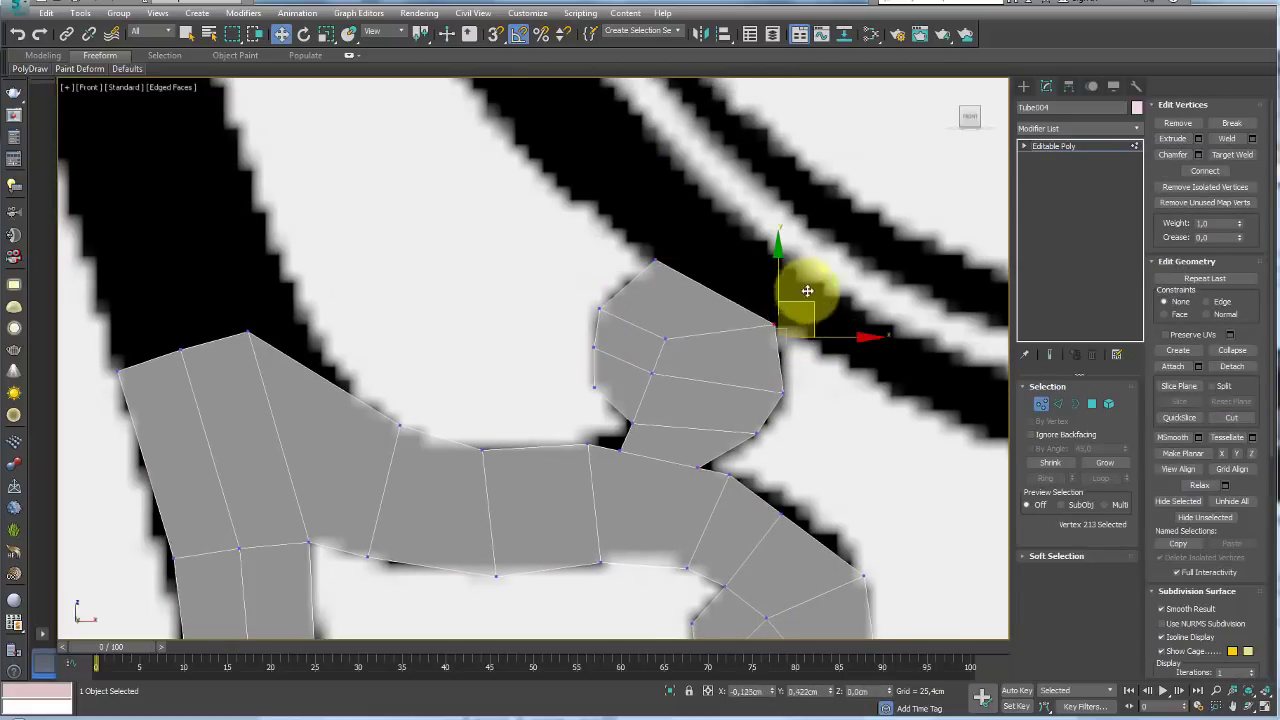
pyautogui.rightClick(735, 320)
pyautogui.hotkey('alt', 'c')
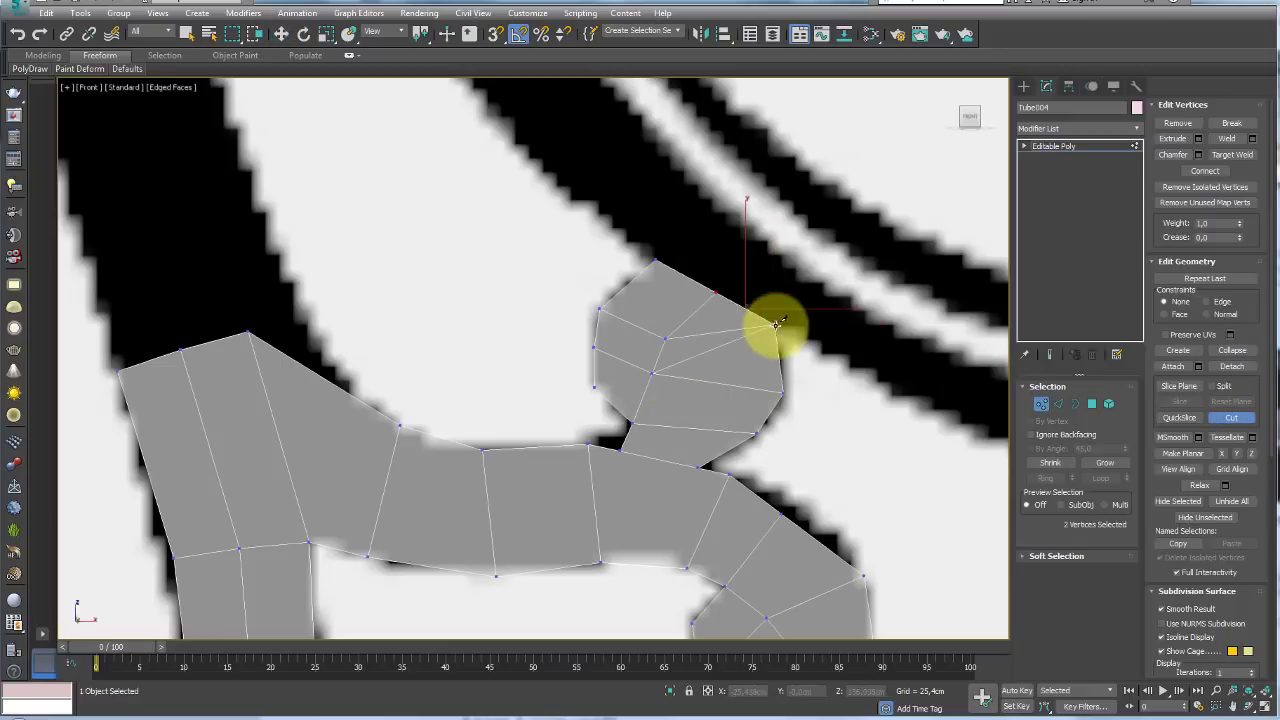
pyautogui.press('2')
pyautogui.click(720, 330)
pyautogui.click(713, 394)
pyautogui.moveTo(713, 394); pyautogui.dragTo(695, 402, button='middle')
pyautogui.scroll(6, 628, 372)
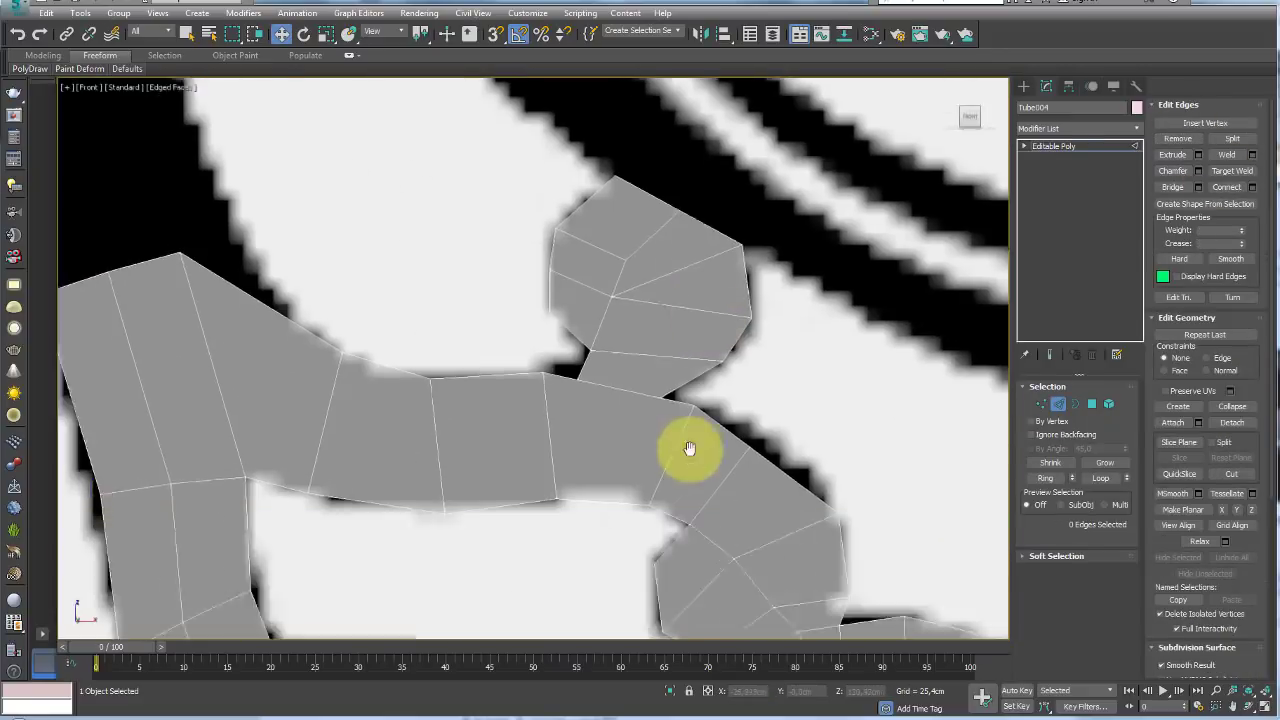
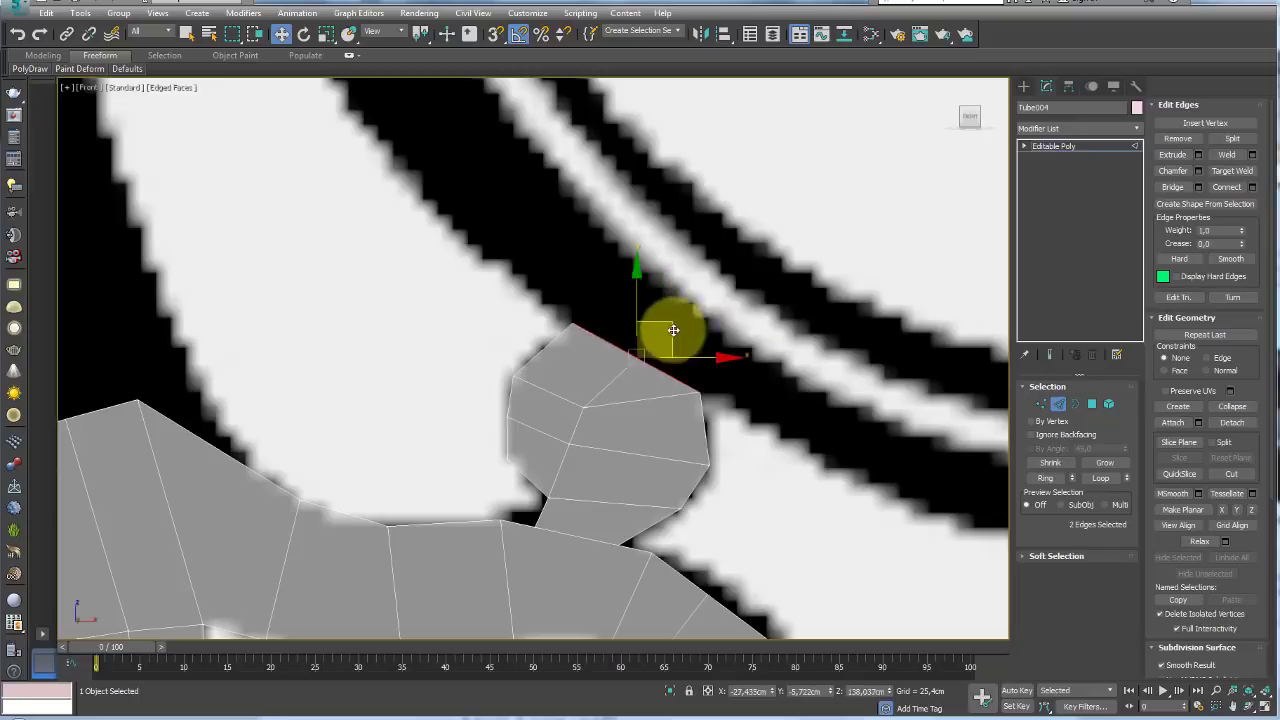
# - Stretch the scroll head's edges up and right, then adjust its vertices over the reference
pyautogui.moveTo(673, 330)
pyautogui.mouseDown()
pyautogui.moveTo(757, 266)
pyautogui.moveTo(729, 257)
pyautogui.mouseUp()
pyautogui.moveTo(660, 435); pyautogui.dragTo(670, 378, button='middle')
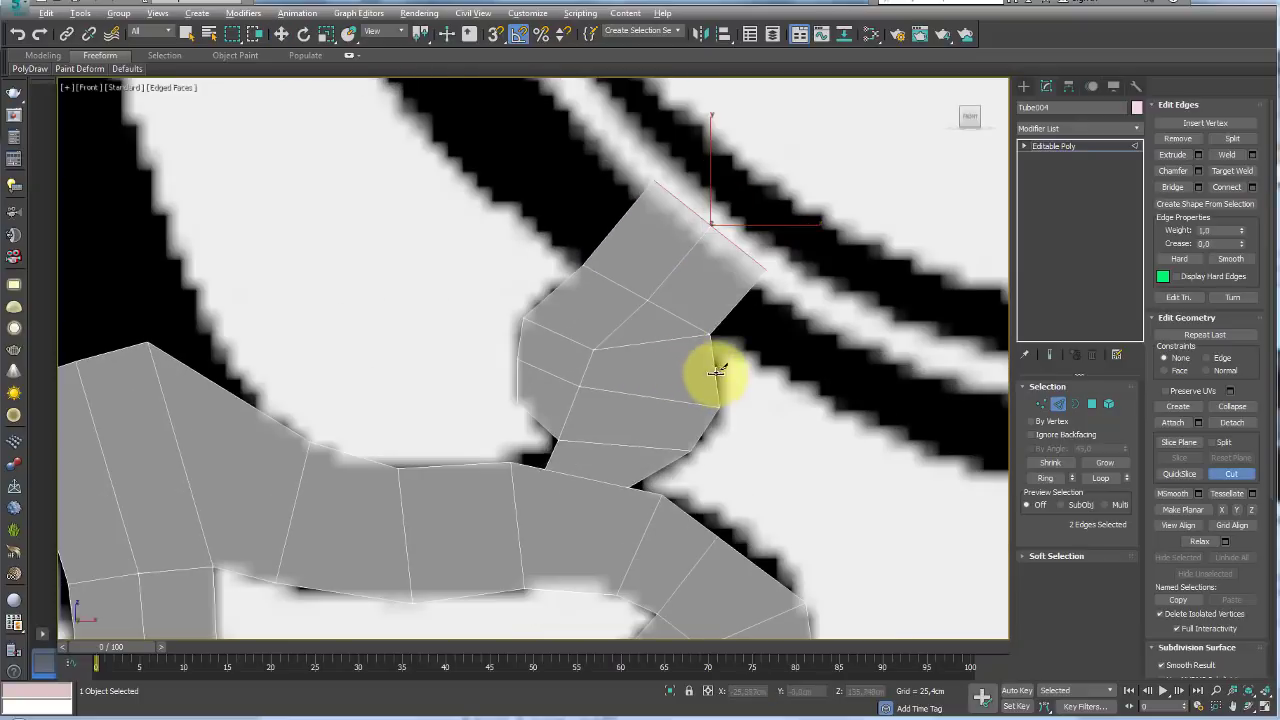
pyautogui.press('w')
pyautogui.click(1041, 403)
pyautogui.click(704, 326)
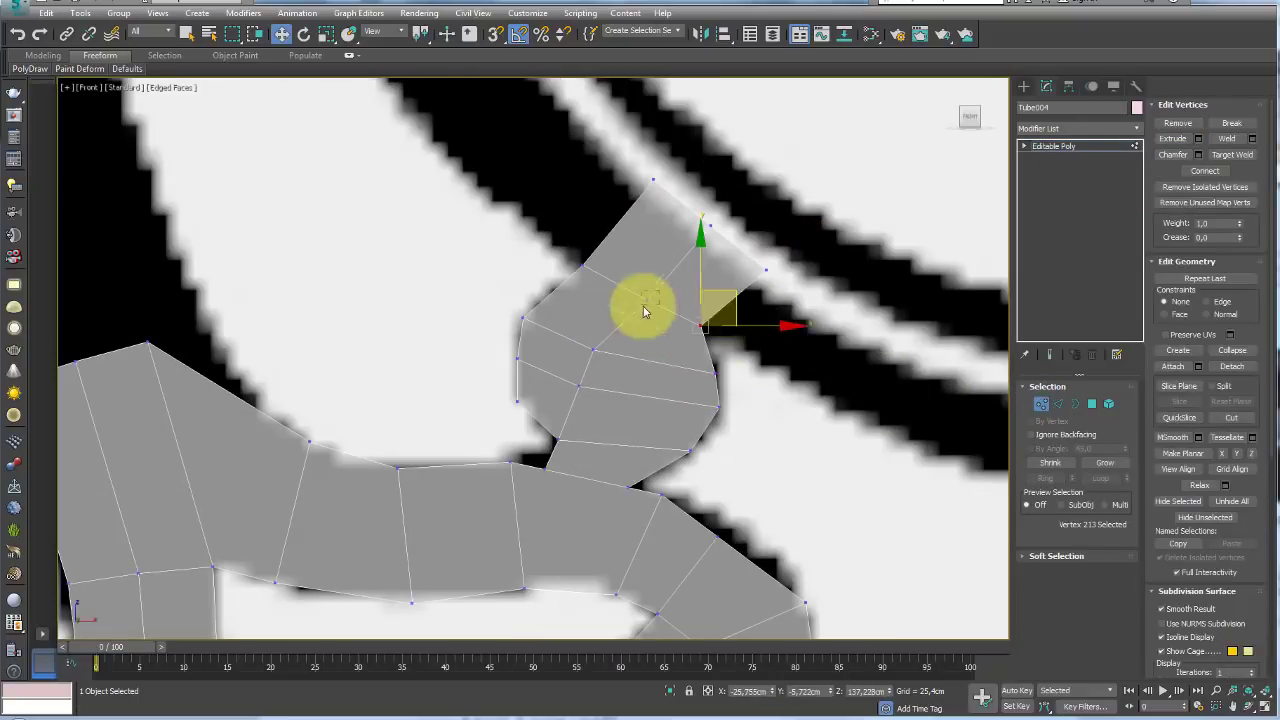
pyautogui.click(582, 265)
pyautogui.click(517, 401)
pyautogui.scroll(-3, 536, 405)
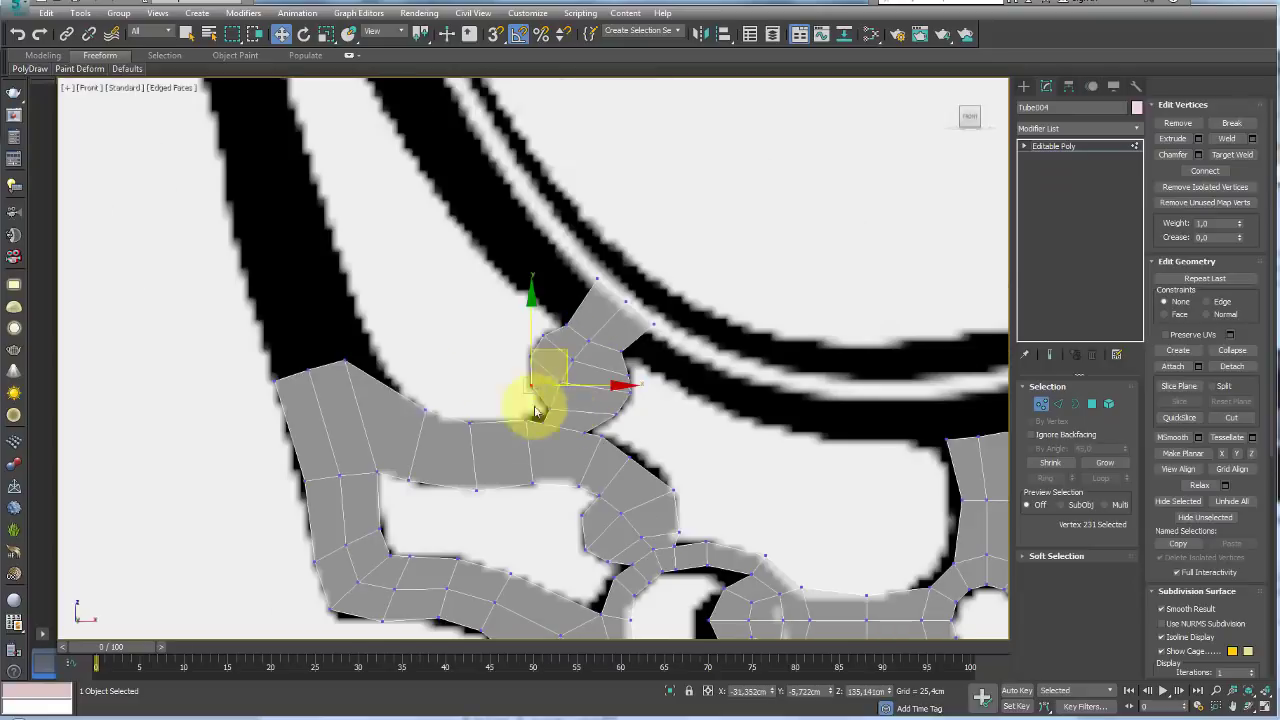
pyautogui.scroll(2, 365, 357)
# - Cut new edges and drag the strip's end edges out into new faces along the reference
pyautogui.hotkey('alt', 'c')
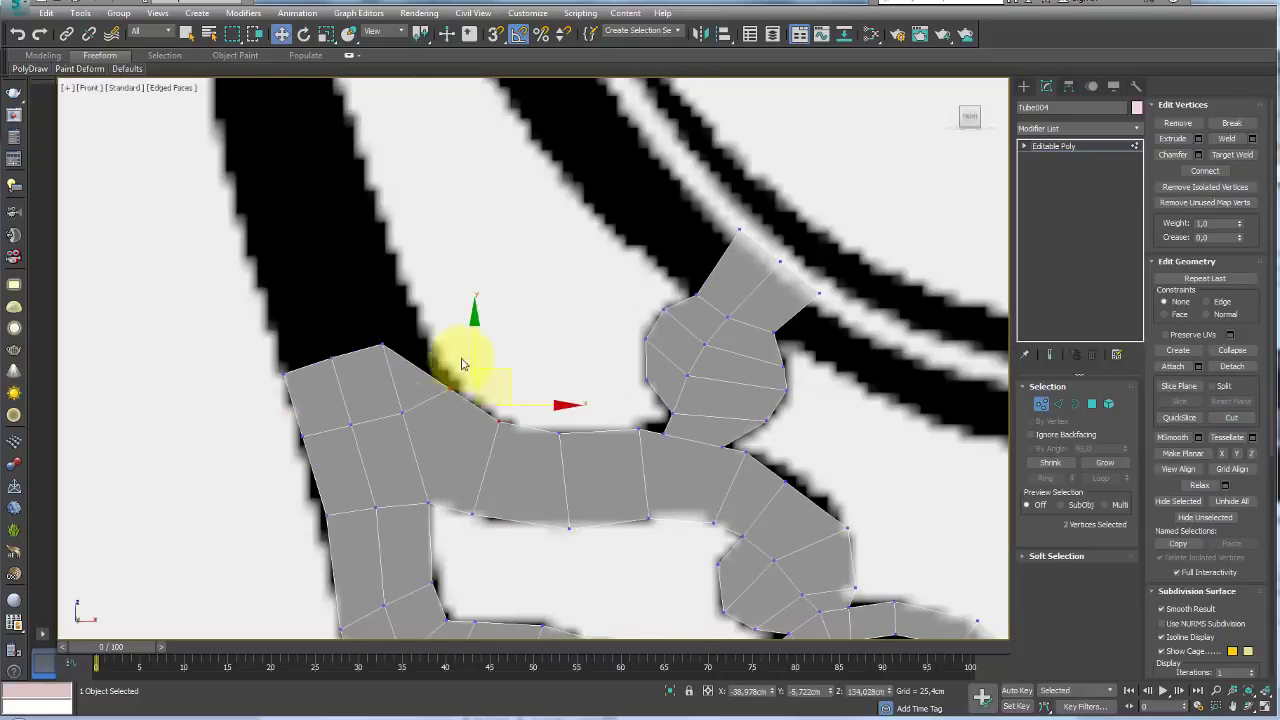
pyautogui.click(1052, 405)
pyautogui.click(391, 468)
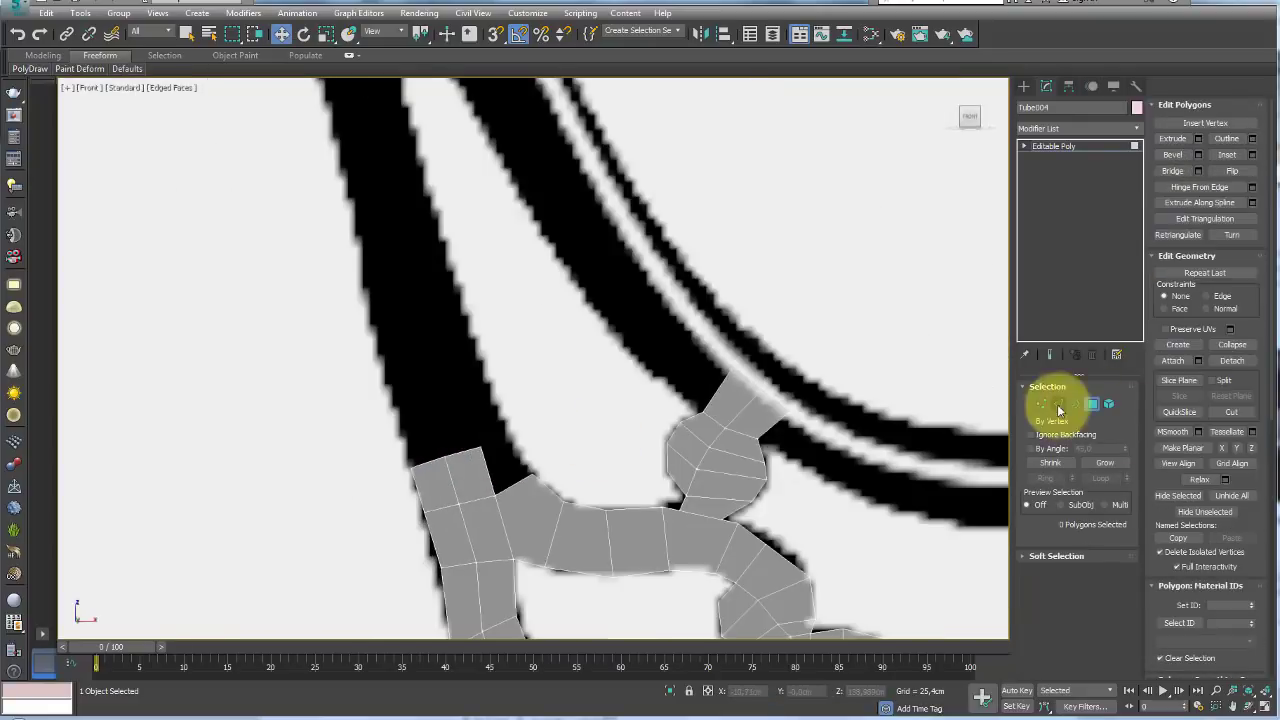
pyautogui.click(435, 425)
pyautogui.keyDown('shift'); pyautogui.moveTo(491, 441); pyautogui.dragTo(440, 335); pyautogui.keyUp('shift')
pyautogui.click(1041, 404)
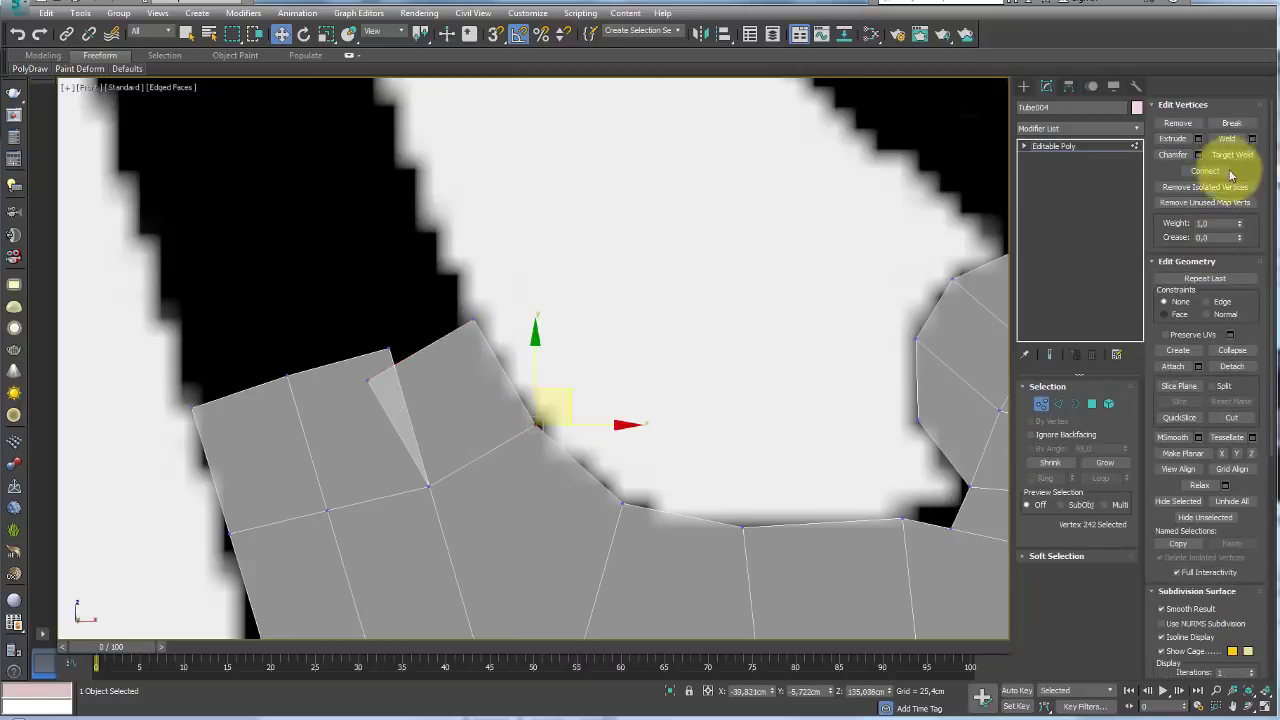
pyautogui.click(462, 318)
# - Rotate and extend the strip's end edges upward to follow the backrest curve
pyautogui.click(1058, 404)
pyautogui.scroll(-3, 457, 443)
pyautogui.moveTo(457, 443); pyautogui.dragTo(419, 274, button='middle')
pyautogui.press('e')
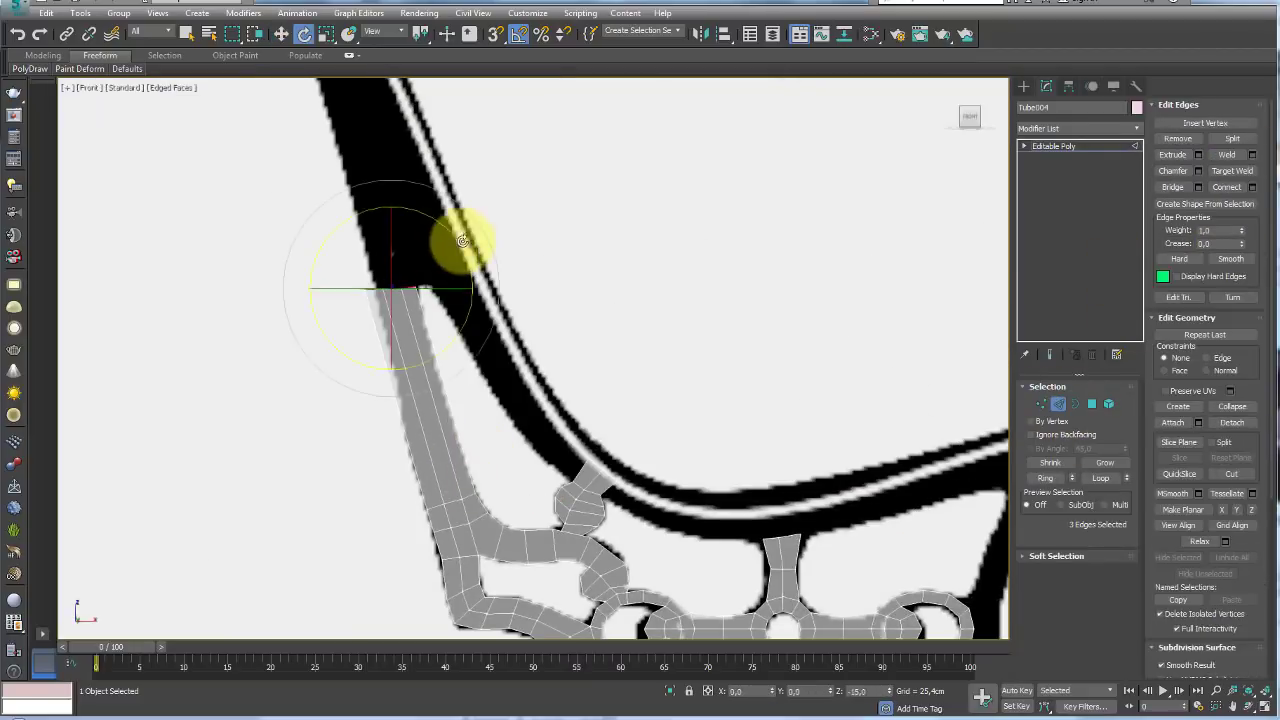
pyautogui.scroll(3, 457, 371)
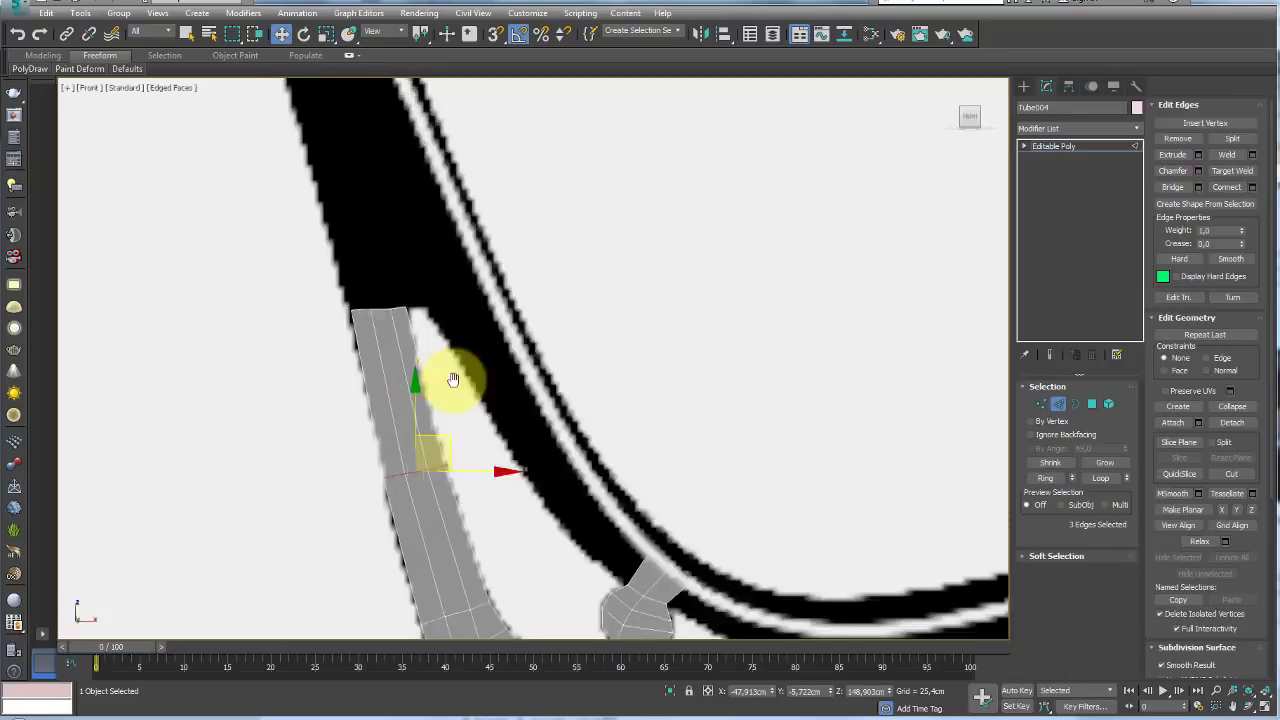
pyautogui.click(611, 541)
pyautogui.keyDown('shift'); pyautogui.moveTo(611, 541); pyautogui.dragTo(463, 209); pyautogui.keyUp('shift')
pyautogui.press('w')
pyautogui.moveTo(506, 471); pyautogui.dragTo(511, 426, button='middle')
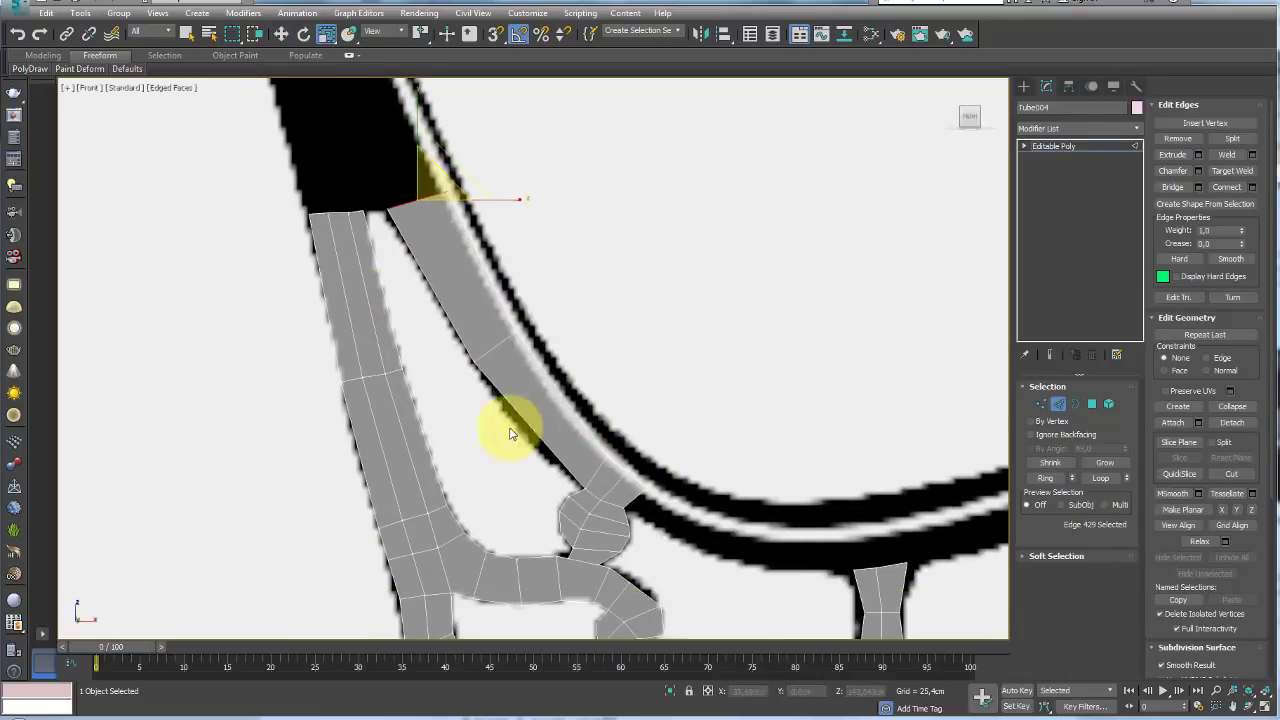
pyautogui.click(548, 402)
# - Move the two top vertices of the strip down into the notch
pyautogui.press('1')
pyautogui.scroll(-2, 634, 486)
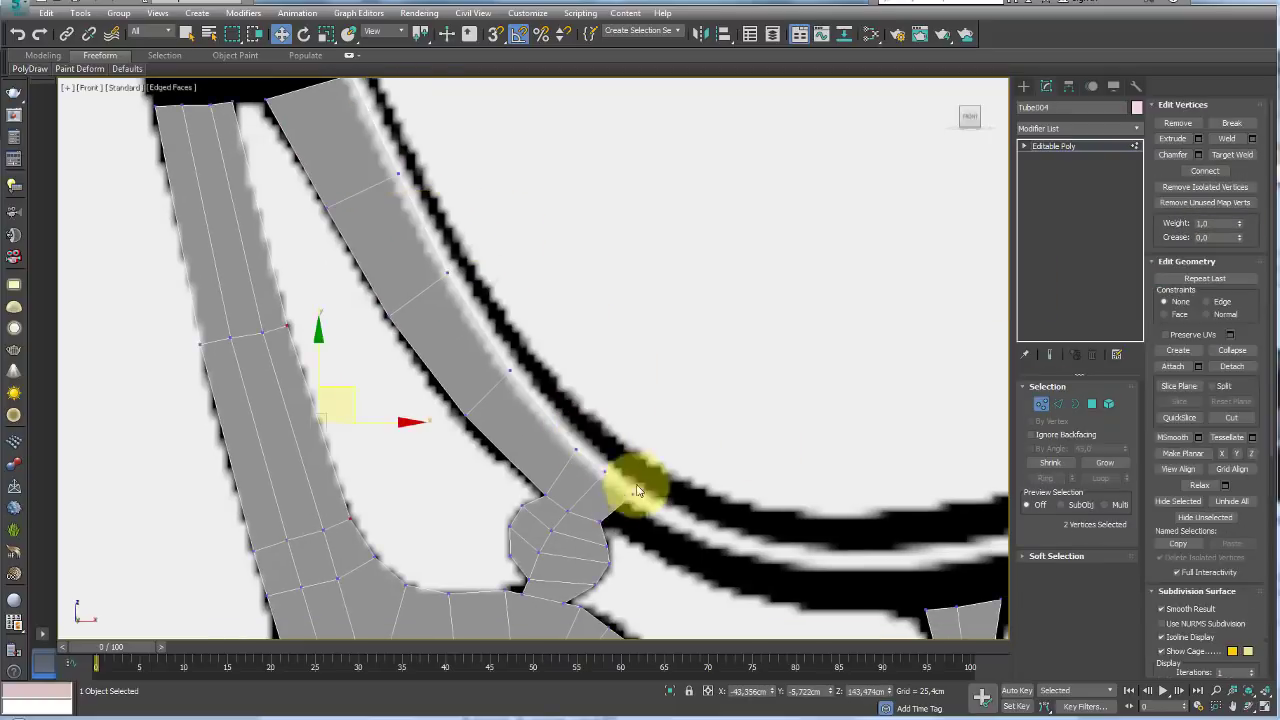
pyautogui.scroll(3, 634, 391)
pyautogui.scroll(2, 594, 306)
pyautogui.scroll(1, 562, 459)
pyautogui.scroll(-1, 562, 459)
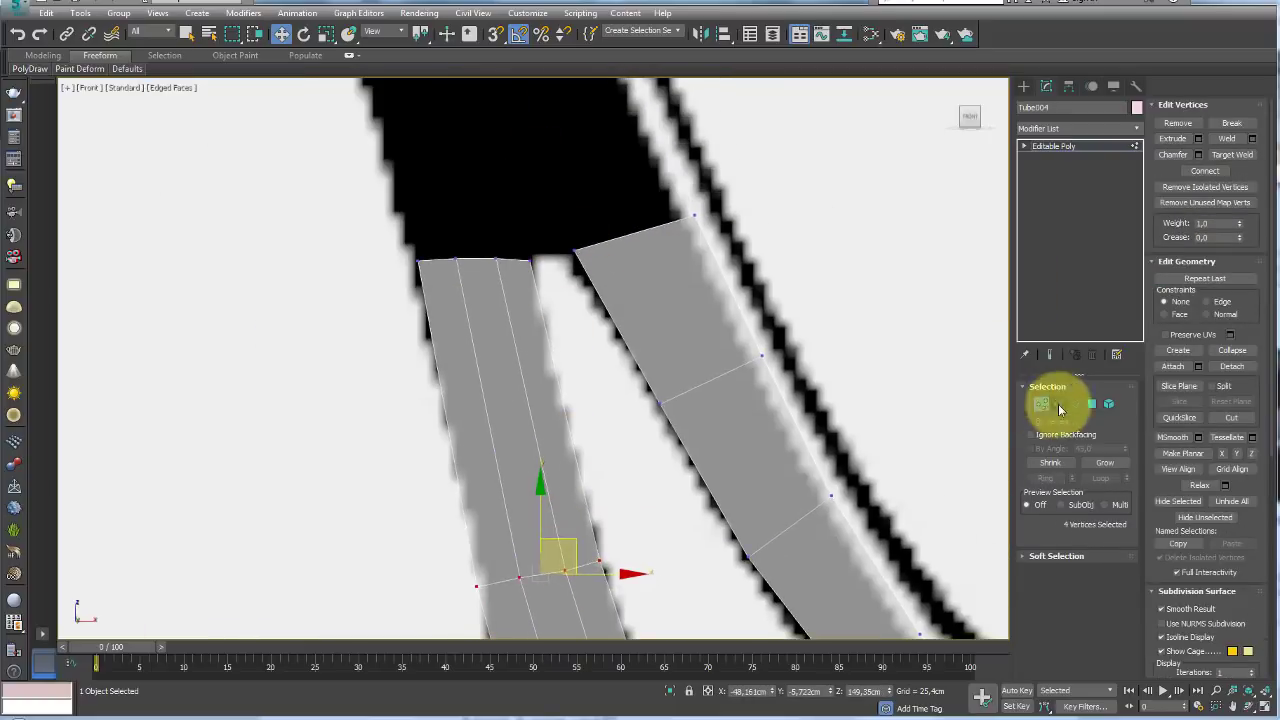
pyautogui.click(1058, 404)
pyautogui.scroll(-2, 886, 437)
pyautogui.scroll(2, 600, 310)
pyautogui.click(578, 289)
pyautogui.scroll(-2, 578, 289)
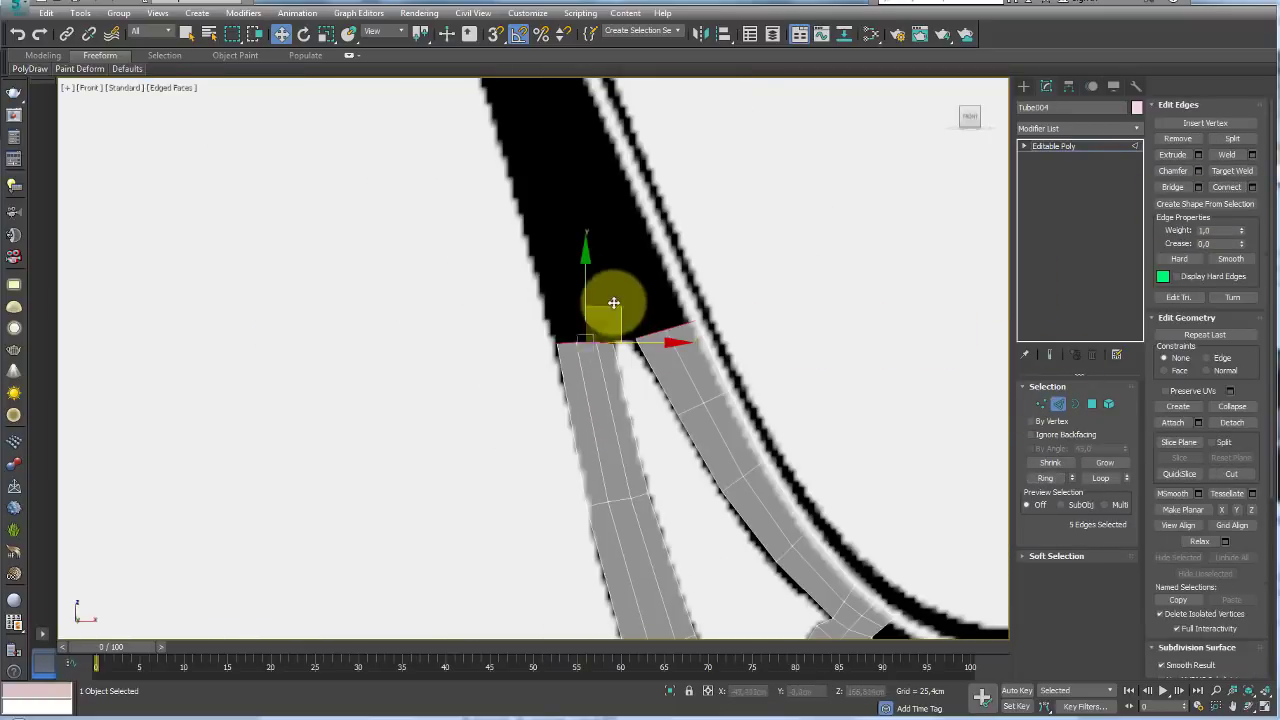
pyautogui.press('1')
pyautogui.scroll(2, 700, 235)
pyautogui.click(646, 257)
pyautogui.moveTo(646, 257); pyautogui.dragTo(623, 306)
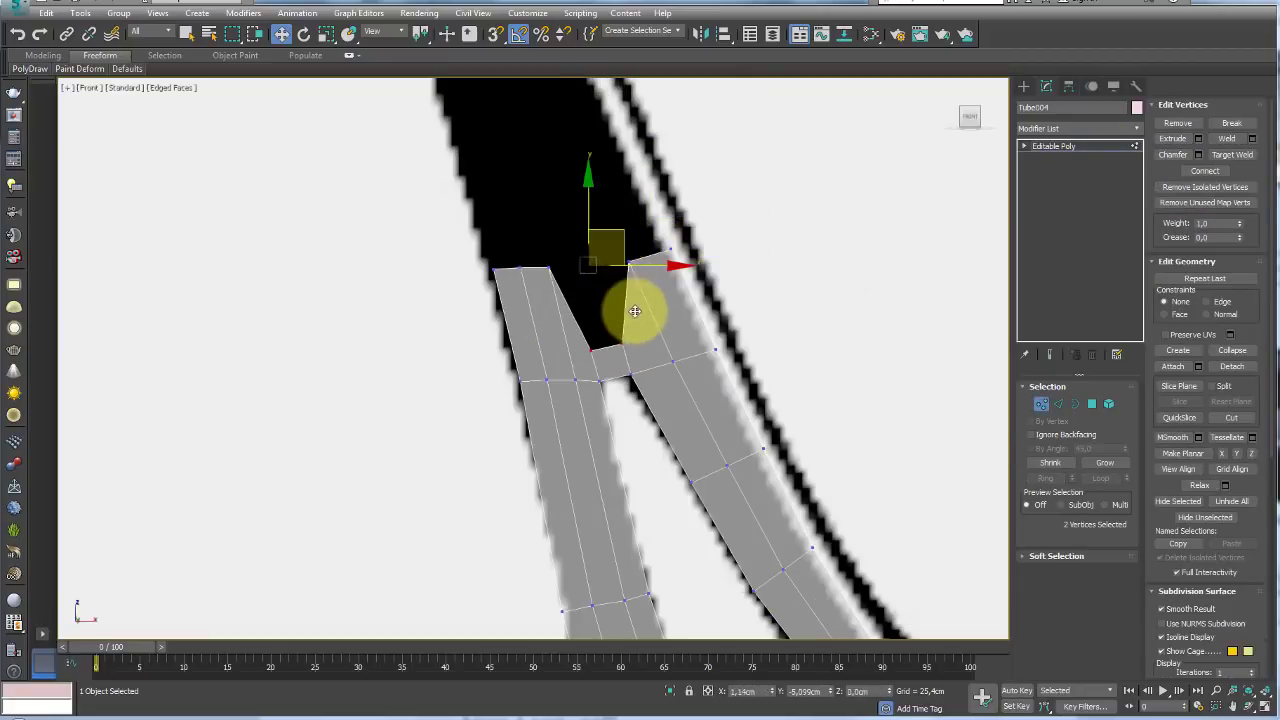
# - Collapse the two notch edges to join the strips
pyautogui.press('2')
pyautogui.keyDown('ctrl'); pyautogui.click(585, 340); pyautogui.keyUp('ctrl')
pyautogui.click(1051, 405)
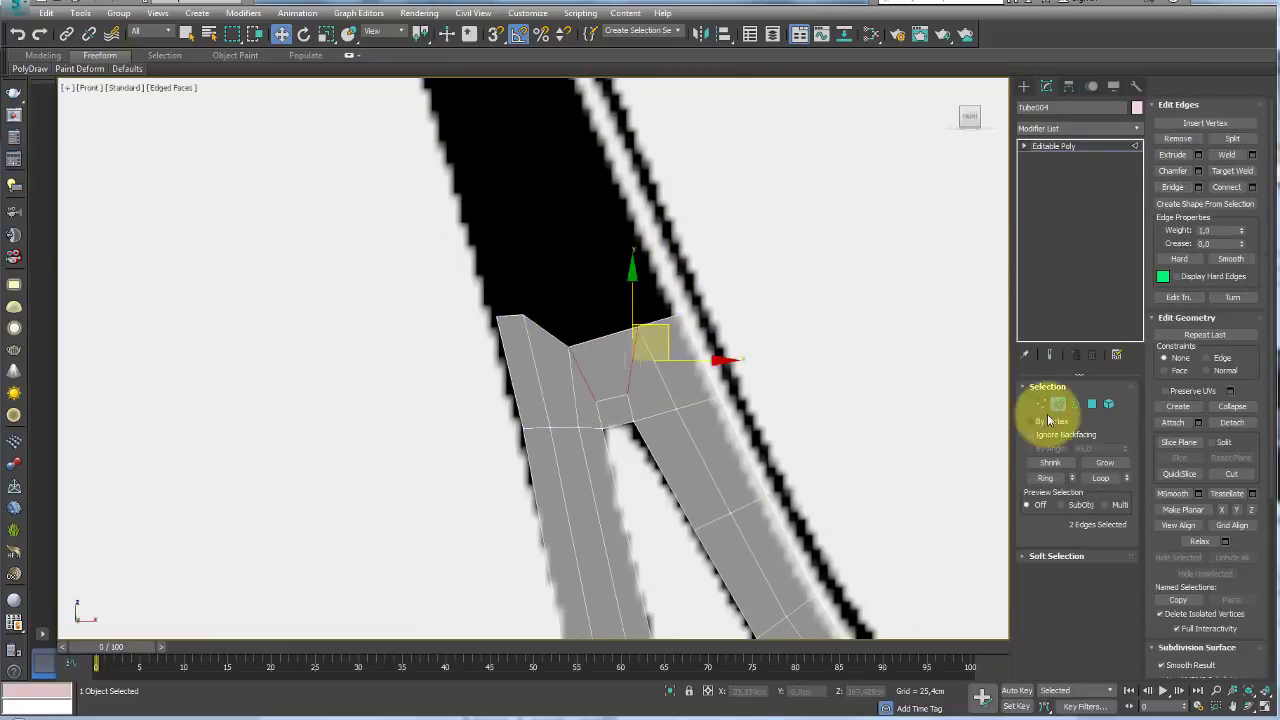
pyautogui.click(622, 387)
# - Extend the strip's end edge loop further up toward the backrest knob
pyautogui.click(1065, 405)
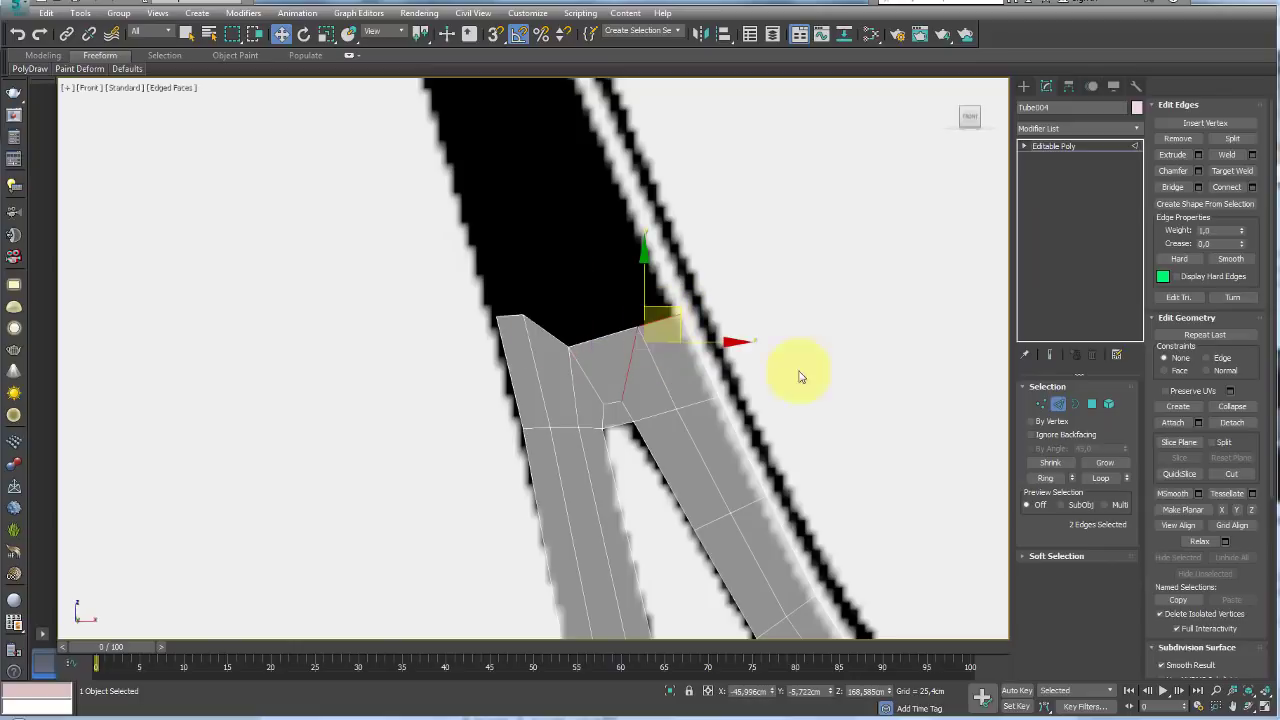
pyautogui.doubleClick(548, 348)
pyautogui.scroll(-3, 551, 423)
pyautogui.scroll(-4, 728, 537)
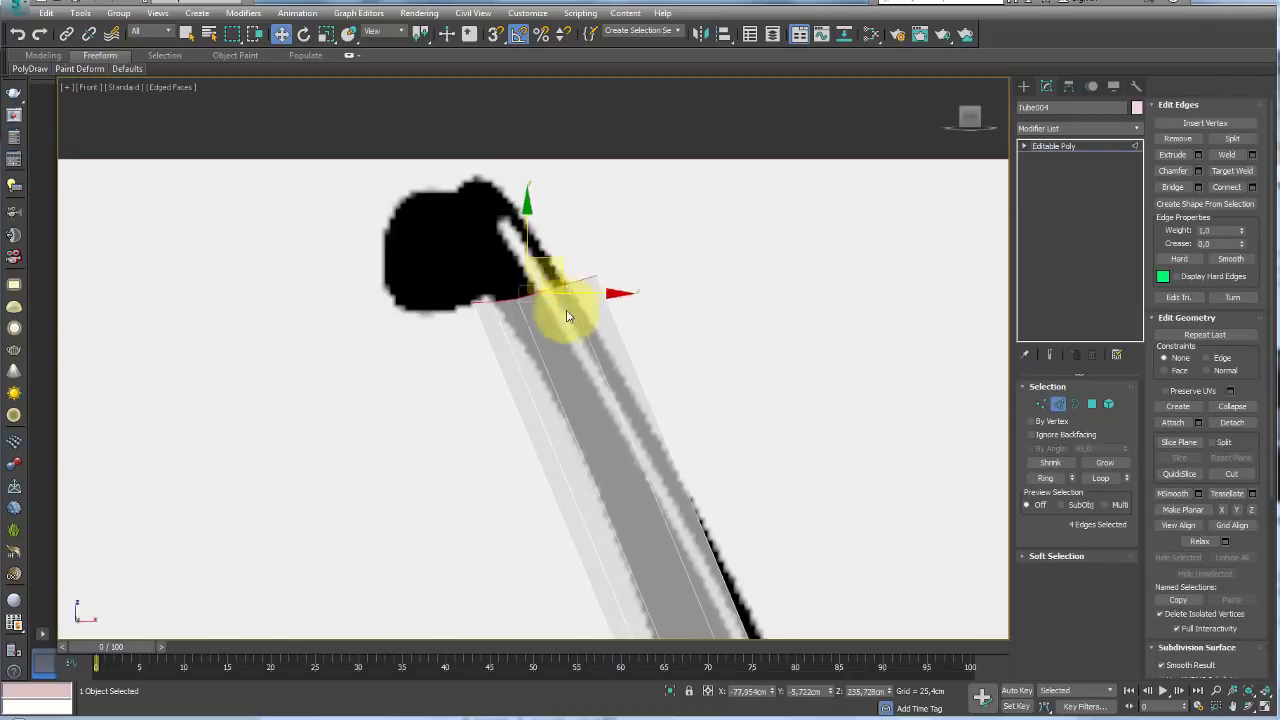
pyautogui.press('e')
pyautogui.press('z')
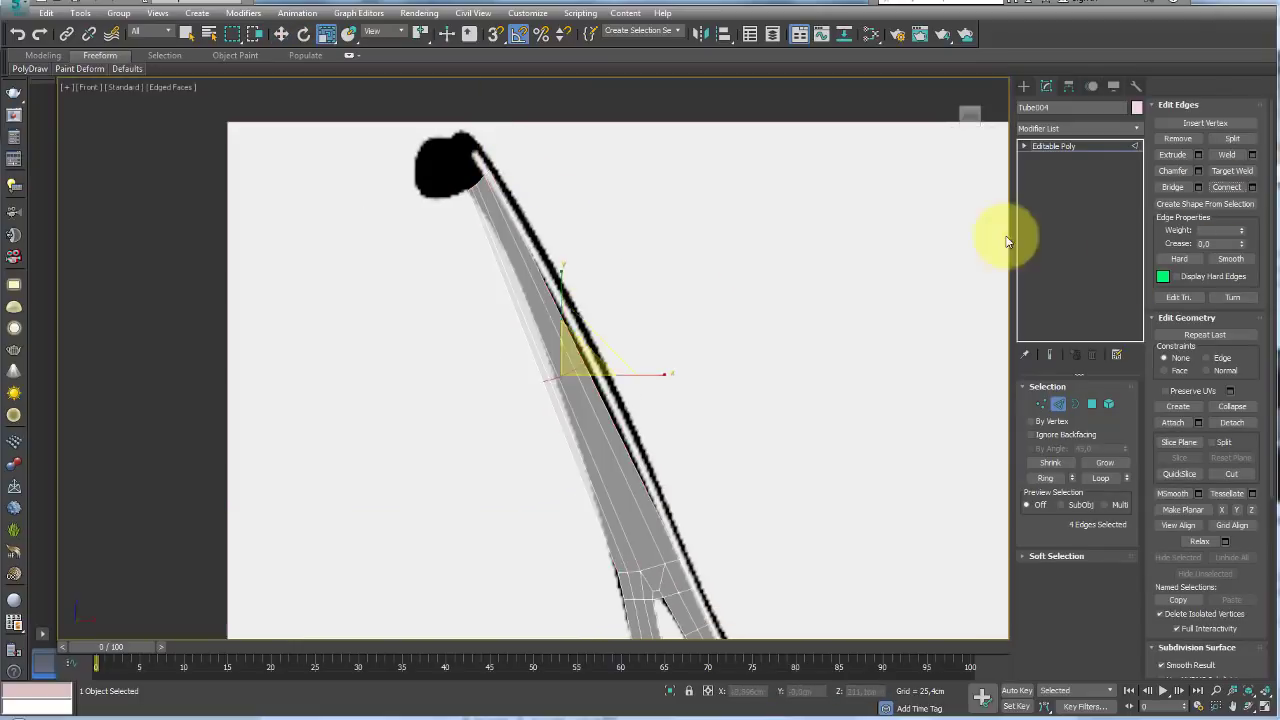
pyautogui.press('w')
pyautogui.moveTo(491, 374); pyautogui.dragTo(551, 308)
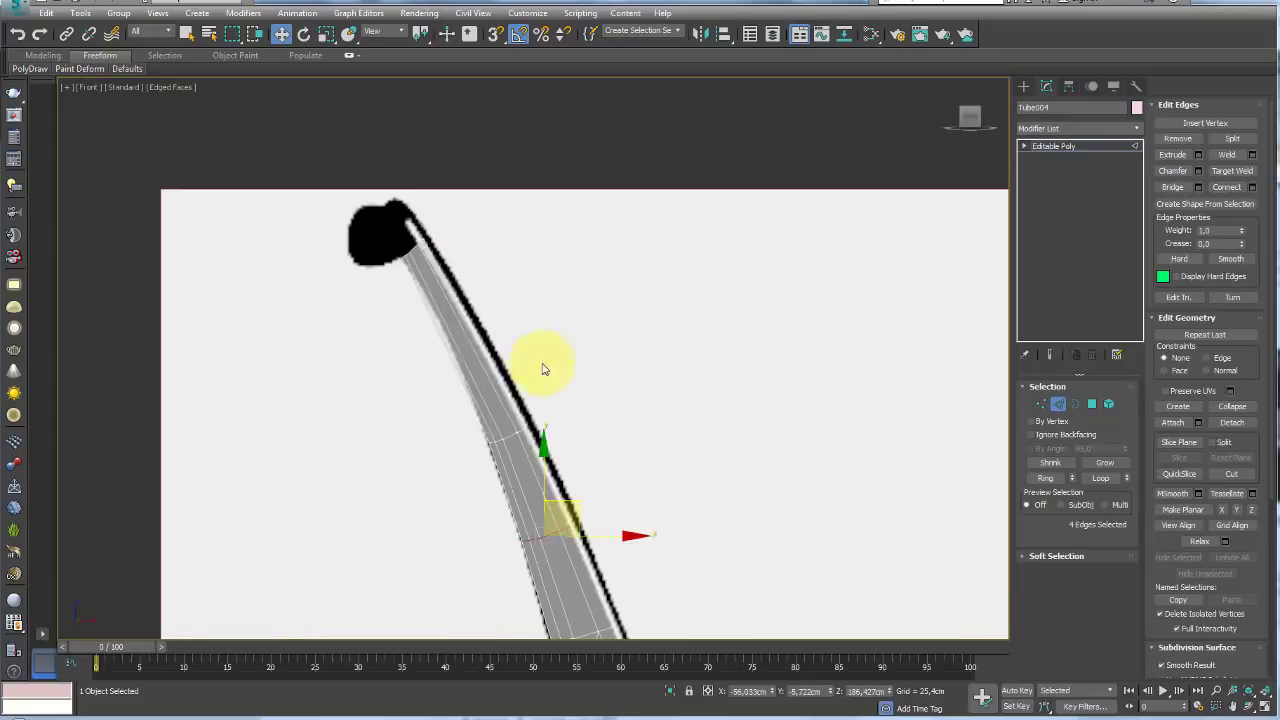
pyautogui.press('r')
pyautogui.scroll(-2, 552, 297)
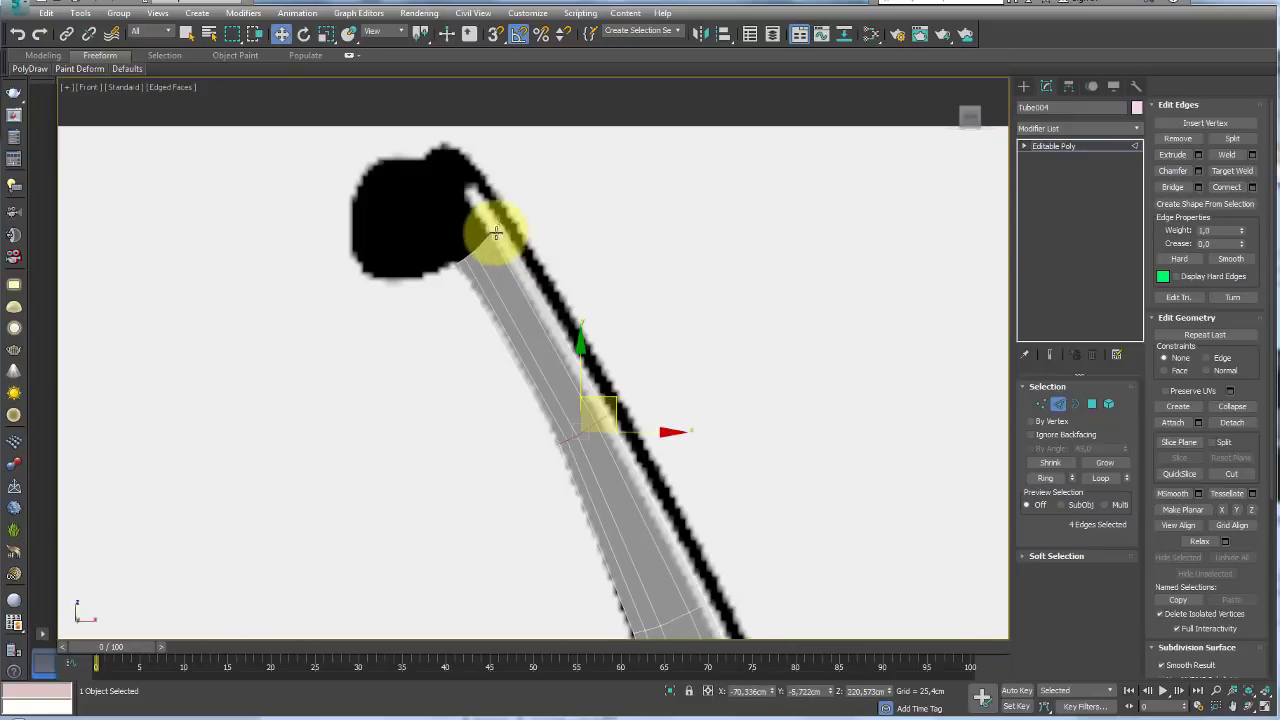
pyautogui.scroll(-3, 495, 242)
pyautogui.scroll(-1, 557, 337)
# - Rotate and extend the seat strip's end edges rightward along the reference
pyautogui.scroll(-1, 471, 366)
pyautogui.click(443, 371)
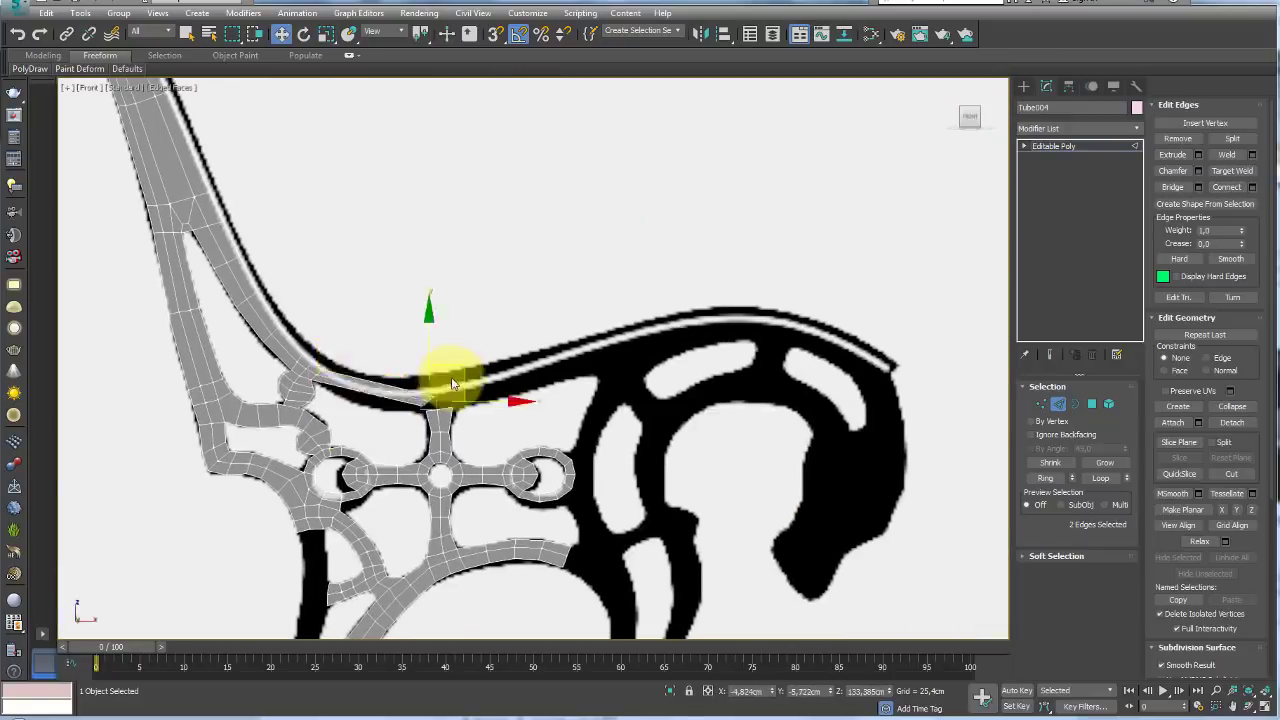
pyautogui.scroll(5, 443, 371)
pyautogui.scroll(-4, 383, 456)
pyautogui.press('e')
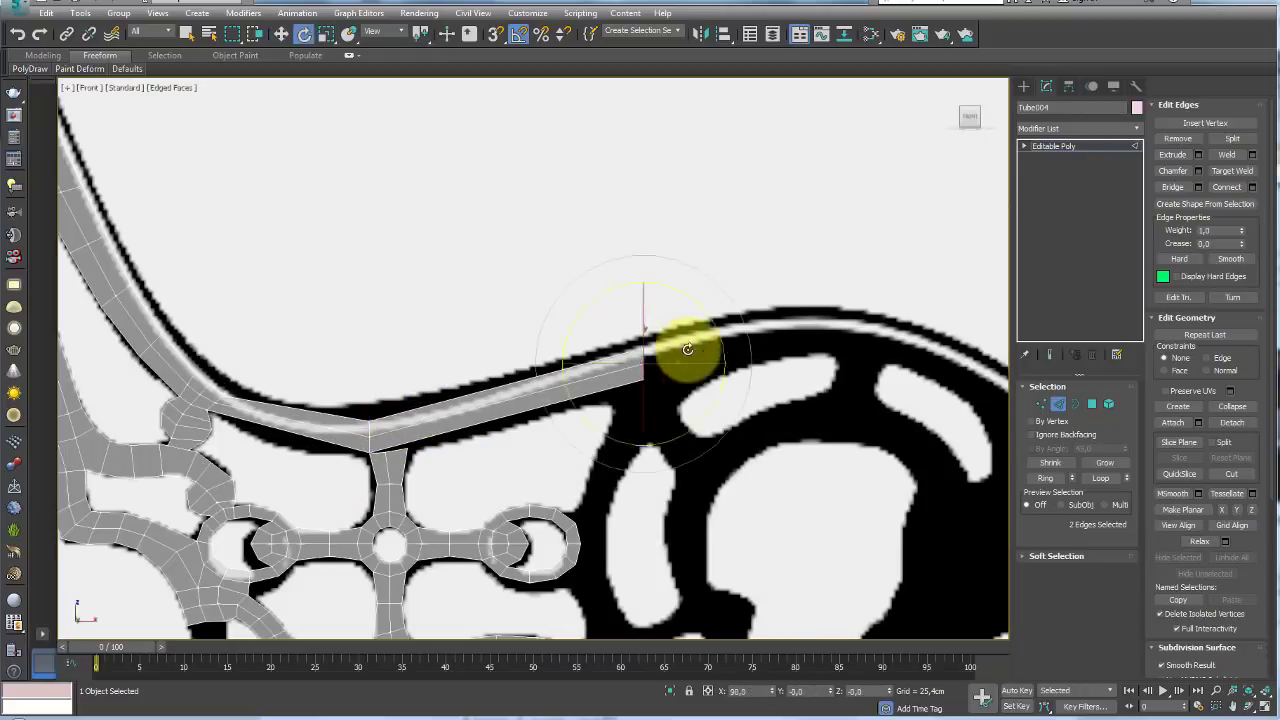
pyautogui.moveTo(680, 336); pyautogui.dragTo(711, 354)
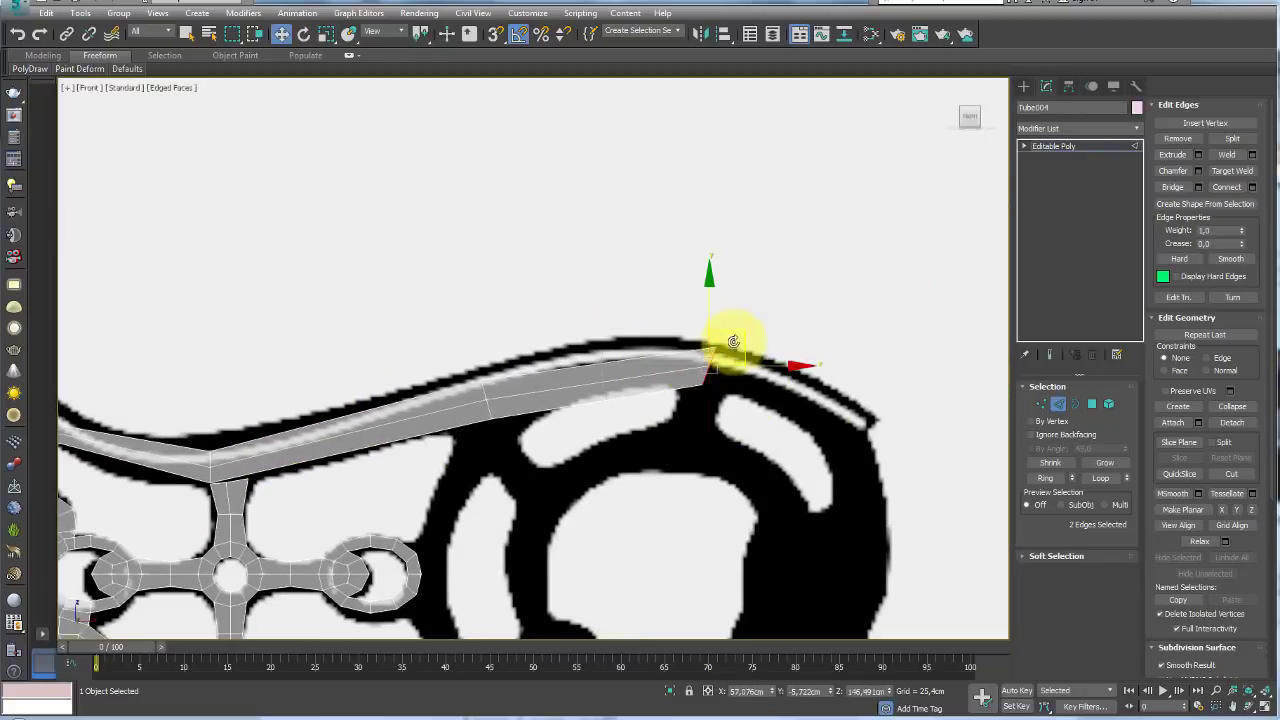
pyautogui.scroll(2, 886, 412)
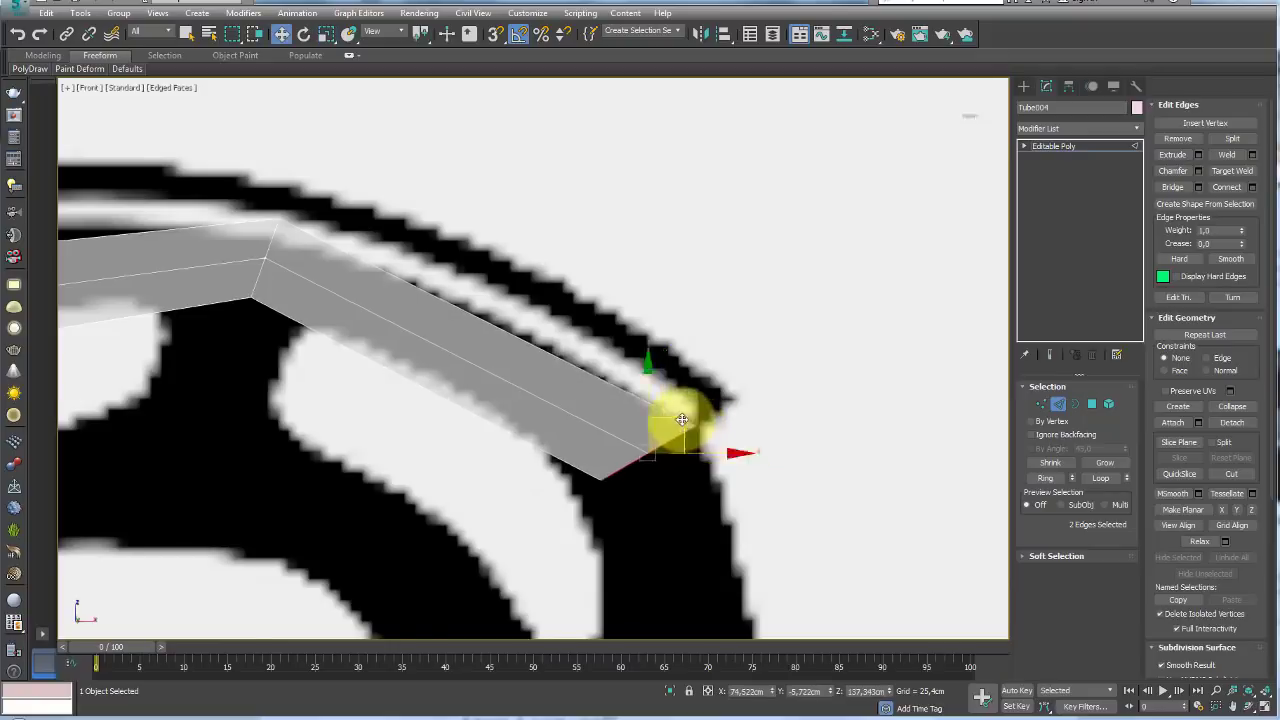
pyautogui.moveTo(677, 420); pyautogui.dragTo(817, 343, button='middle')
pyautogui.scroll(-2, 627, 330)
# - Target-weld the vertices where the leg meets the strip
pyautogui.press('r')
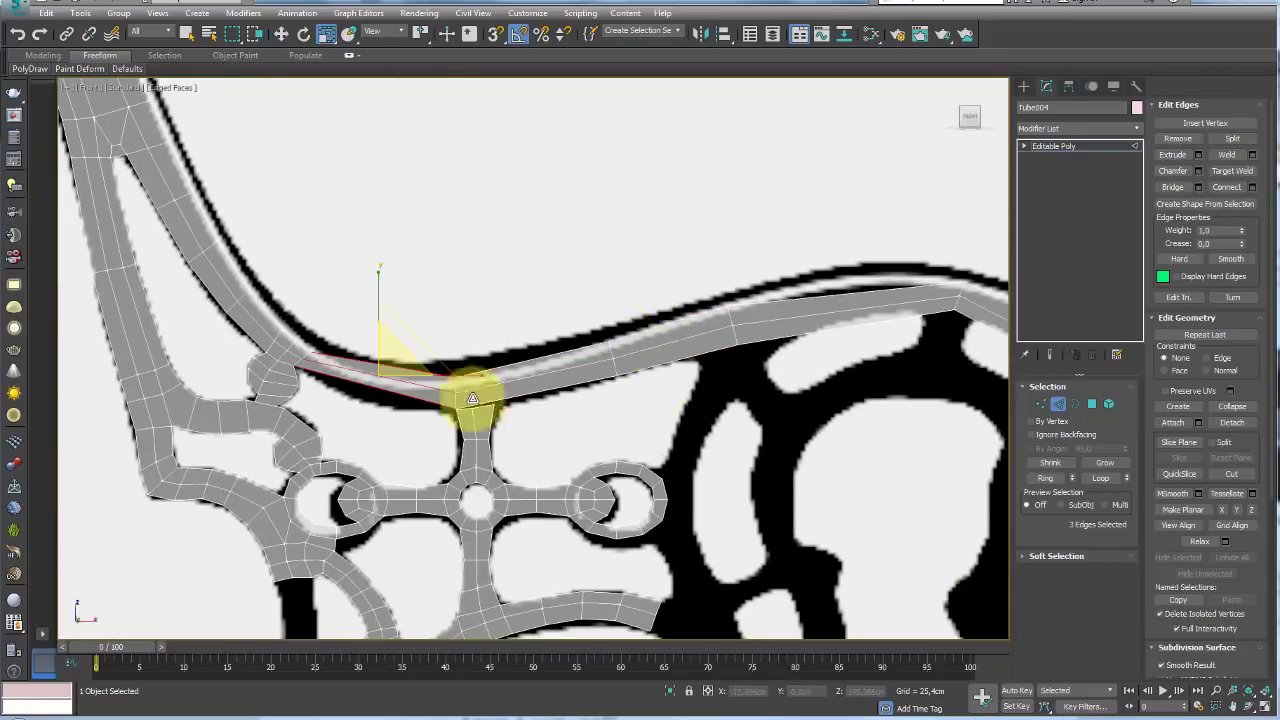
pyautogui.scroll(3, 471, 400)
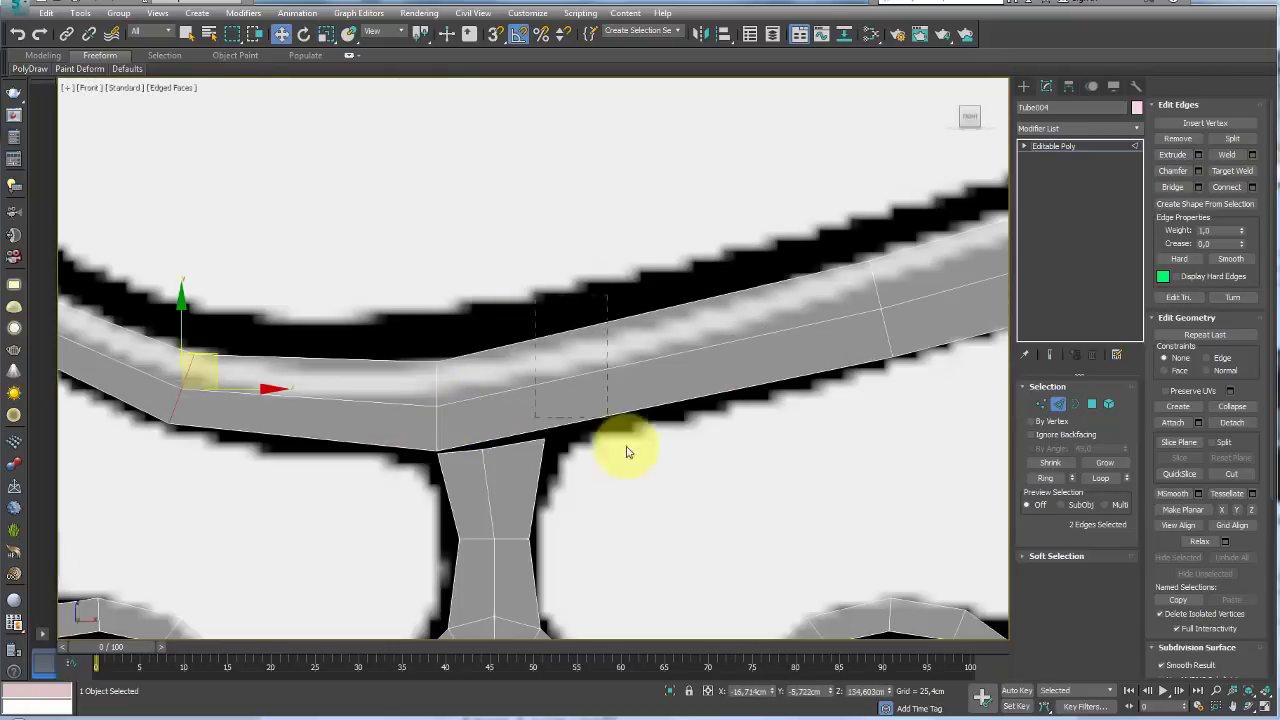
pyautogui.click(562, 428)
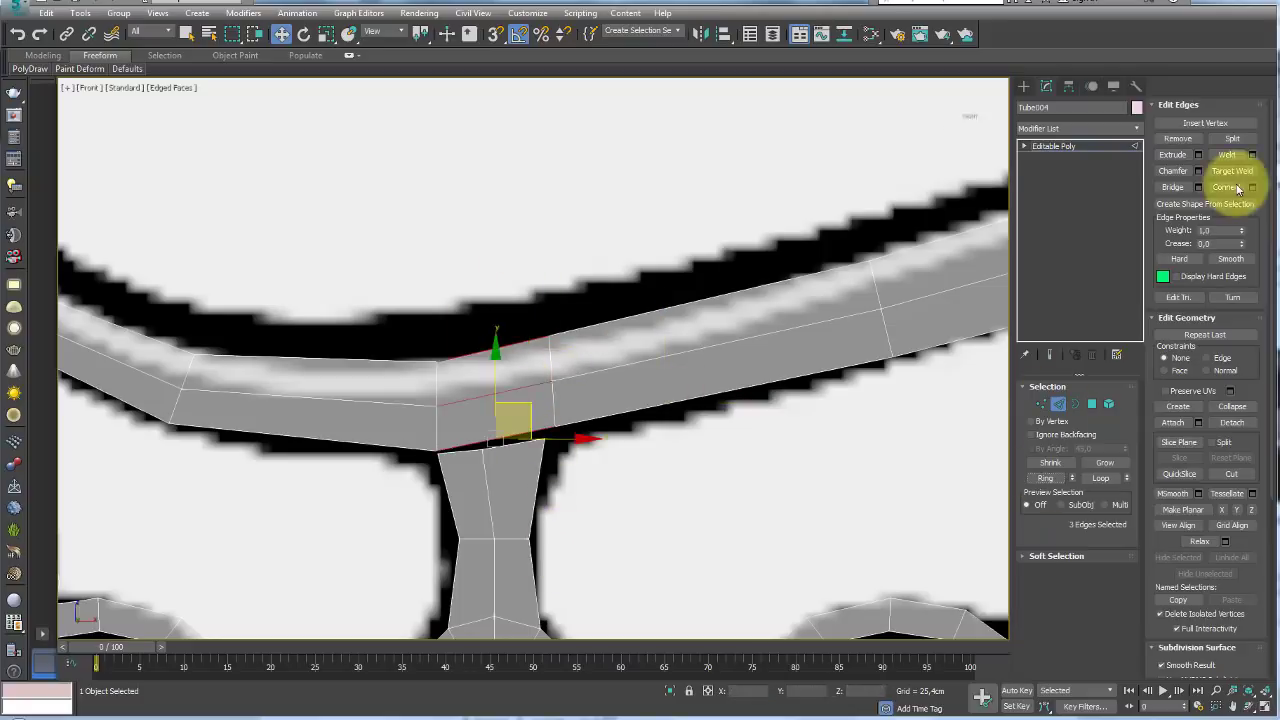
pyautogui.press('1')
pyautogui.click(1232, 154)
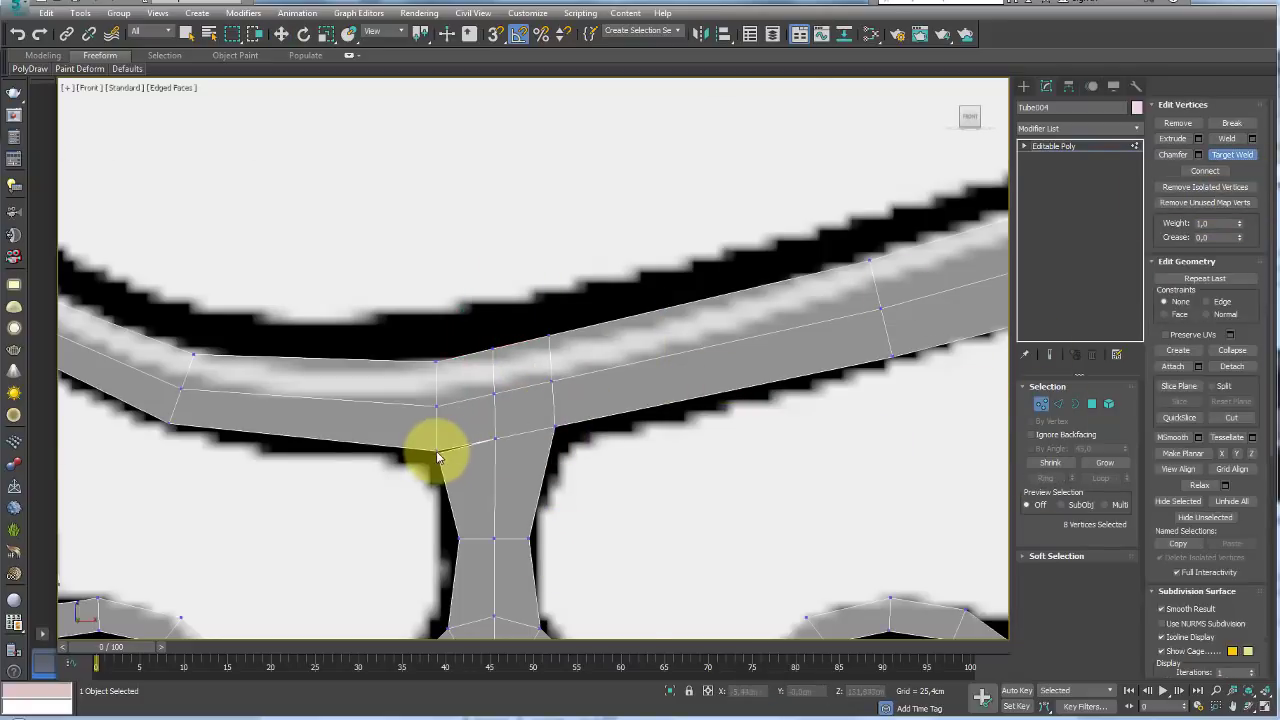
pyautogui.click(1232, 154)
pyautogui.scroll(-3, 500, 443)
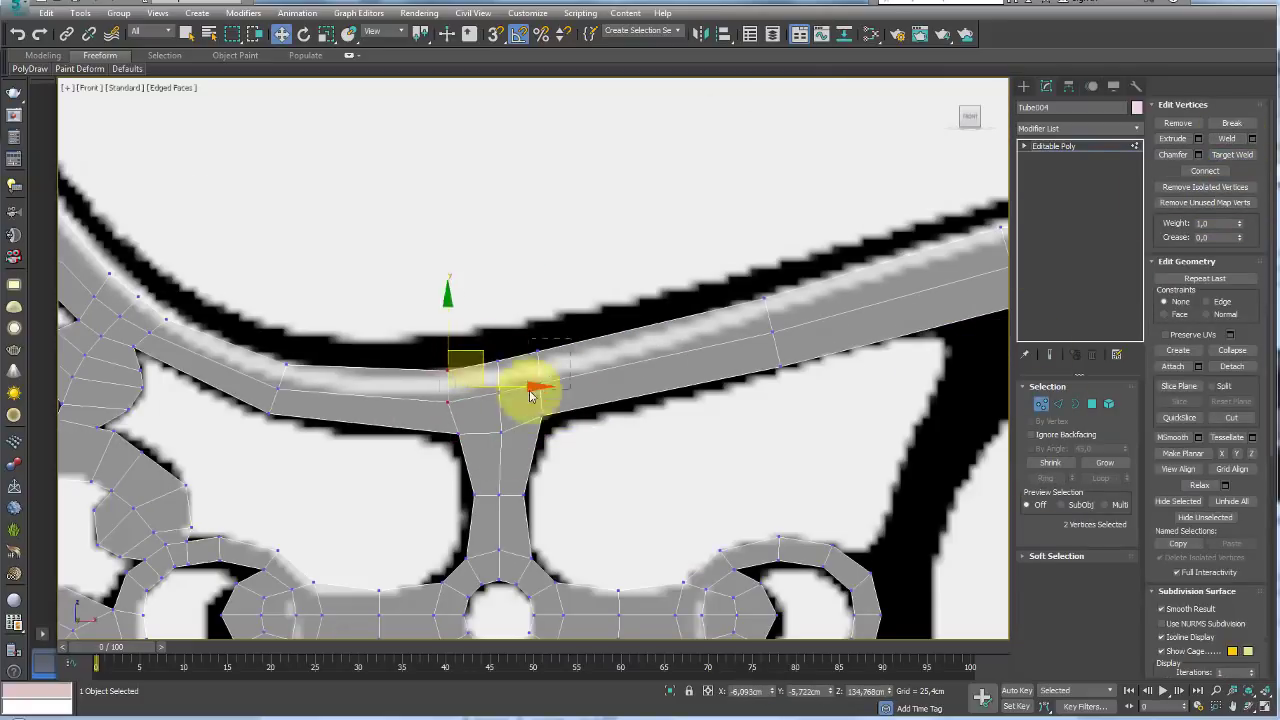
pyautogui.scroll(-4, 543, 423)
pyautogui.scroll(4, 700, 330)
# - Select the upper rail's end edge for rotating down along the reference
pyautogui.press('2')
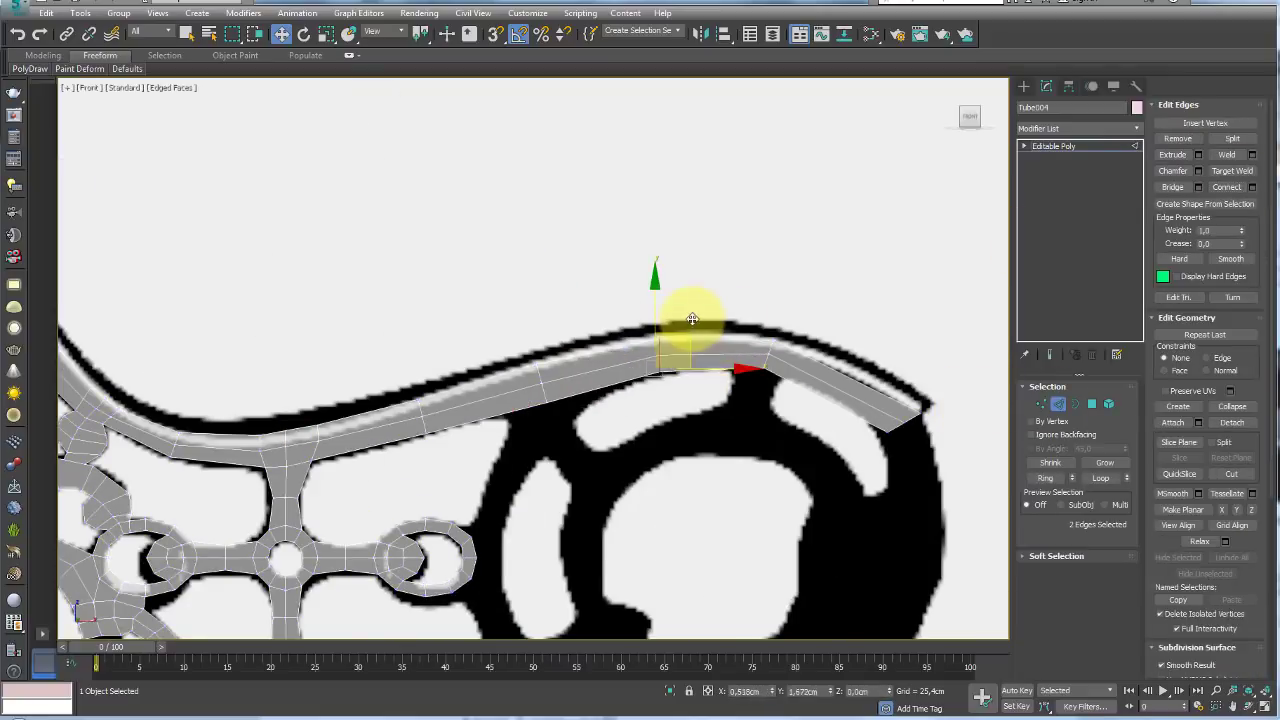
pyautogui.scroll(3, 692, 318)
pyautogui.press('e')
pyautogui.scroll(-3, 885, 362)
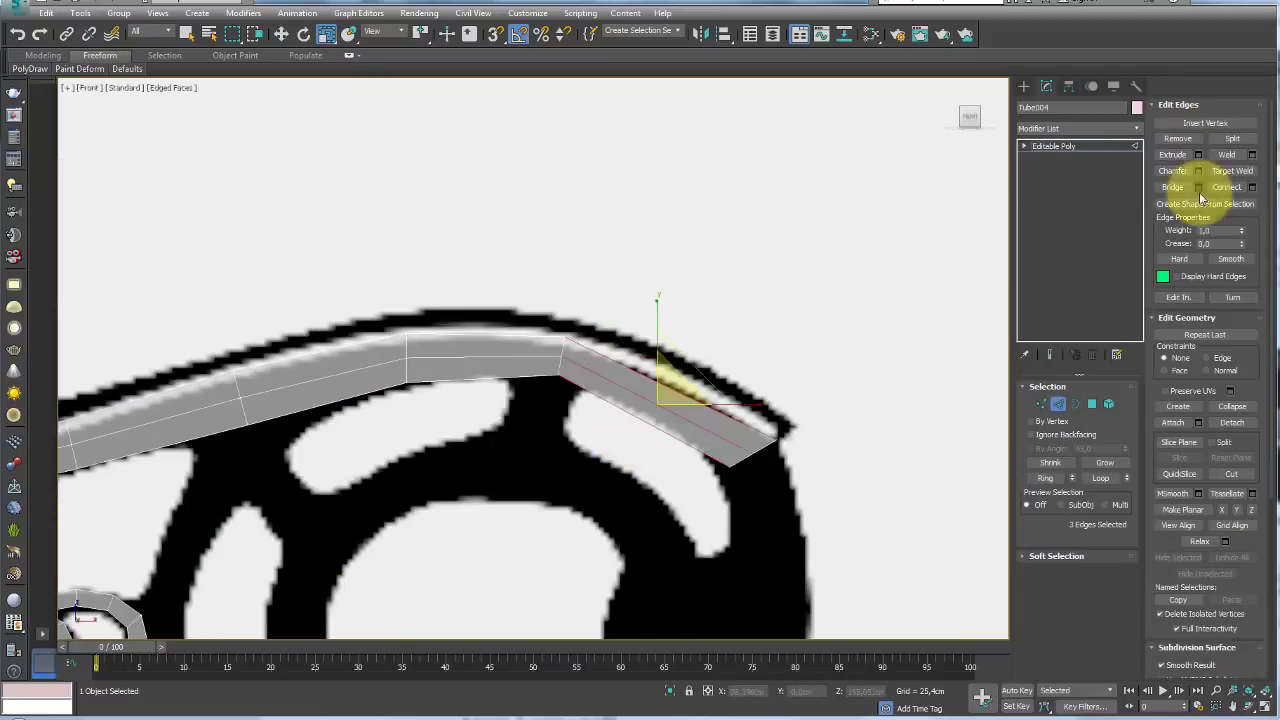
pyautogui.scroll(3, 686, 371)
pyautogui.click(793, 479)
# - Shift the small ring's joint edges up-right and try an arm toward the top rail, then undo it
pyautogui.scroll(-3, 778, 444)
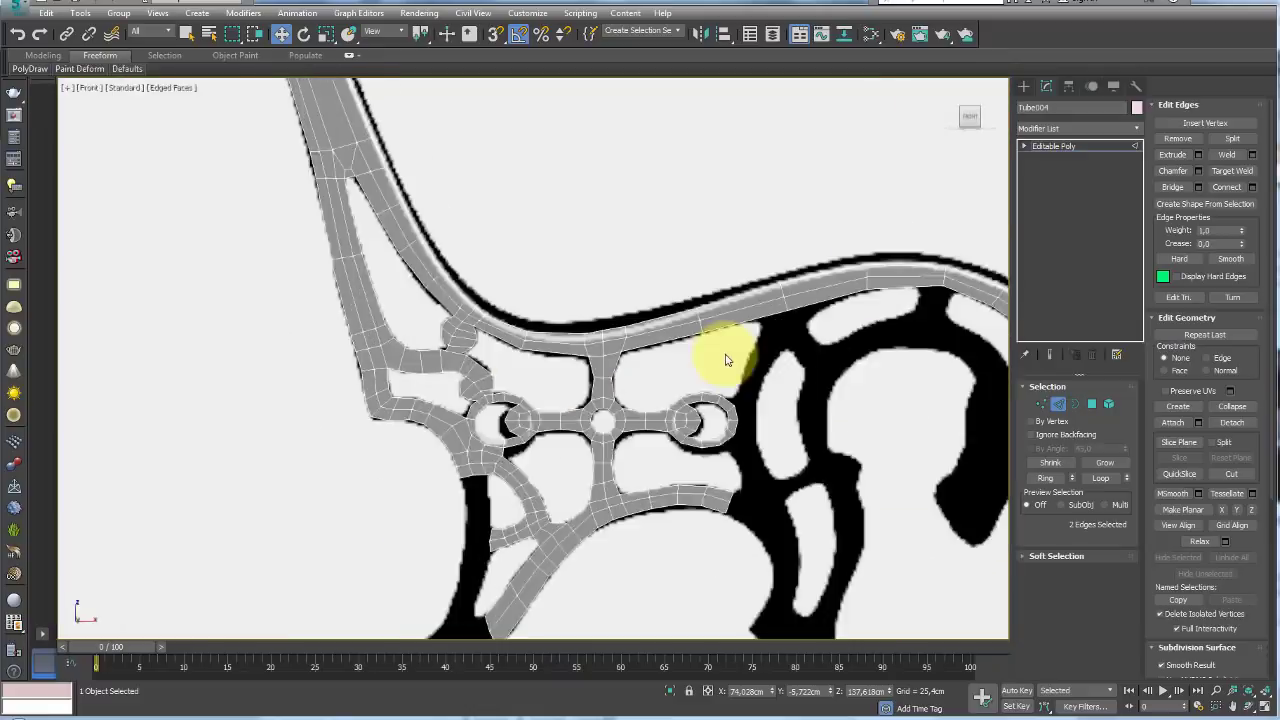
pyautogui.scroll(3, 518, 459)
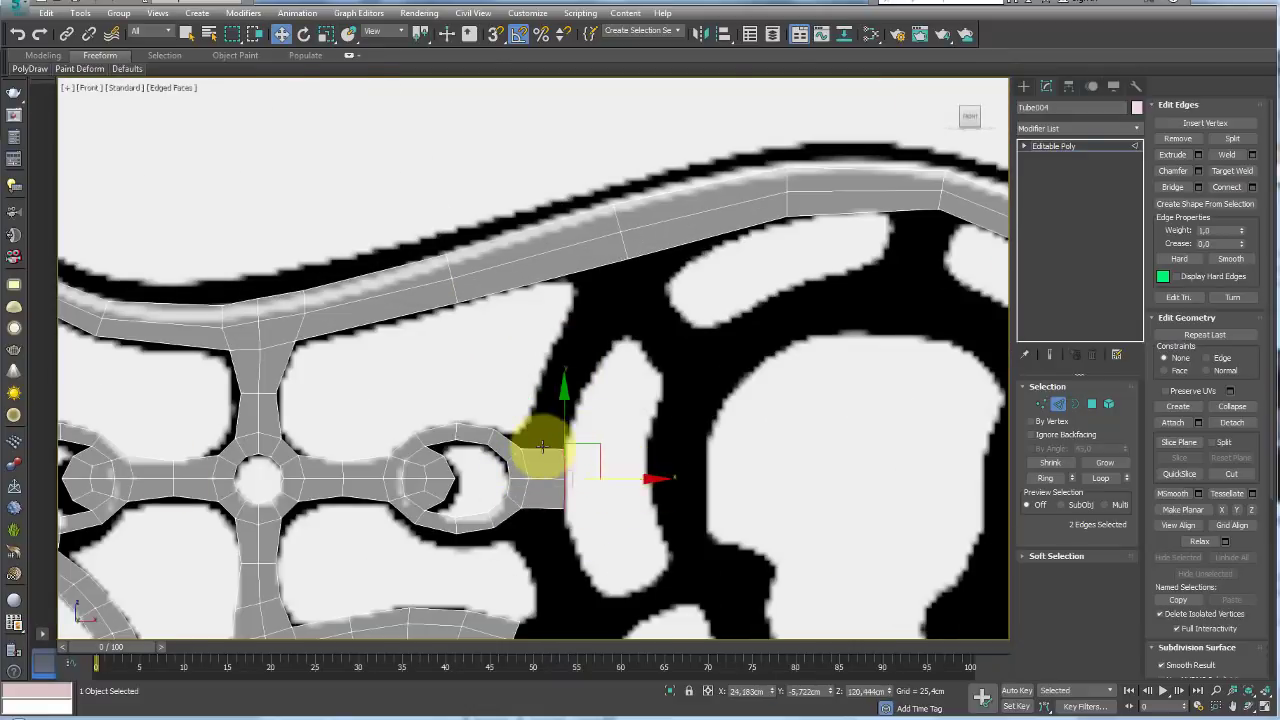
pyautogui.scroll(3, 541, 447)
pyautogui.click(469, 452)
pyautogui.moveTo(520, 442); pyautogui.dragTo(557, 394)
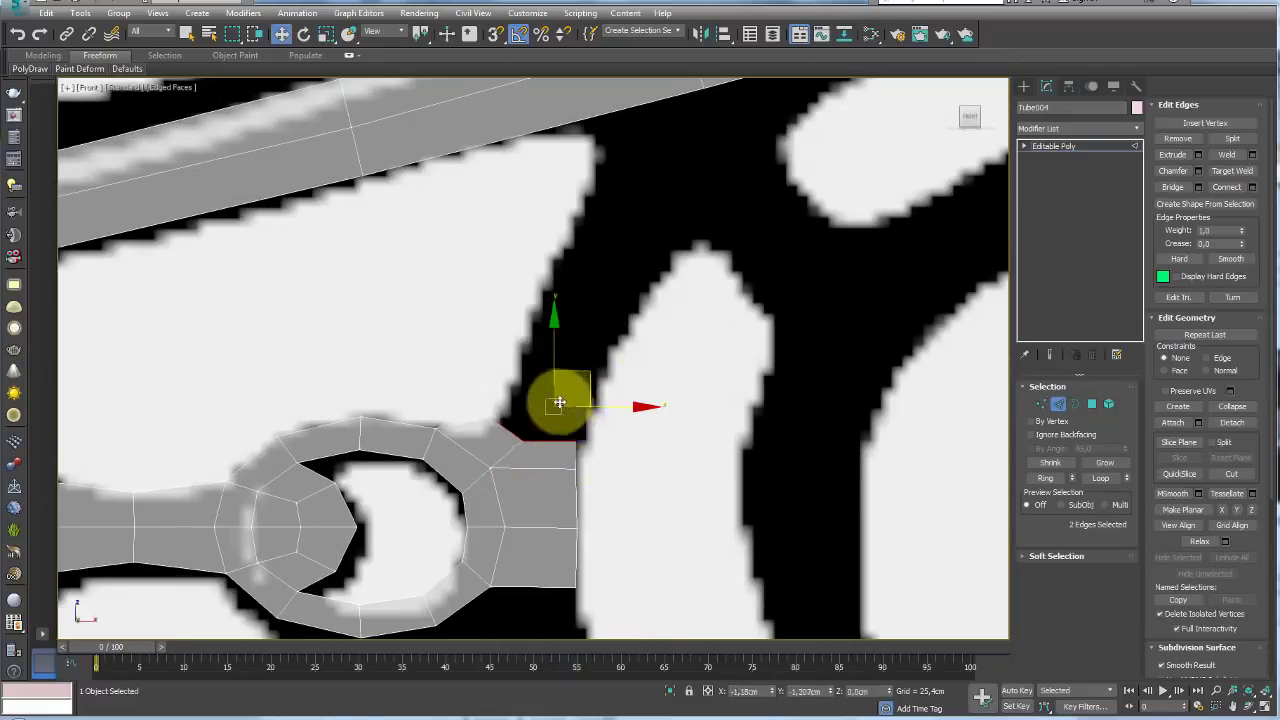
pyautogui.press('1')
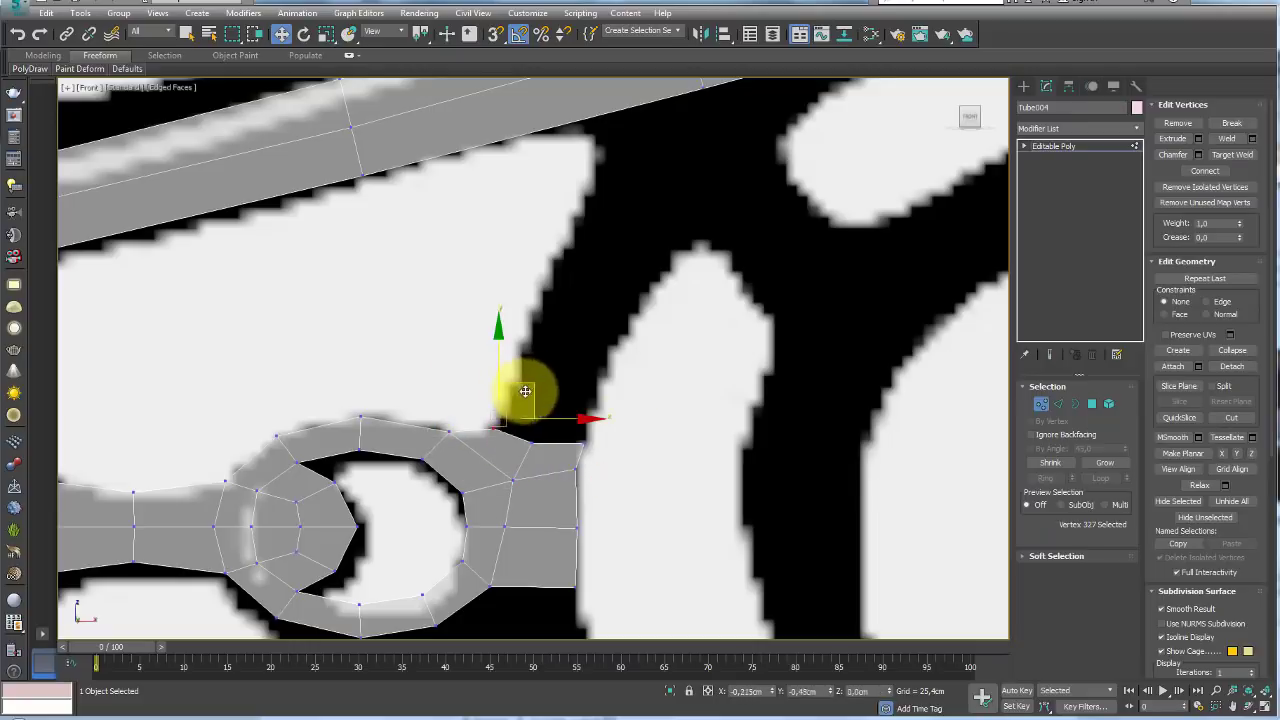
pyautogui.press('2')
pyautogui.keyDown('shift'); pyautogui.moveTo(671, 423); pyautogui.dragTo(650, 237); pyautogui.keyUp('shift')
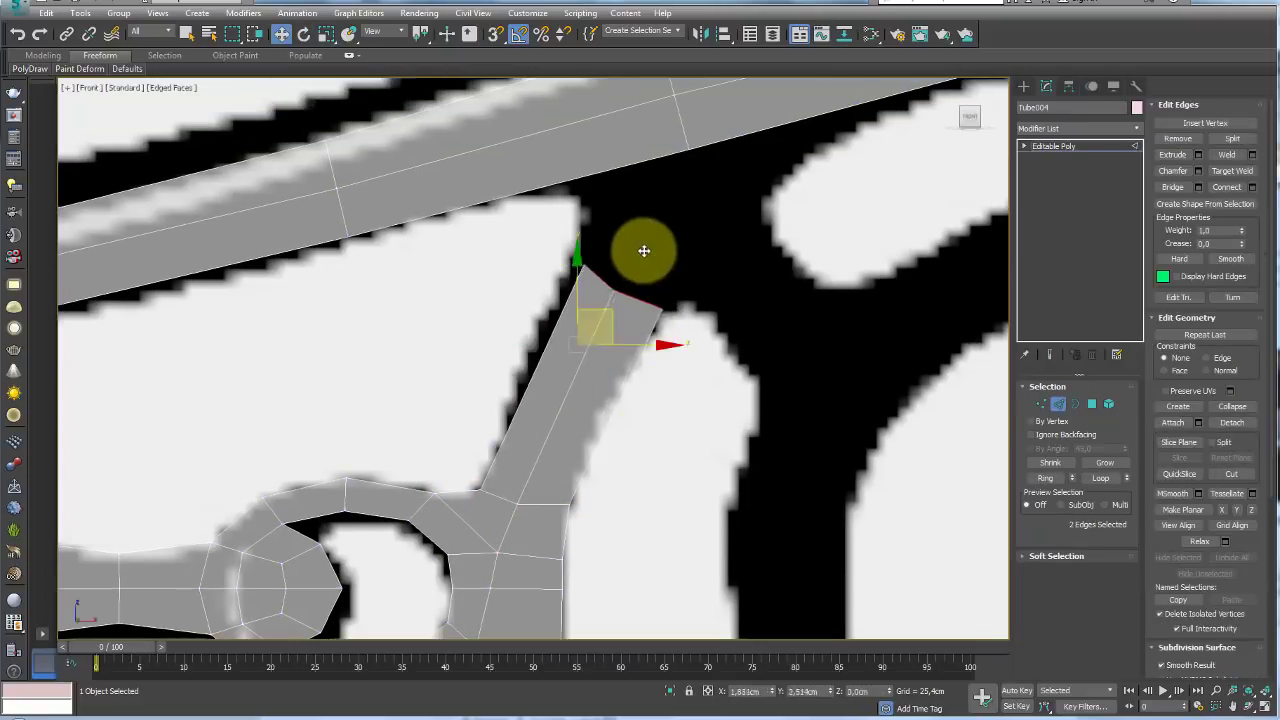
pyautogui.hotkey('ctrl', 'z')
# - Shorten the new arm, extend it down-left along the large ring and reshape its upper part
pyautogui.scroll(-3, 591, 343)
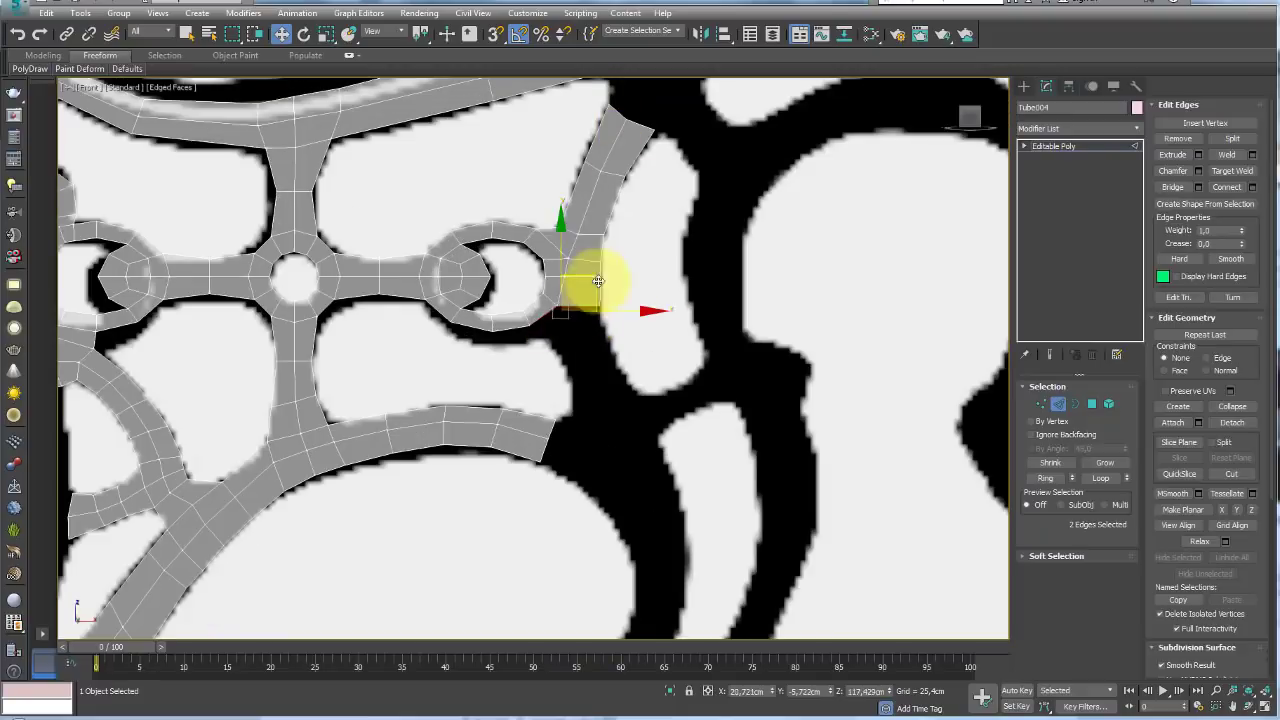
pyautogui.press('1')
pyautogui.scroll(3, 614, 340)
pyautogui.moveTo(525, 318)
pyautogui.mouseDown()
pyautogui.moveTo(643, 334)
pyautogui.moveTo(663, 449)
pyautogui.moveTo(591, 409)
pyautogui.moveTo(616, 420)
pyautogui.mouseUp()
pyautogui.scroll(1, 537, 277)
pyautogui.press('2')
pyautogui.scroll(-2, 616, 420)
pyautogui.scroll(2, 534, 400)
pyautogui.moveTo(571, 329); pyautogui.dragTo(623, 443)
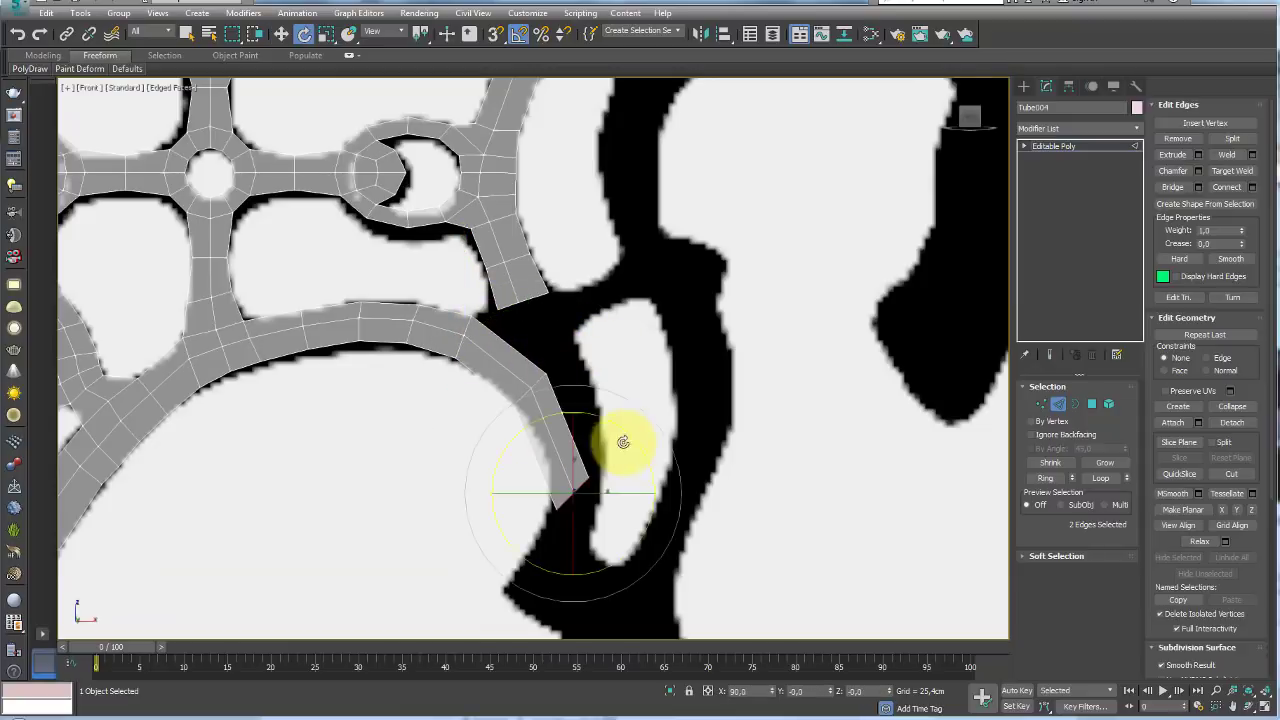
pyautogui.scroll(1, 623, 443)
pyautogui.keyDown('shift'); pyautogui.moveTo(636, 379); pyautogui.dragTo(571, 514); pyautogui.keyUp('shift')
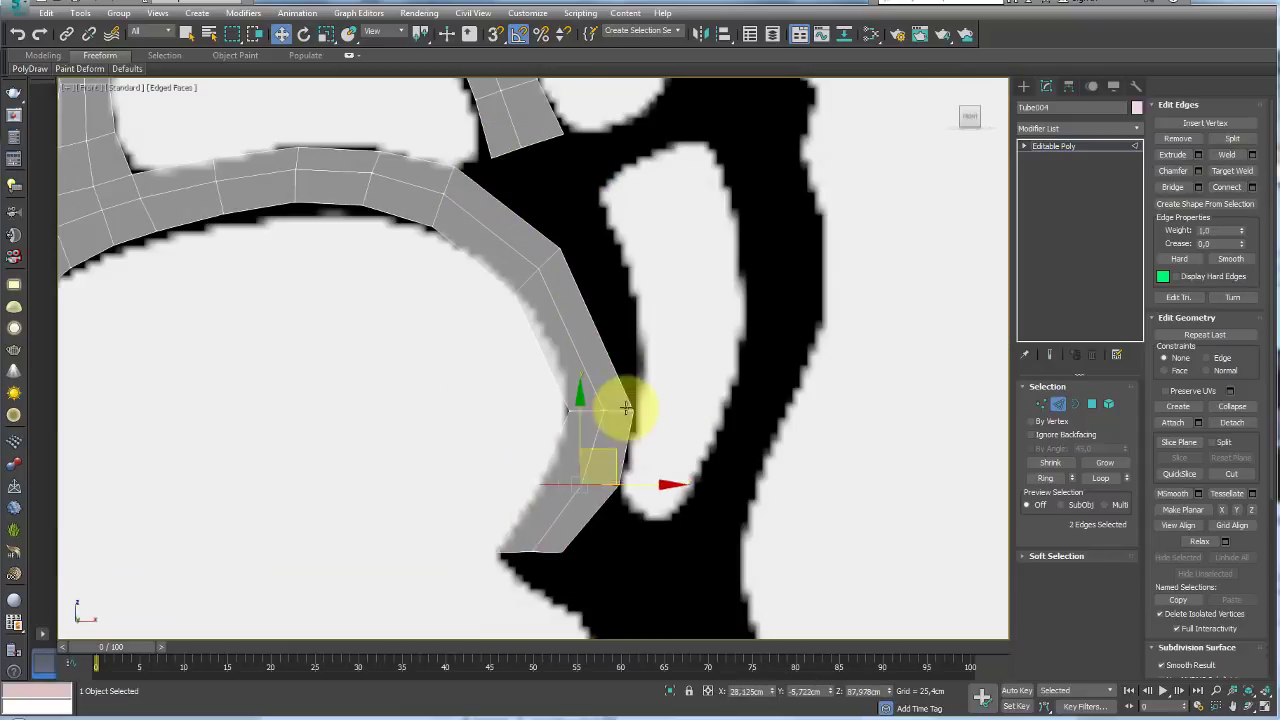
pyautogui.moveTo(522, 372)
pyautogui.mouseDown()
pyautogui.moveTo(614, 314)
pyautogui.moveTo(551, 263)
pyautogui.moveTo(586, 222)
pyautogui.moveTo(536, 186)
pyautogui.mouseUp()
pyautogui.scroll(3, 543, 178)
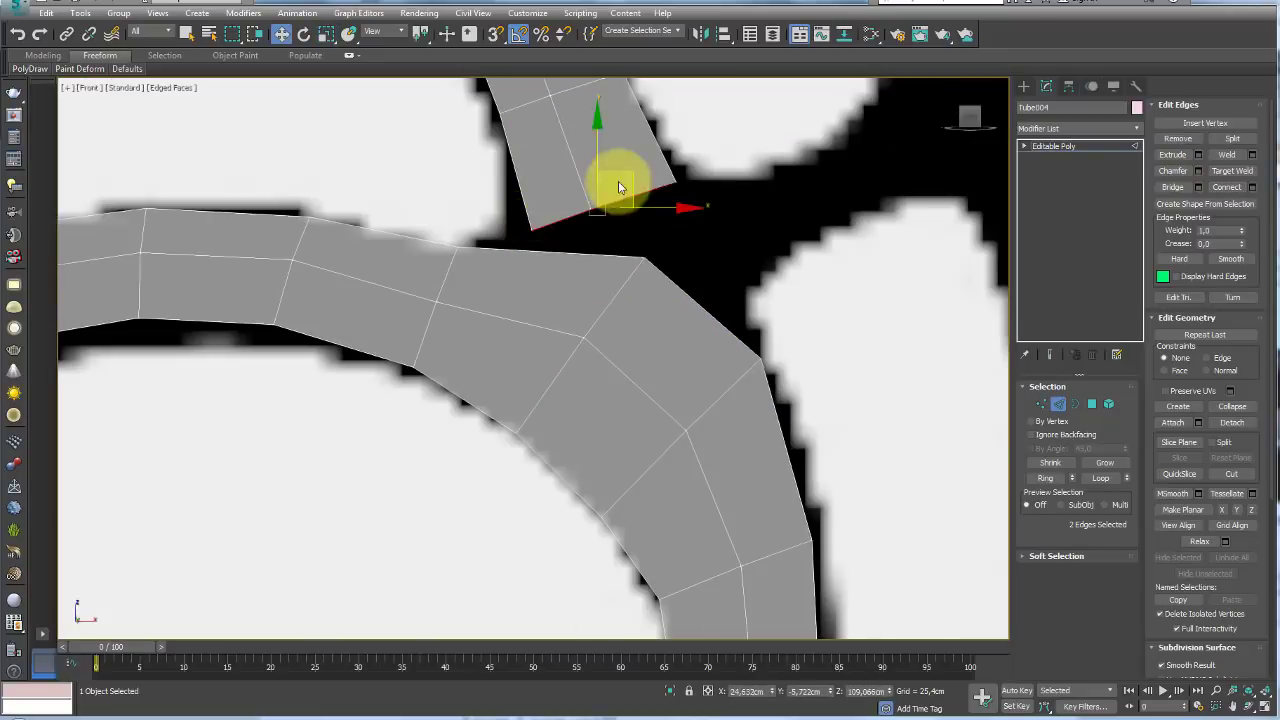
# - Move the arm's junction vertices so they fit the reference outline
pyautogui.press('e')
pyautogui.scroll(-1, 528, 300)
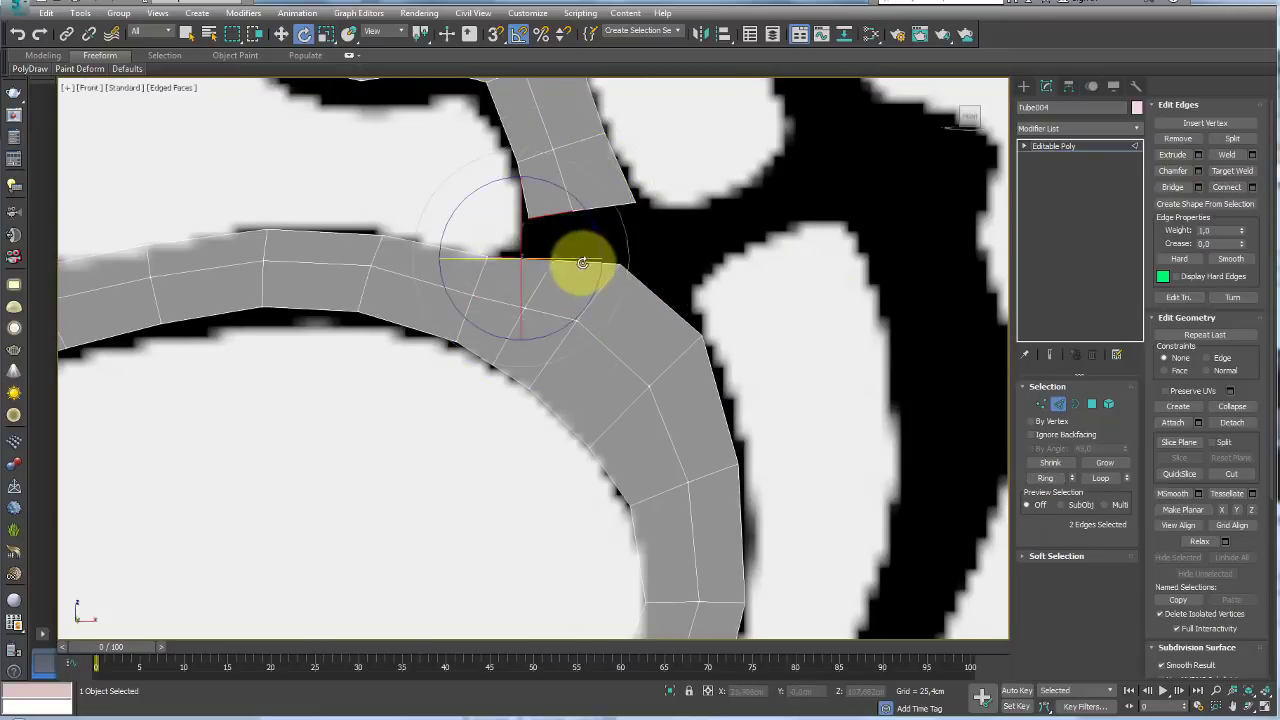
pyautogui.press('1')
pyautogui.press('w')
pyautogui.scroll(2, 700, 229)
pyautogui.click(630, 340)
pyautogui.scroll(-1, 600, 340)
pyautogui.moveTo(565, 305); pyautogui.dragTo(559, 350)
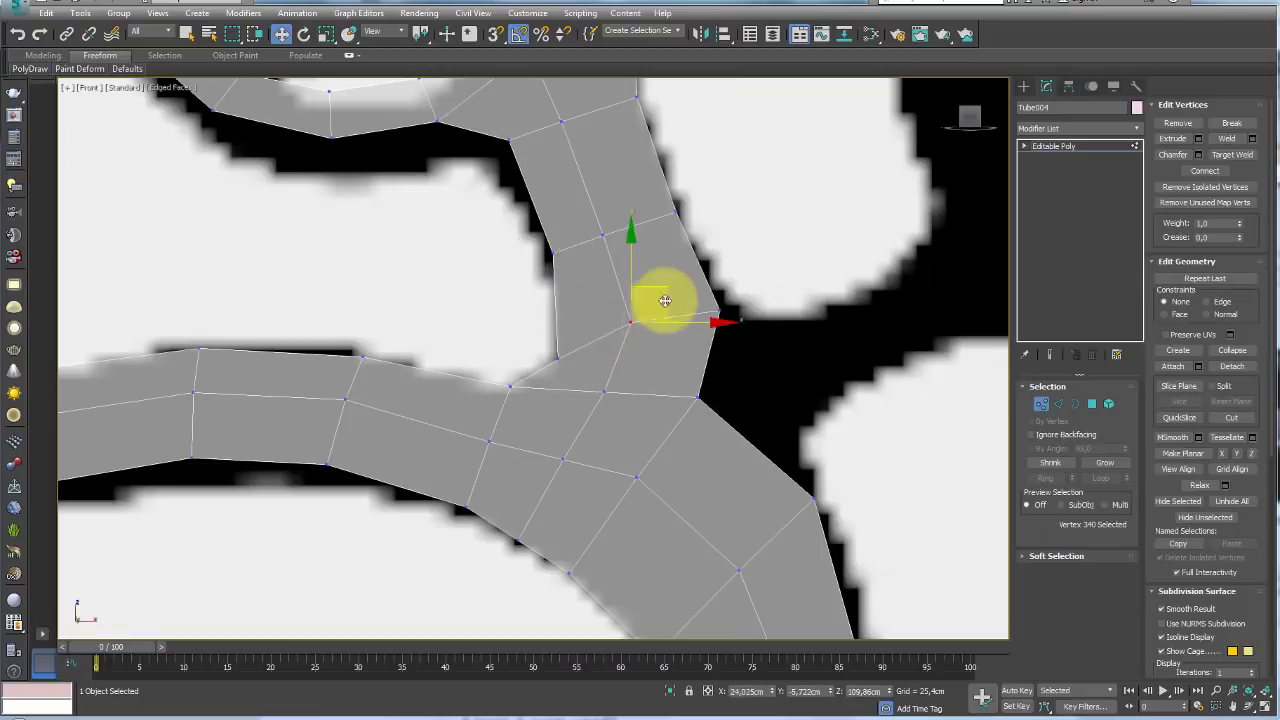
pyautogui.moveTo(632, 314); pyautogui.dragTo(619, 354)
pyautogui.moveTo(740, 292); pyautogui.dragTo(763, 270)
pyautogui.moveTo(618, 426); pyautogui.dragTo(603, 437)
pyautogui.moveTo(510, 385); pyautogui.dragTo(522, 388)
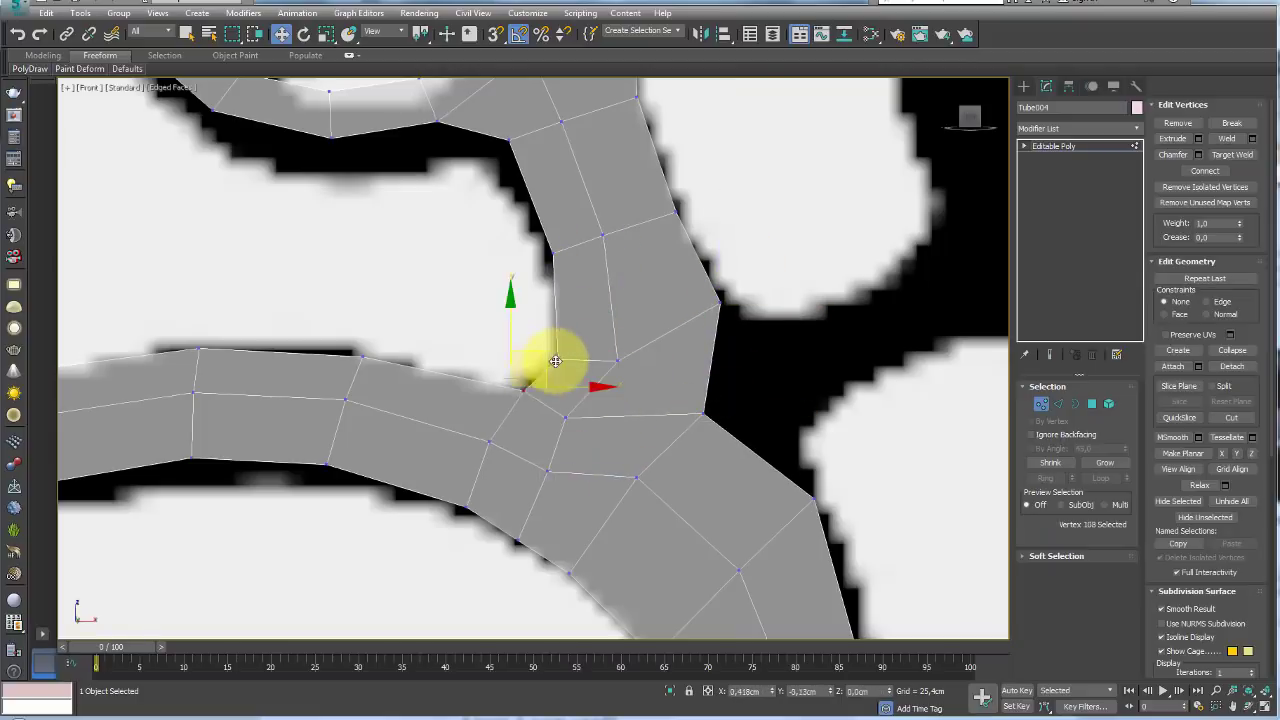
pyautogui.moveTo(636, 477); pyautogui.dragTo(657, 512)
# - Extrude a new branch from the right boundary edges toward the dark curve
pyautogui.press('2')
pyautogui.keyDown('shift'); pyautogui.moveTo(740, 395); pyautogui.dragTo(830, 334); pyautogui.keyUp('shift')
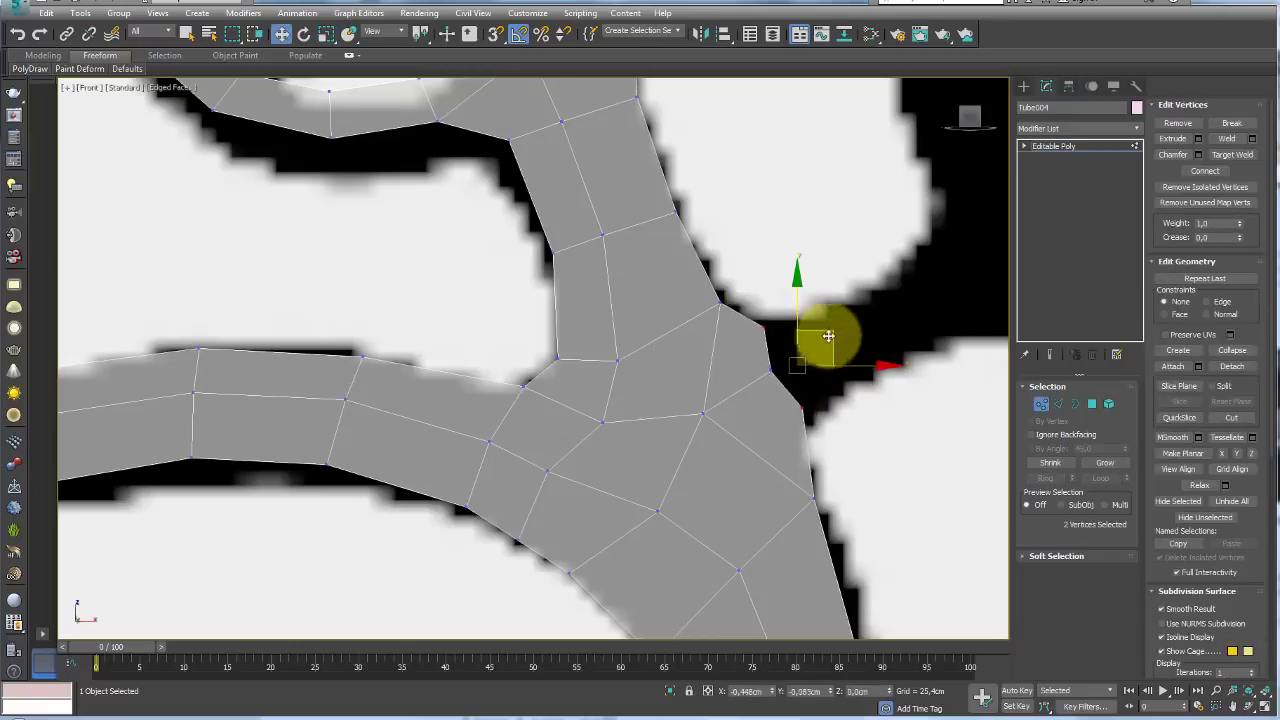
pyautogui.keyDown('shift'); pyautogui.moveTo(811, 340); pyautogui.dragTo(895, 333); pyautogui.keyUp('shift')
pyautogui.scroll(-3, 709, 366)
pyautogui.scroll(-3, 720, 343)
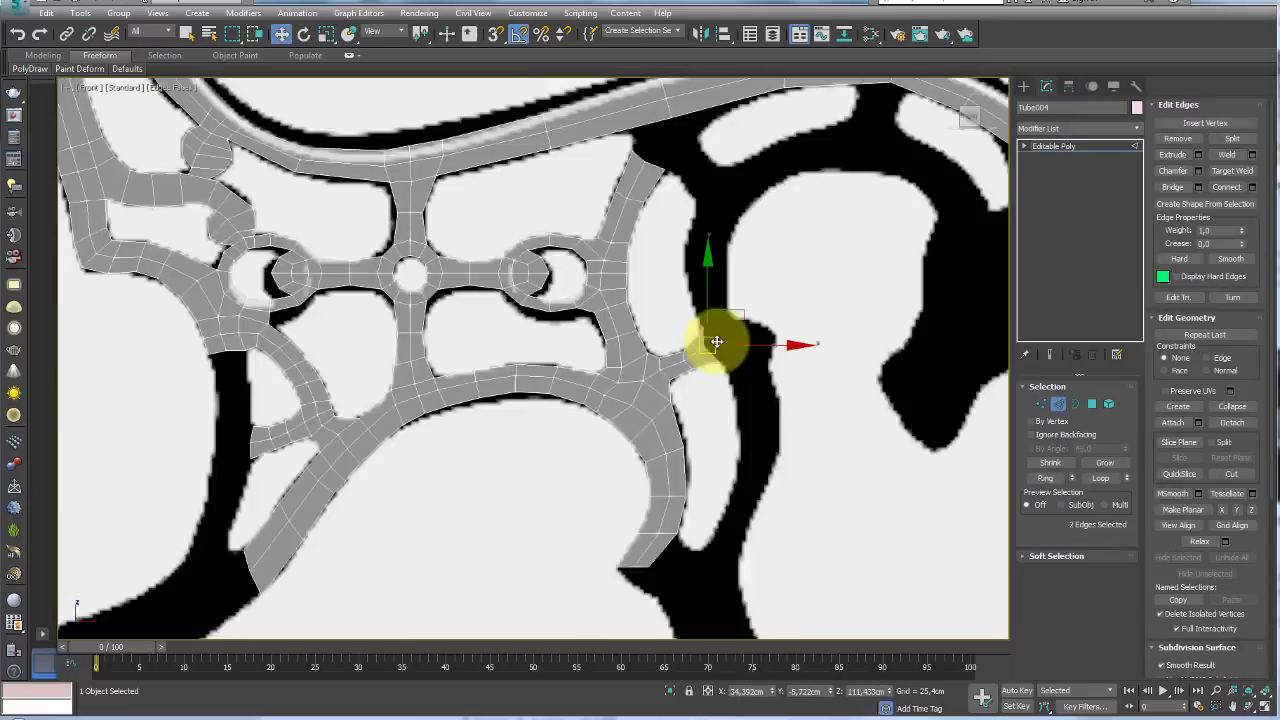
pyautogui.scroll(2, 749, 320)
pyautogui.press('1')
pyautogui.moveTo(838, 300); pyautogui.dragTo(857, 363)
pyautogui.press('2')
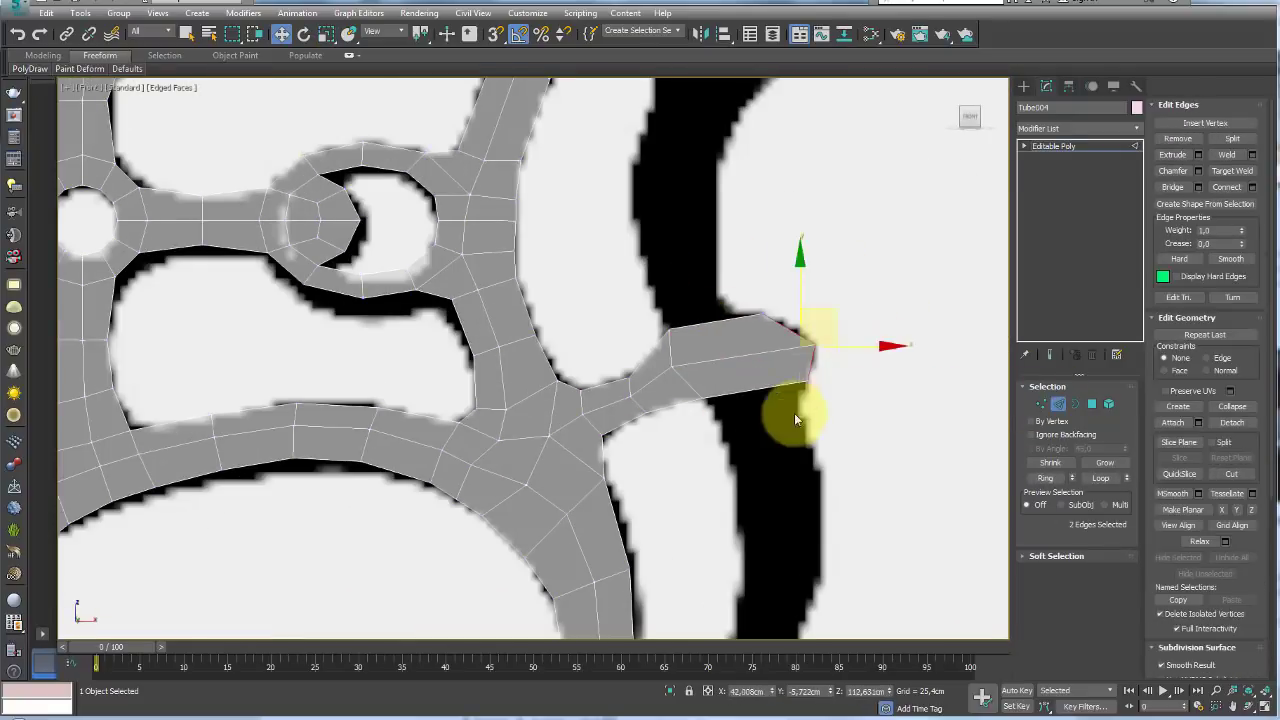
pyautogui.scroll(2, 794, 414)
# - Extrude a new arm from the end edge, pointing it upward and curving it right along the ring
pyautogui.click(666, 380)
pyautogui.press('r')
pyautogui.moveTo(666, 373)
pyautogui.keyDown('shift'); pyautogui.mouseDown()
pyautogui.moveTo(621, 336)
pyautogui.moveTo(643, 251)
pyautogui.mouseUp(); pyautogui.keyUp('shift')
pyautogui.moveTo(634, 177); pyautogui.dragTo(680, 434, button='middle')
pyautogui.scroll(-2, 680, 434)
pyautogui.scroll(2, 709, 328)
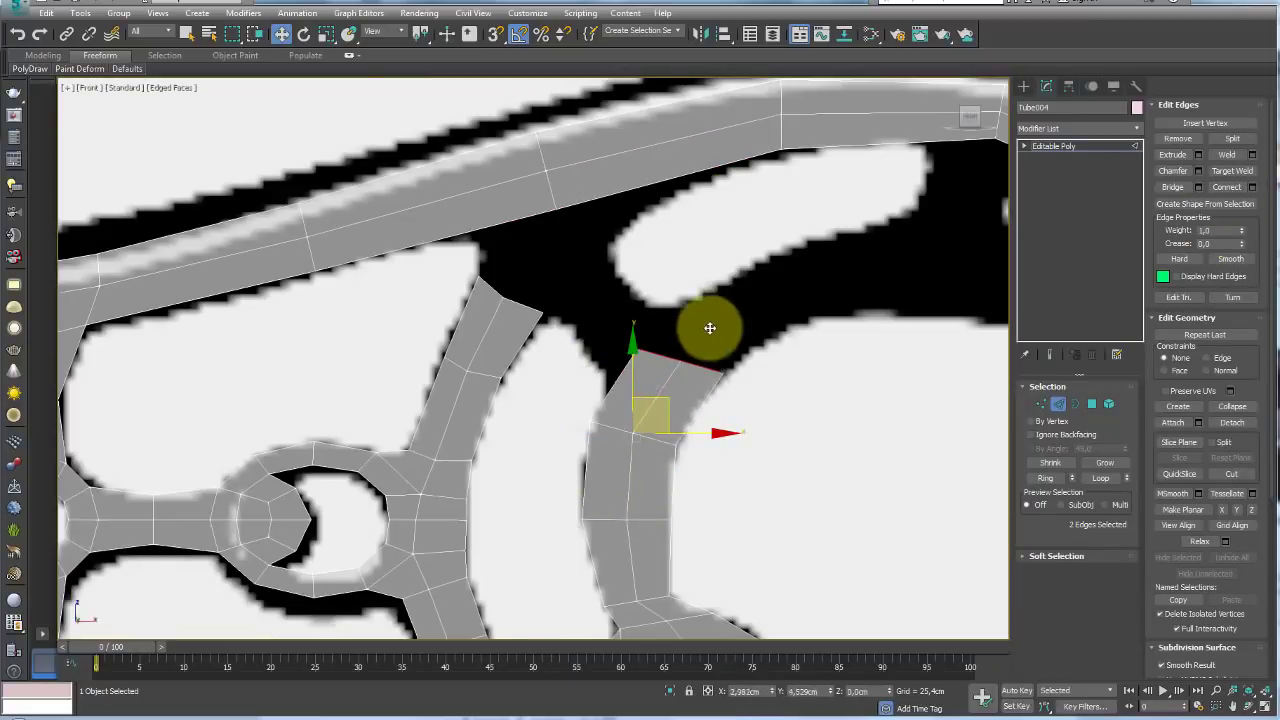
pyautogui.moveTo(709, 328)
pyautogui.mouseDown()
pyautogui.moveTo(700, 337)
pyautogui.moveTo(771, 286)
pyautogui.mouseUp()
pyautogui.press('e')
pyautogui.press('w')
pyautogui.moveTo(825, 251); pyautogui.dragTo(712, 360, button='middle')
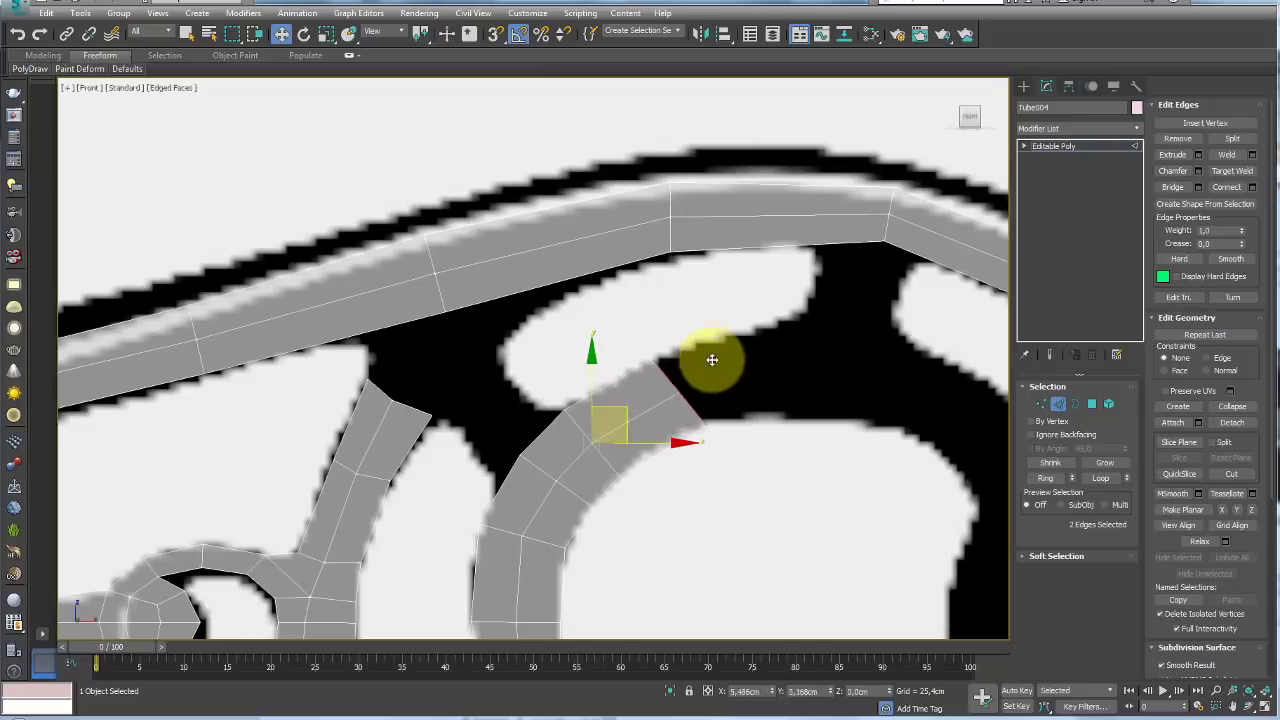
pyautogui.moveTo(712, 360)
pyautogui.mouseDown()
pyautogui.moveTo(700, 386)
pyautogui.moveTo(777, 349)
pyautogui.mouseUp()
pyautogui.moveTo(777, 349); pyautogui.dragTo(774, 351, button='middle')
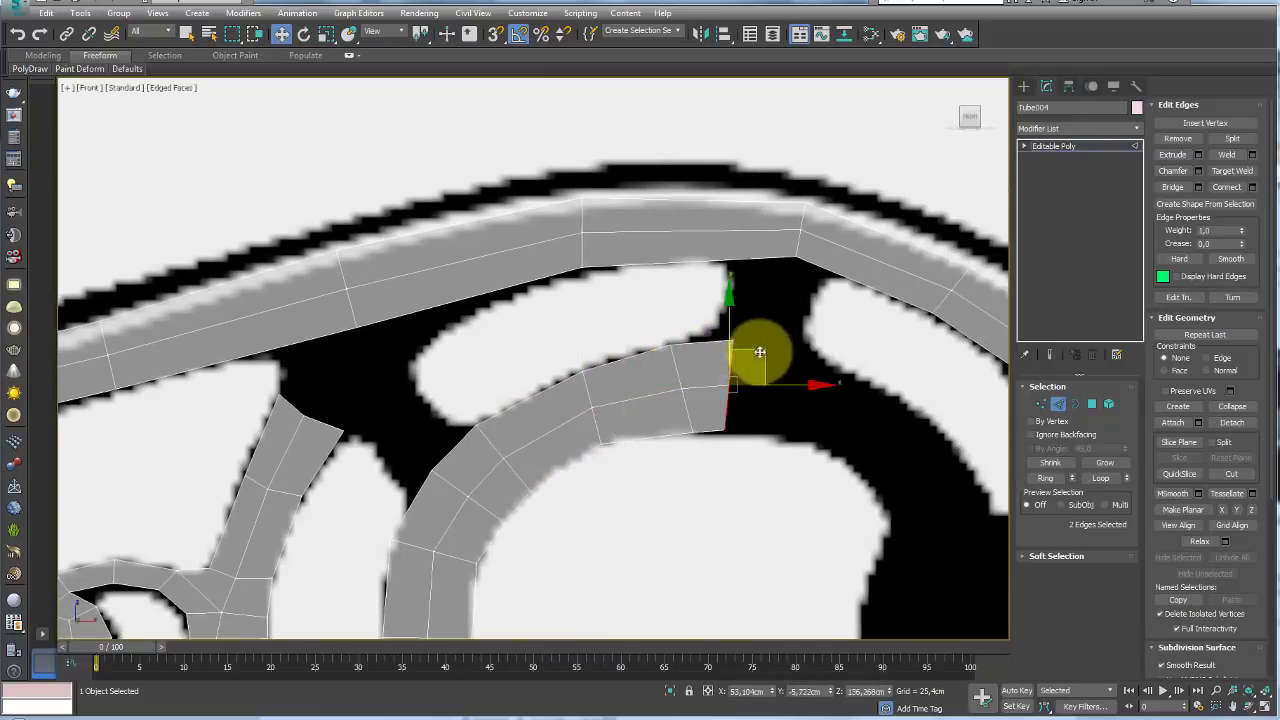
# - Rotate the arm end to follow the ring curve and join it into the outer ring and top rail
pyautogui.press('e')
pyautogui.moveTo(871, 349); pyautogui.dragTo(686, 343, button='middle')
pyautogui.moveTo(686, 343)
pyautogui.mouseDown()
pyautogui.moveTo(766, 343)
pyautogui.moveTo(797, 404)
pyautogui.moveTo(857, 300)
pyautogui.mouseUp()
pyautogui.press('w')
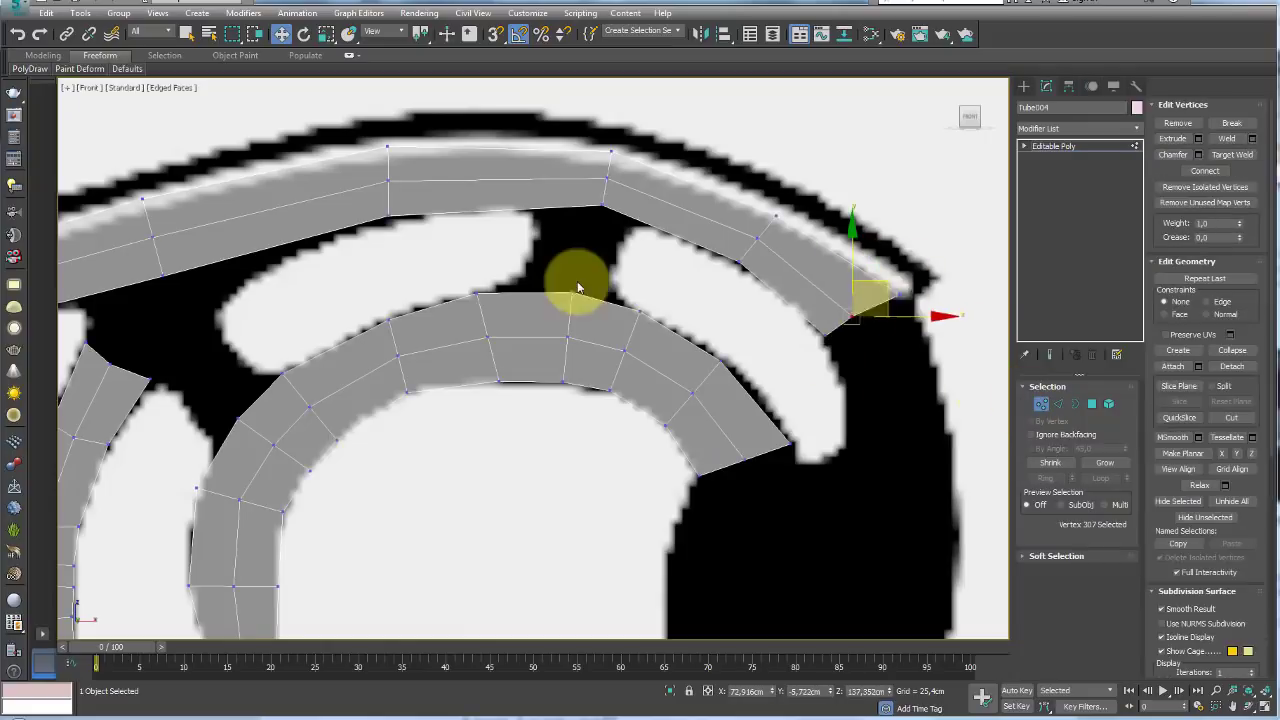
pyautogui.moveTo(571, 286); pyautogui.dragTo(664, 281, button='middle')
pyautogui.moveTo(975, 330)
pyautogui.mouseDown()
pyautogui.moveTo(694, 265)
pyautogui.moveTo(728, 343)
pyautogui.moveTo(714, 257)
pyautogui.mouseUp()
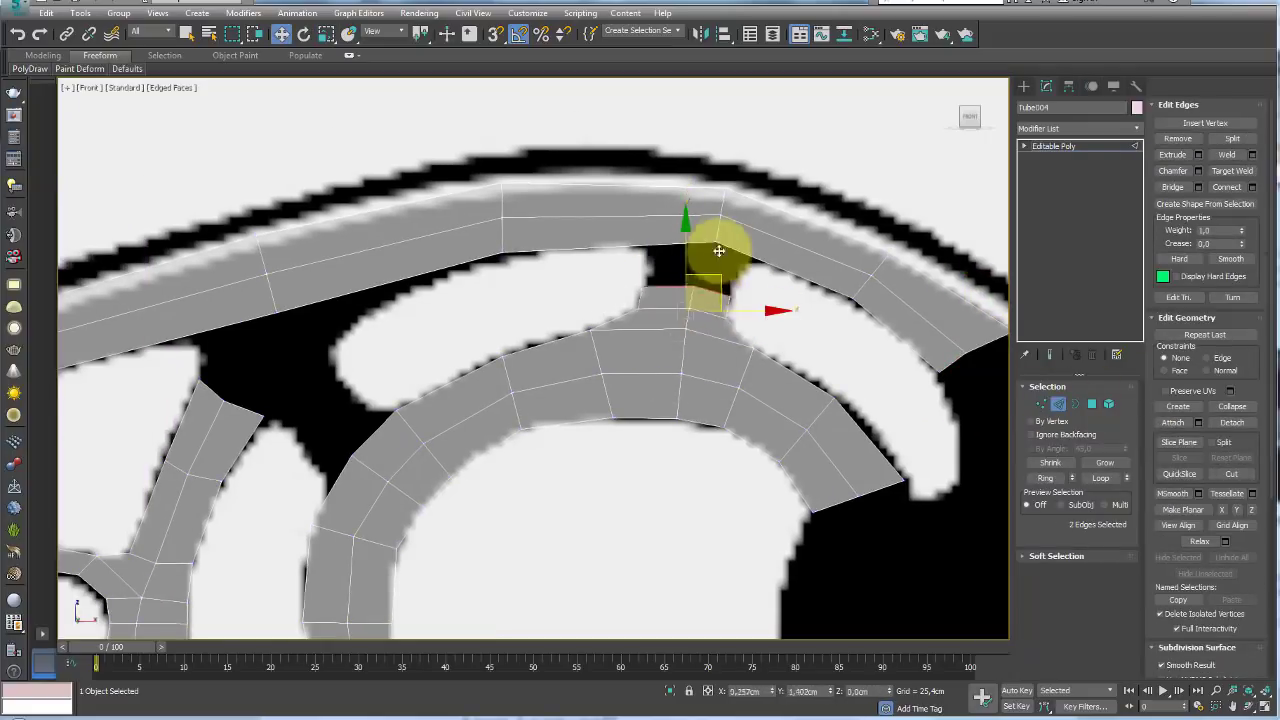
pyautogui.moveTo(714, 257); pyautogui.dragTo(717, 316, button='middle')
pyautogui.scroll(3, 728, 283)
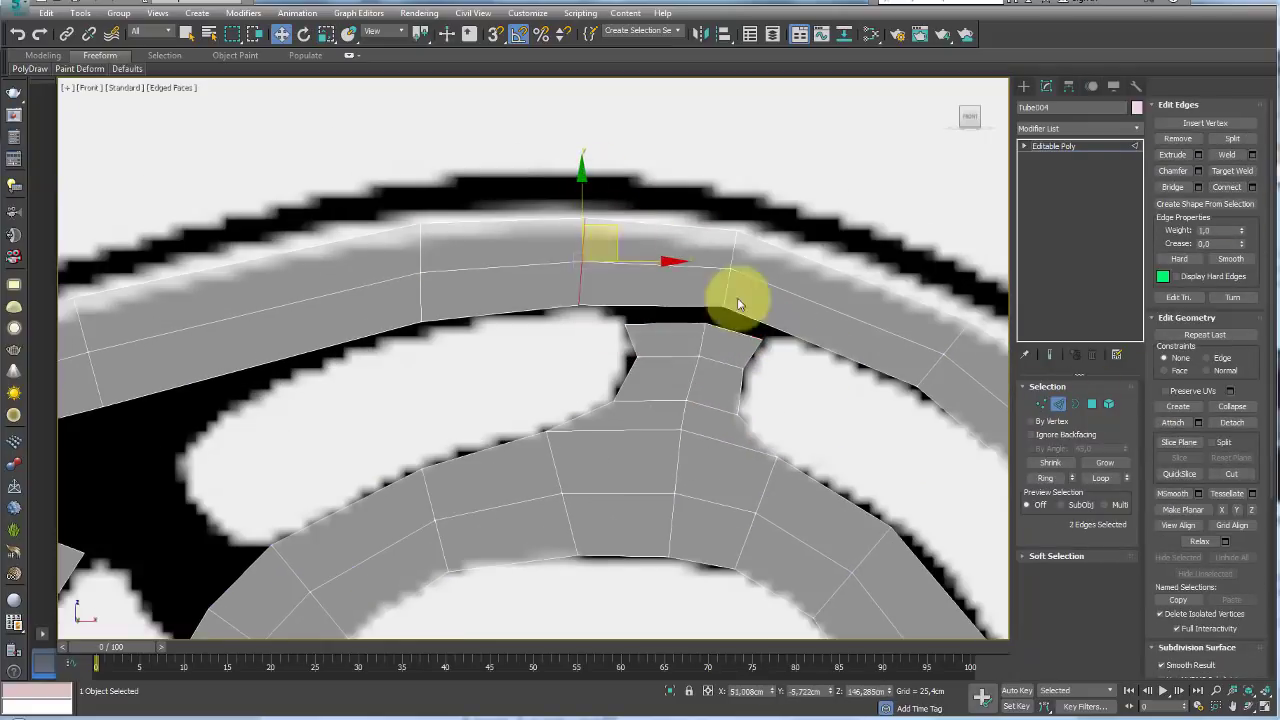
# - Slide the junction edge pairs along the ring, then undo the change
pyautogui.scroll(-3, 680, 308)
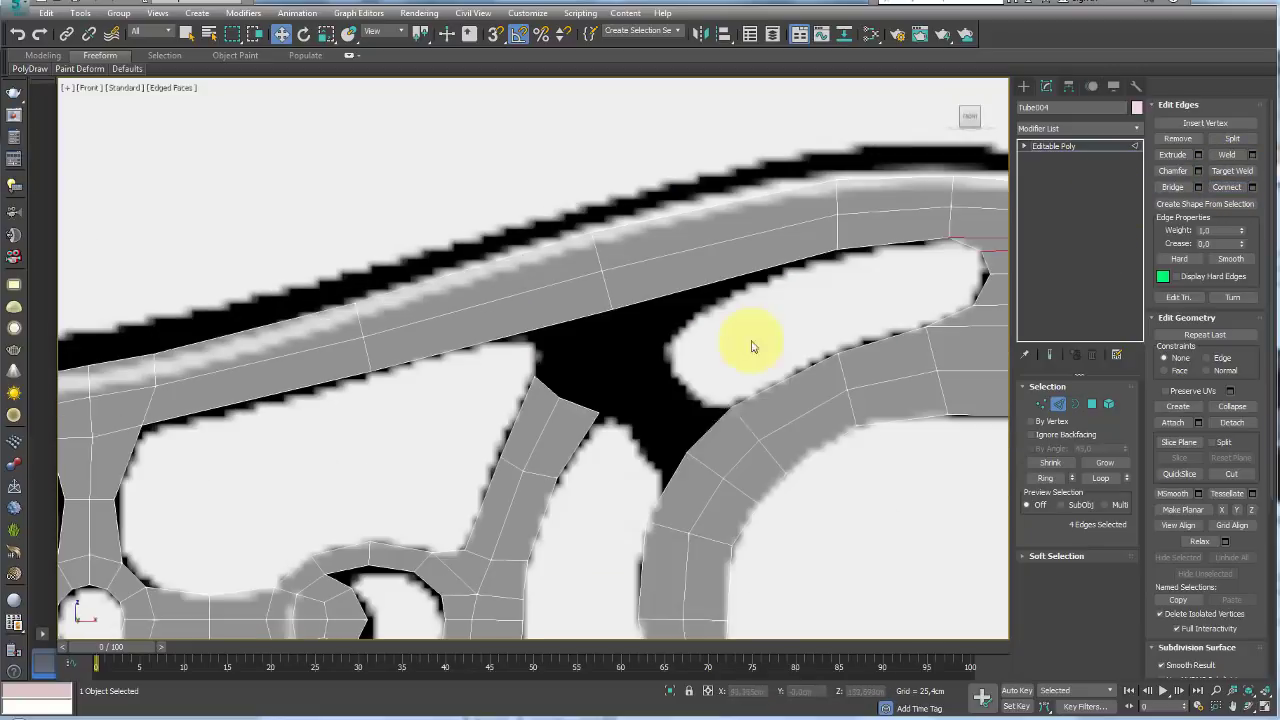
pyautogui.click(684, 392)
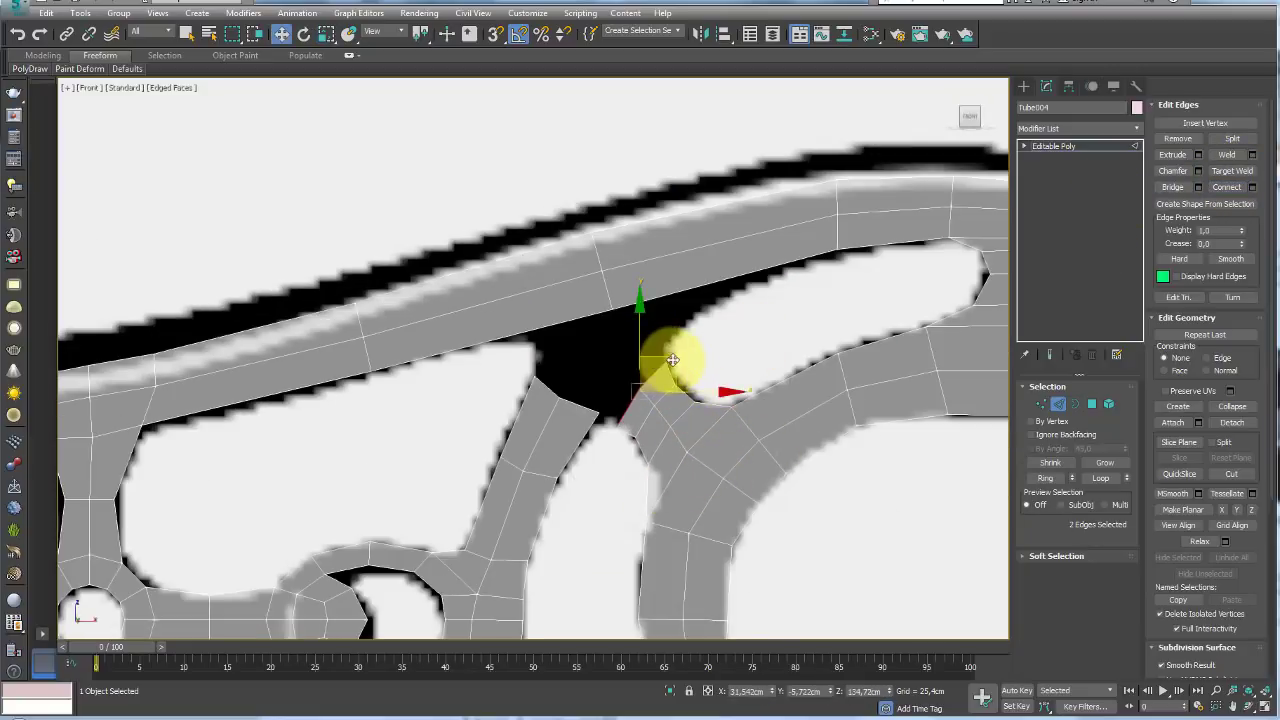
pyautogui.moveTo(647, 300)
pyautogui.mouseDown()
pyautogui.moveTo(737, 263)
pyautogui.moveTo(737, 214)
pyautogui.moveTo(512, 270)
pyautogui.mouseUp()
pyautogui.keyDown('ctrl'); pyautogui.click(647, 312); pyautogui.keyUp('ctrl')
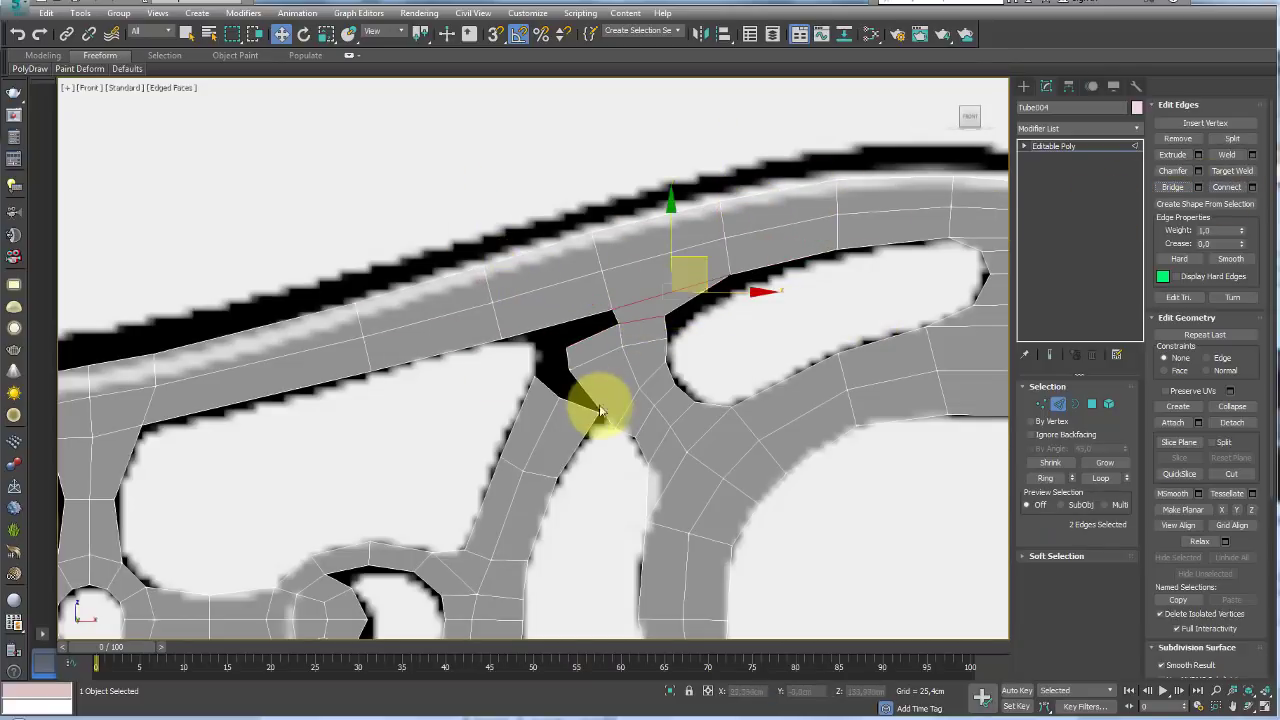
pyautogui.scroll(2, 565, 388)
pyautogui.scroll(2, 814, 400)
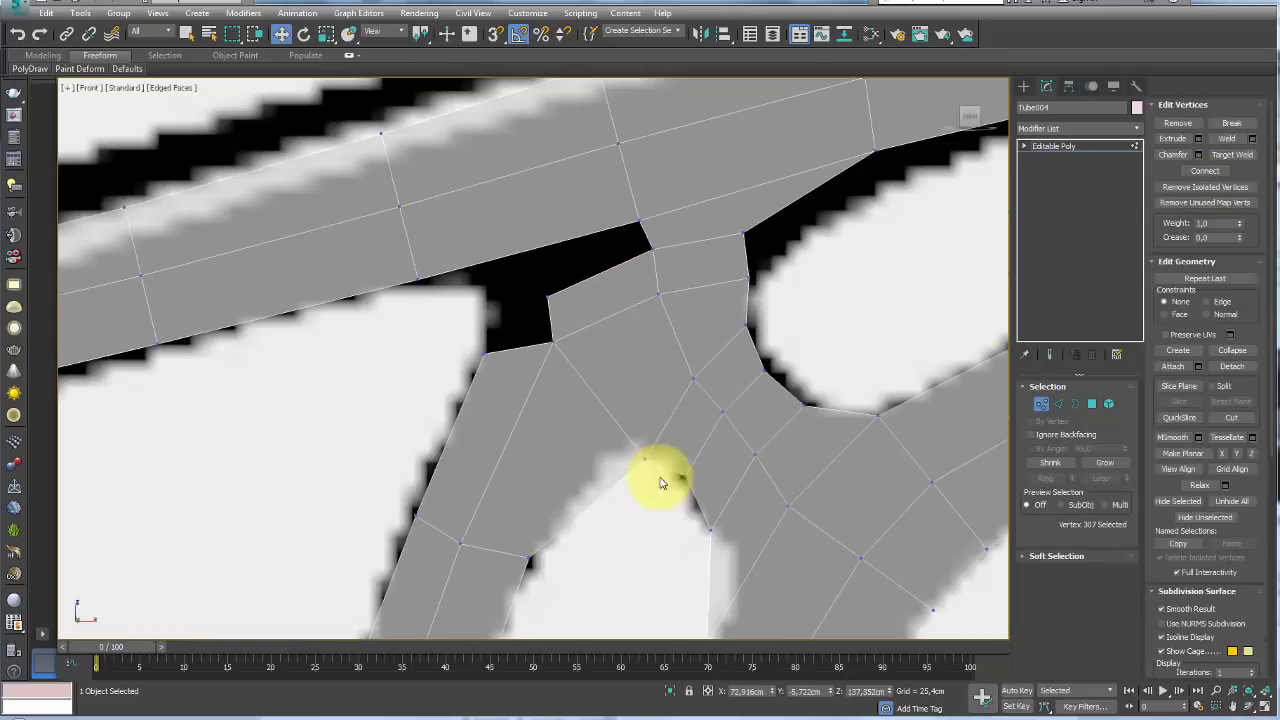
pyautogui.hotkey('ctrl', 'z')
# - Move the junction edge down-left and pull corner vertices onto the outline to close the black sliver
pyautogui.click(651, 514)
pyautogui.moveTo(651, 514); pyautogui.dragTo(591, 428, button='middle')
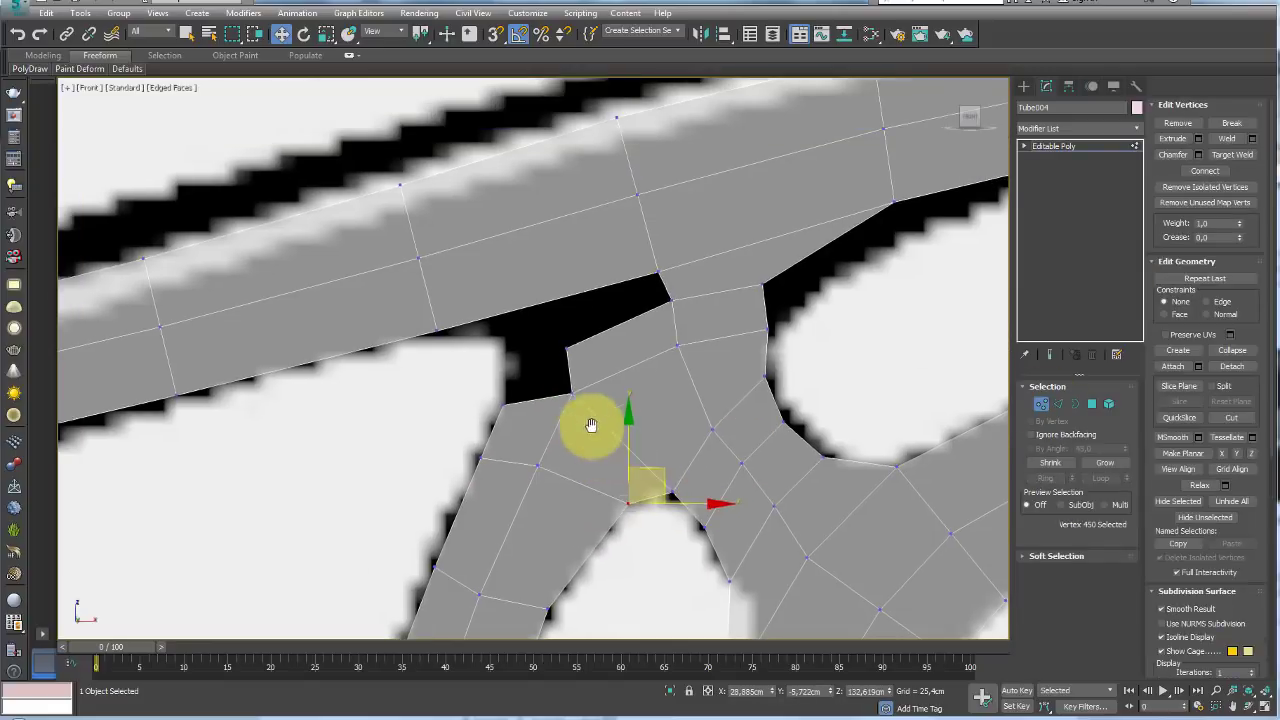
pyautogui.click(657, 329)
pyautogui.click(600, 263)
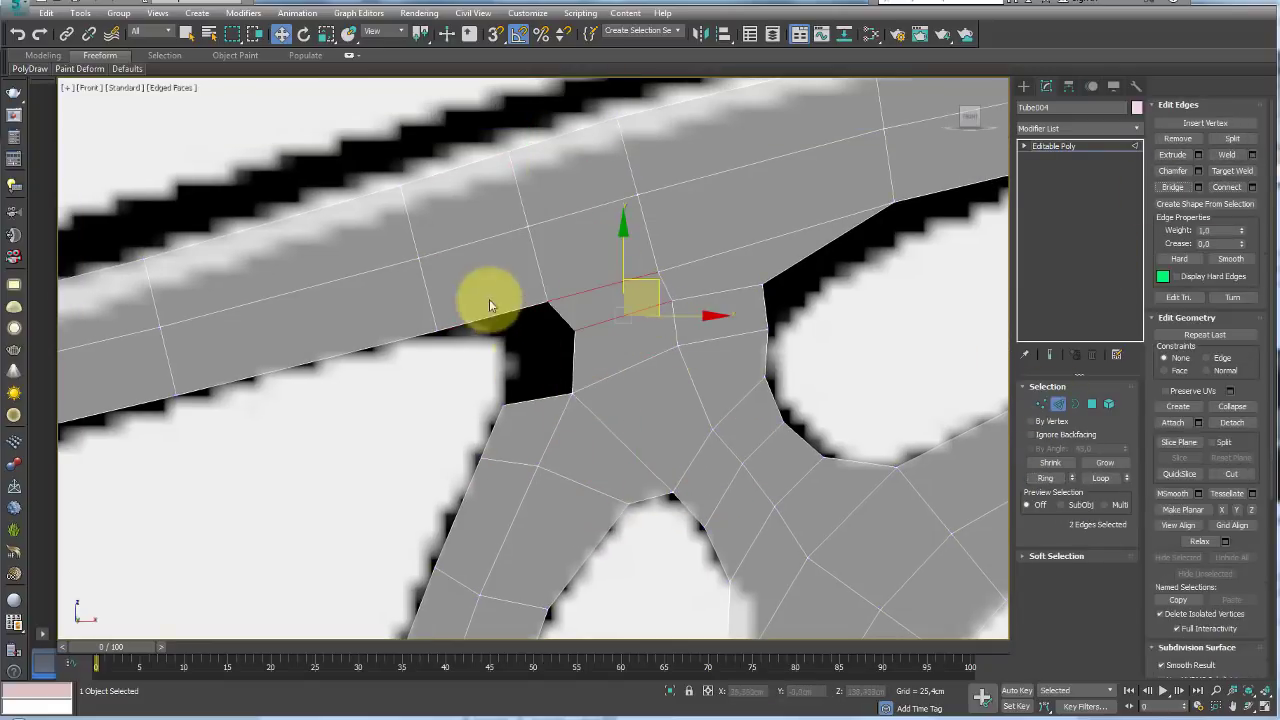
pyautogui.moveTo(486, 294); pyautogui.dragTo(449, 371)
pyautogui.click(1041, 403)
pyautogui.click(528, 308)
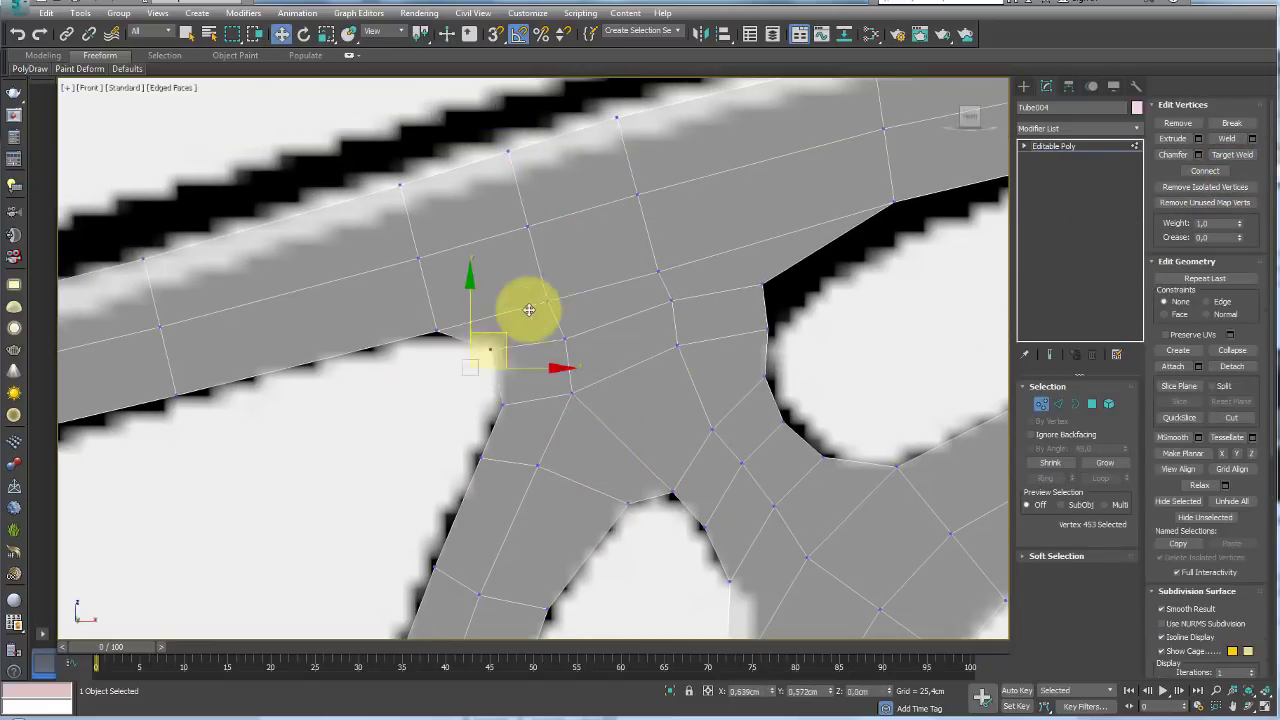
pyautogui.moveTo(528, 306); pyautogui.dragTo(563, 316)
pyautogui.moveTo(766, 282); pyautogui.dragTo(835, 267)
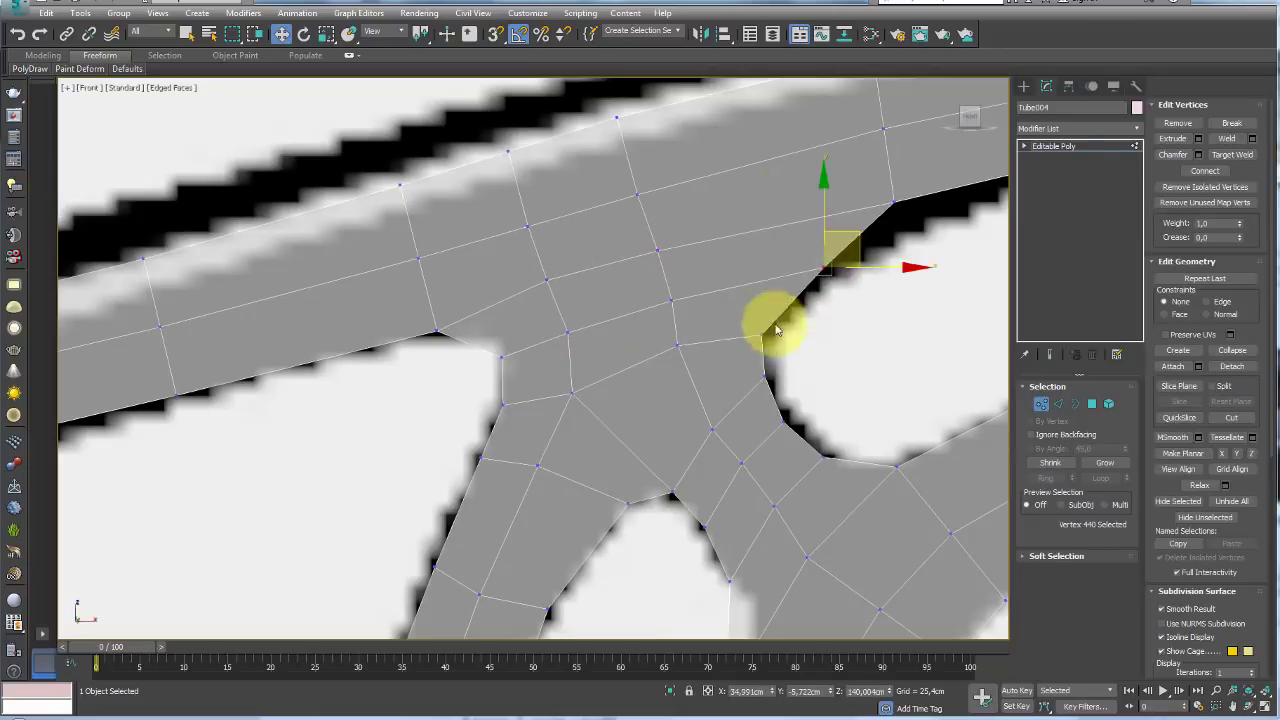
pyautogui.moveTo(660, 478); pyautogui.dragTo(700, 363, button='middle')
# - Cut new edges into the junction and delete the stray face there
pyautogui.hotkey('alt', 'c')
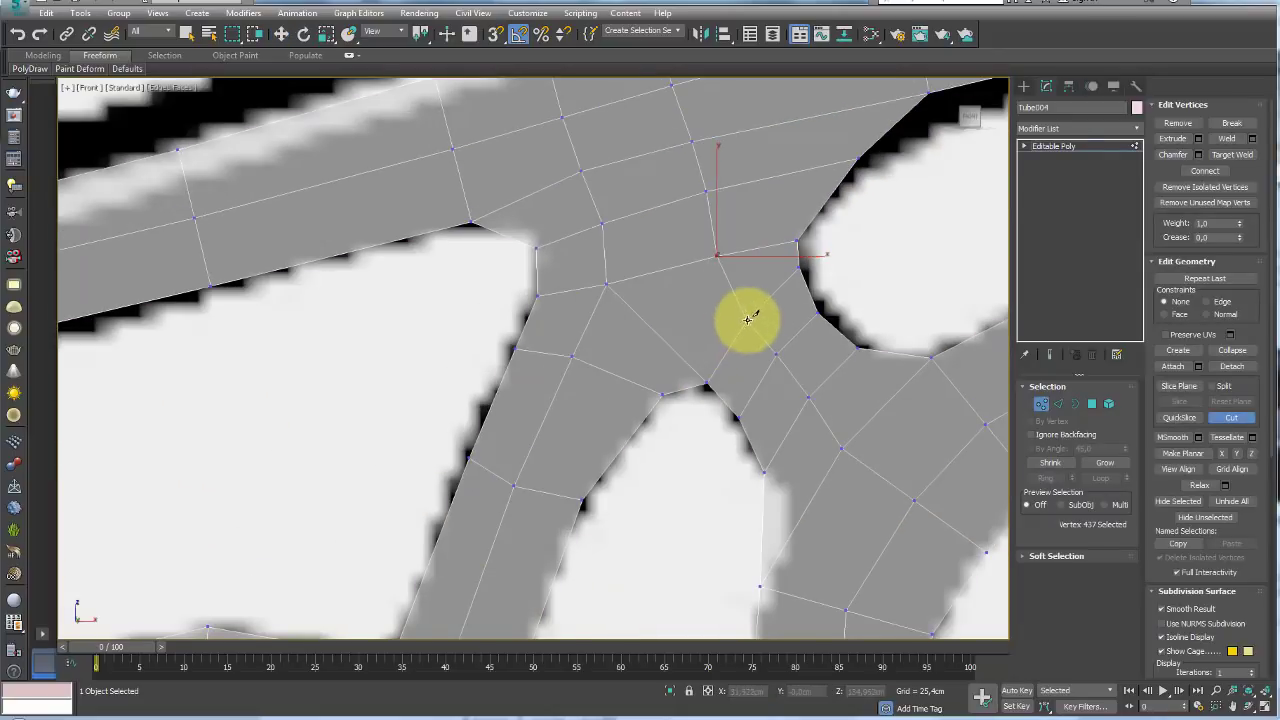
pyautogui.scroll(-3, 614, 286)
pyautogui.scroll(1, 700, 206)
pyautogui.scroll(2, 663, 323)
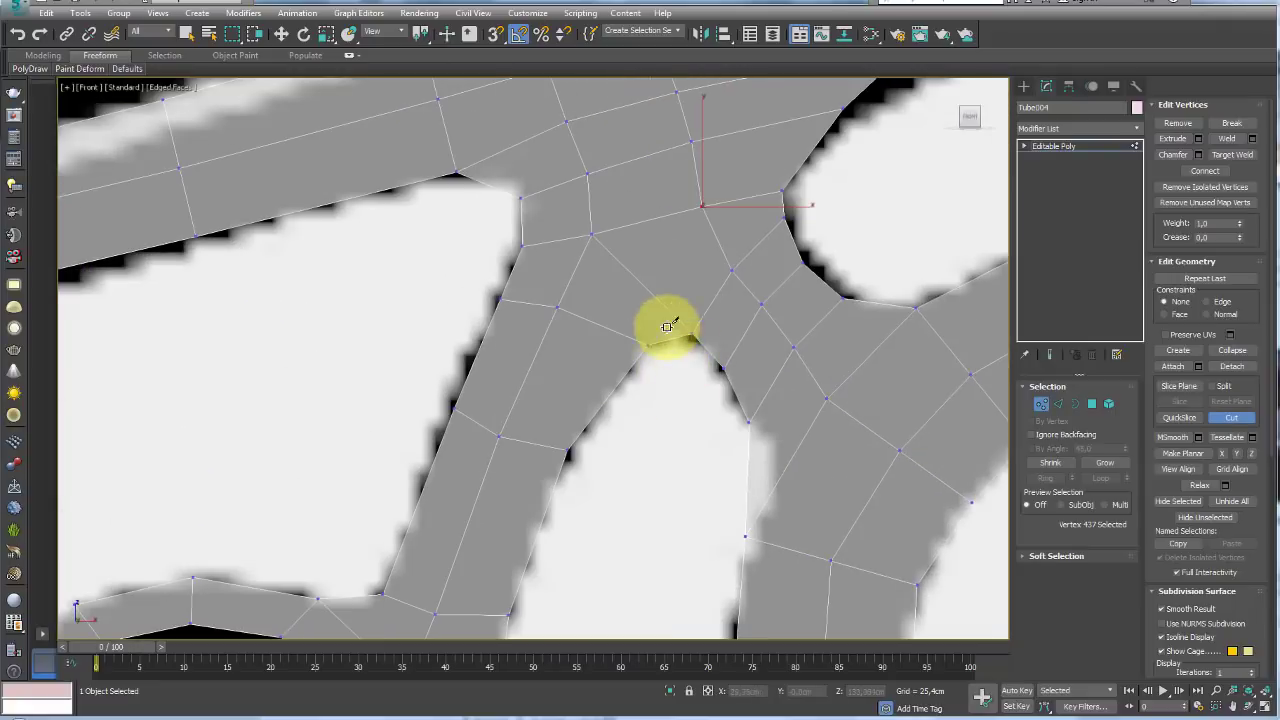
pyautogui.press('w')
pyautogui.press('4')
pyautogui.click(655, 330)
pyautogui.press('Delete')
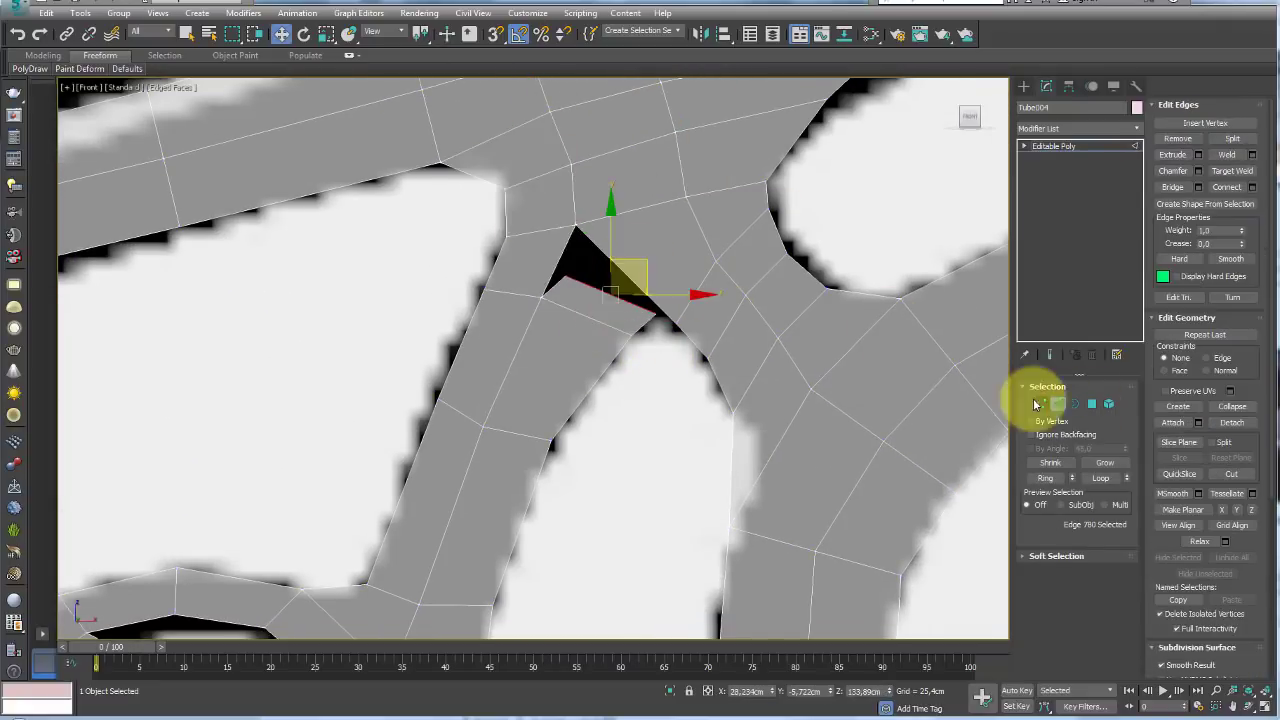
# - Target Weld the loose vertex beside the hole onto its neighbour to close the gap
pyautogui.click(1041, 403)
pyautogui.scroll(2, 668, 310)
pyautogui.click(650, 378)
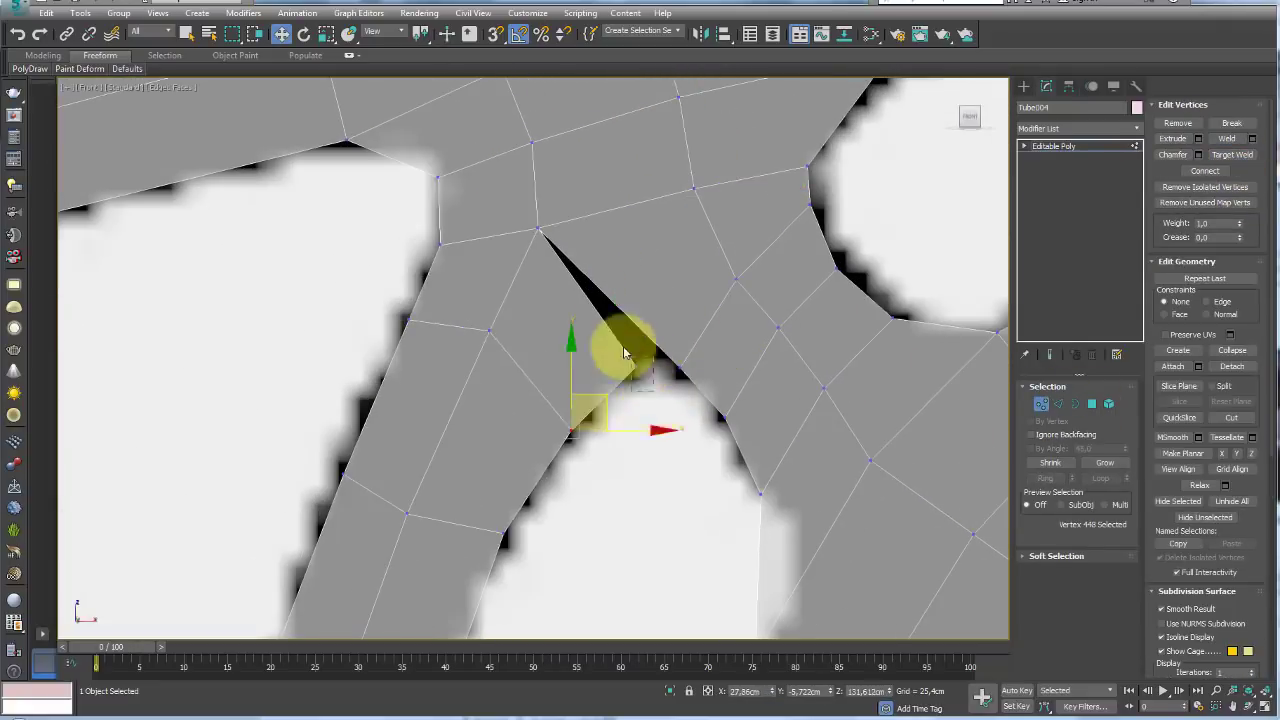
pyautogui.scroll(-1, 624, 352)
pyautogui.click(591, 366)
pyautogui.click(634, 263)
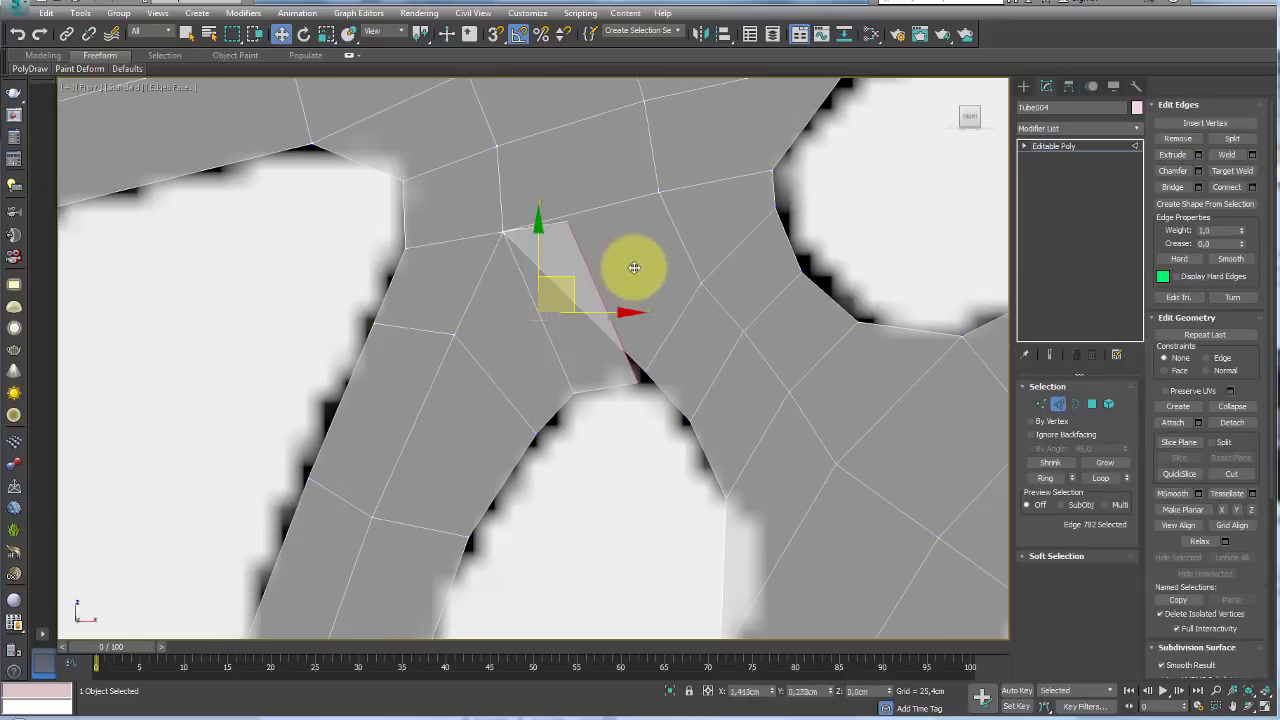
pyautogui.click(656, 375)
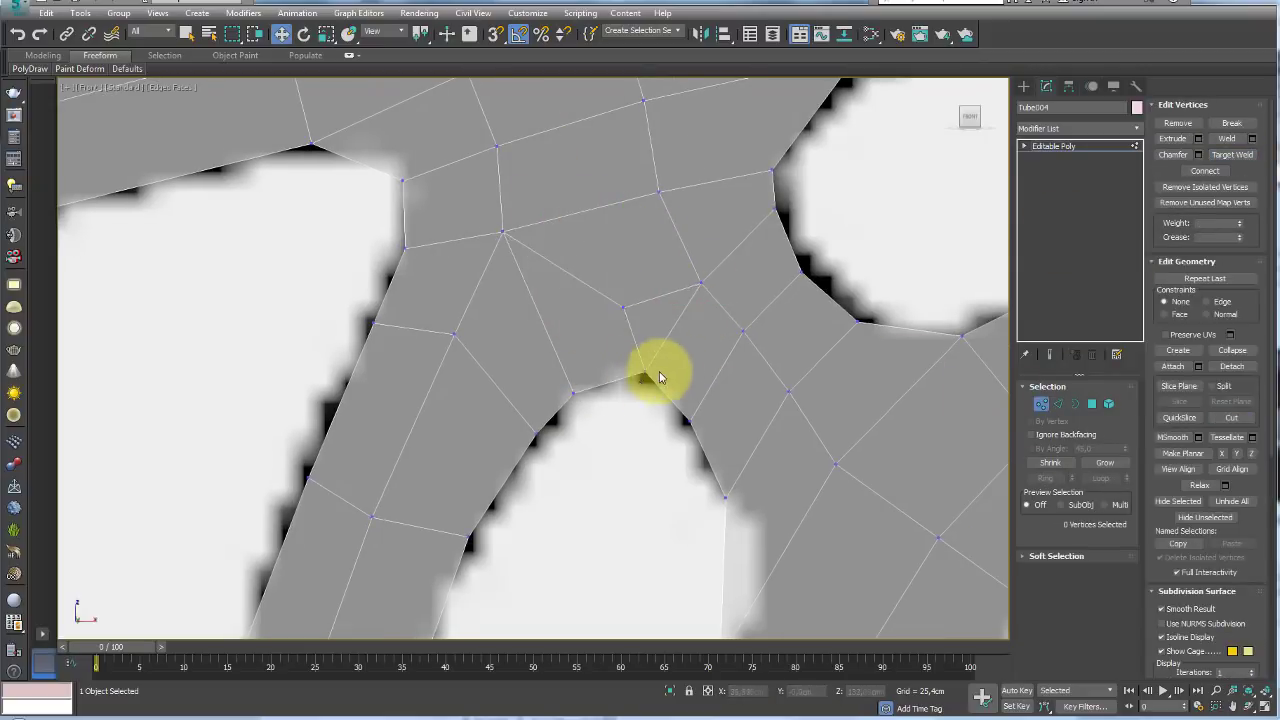
# - Delete the pentagon face at the junction and select the border around the new hole
pyautogui.press('4')
pyautogui.click(697, 357)
pyautogui.press('Delete')
pyautogui.click(1058, 403)
pyautogui.click(677, 378)
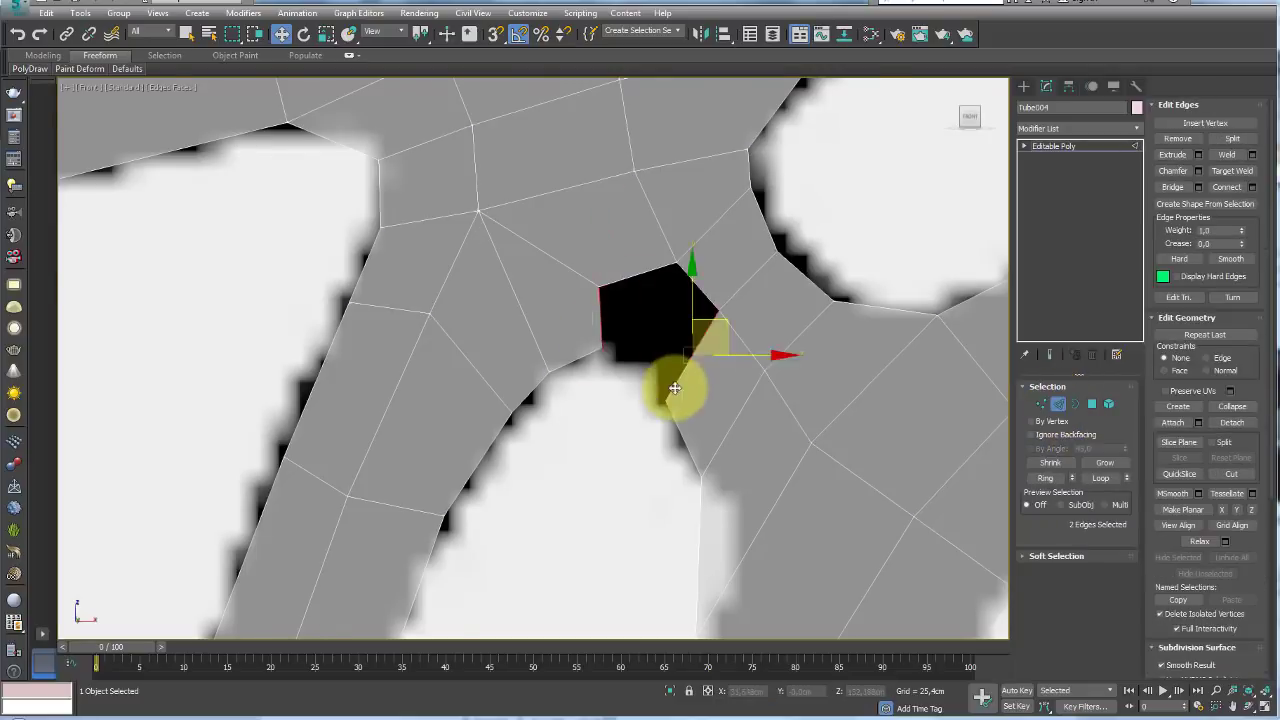
pyautogui.scroll(-3, 677, 386)
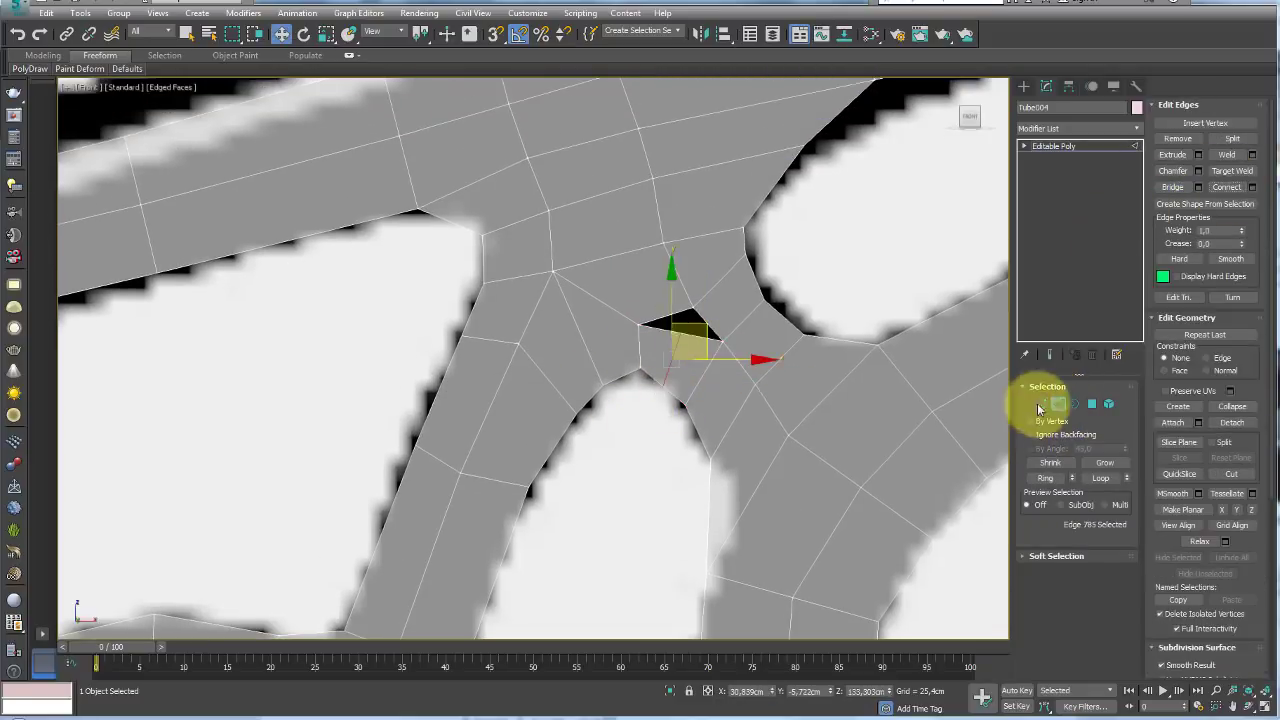
pyautogui.click(1075, 403)
pyautogui.scroll(2, 671, 337)
# - Move the vertices beside the opening up-left onto the reference outline
pyautogui.press('1')
pyautogui.click(760, 331)
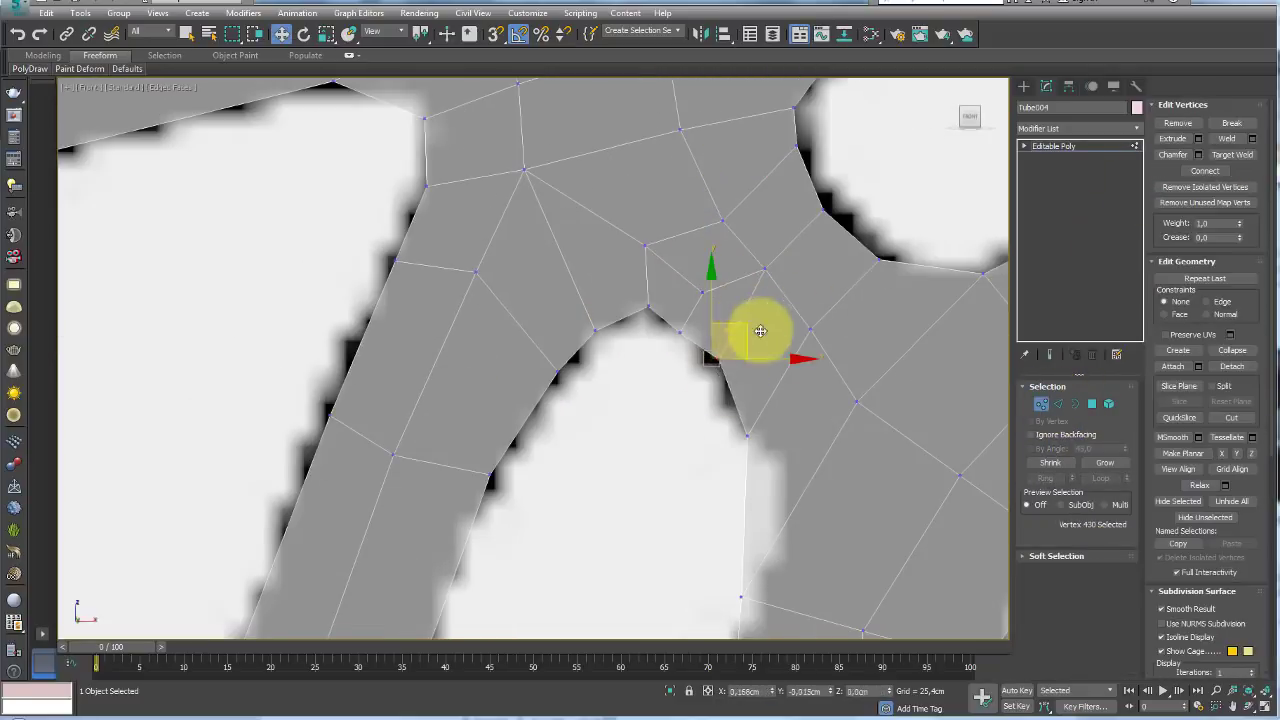
pyautogui.click(697, 325)
pyautogui.moveTo(722, 273); pyautogui.dragTo(520, 143)
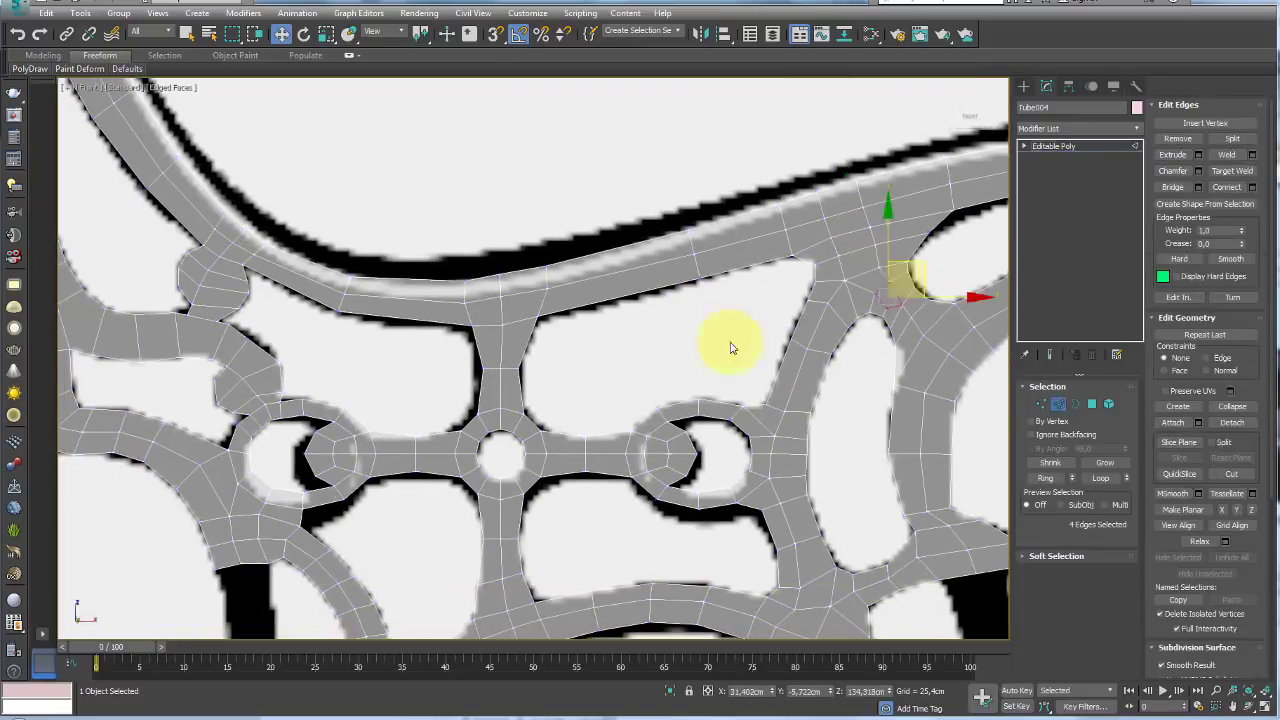
# - Extrude a new strip of polygons down from the selected upper-bar edges
pyautogui.click(642, 242)
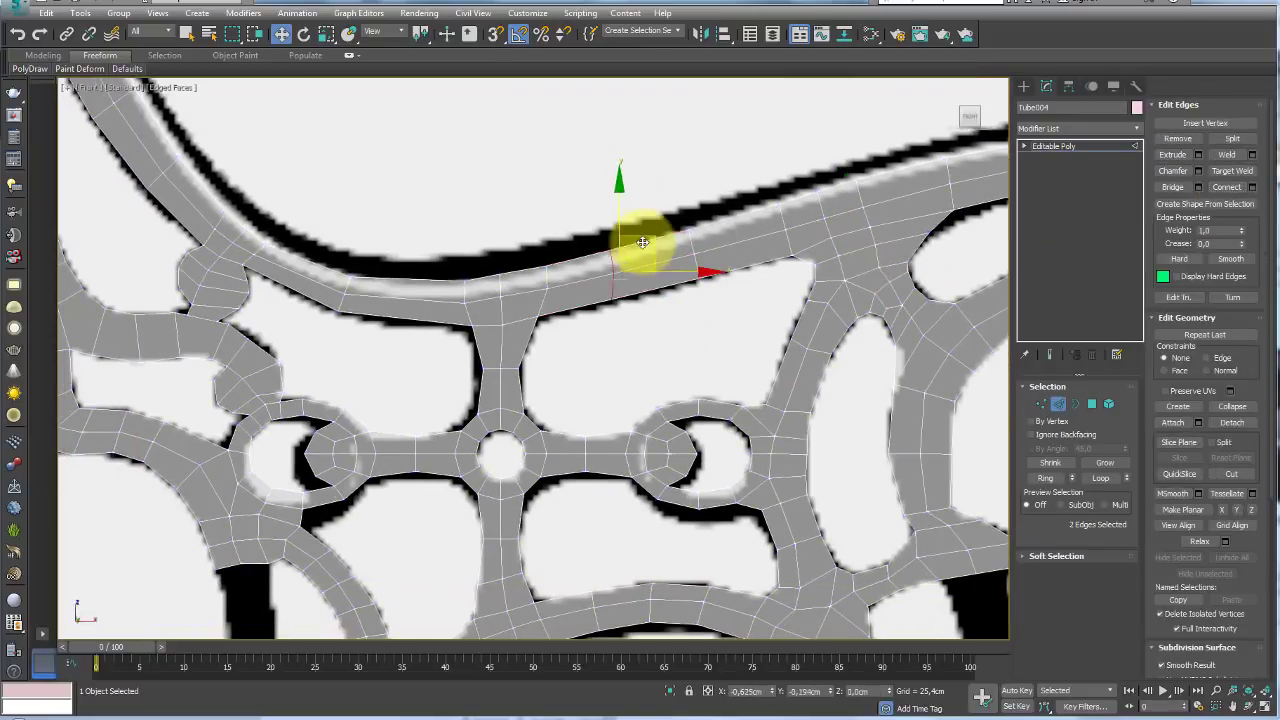
pyautogui.scroll(-3, 452, 301)
pyautogui.scroll(3, 549, 291)
pyautogui.scroll(-5, 543, 314)
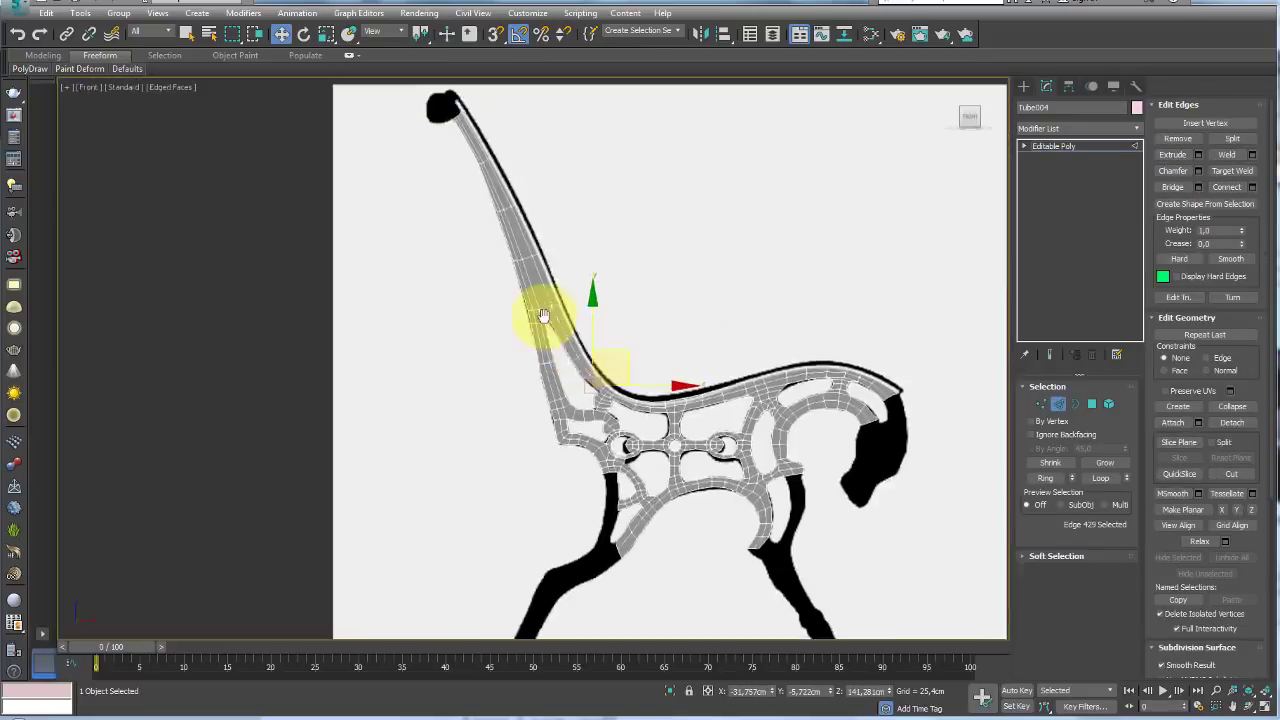
pyautogui.scroll(6, 637, 250)
pyautogui.keyDown('shift'); pyautogui.moveTo(637, 250); pyautogui.dragTo(625, 522); pyautogui.keyUp('shift')
pyautogui.press('e')
pyautogui.click(1226, 182)
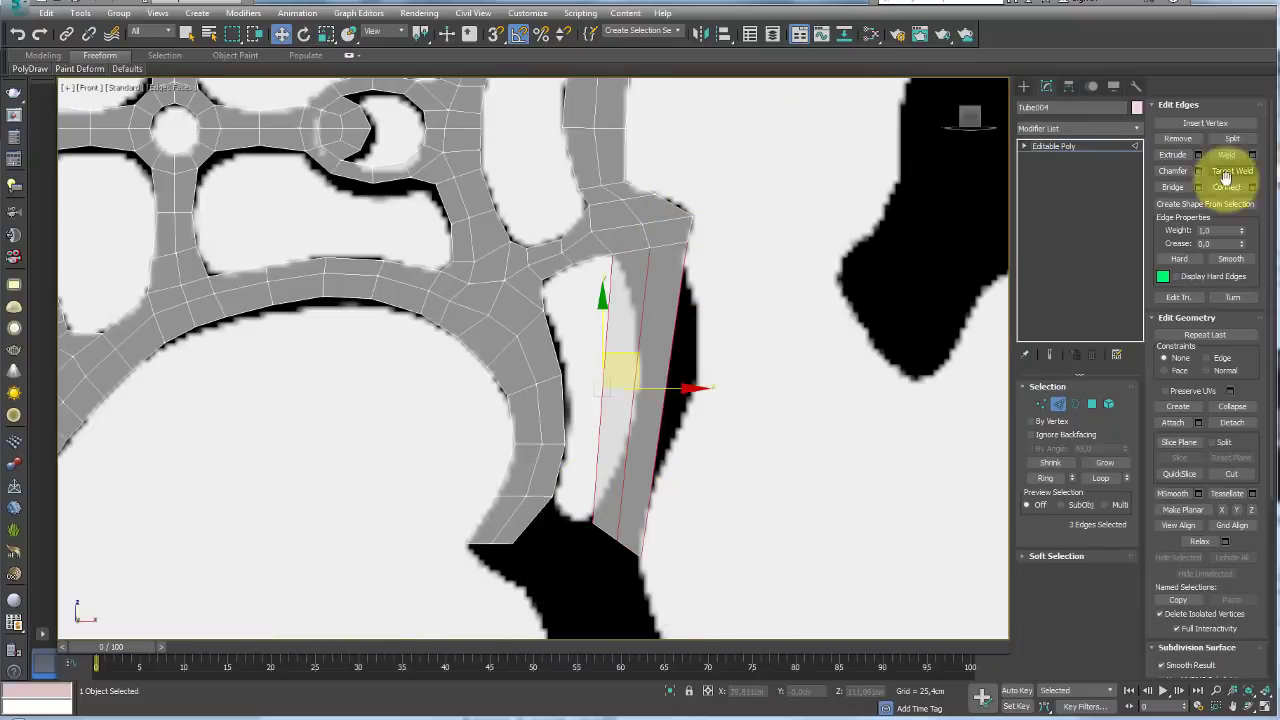
pyautogui.press('r')
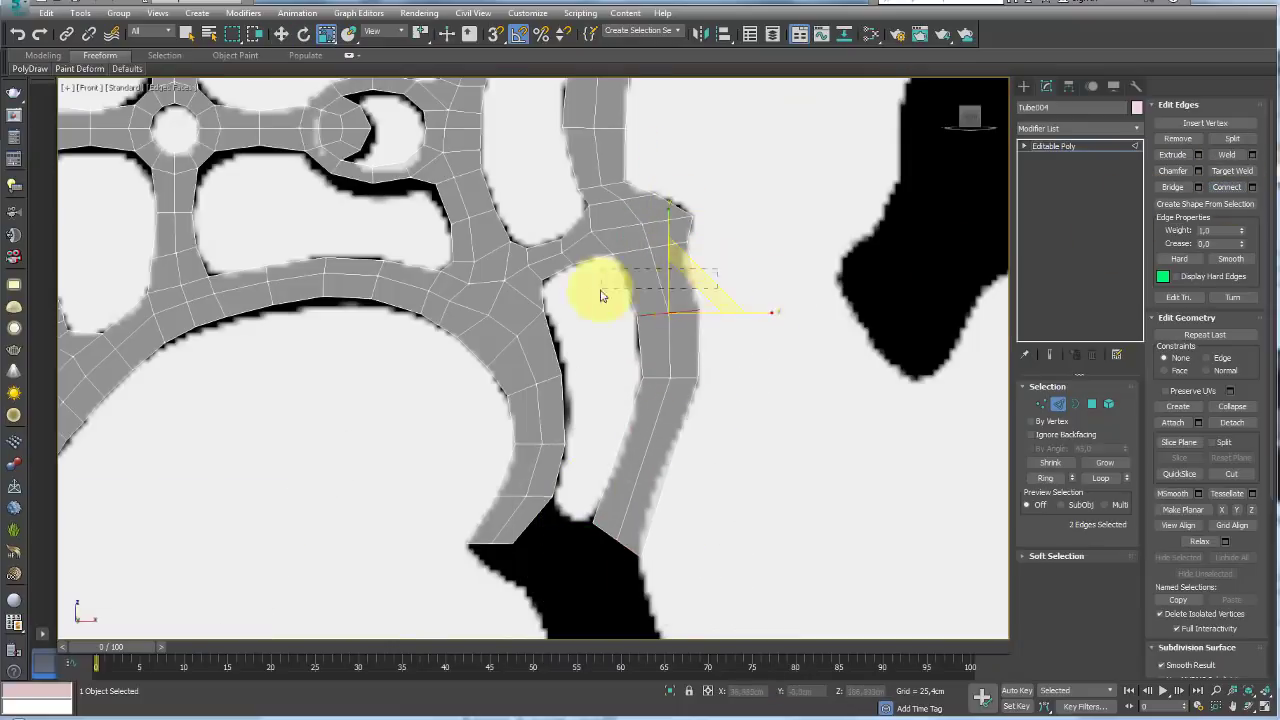
pyautogui.press('e')
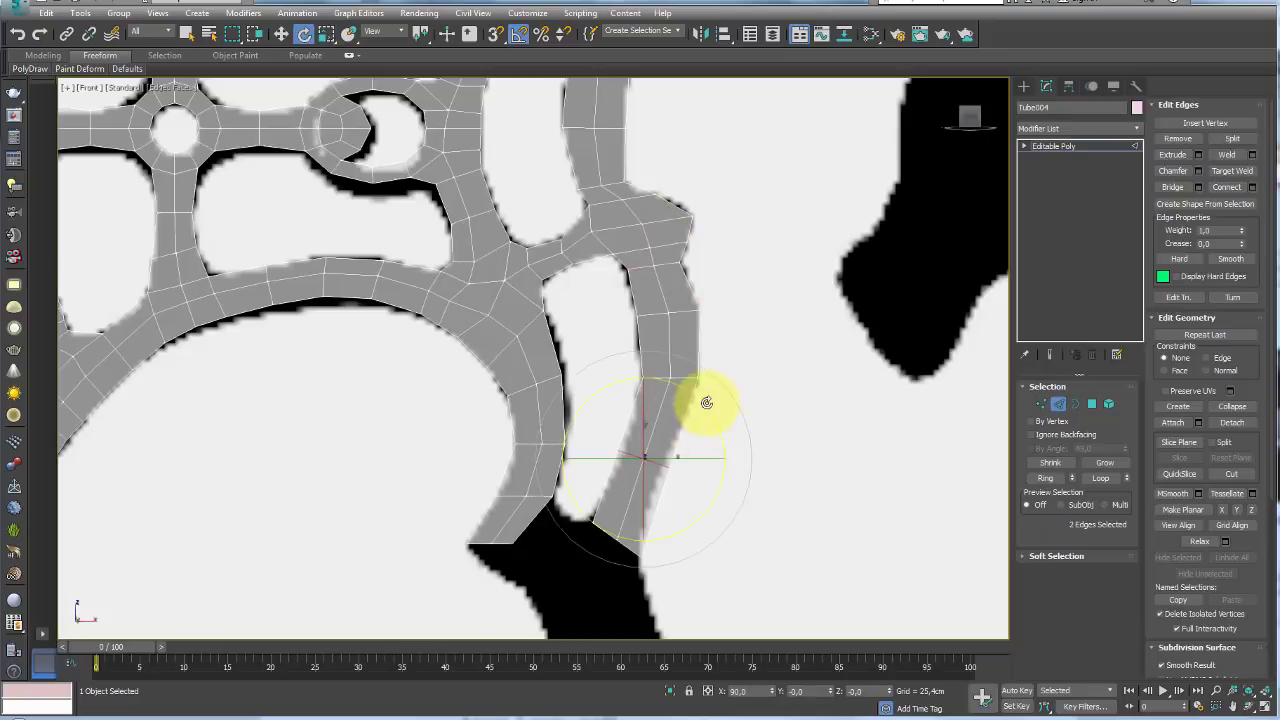
pyautogui.press('w')
pyautogui.scroll(3, 569, 365)
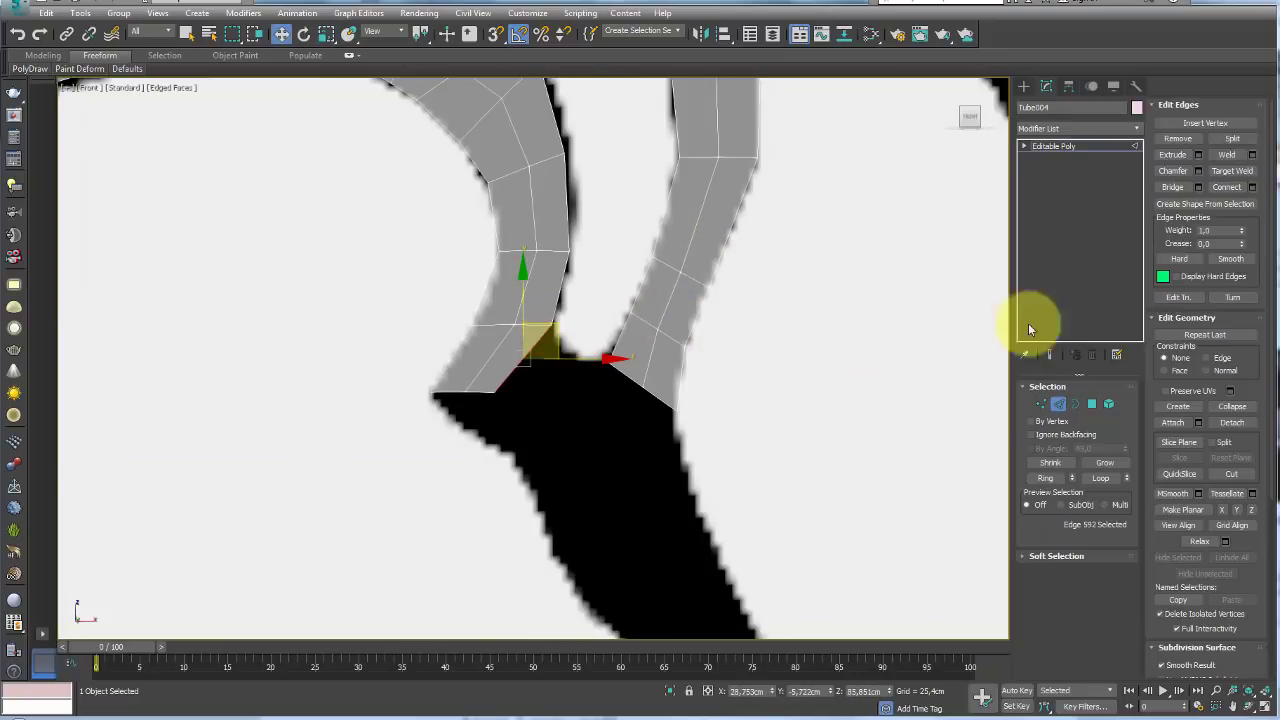
# - Reshape the strip's bottom edge and bridge the two edges bordering the opening
pyautogui.press('1')
pyautogui.press('2')
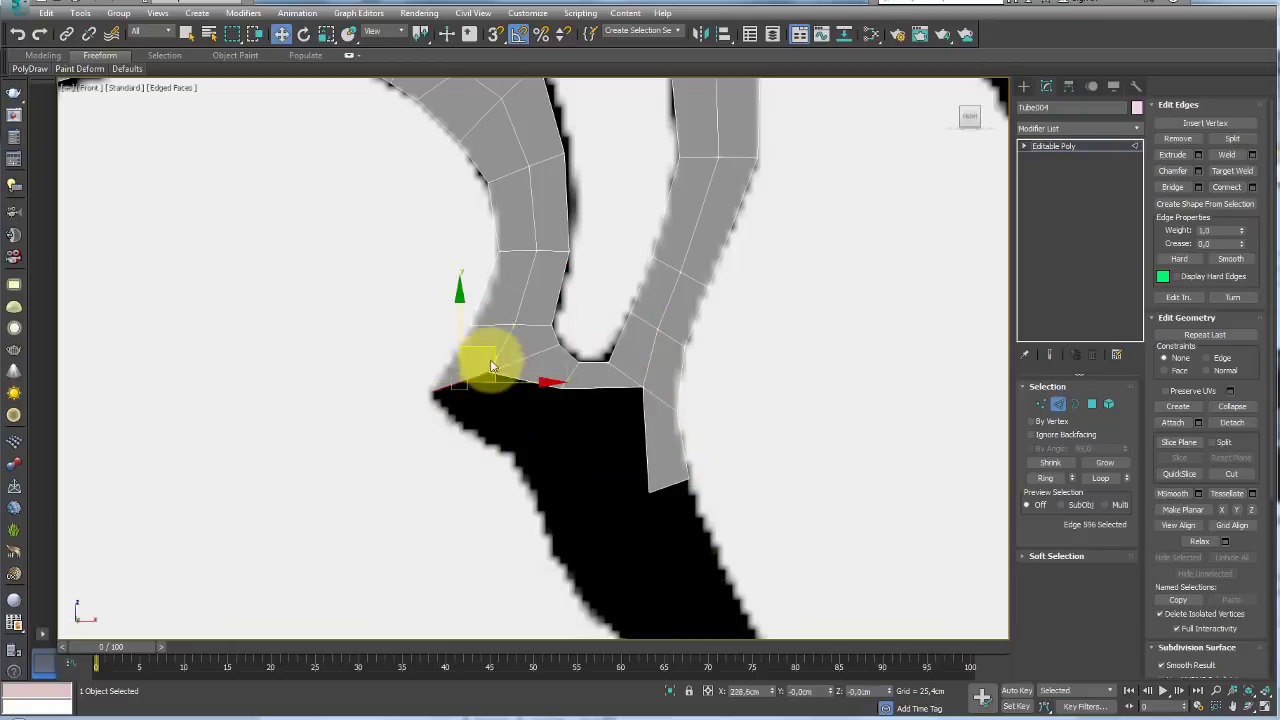
pyautogui.moveTo(494, 375); pyautogui.dragTo(563, 374)
pyautogui.click(1045, 400)
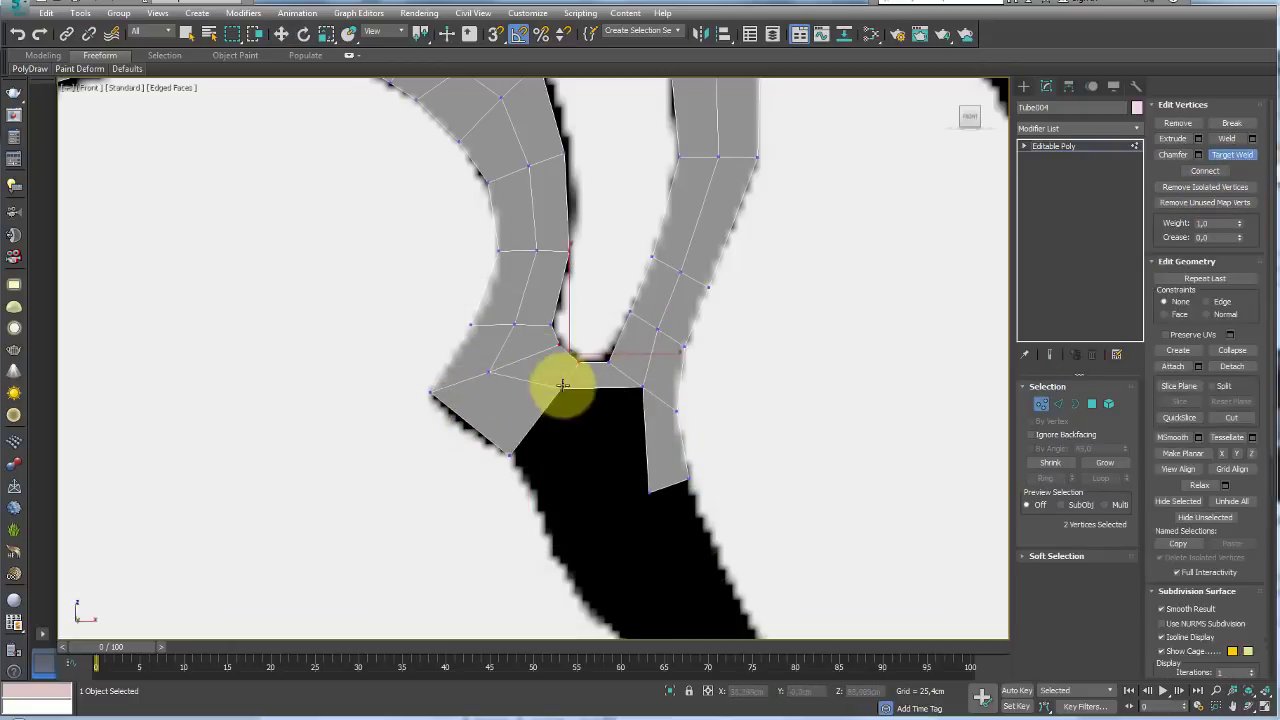
pyautogui.click(1055, 408)
pyautogui.click(1055, 408)
pyautogui.click(640, 437)
pyautogui.keyDown('ctrl'); pyautogui.click(590, 463); pyautogui.keyUp('ctrl')
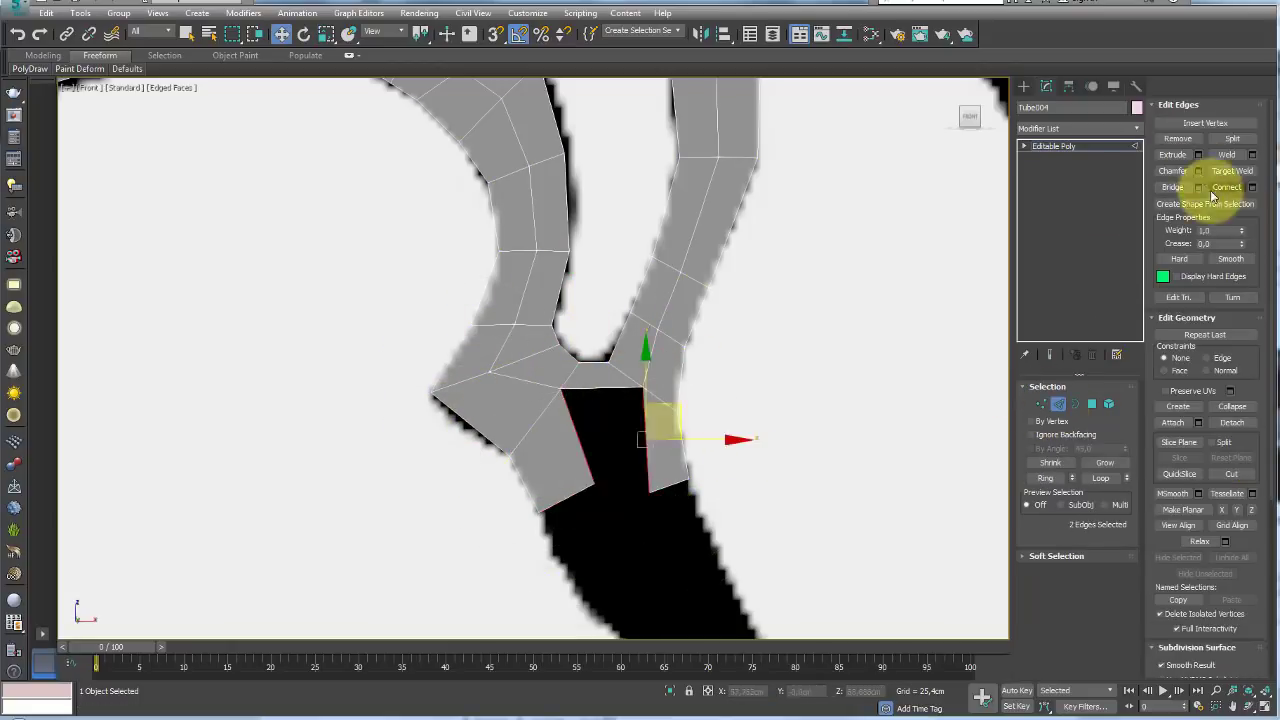
pyautogui.click(1172, 187)
# - Move the bottom vertices onto the reference outline
pyautogui.press('1')
pyautogui.press('w')
pyautogui.moveTo(686, 520); pyautogui.dragTo(715, 510)
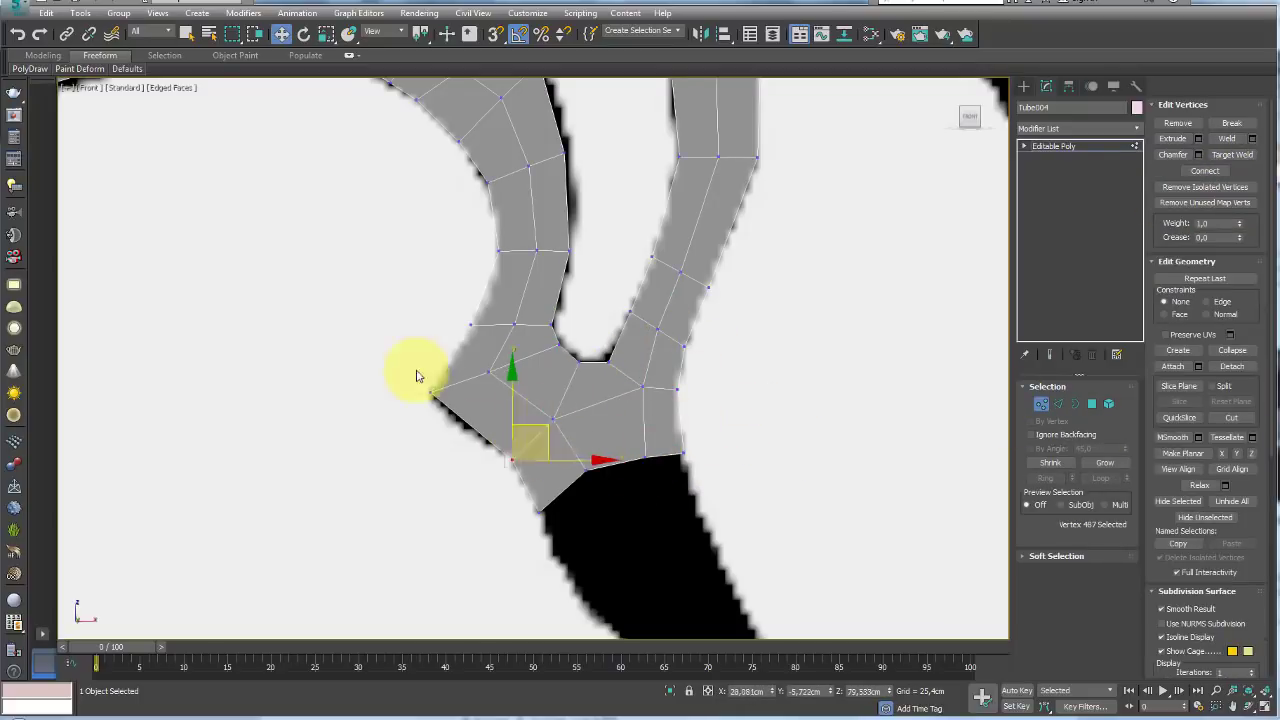
pyautogui.scroll(-3, 418, 376)
# - Slide the two leg-opening edges down along the leg and bridge the gap between them
pyautogui.click(1058, 403)
pyautogui.moveTo(651, 306); pyautogui.dragTo(543, 257, button='middle')
pyautogui.scroll(5, 543, 257)
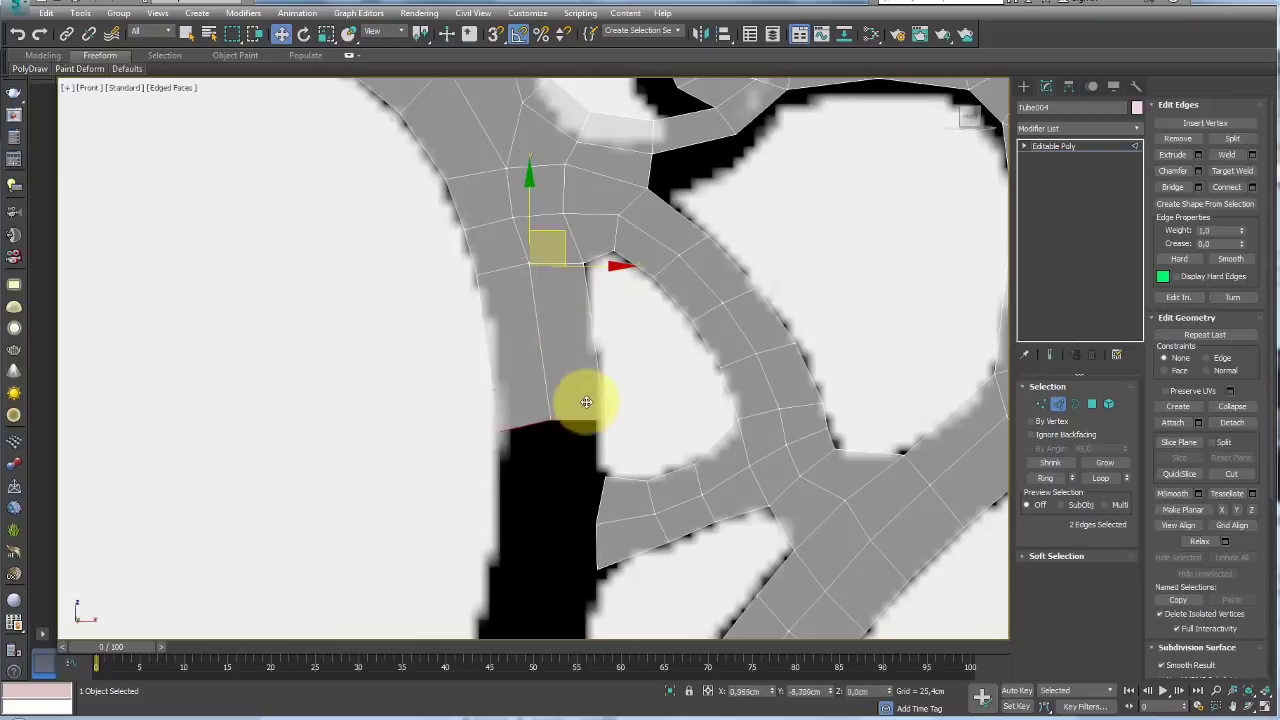
pyautogui.moveTo(586, 401); pyautogui.dragTo(566, 357, button='middle')
pyautogui.moveTo(571, 420); pyautogui.dragTo(577, 323, button='middle')
pyautogui.press('e')
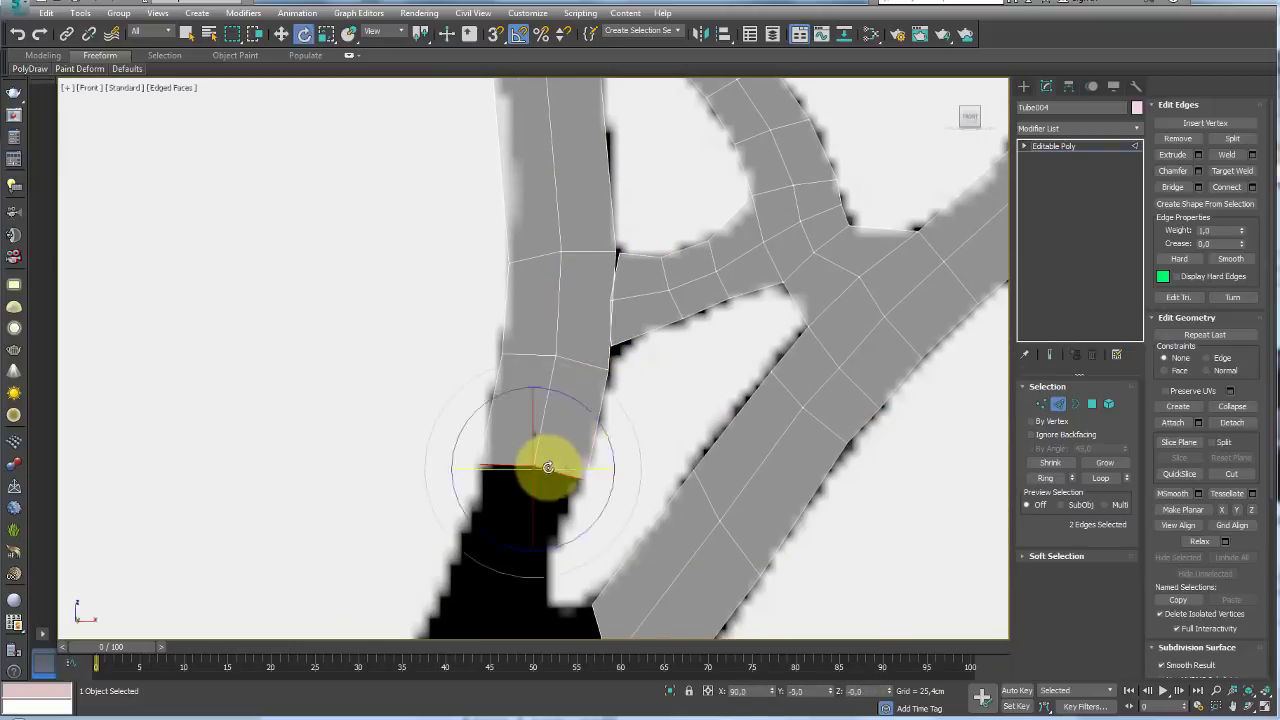
pyautogui.press('w')
pyautogui.moveTo(548, 467); pyautogui.dragTo(580, 380, button='middle')
pyautogui.moveTo(580, 380)
pyautogui.mouseDown()
pyautogui.moveTo(556, 434)
pyautogui.moveTo(491, 451)
pyautogui.mouseUp()
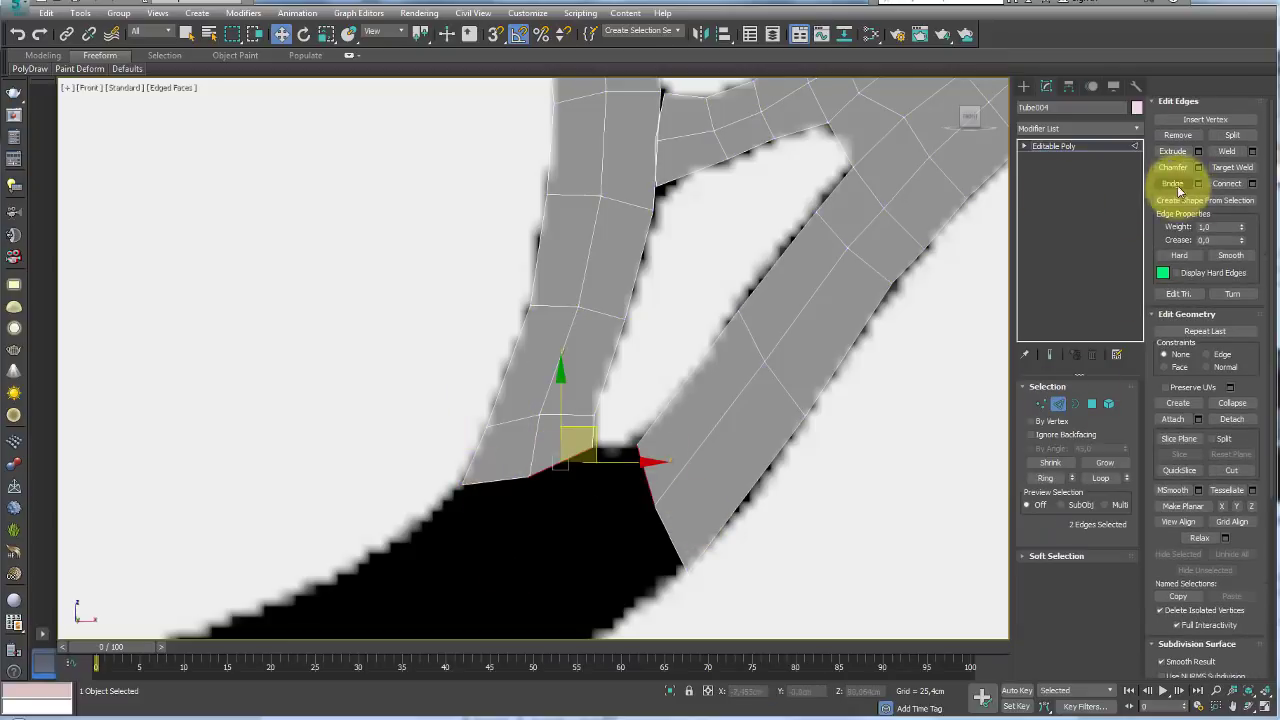
pyautogui.click(1174, 184)
# - Target Weld the loose vertex onto its neighbour, then return to Edge mode
pyautogui.click(1041, 404)
pyautogui.scroll(3, 697, 355)
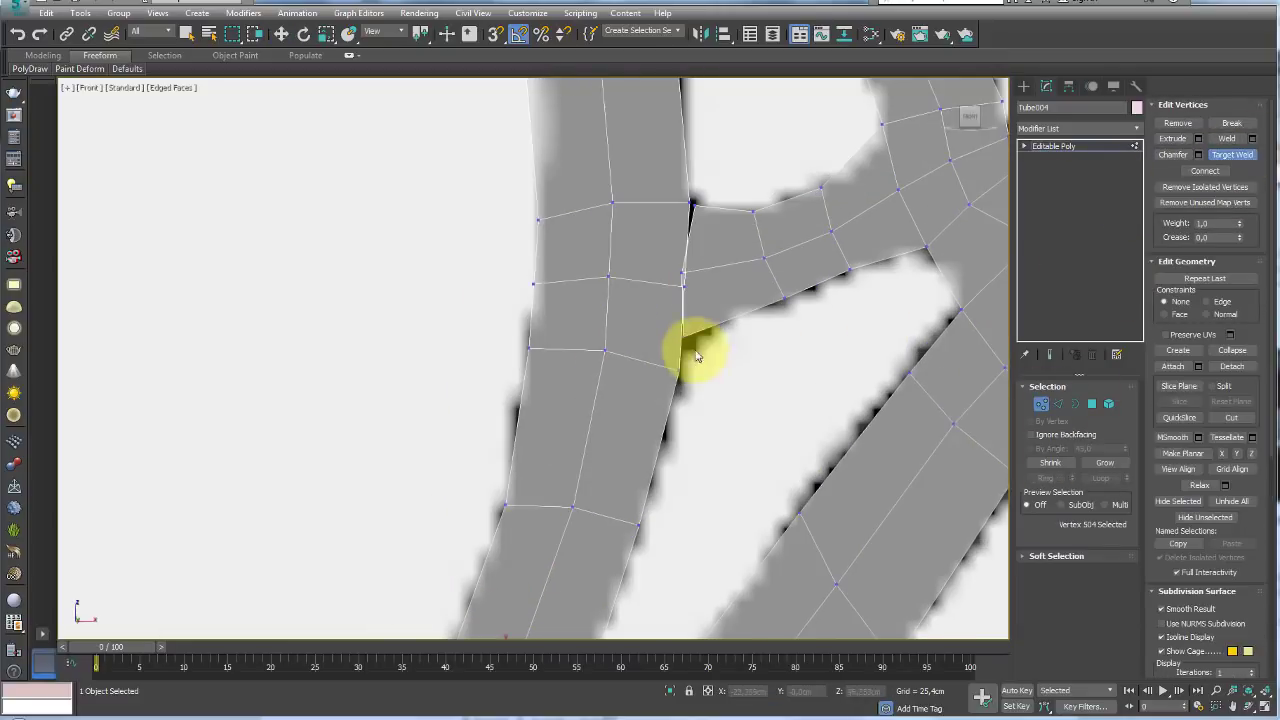
pyautogui.click(691, 264)
pyautogui.moveTo(691, 264); pyautogui.dragTo(686, 374, button='middle')
pyautogui.press('2')
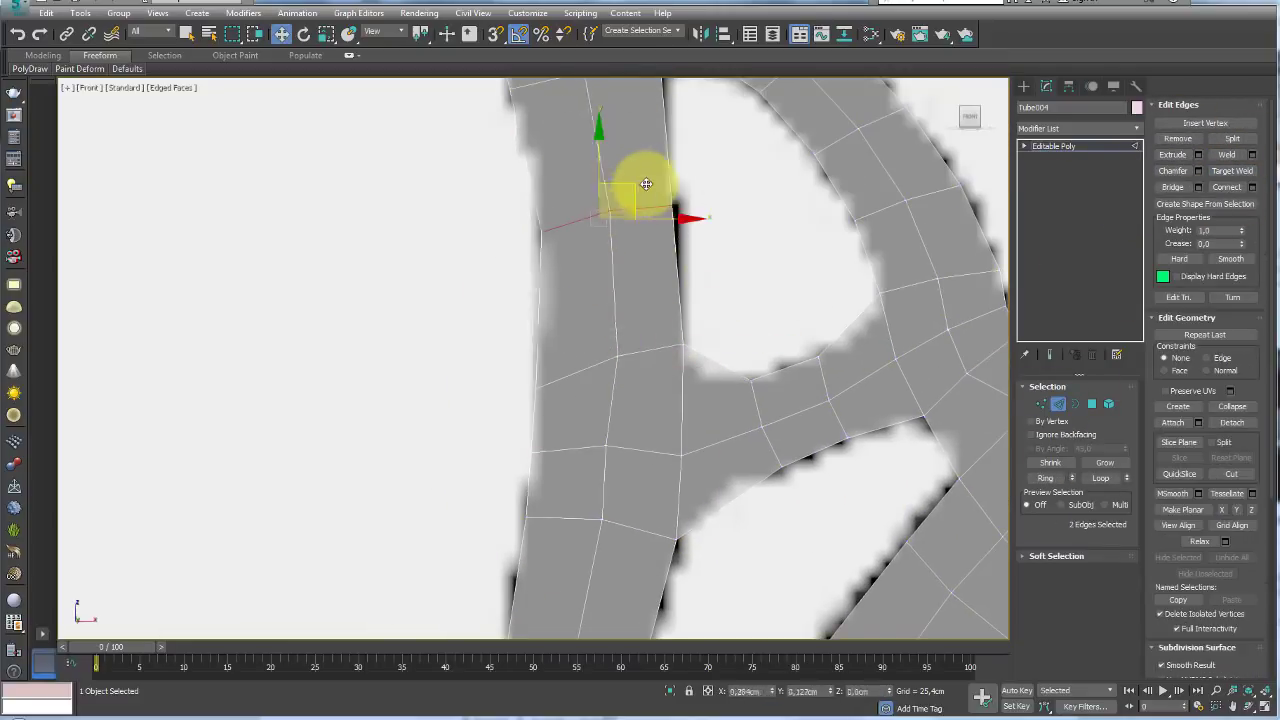
pyautogui.scroll(-4, 624, 212)
# - Tilt the three edges across the tube end to match the reference angle
pyautogui.keyDown('ctrl'); pyautogui.click(585, 472); pyautogui.keyUp('ctrl')
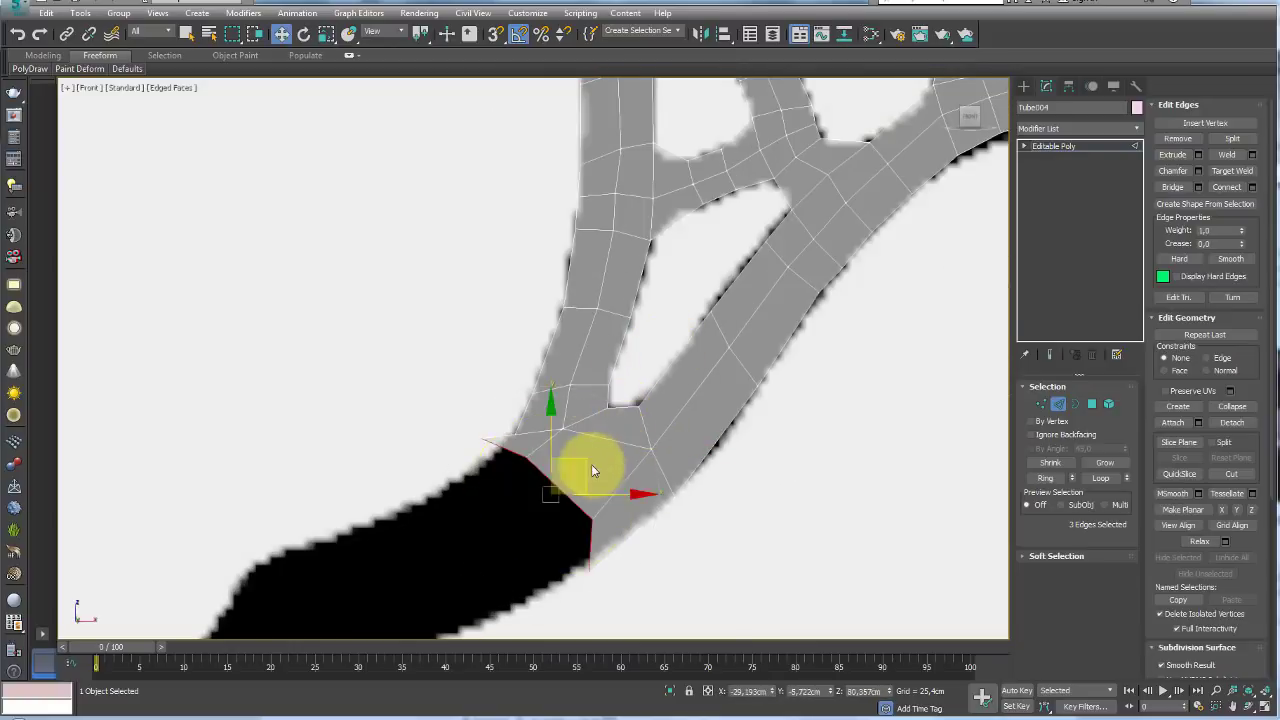
pyautogui.scroll(-4, 680, 400)
pyautogui.scroll(5, 686, 409)
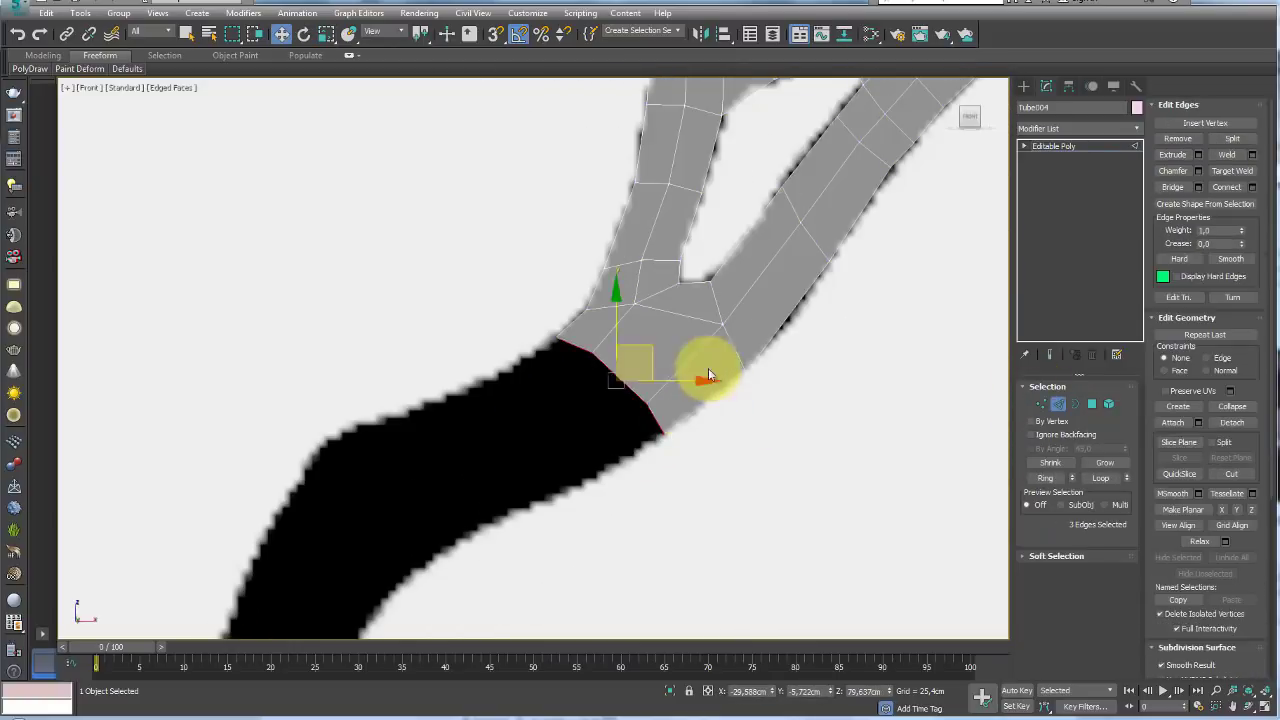
pyautogui.press('e')
pyautogui.moveTo(620, 368); pyautogui.dragTo(523, 400)
pyautogui.press('w')
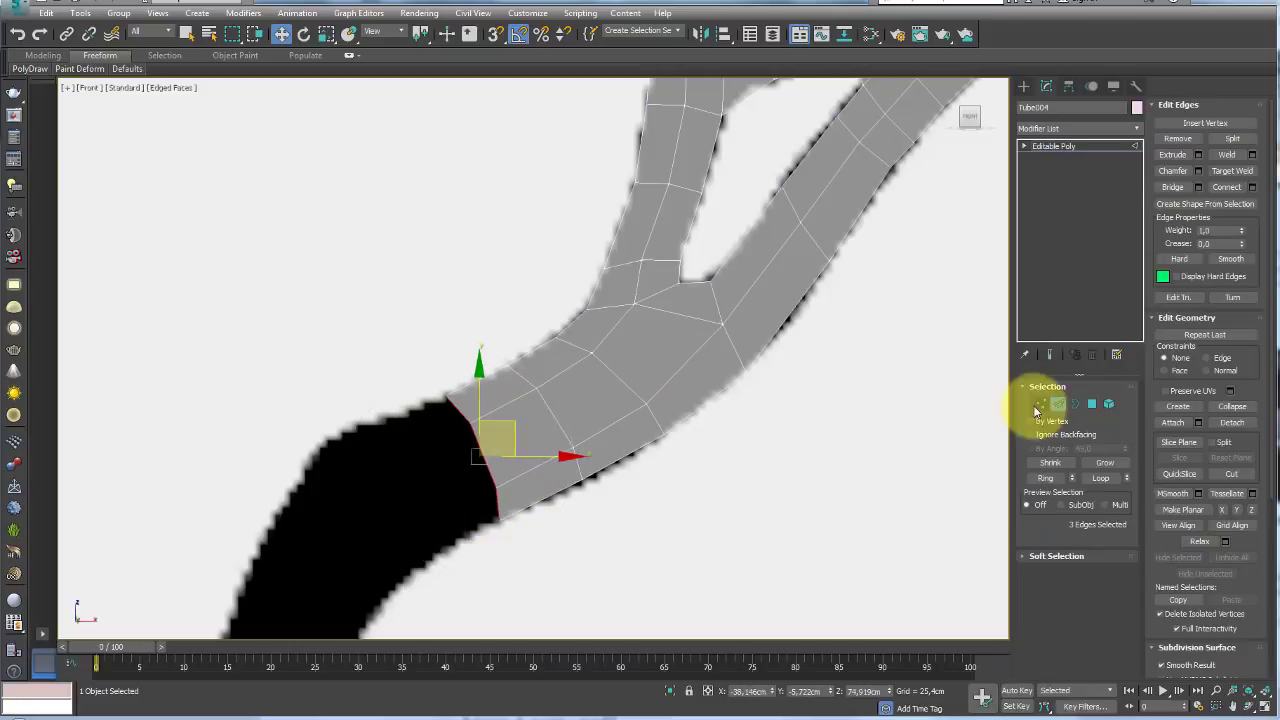
pyautogui.click(1041, 403)
# - Extend the tube end further down the leg toward the foot
pyautogui.press('e')
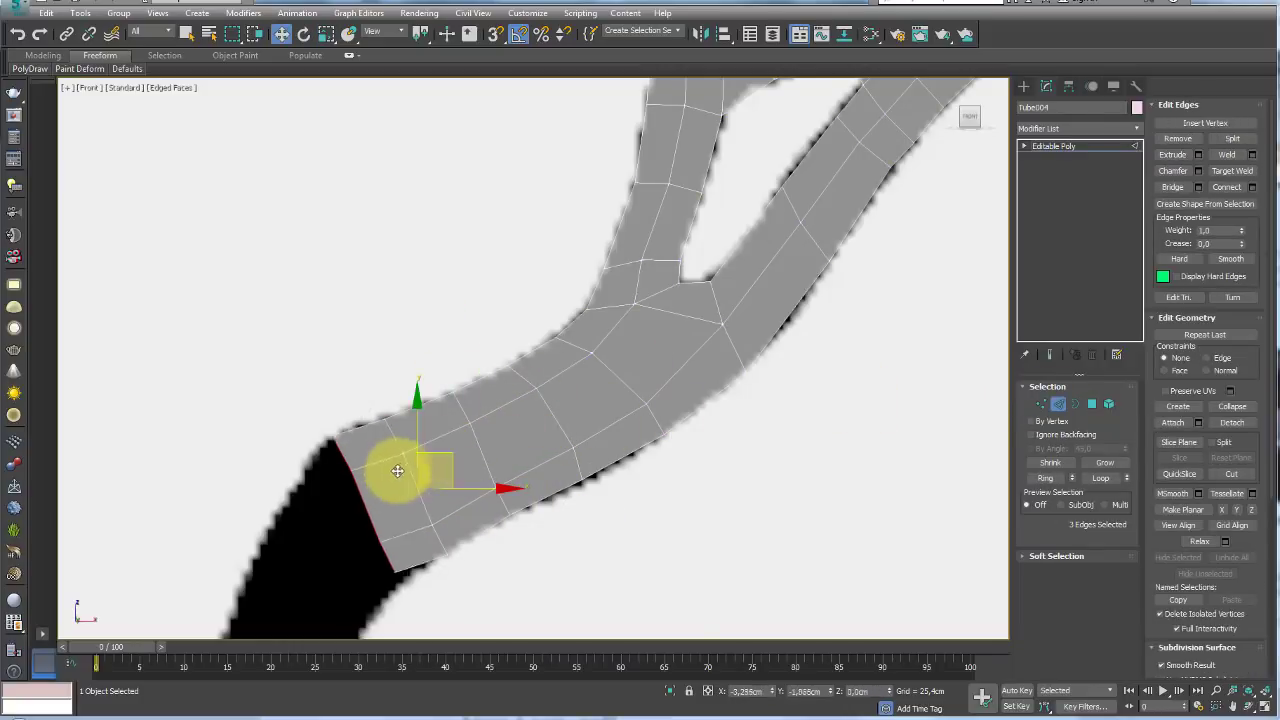
pyautogui.press('r')
pyautogui.moveTo(380, 491); pyautogui.dragTo(509, 334, button='middle')
pyautogui.press('w')
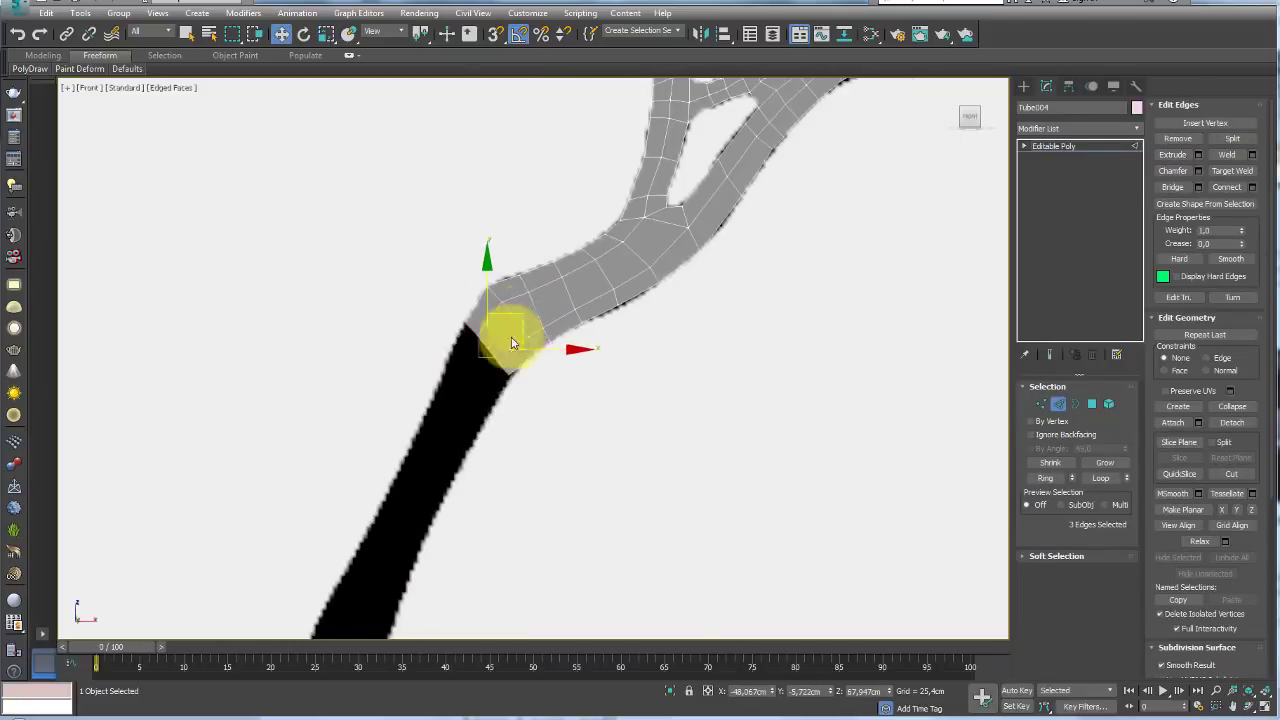
pyautogui.press('e')
pyautogui.press('r')
pyautogui.press('w')
pyautogui.press('r')
pyautogui.moveTo(447, 424); pyautogui.dragTo(436, 431)
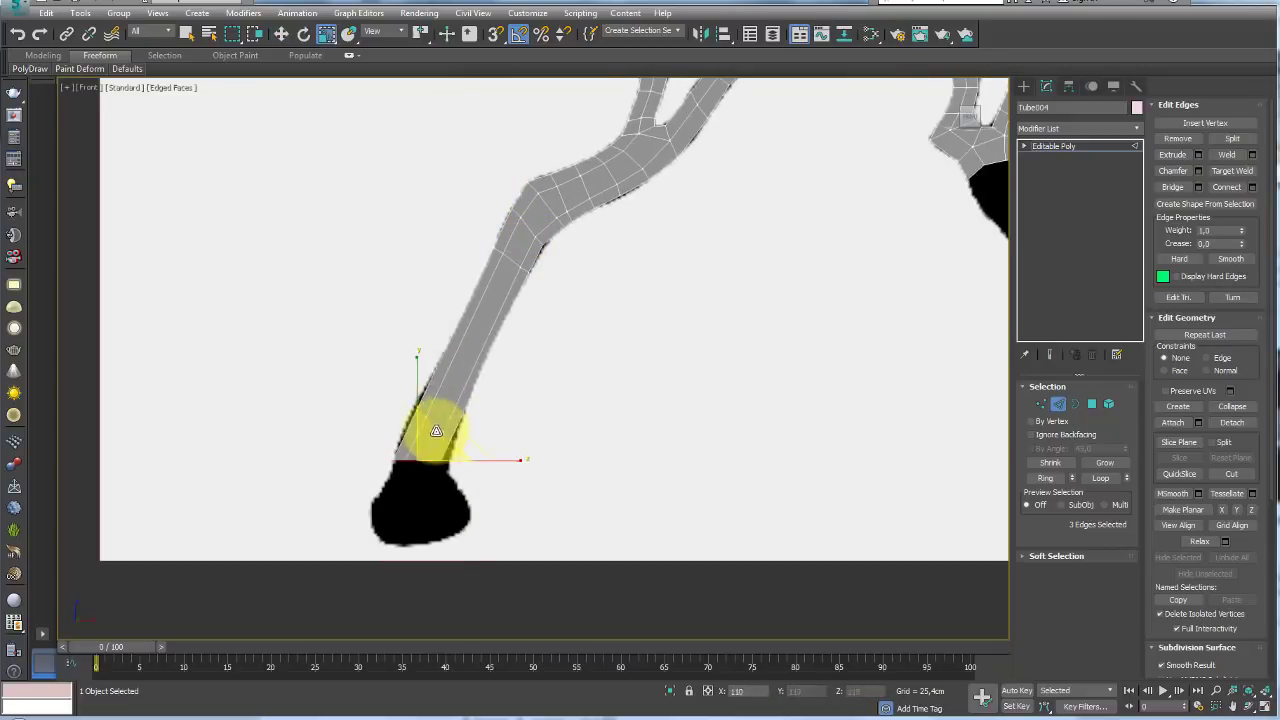
# - Slide an edge loop partway up the leg to fit the reference
pyautogui.click(470, 362)
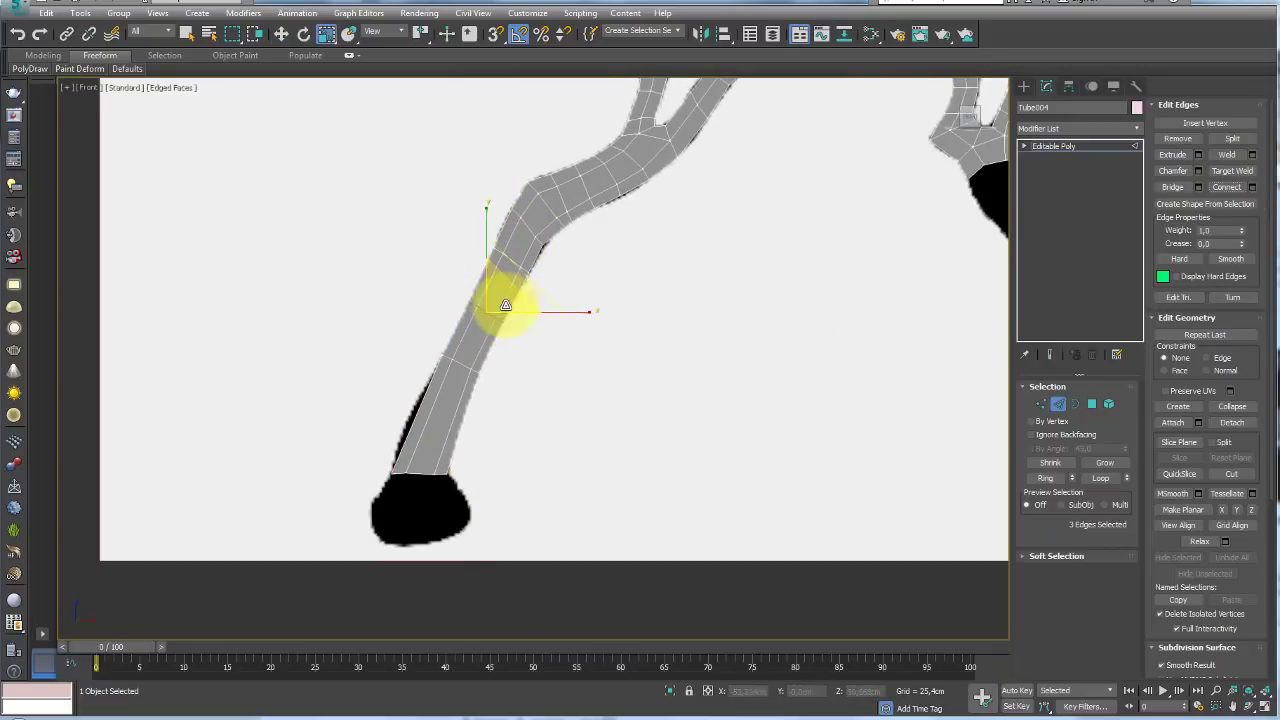
pyautogui.press('w')
pyautogui.scroll(2, 529, 335)
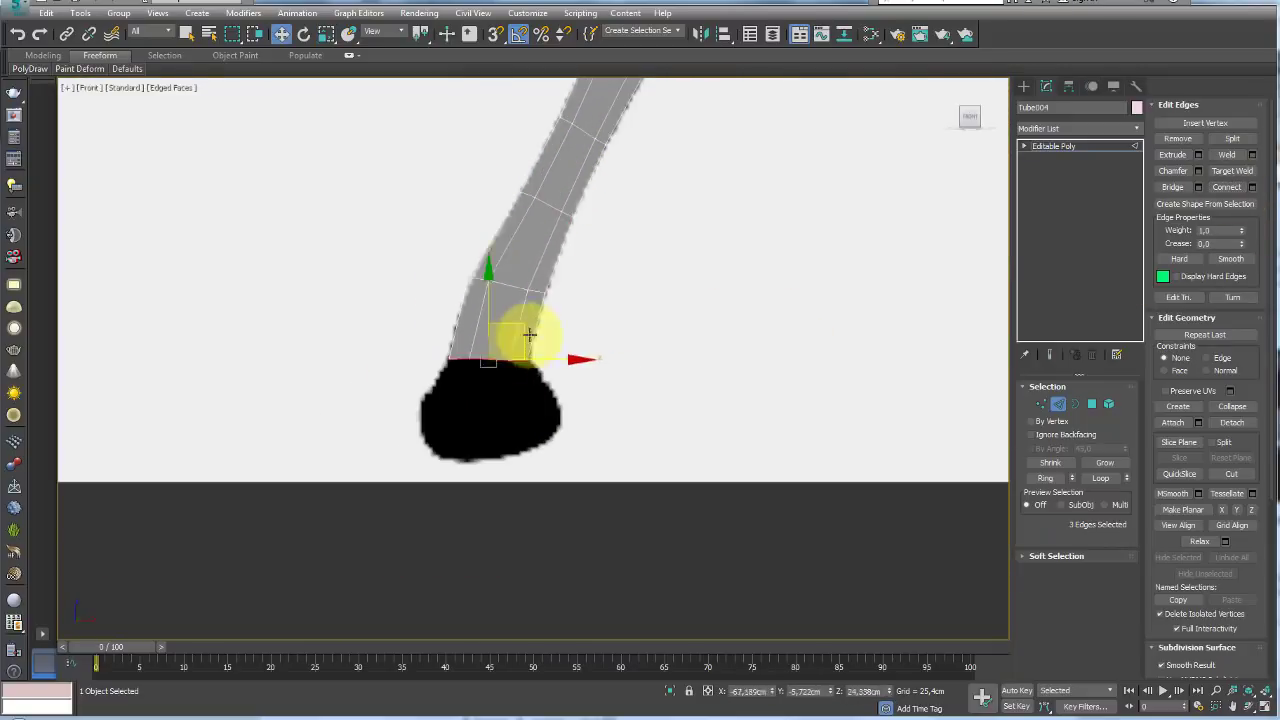
pyautogui.moveTo(520, 320); pyautogui.dragTo(797, 280, button='middle')
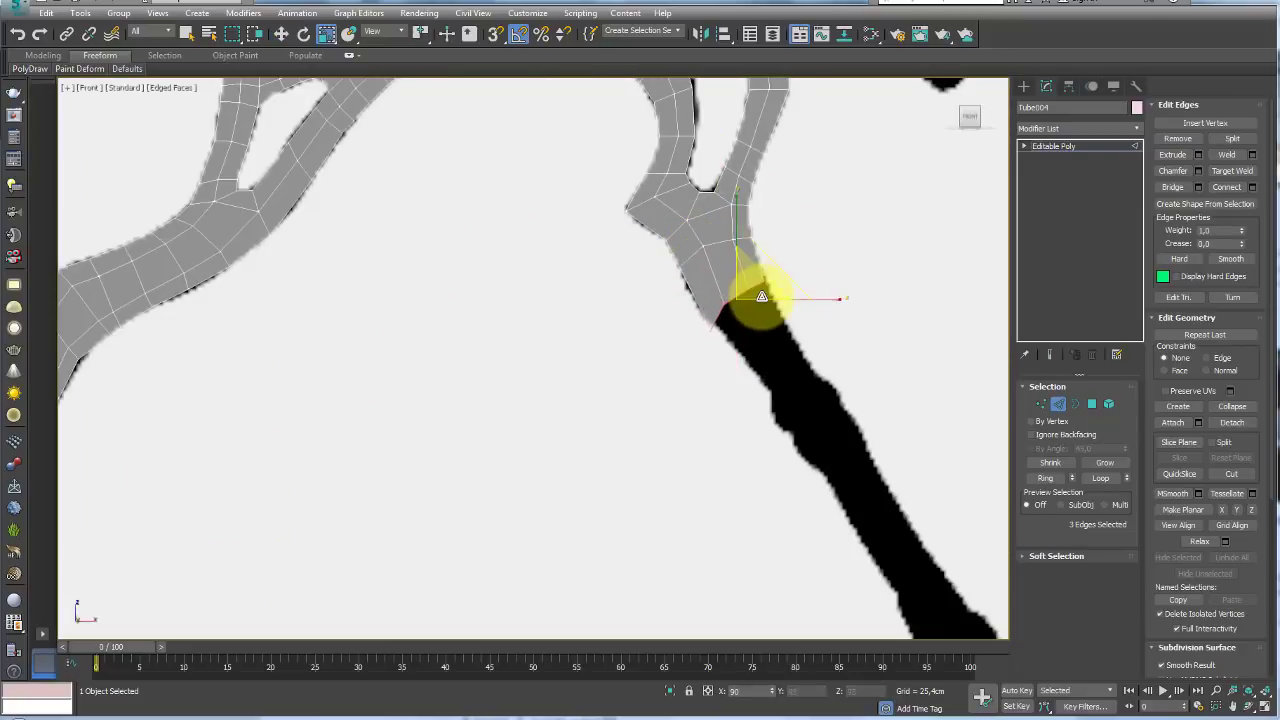
pyautogui.moveTo(761, 296)
pyautogui.mouseDown()
pyautogui.moveTo(791, 301)
pyautogui.moveTo(822, 400)
pyautogui.mouseUp()
pyautogui.press('r')
pyautogui.moveTo(822, 341); pyautogui.dragTo(761, 358, button='middle')
pyautogui.press('r')
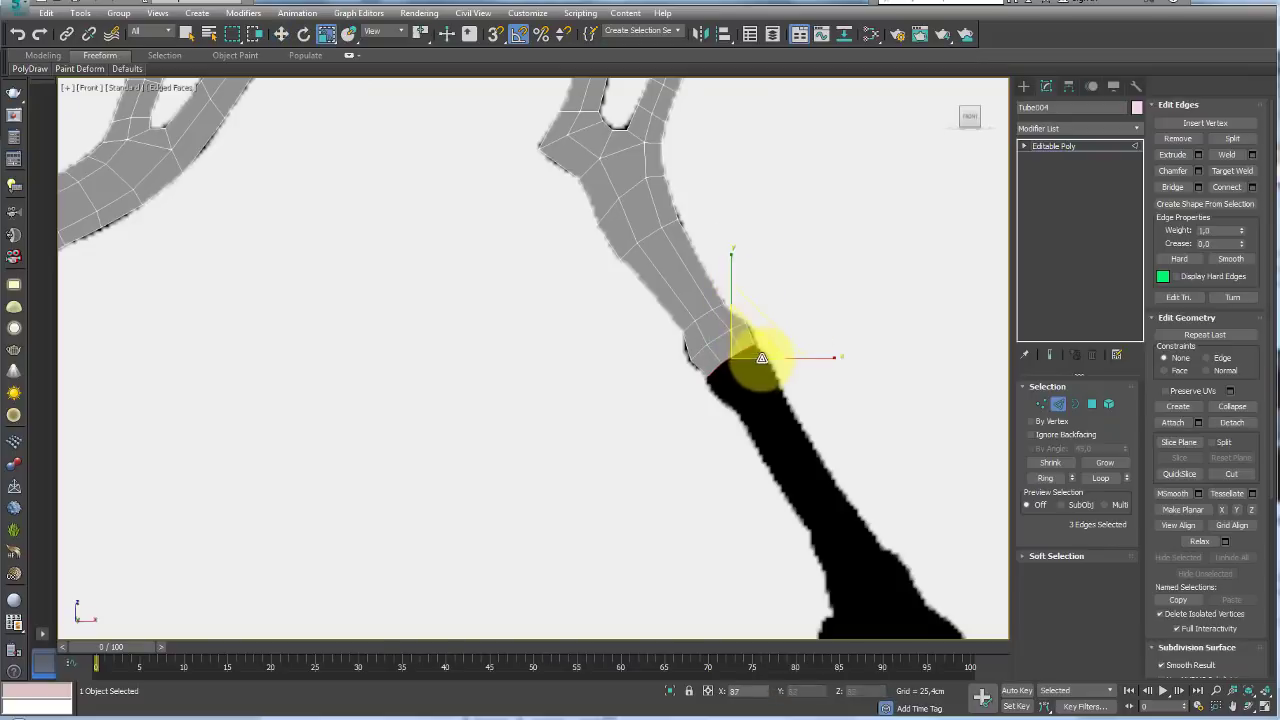
pyautogui.press('w')
pyautogui.scroll(-3, 790, 399)
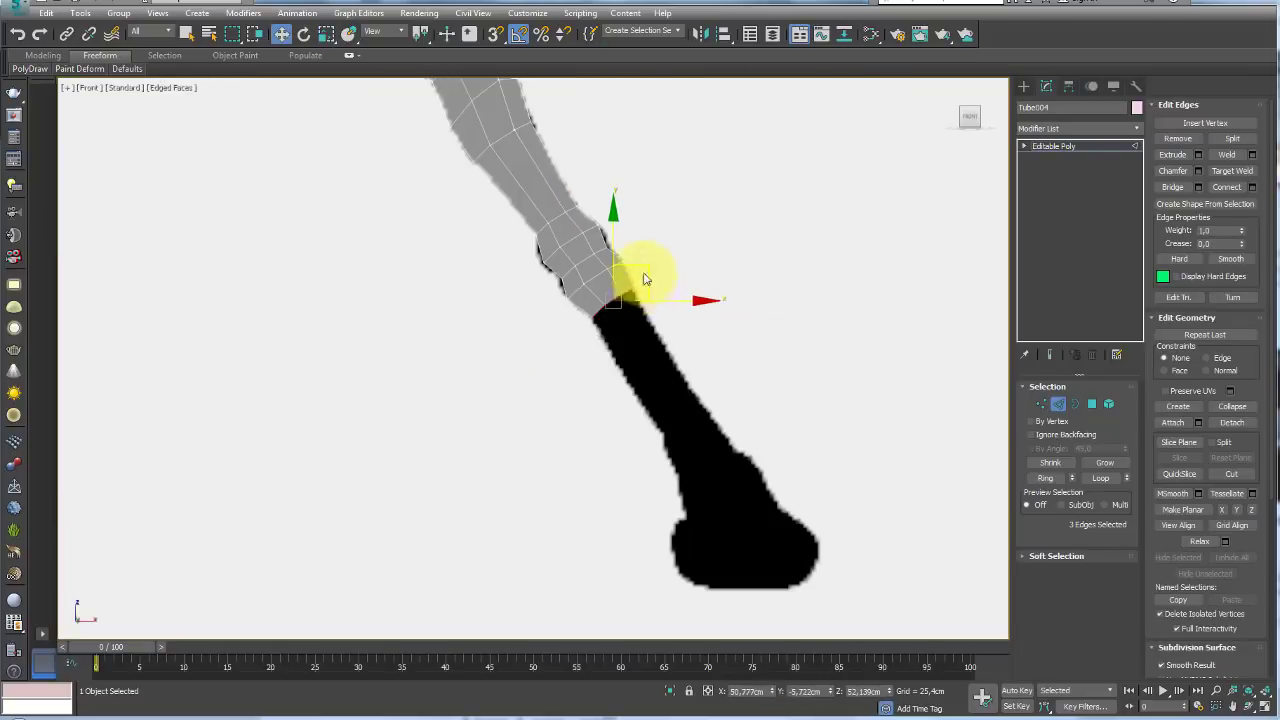
# - Move the end loop down to the foot and tilt it to match the foot's top
pyautogui.moveTo(646, 277); pyautogui.dragTo(672, 351)
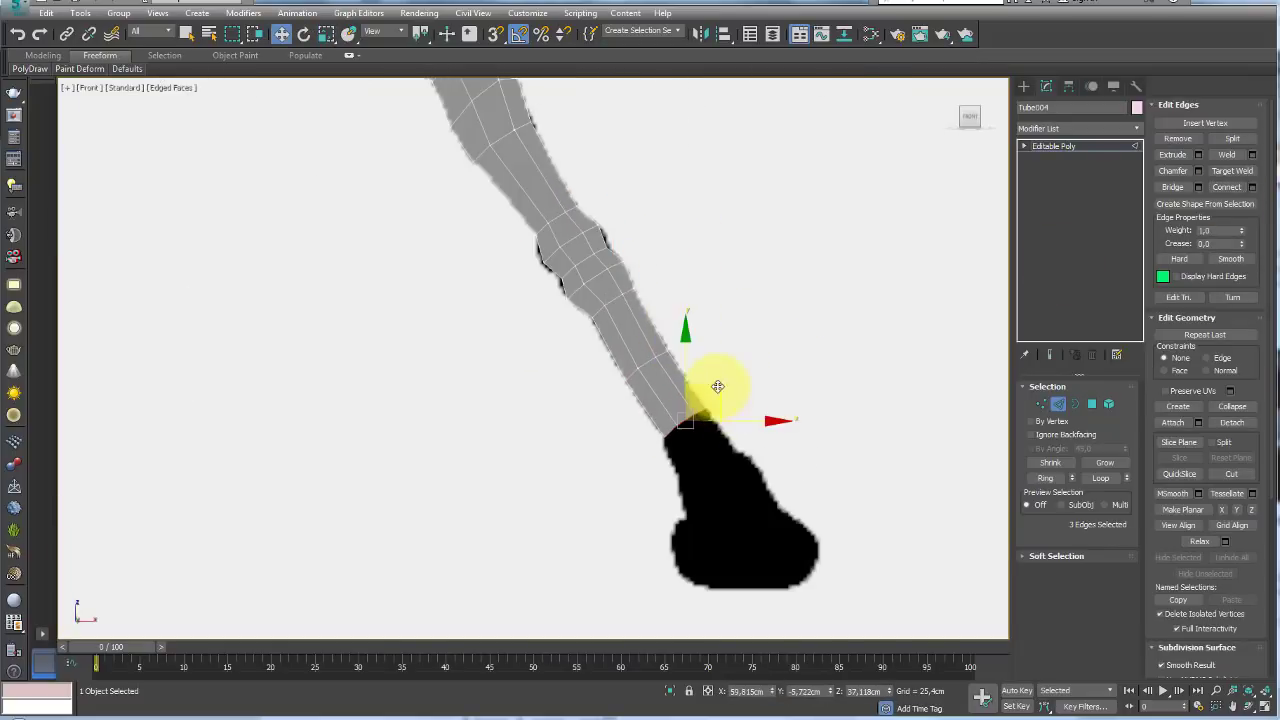
pyautogui.press('e')
pyautogui.moveTo(765, 405); pyautogui.dragTo(776, 418)
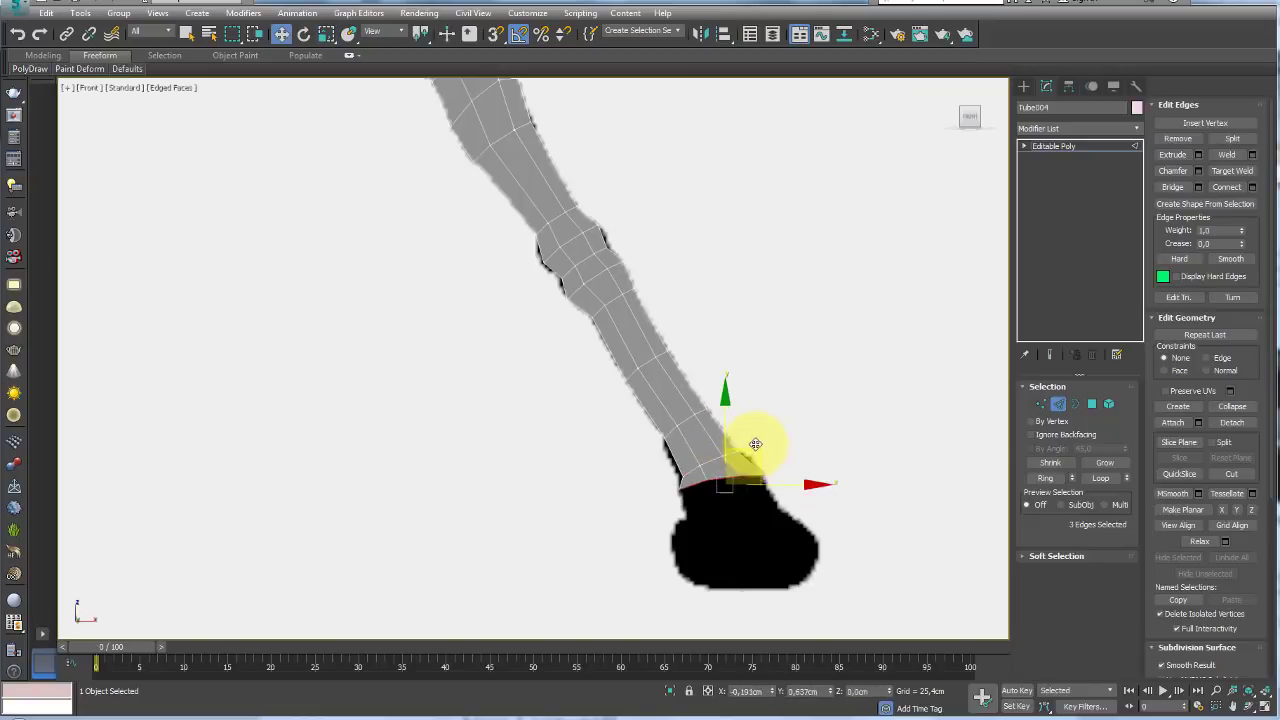
pyautogui.scroll(-5, 755, 444)
pyautogui.scroll(5, 757, 491)
pyautogui.scroll(-5, 766, 409)
# - Extrude the open end edge further into the black curl with new polygons
pyautogui.scroll(5, 737, 214)
pyautogui.click(792, 210)
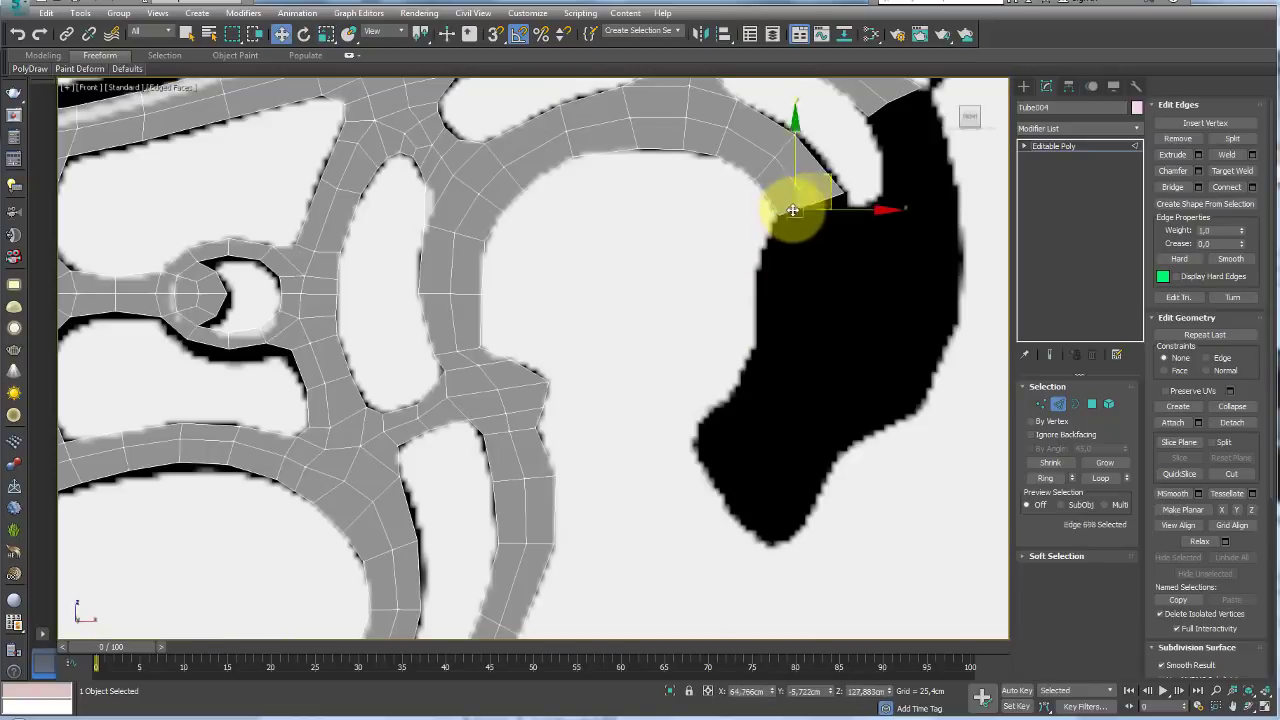
pyautogui.keyDown('shift'); pyautogui.moveTo(792, 210); pyautogui.dragTo(846, 210); pyautogui.keyUp('shift')
pyautogui.press('r')
pyautogui.moveTo(706, 326); pyautogui.dragTo(714, 314, button='middle')
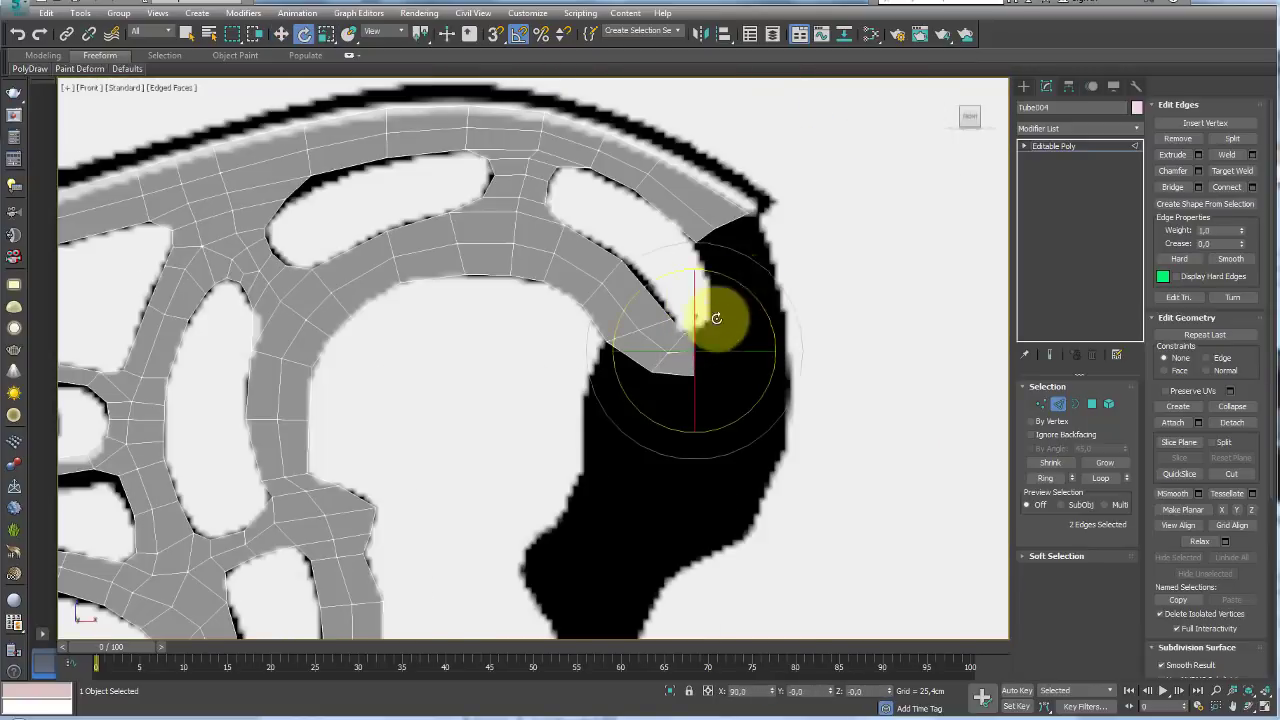
pyautogui.press('r')
pyautogui.press('e')
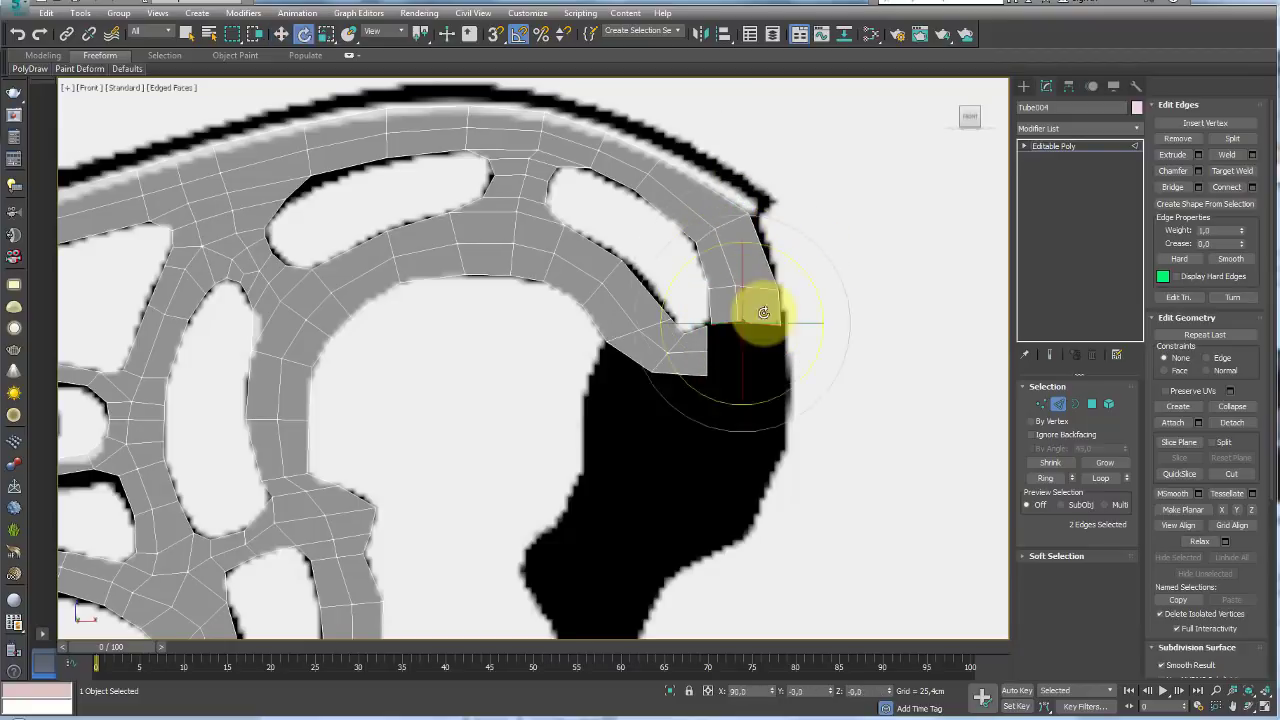
pyautogui.scroll(2, 757, 303)
pyautogui.moveTo(740, 338)
pyautogui.keyDown('shift'); pyautogui.mouseDown()
pyautogui.moveTo(777, 386)
pyautogui.moveTo(745, 505)
pyautogui.mouseUp(); pyautogui.keyUp('shift')
# - Tidy a vertex on the new polygons and push the border edges into the black shape
pyautogui.hotkey('ctrl', 'd')
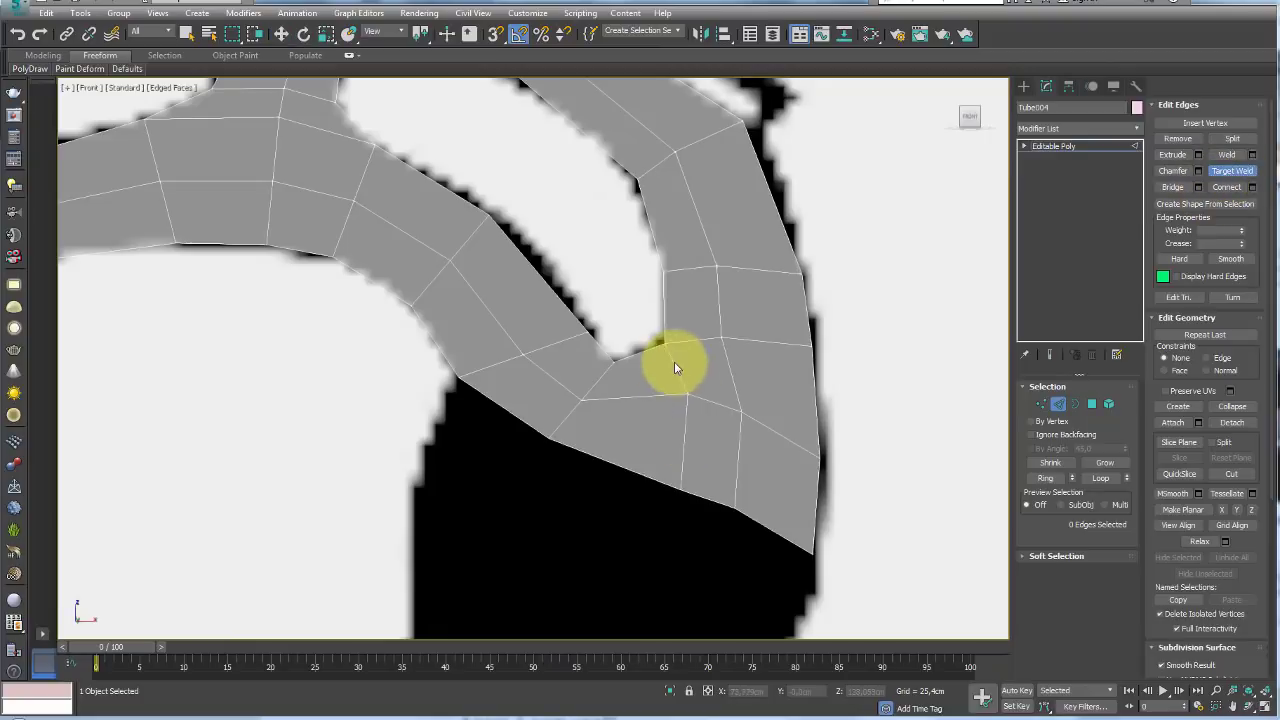
pyautogui.press('1')
pyautogui.click(686, 395)
pyautogui.moveTo(674, 423); pyautogui.dragTo(694, 451)
pyautogui.scroll(-2, 918, 387)
pyautogui.press('2')
pyautogui.scroll(-2, 645, 287)
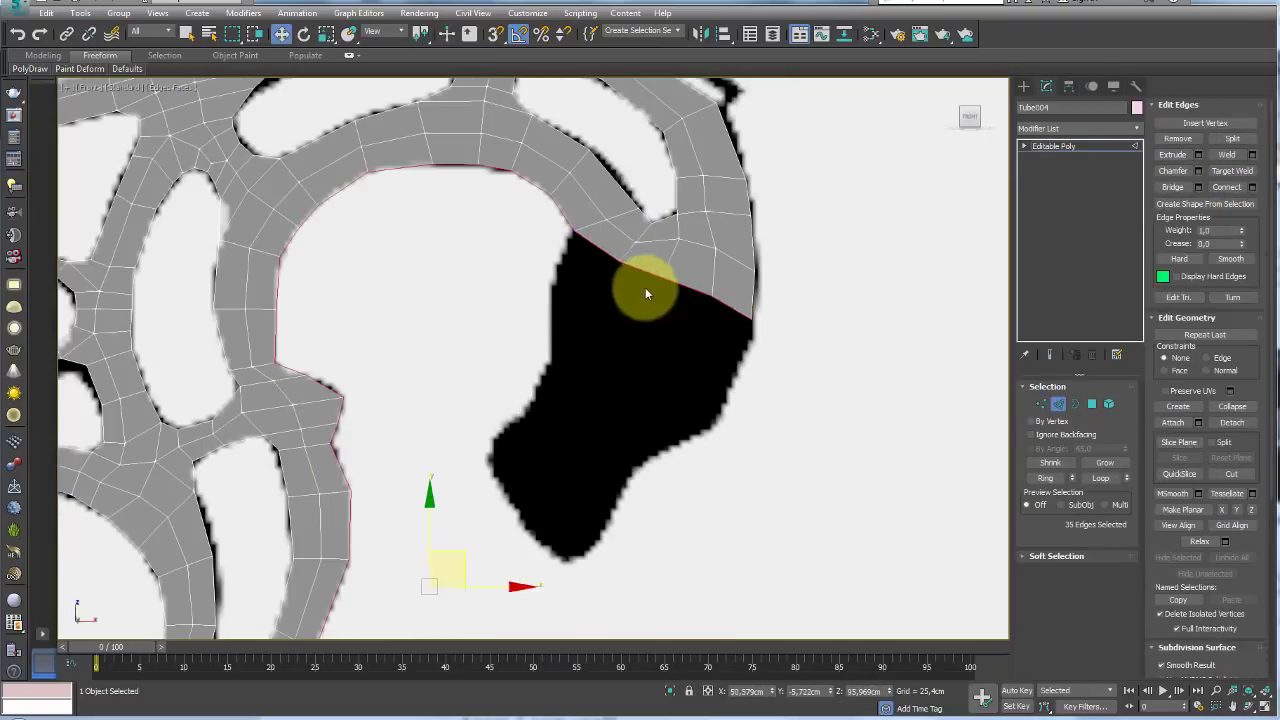
pyautogui.click(605, 255)
pyautogui.moveTo(660, 318)
pyautogui.mouseDown()
pyautogui.moveTo(737, 323)
pyautogui.moveTo(586, 291)
pyautogui.moveTo(580, 234)
pyautogui.moveTo(667, 281)
pyautogui.moveTo(600, 443)
pyautogui.mouseUp()
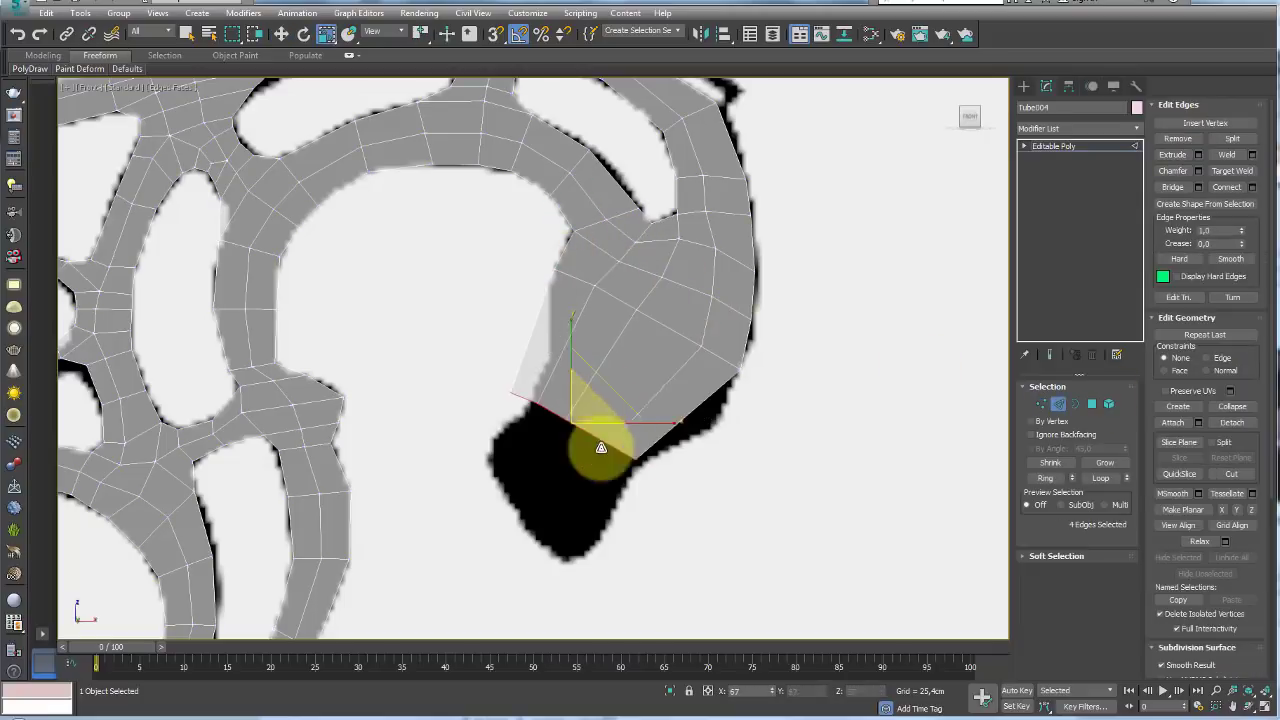
# - Pull the bottom corner vertex of the new end outward toward the reference
pyautogui.press('r')
pyautogui.click(1040, 477)
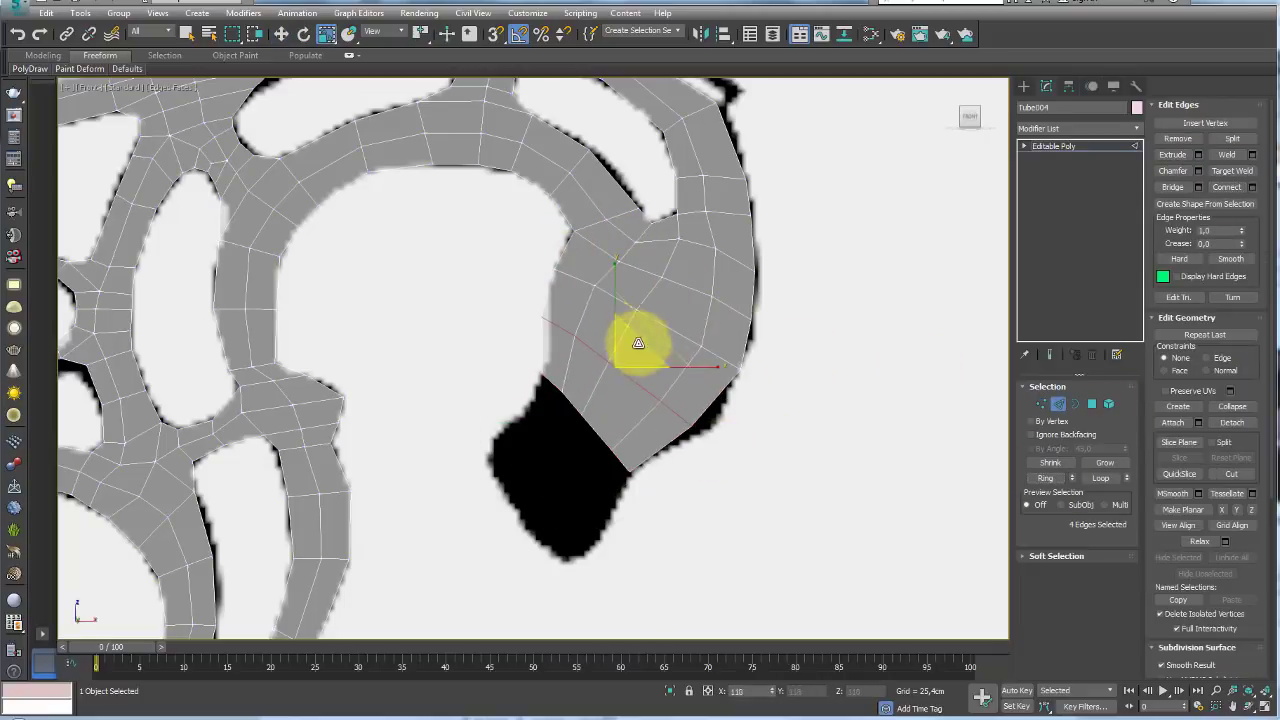
pyautogui.press('w')
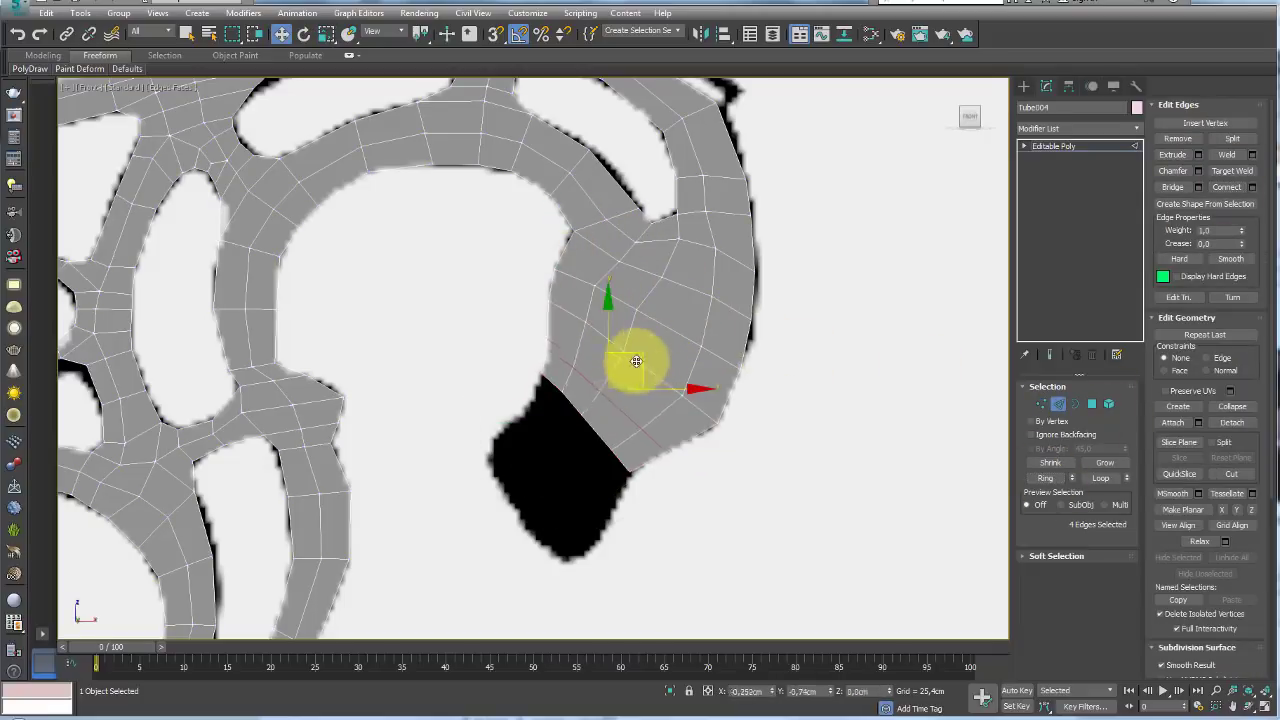
pyautogui.press('1')
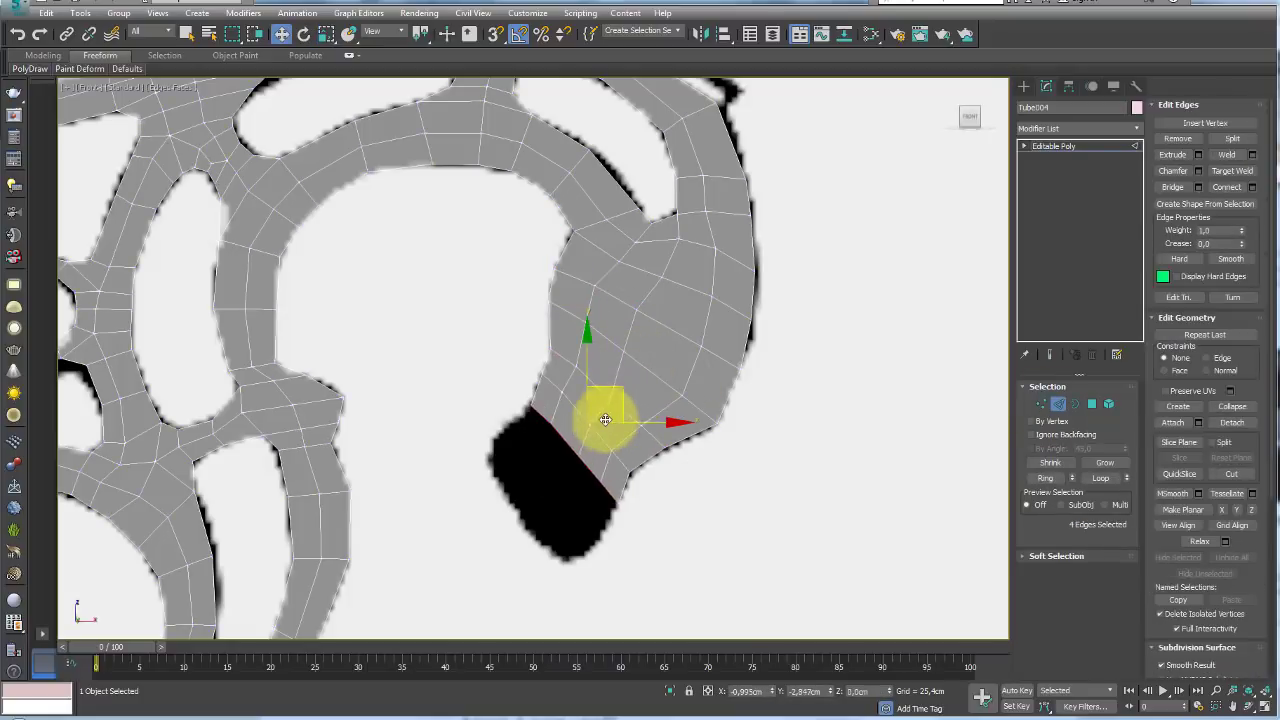
pyautogui.click(572, 460)
pyautogui.scroll(3, 562, 420)
pyautogui.click(730, 600)
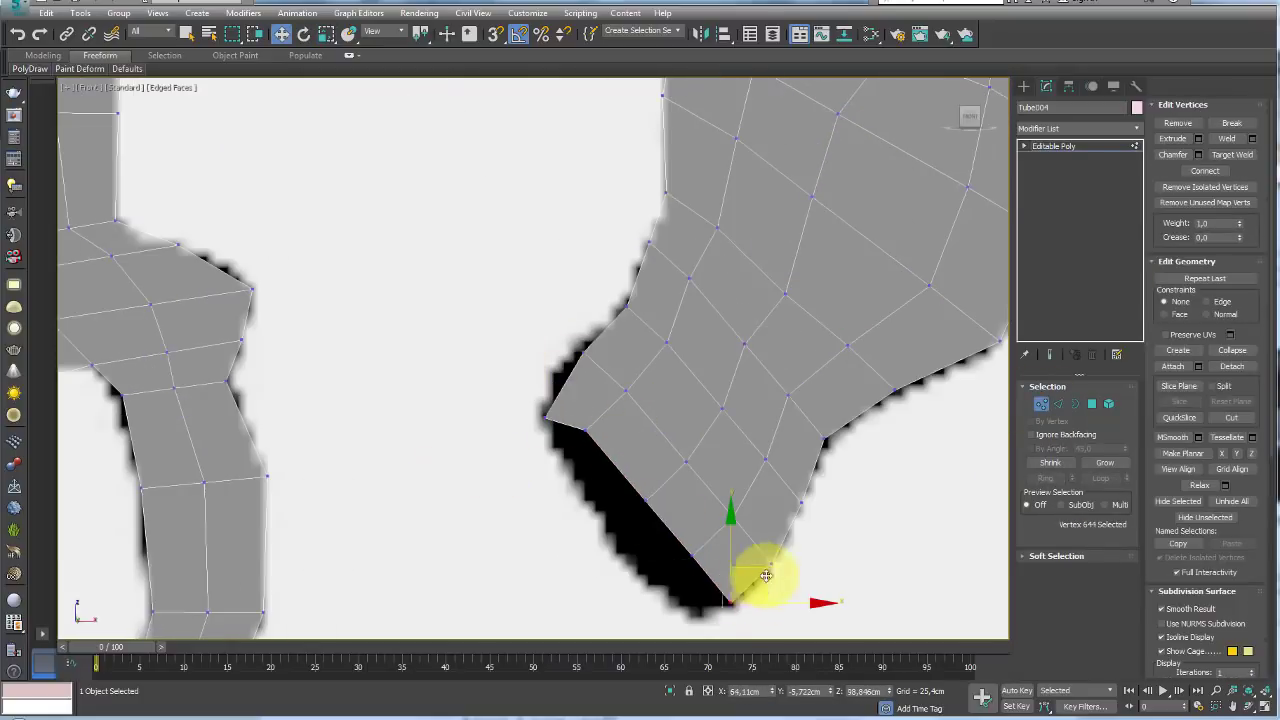
pyautogui.moveTo(634, 491); pyautogui.dragTo(491, 486)
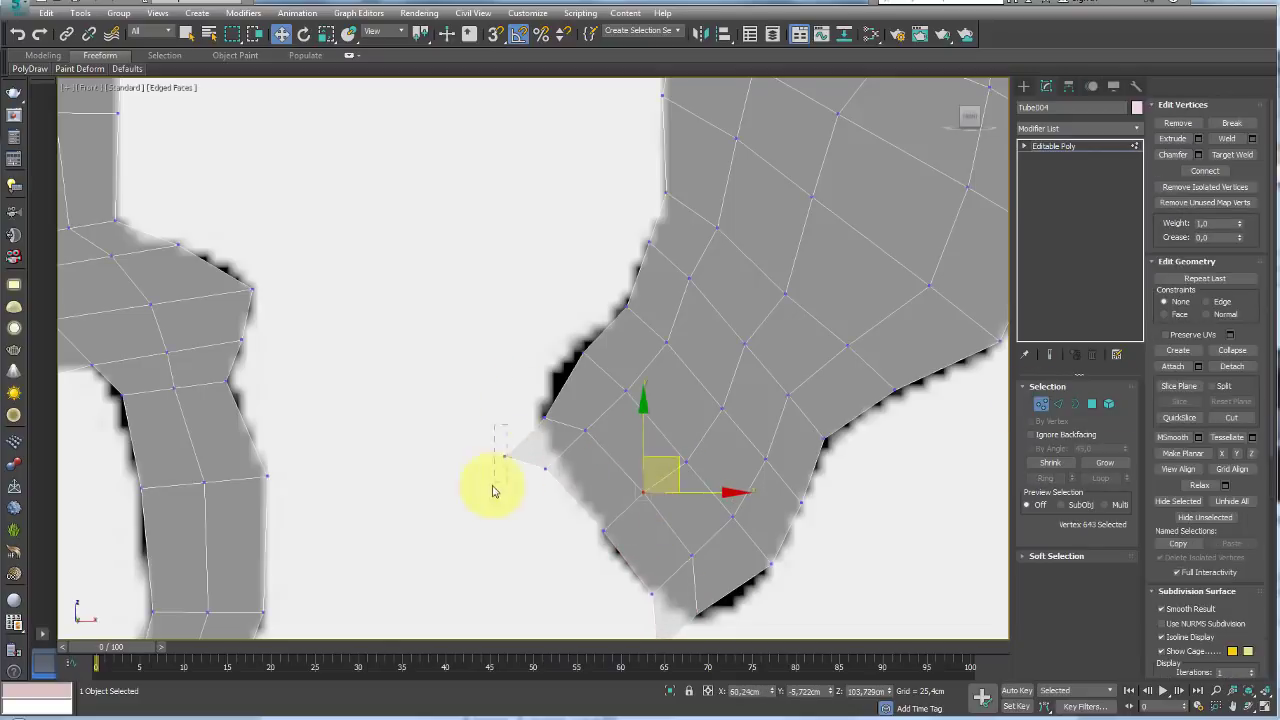
# - Undo the stray vertex pull and select the whole open border loop
pyautogui.press('2')
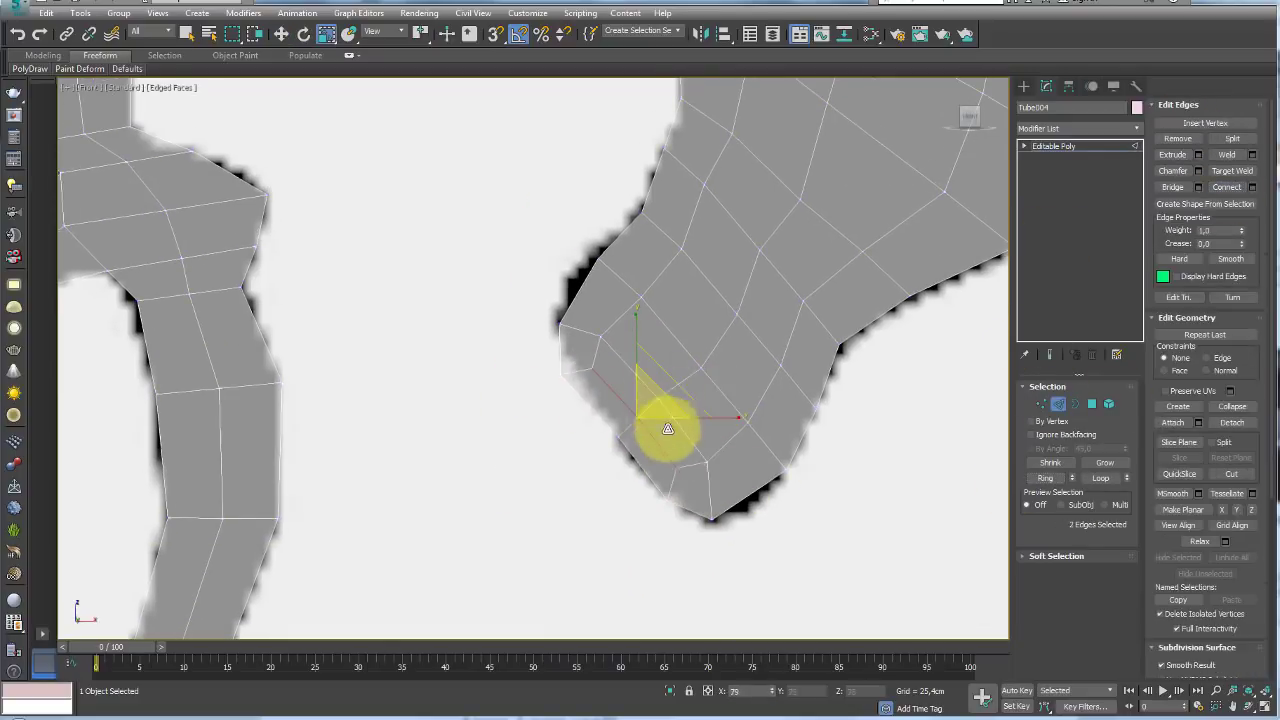
pyautogui.doubleClick(615, 432)
pyautogui.press('w')
pyautogui.scroll(-5, 646, 428)
# - Extend the backrest top edge around the knob outline
pyautogui.scroll(5, 380, 177)
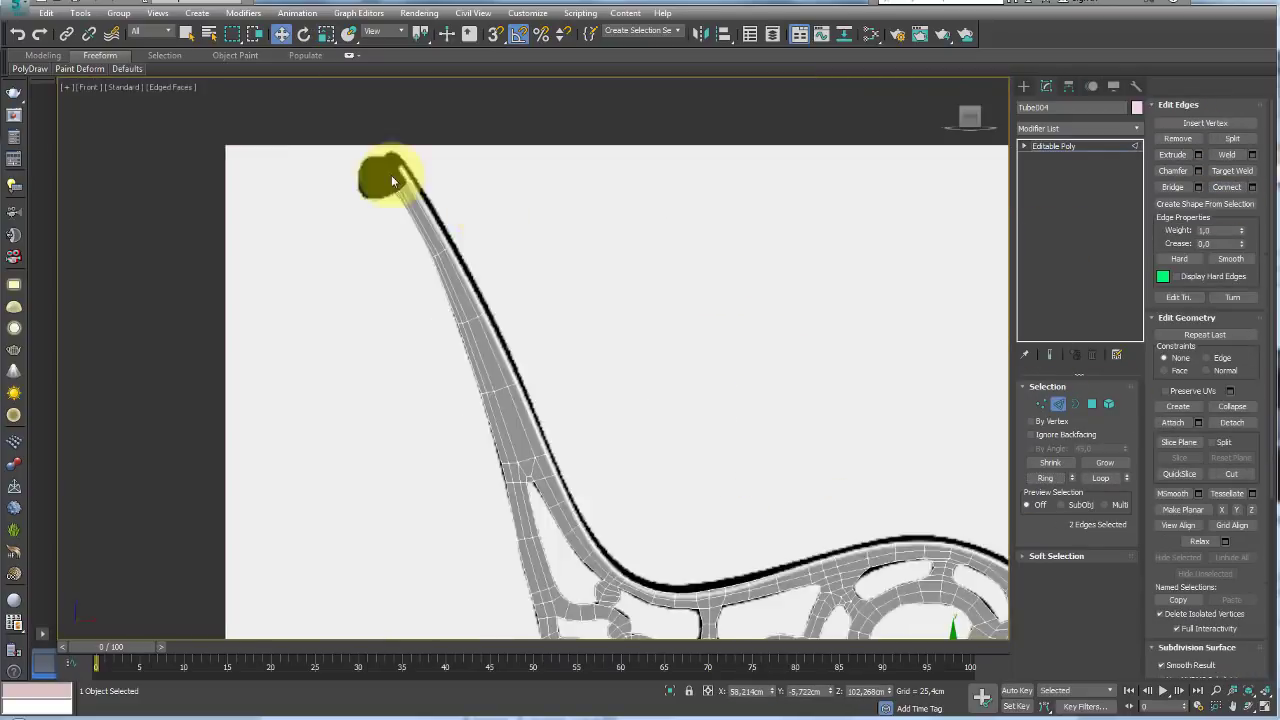
pyautogui.scroll(3, 640, 305)
pyautogui.click(640, 305)
pyautogui.moveTo(587, 227)
pyautogui.keyDown('shift'); pyautogui.mouseDown()
pyautogui.moveTo(514, 171)
pyautogui.moveTo(434, 206)
pyautogui.mouseUp(); pyautogui.keyUp('shift')
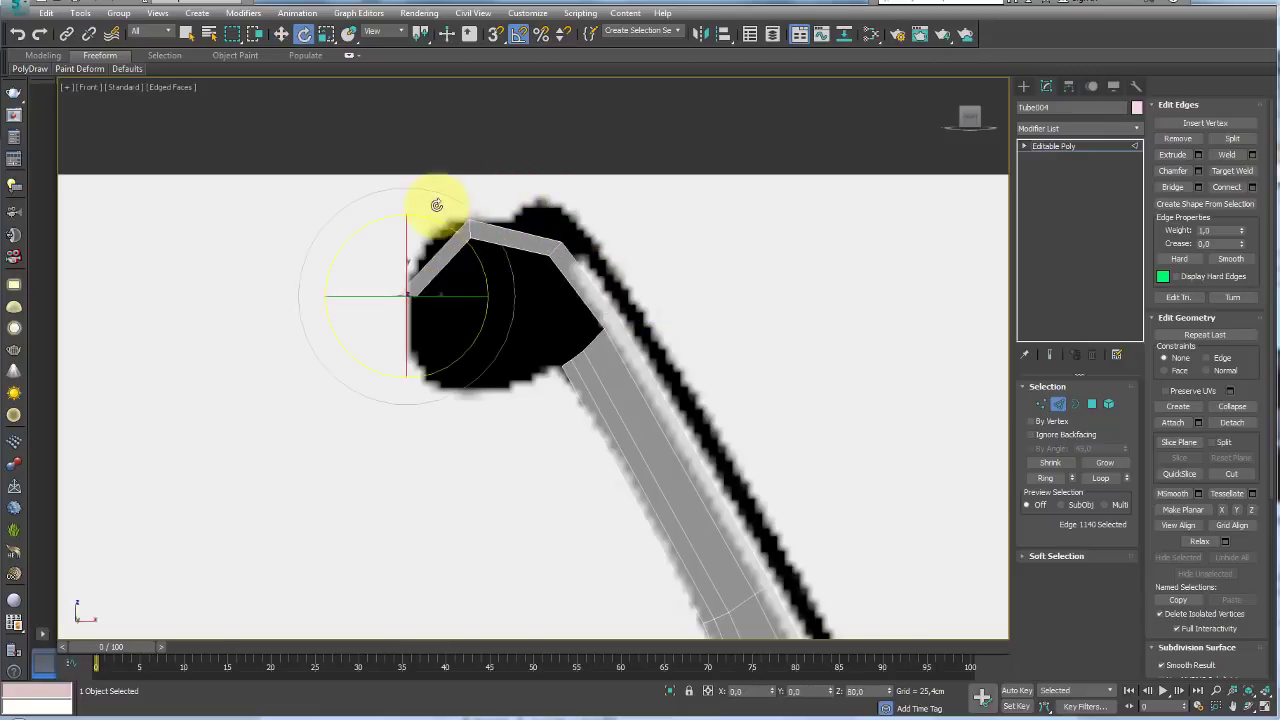
pyautogui.moveTo(443, 277)
pyautogui.keyDown('shift'); pyautogui.mouseDown()
pyautogui.moveTo(449, 327)
pyautogui.moveTo(534, 334)
pyautogui.moveTo(576, 315)
pyautogui.mouseUp(); pyautogui.keyUp('shift')
pyautogui.scroll(3, 576, 315)
pyautogui.scroll(-2, 591, 357)
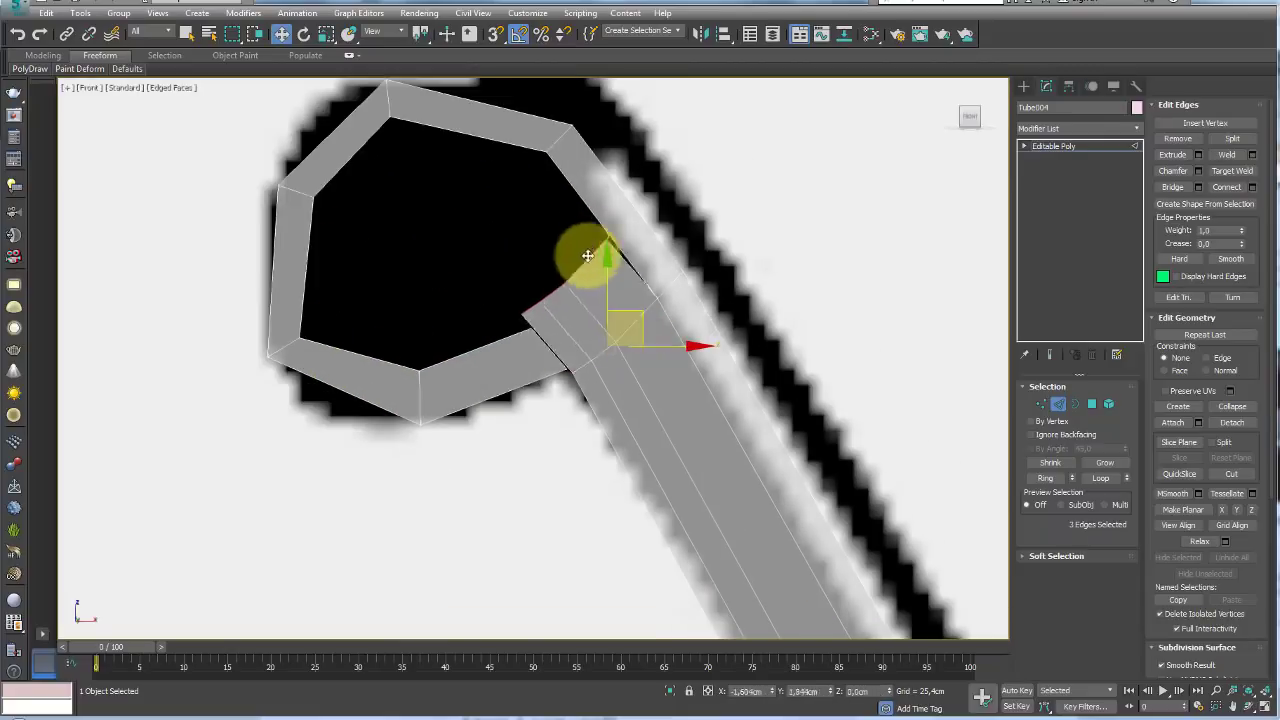
# - Extrude a new strip of faces from the hole's border edge into the hole
pyautogui.click(1232, 170)
pyautogui.scroll(-1, 520, 362)
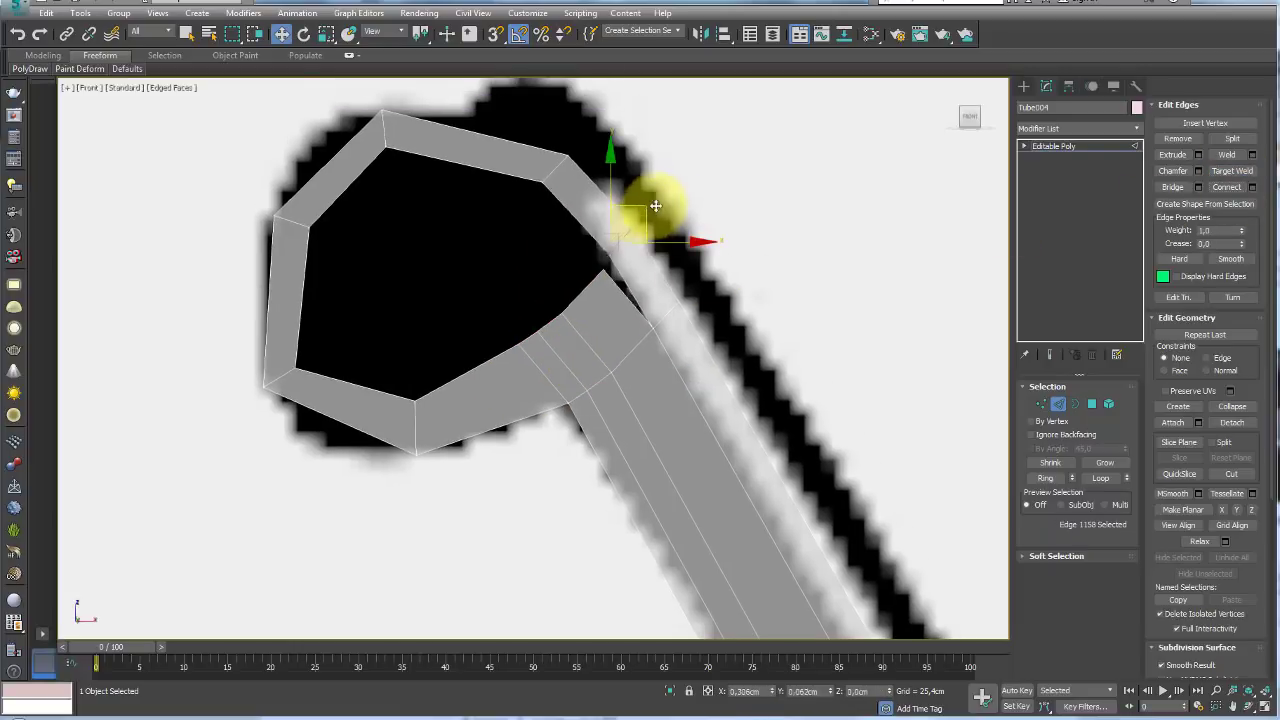
pyautogui.press('1')
pyautogui.click(530, 336)
pyautogui.press('2')
pyautogui.click(618, 241)
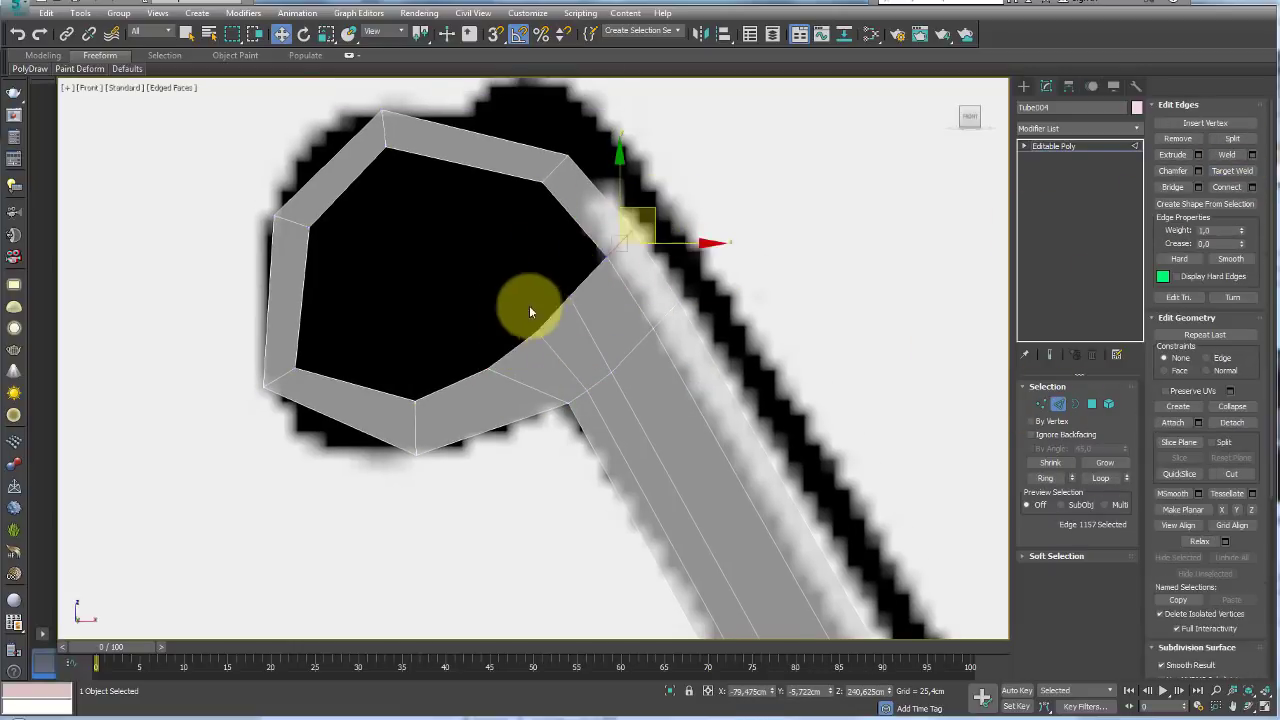
pyautogui.moveTo(529, 305)
pyautogui.keyDown('shift'); pyautogui.mouseDown()
pyautogui.moveTo(426, 207)
pyautogui.moveTo(551, 263)
pyautogui.mouseUp(); pyautogui.keyUp('shift')
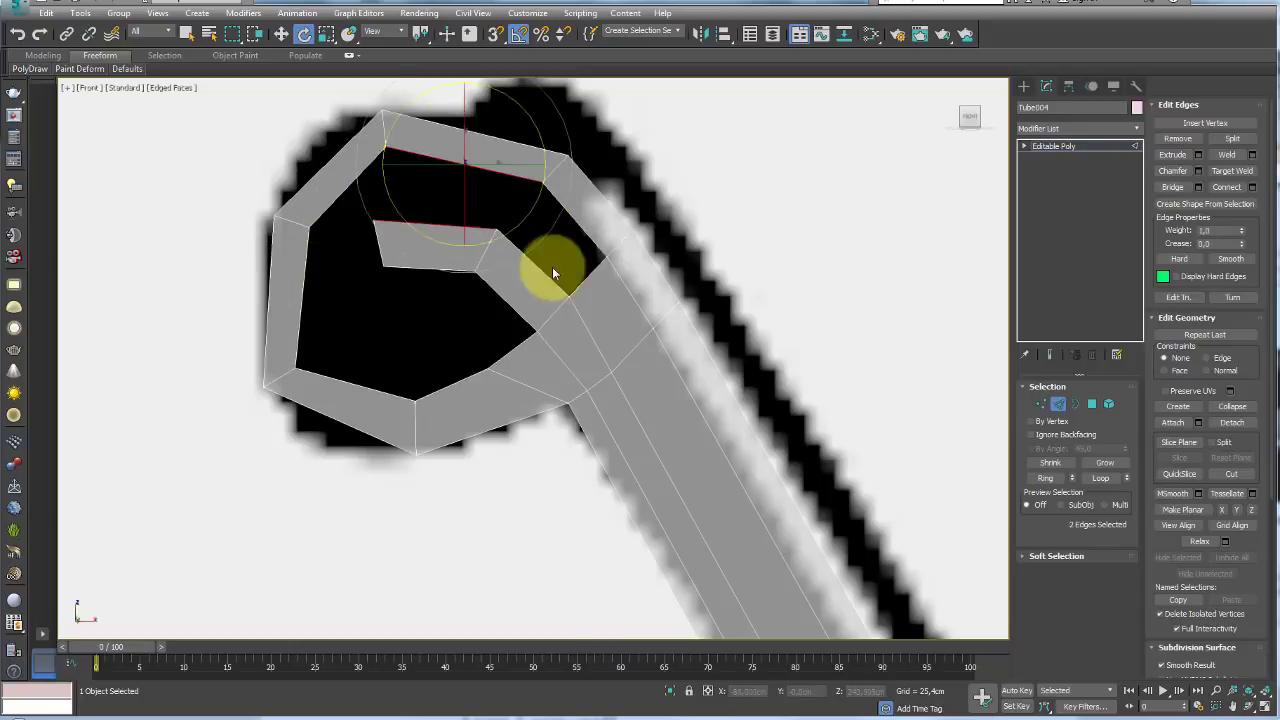
pyautogui.moveTo(903, 277); pyautogui.dragTo(929, 283, button='middle')
# - Rotate the new strip's edges into a fan across the hole and adjust a vertex
pyautogui.click(497, 376)
pyautogui.press('e')
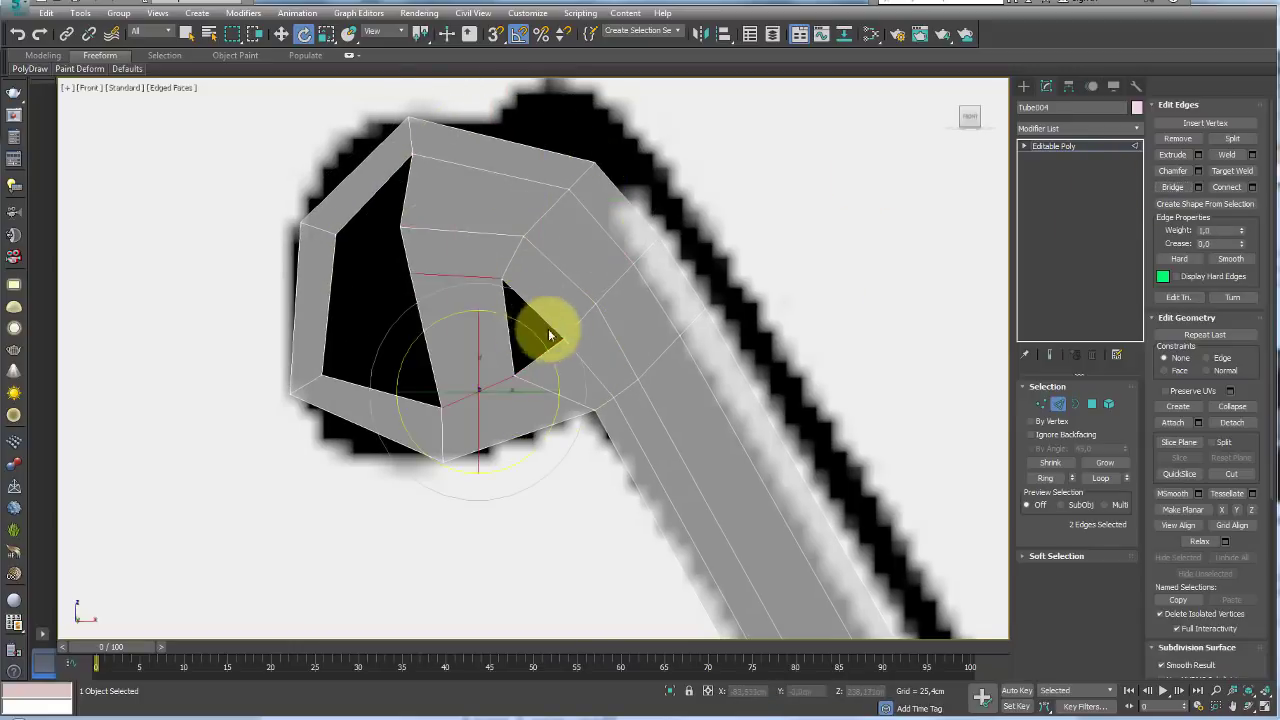
pyautogui.keyDown('shift'); pyautogui.moveTo(548, 328); pyautogui.dragTo(486, 320); pyautogui.keyUp('shift')
pyautogui.press('w')
pyautogui.moveTo(393, 243); pyautogui.dragTo(421, 293, button='middle')
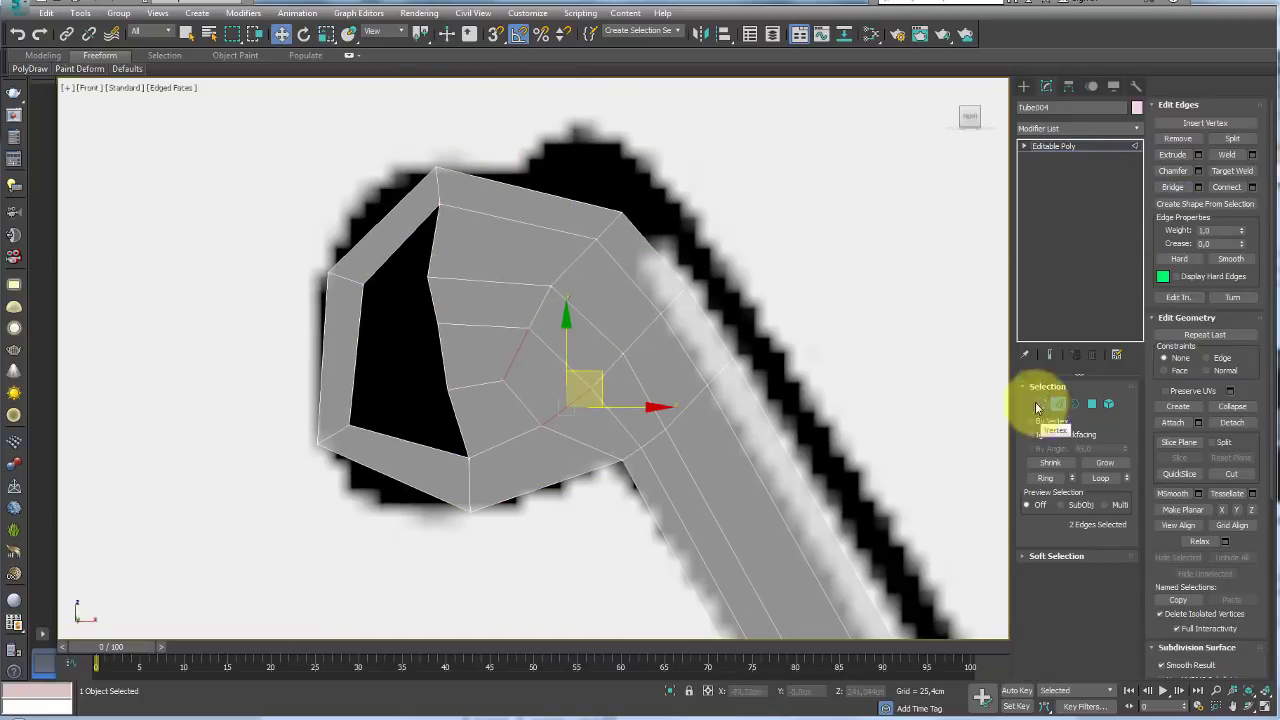
# - Bridge the two facing edges to close the top of the hole
pyautogui.click(1041, 403)
pyautogui.click(440, 207)
pyautogui.moveTo(500, 243); pyautogui.dragTo(451, 328)
pyautogui.press('2')
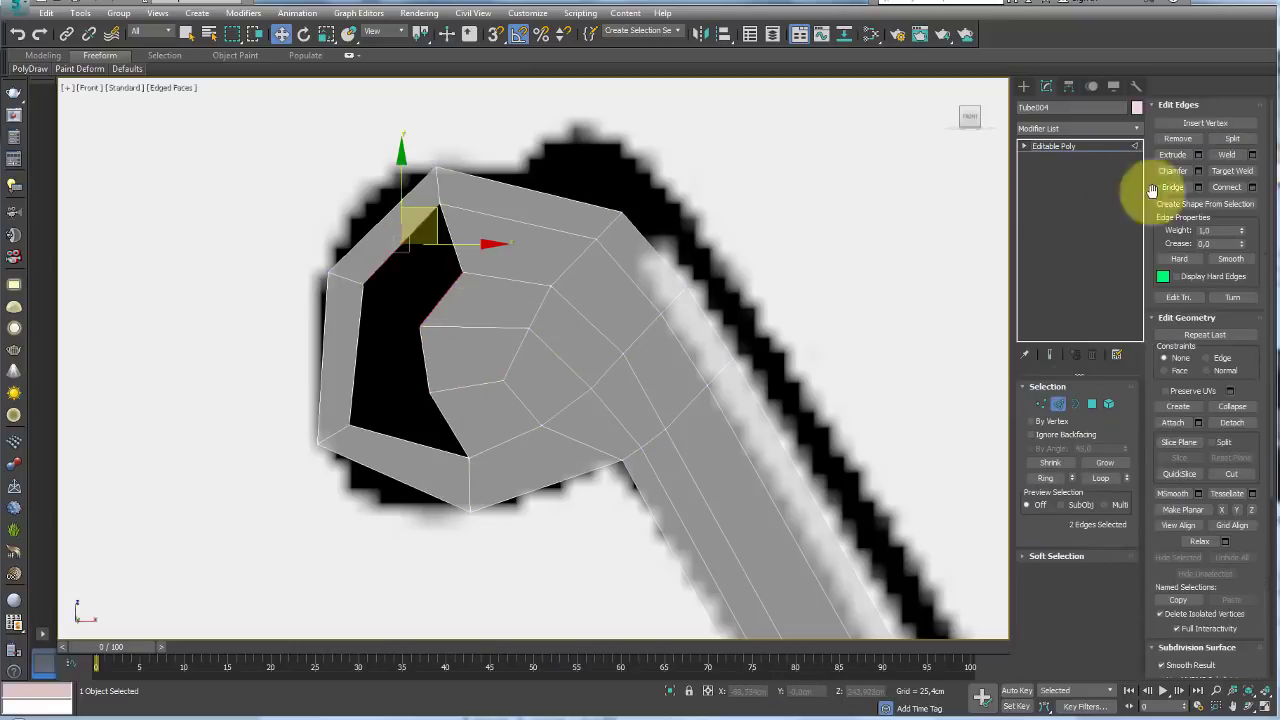
pyautogui.click(1172, 187)
pyautogui.click(337, 429)
pyautogui.press('e')
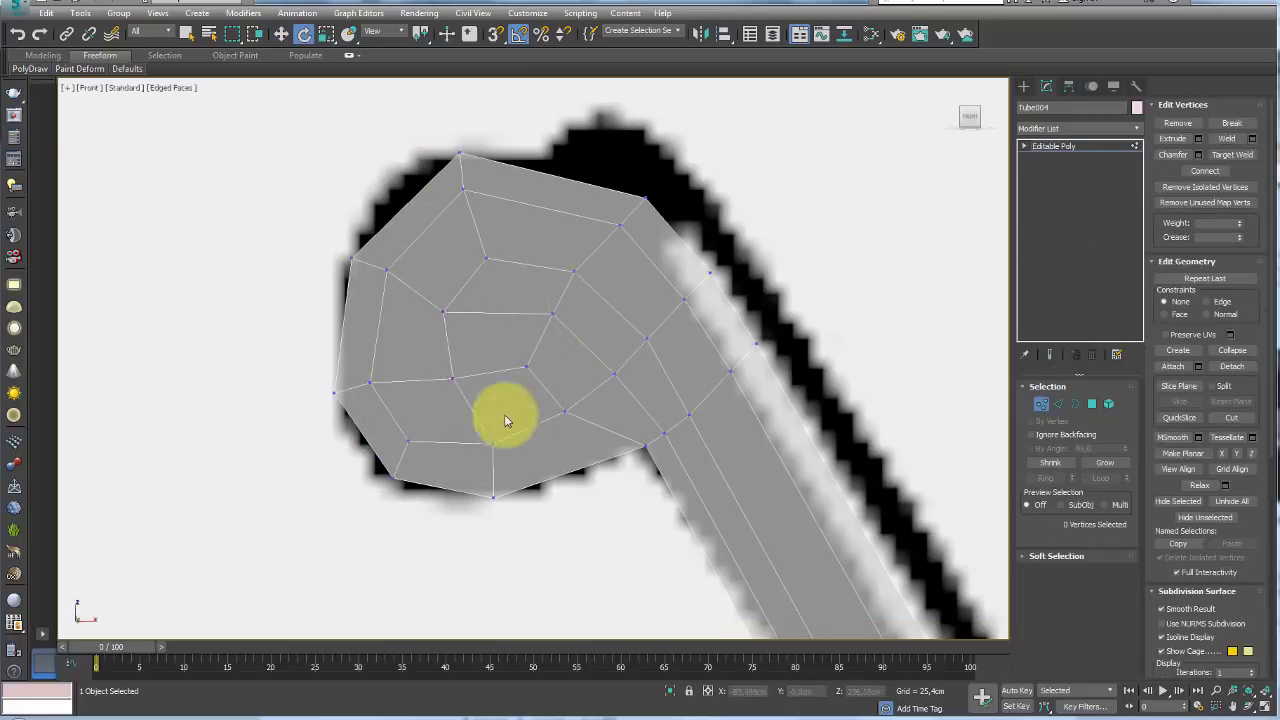
pyautogui.press('w')
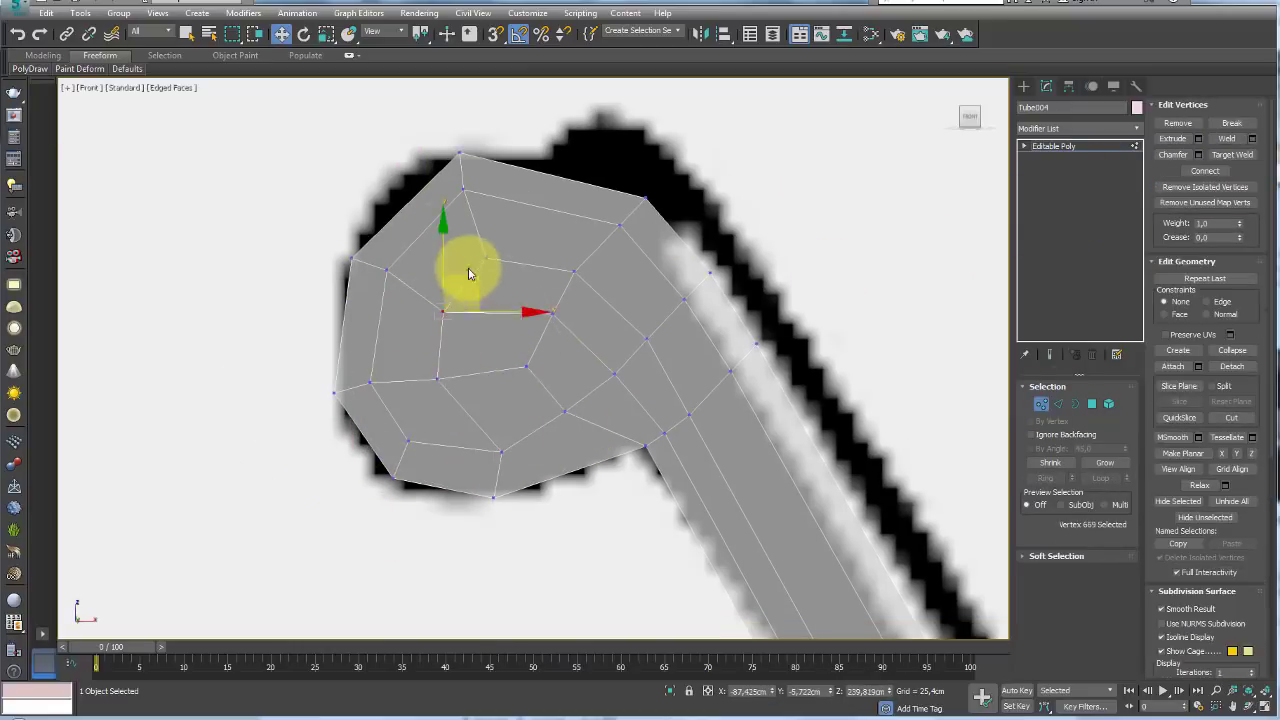
# - Move the knob's vertices to follow the reference knob outline
pyautogui.moveTo(470, 271); pyautogui.dragTo(456, 255)
pyautogui.click(486, 258)
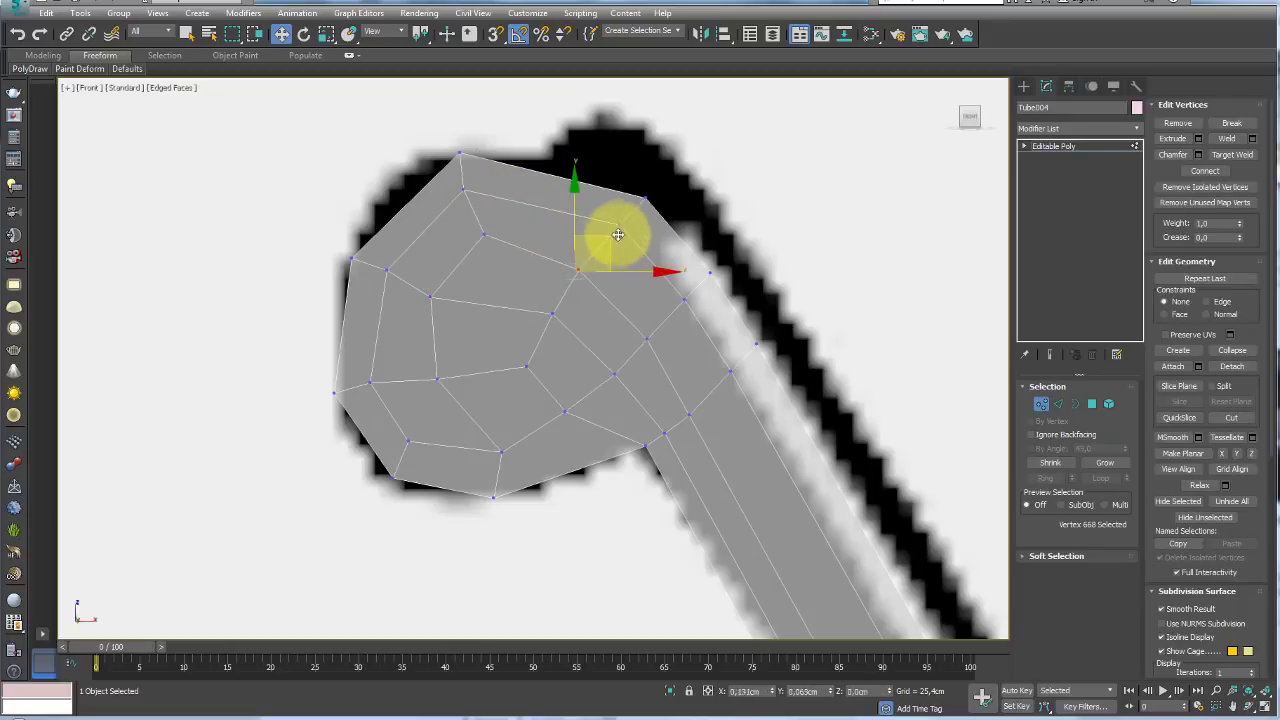
pyautogui.moveTo(618, 234); pyautogui.dragTo(634, 220)
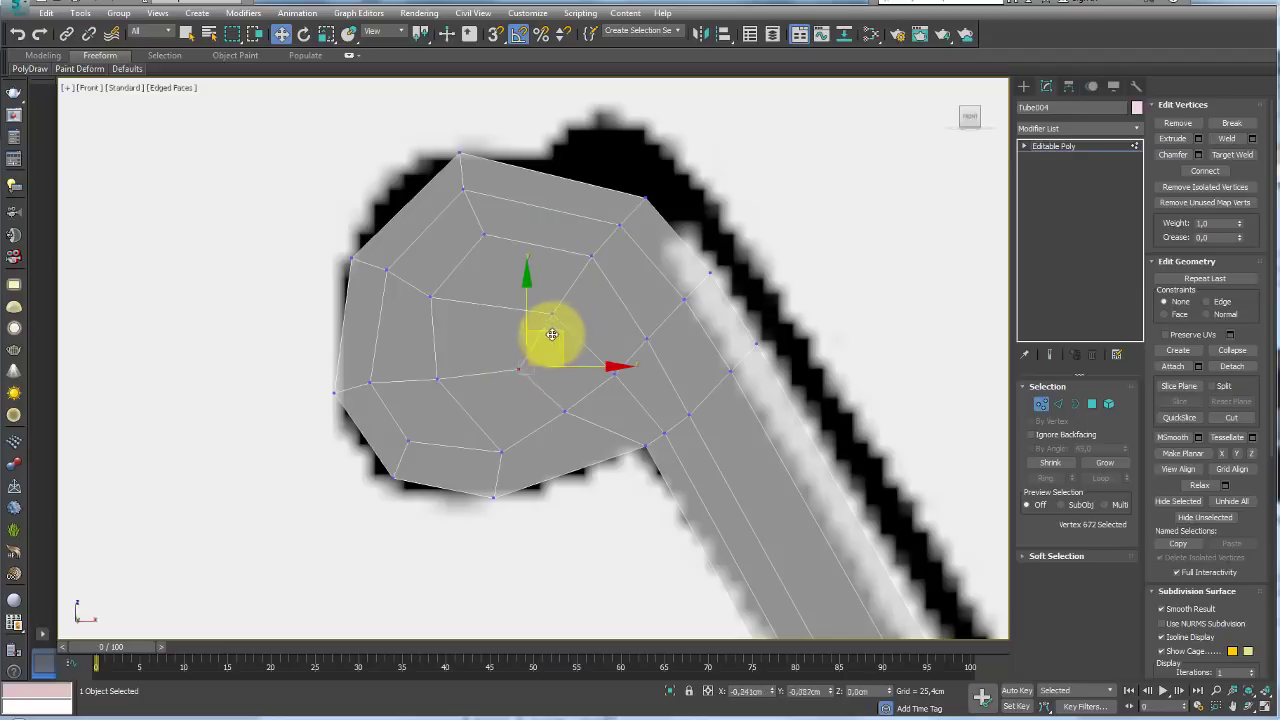
pyautogui.moveTo(552, 334); pyautogui.dragTo(528, 336)
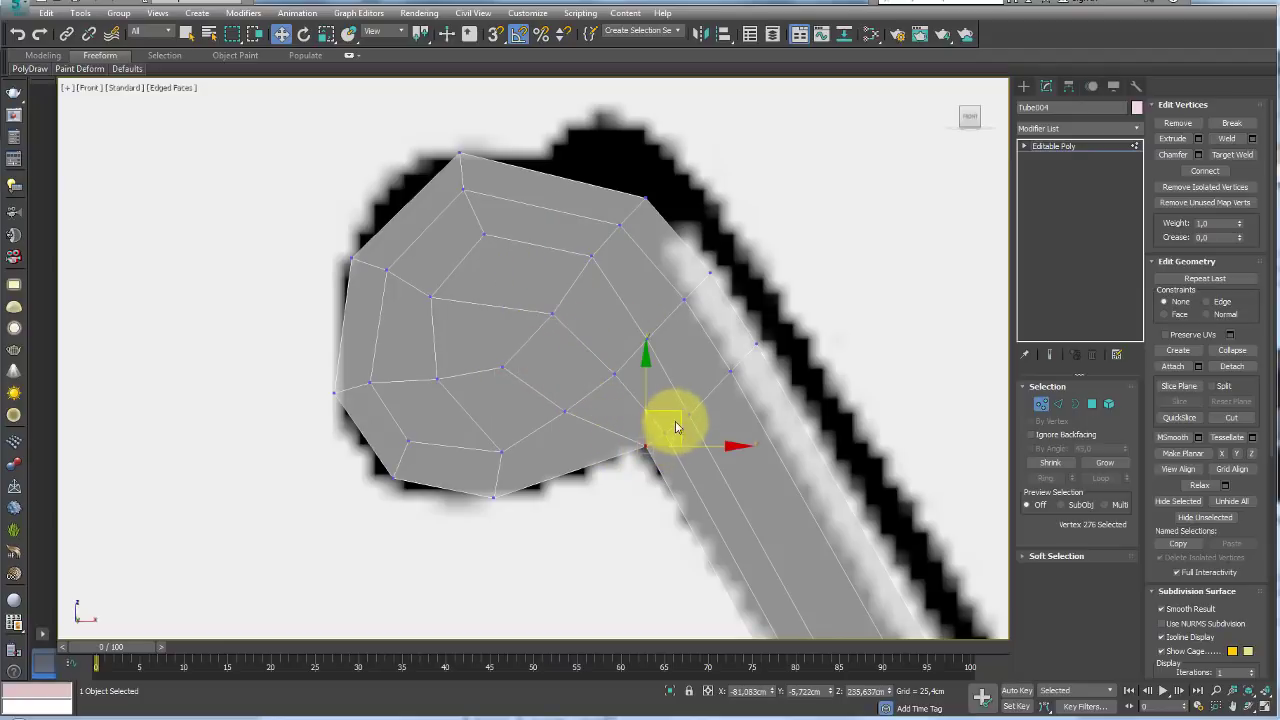
pyautogui.moveTo(676, 427); pyautogui.dragTo(664, 413)
pyautogui.scroll(-5, 673, 410)
pyautogui.scroll(3, 697, 392)
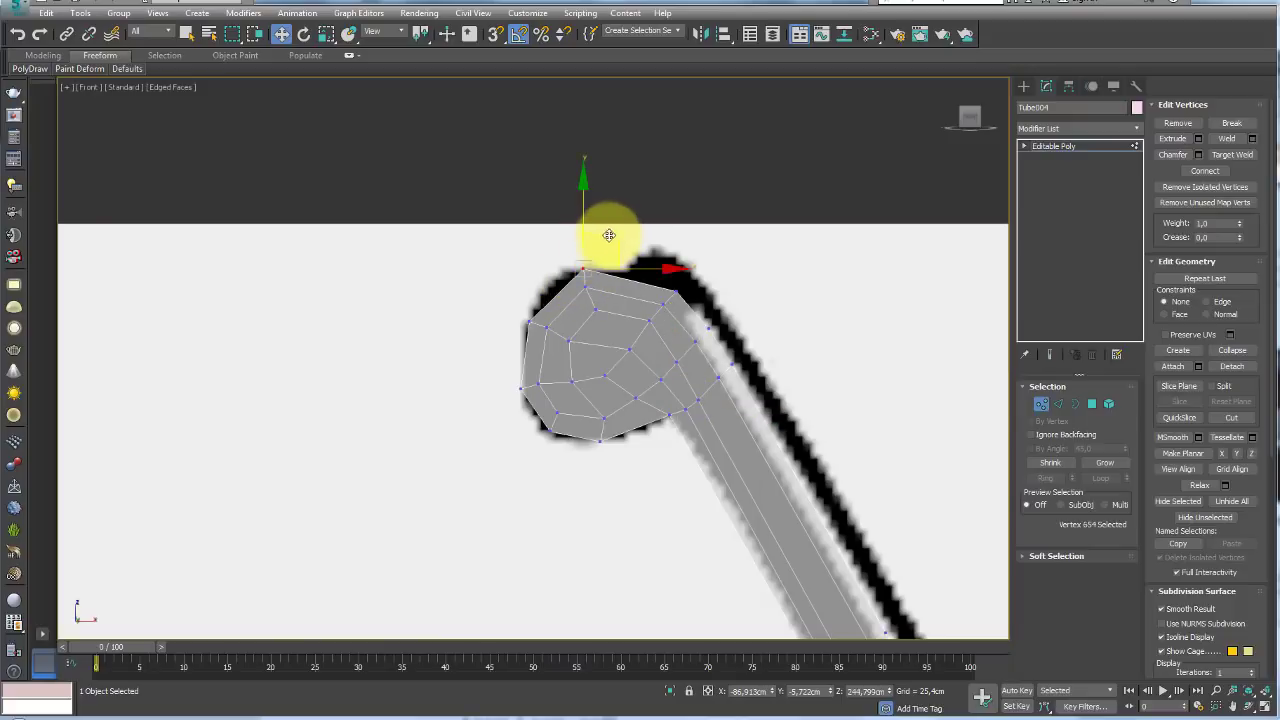
pyautogui.click(568, 340)
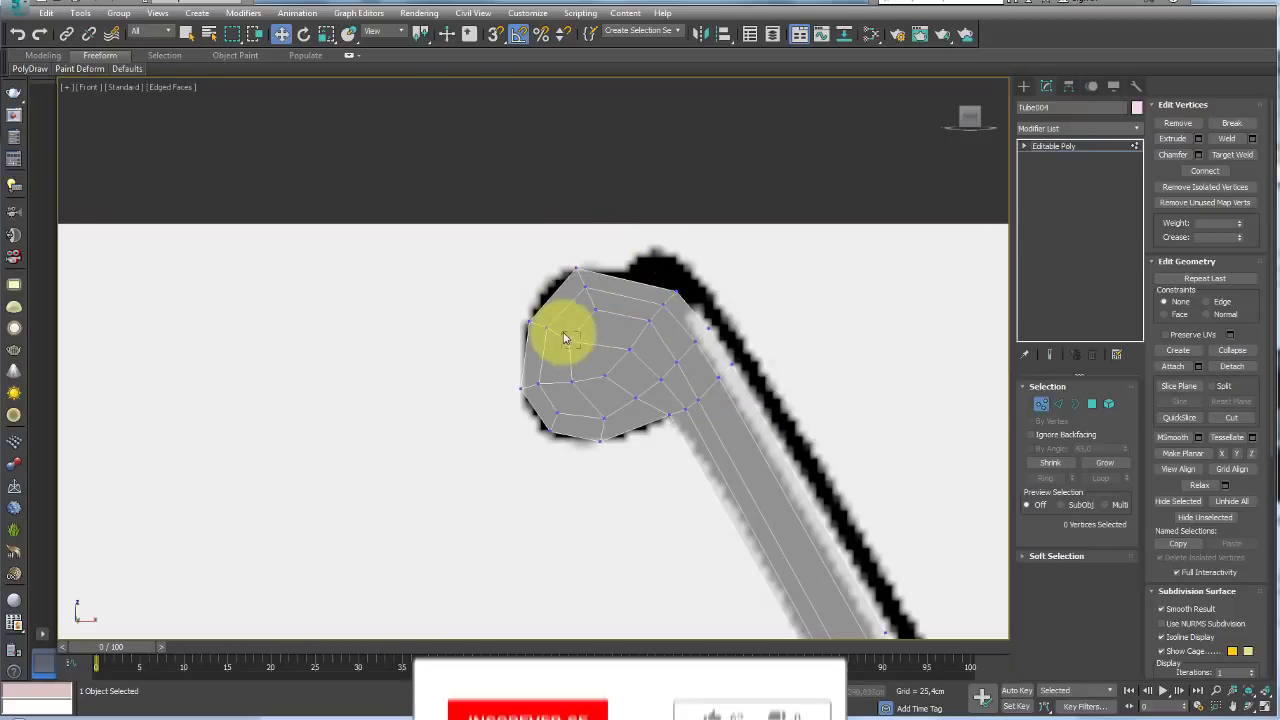
# - Zoom out and orbit to view the whole bench-end frame in perspective
pyautogui.scroll(-1, 580, 330)
pyautogui.scroll(-3, 560, 357)
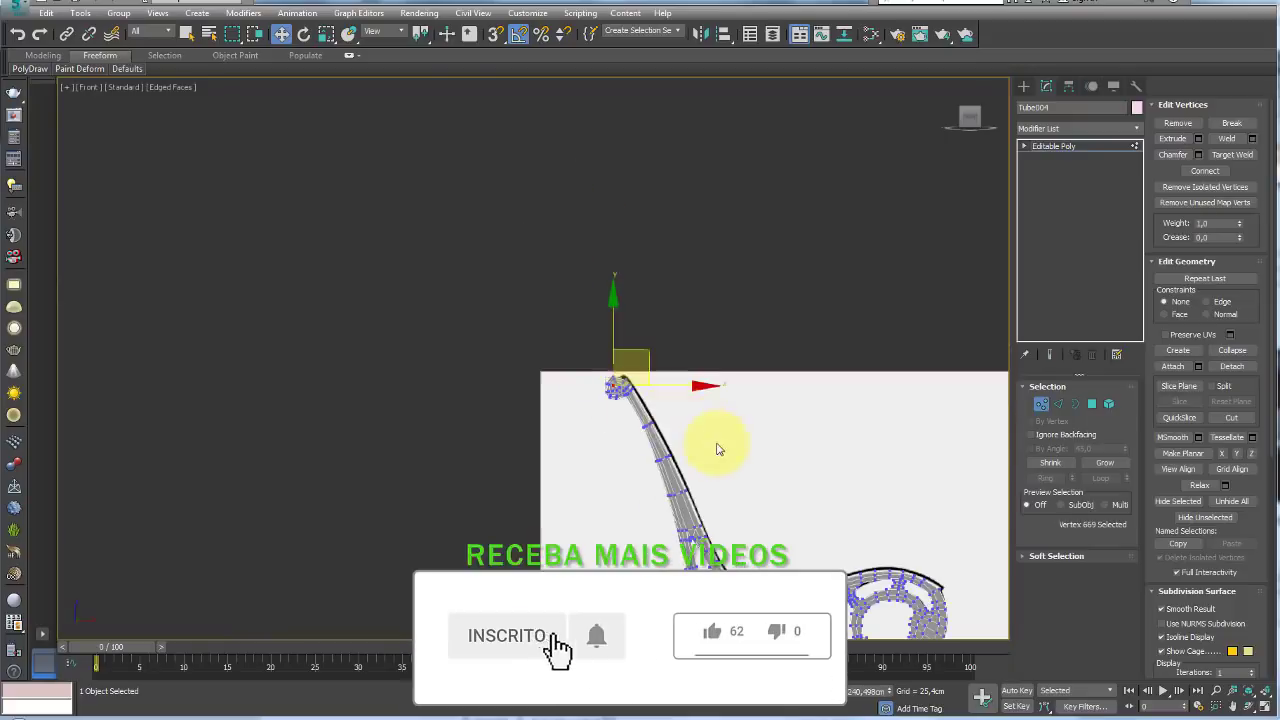
pyautogui.scroll(-2, 700, 440)
pyautogui.scroll(-2, 630, 440)
pyautogui.moveTo(645, 400); pyautogui.dragTo(634, 449, button='middle')
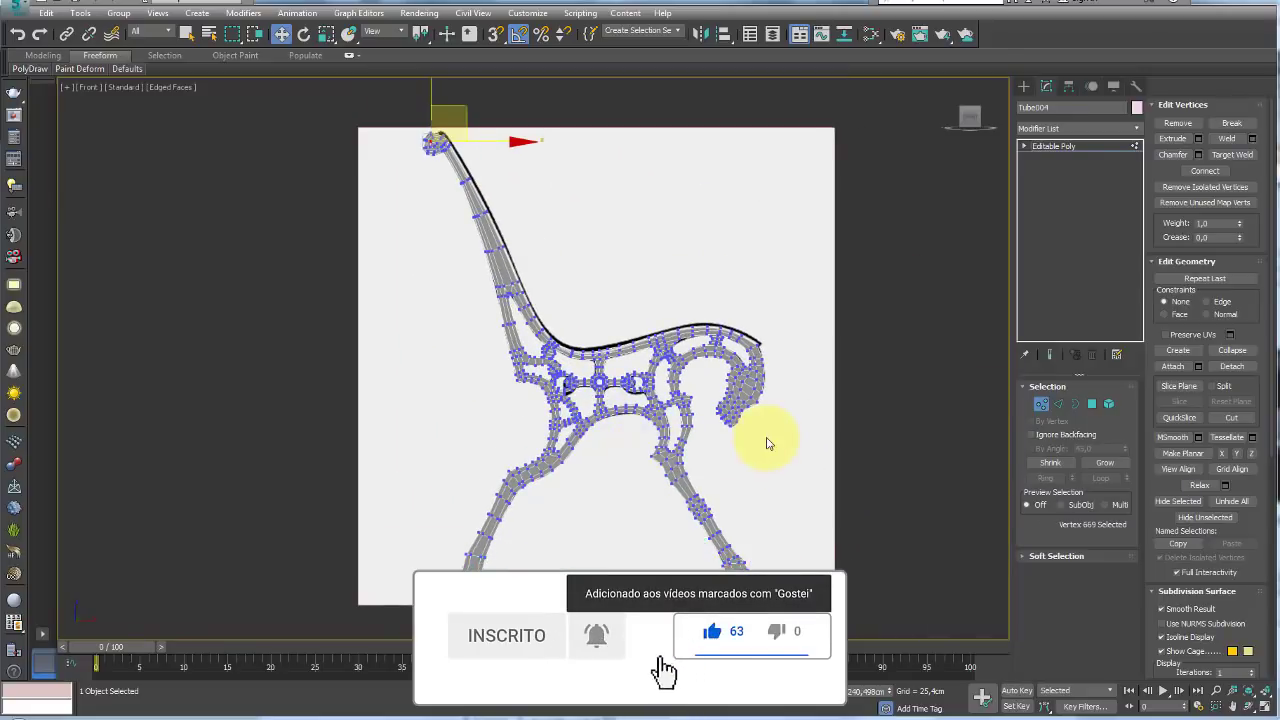
pyautogui.moveTo(775, 463)
pyautogui.keyDown('alt'); pyautogui.mouseDown(button='middle')
pyautogui.moveTo(714, 466)
pyautogui.moveTo(757, 523)
pyautogui.moveTo(697, 535)
pyautogui.moveTo(757, 506)
pyautogui.moveTo(714, 463)
pyautogui.moveTo(634, 443)
pyautogui.moveTo(649, 457)
pyautogui.mouseUp(button='middle'); pyautogui.keyUp('alt')
pyautogui.scroll(5, 677, 437)
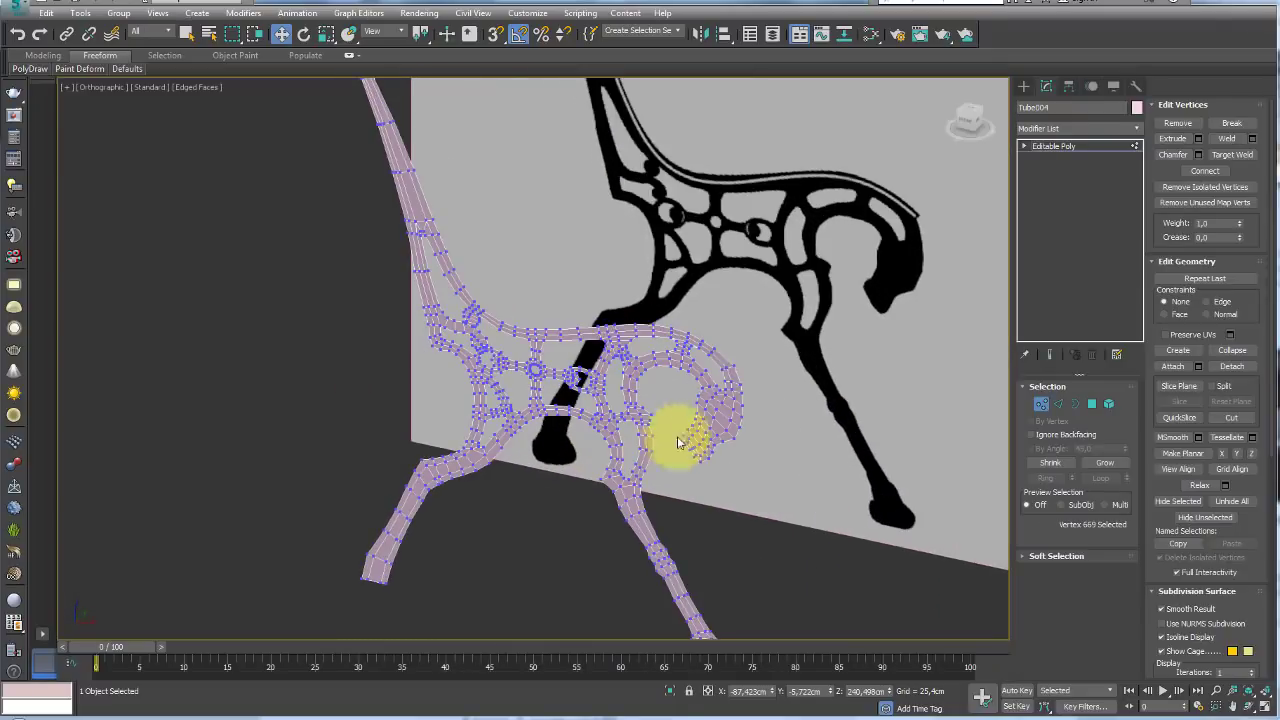
# - Leave Vertex level and set the Tube004 object colour to dark blue
pyautogui.click(1045, 147)
pyautogui.scroll(-3, 700, 360)
pyautogui.moveTo(700, 360)
pyautogui.keyDown('alt'); pyautogui.mouseDown(button='middle')
pyautogui.moveTo(780, 343)
pyautogui.moveTo(850, 300)
pyautogui.mouseUp(button='middle'); pyautogui.keyUp('alt')
pyautogui.click(1137, 107)
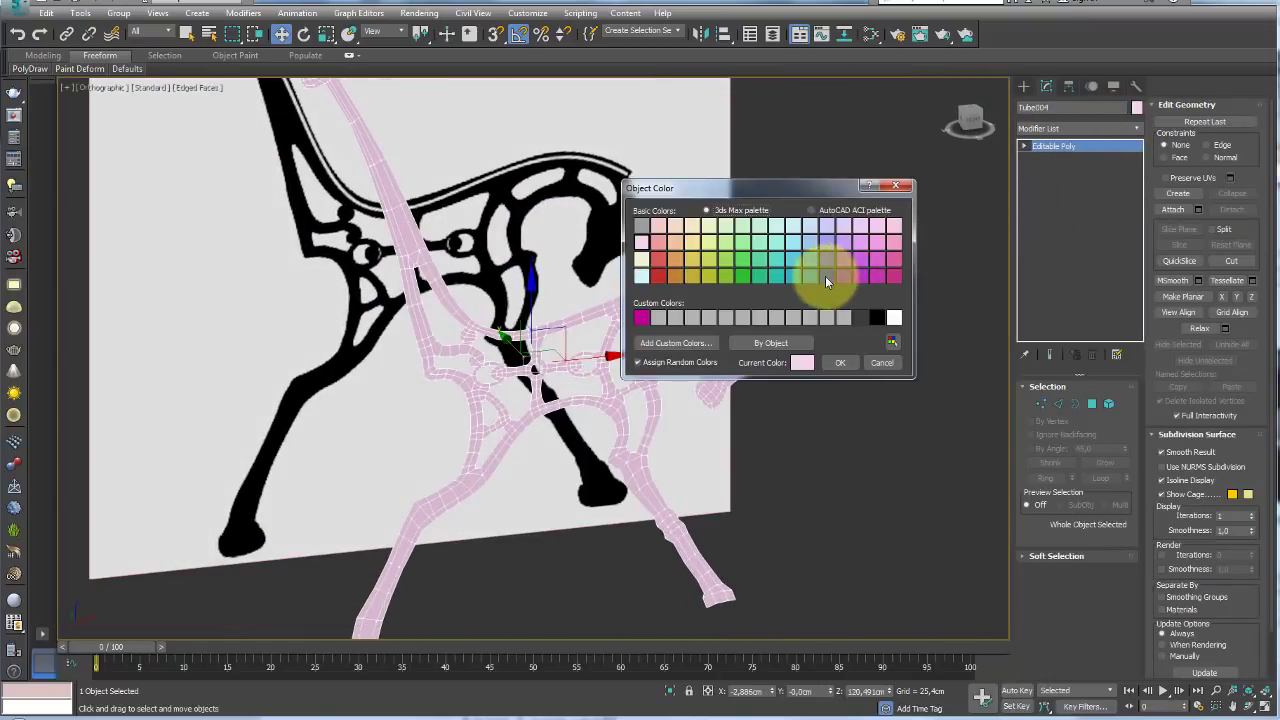
pyautogui.click(826, 277)
pyautogui.click(840, 362)
# - Return to the Front view, framing the junction below the seat over the reference
pyautogui.moveTo(560, 429)
pyautogui.keyDown('alt'); pyautogui.mouseDown(button='middle')
pyautogui.moveTo(514, 466)
pyautogui.moveTo(534, 493)
pyautogui.moveTo(571, 457)
pyautogui.moveTo(537, 429)
pyautogui.moveTo(563, 409)
pyautogui.moveTo(608, 432)
pyautogui.moveTo(563, 560)
pyautogui.moveTo(526, 529)
pyautogui.moveTo(486, 455)
pyautogui.moveTo(563, 400)
pyautogui.moveTo(590, 410)
pyautogui.mouseUp(button='middle'); pyautogui.keyUp('alt')
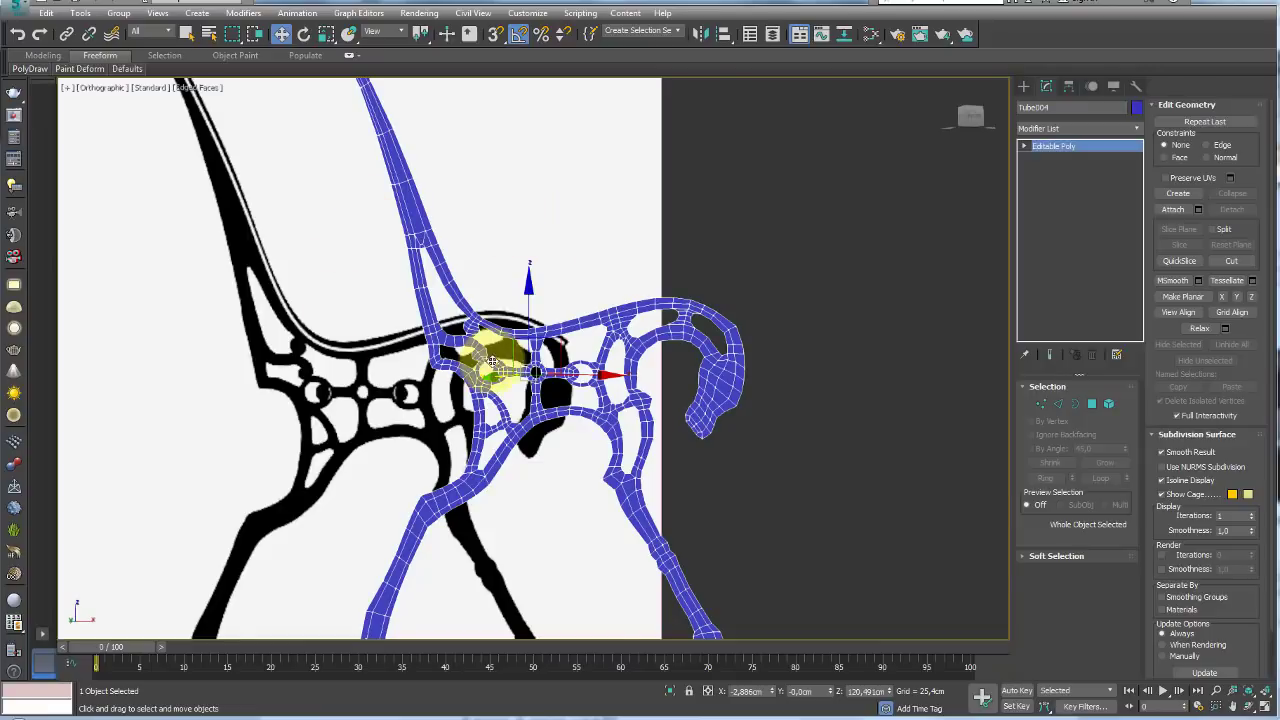
pyautogui.moveTo(492, 360)
pyautogui.keyDown('alt'); pyautogui.mouseDown(button='middle')
pyautogui.moveTo(443, 386)
pyautogui.moveTo(449, 340)
pyautogui.mouseUp(button='middle'); pyautogui.keyUp('alt')
pyautogui.scroll(3, 461, 343)
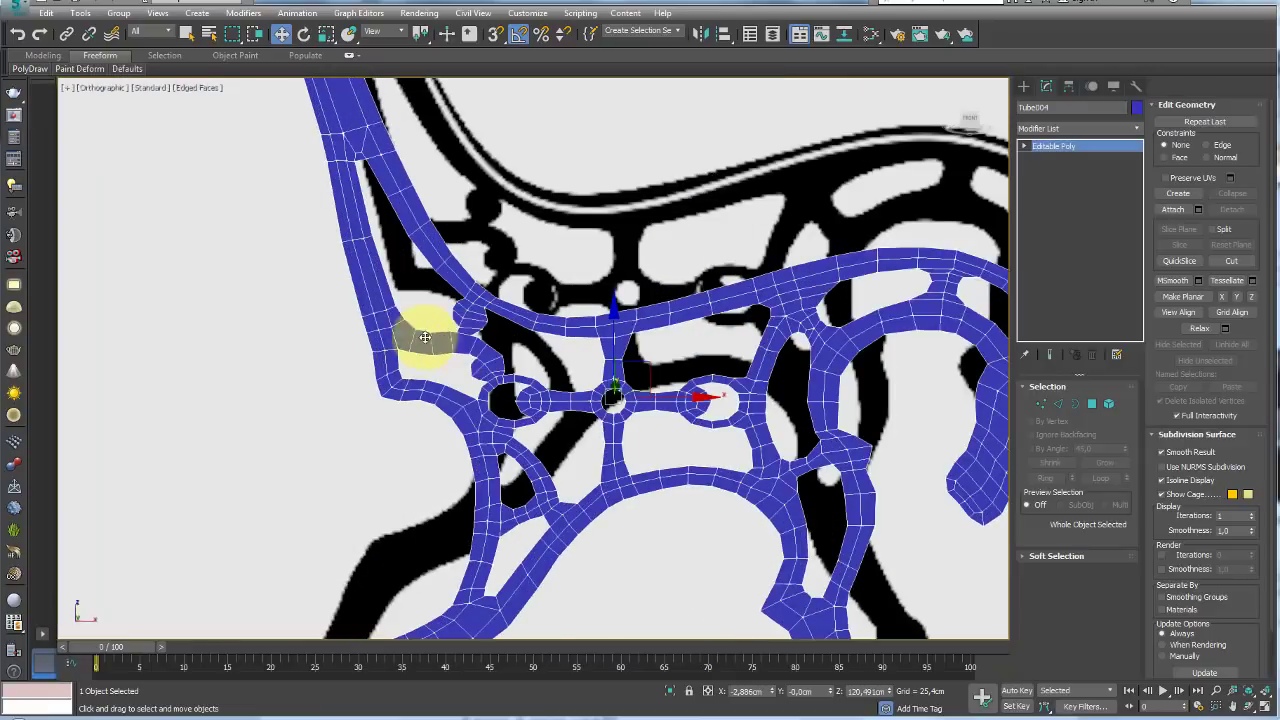
pyautogui.scroll(2, 420, 341)
pyautogui.scroll(2, 409, 336)
pyautogui.scroll(-2, 412, 336)
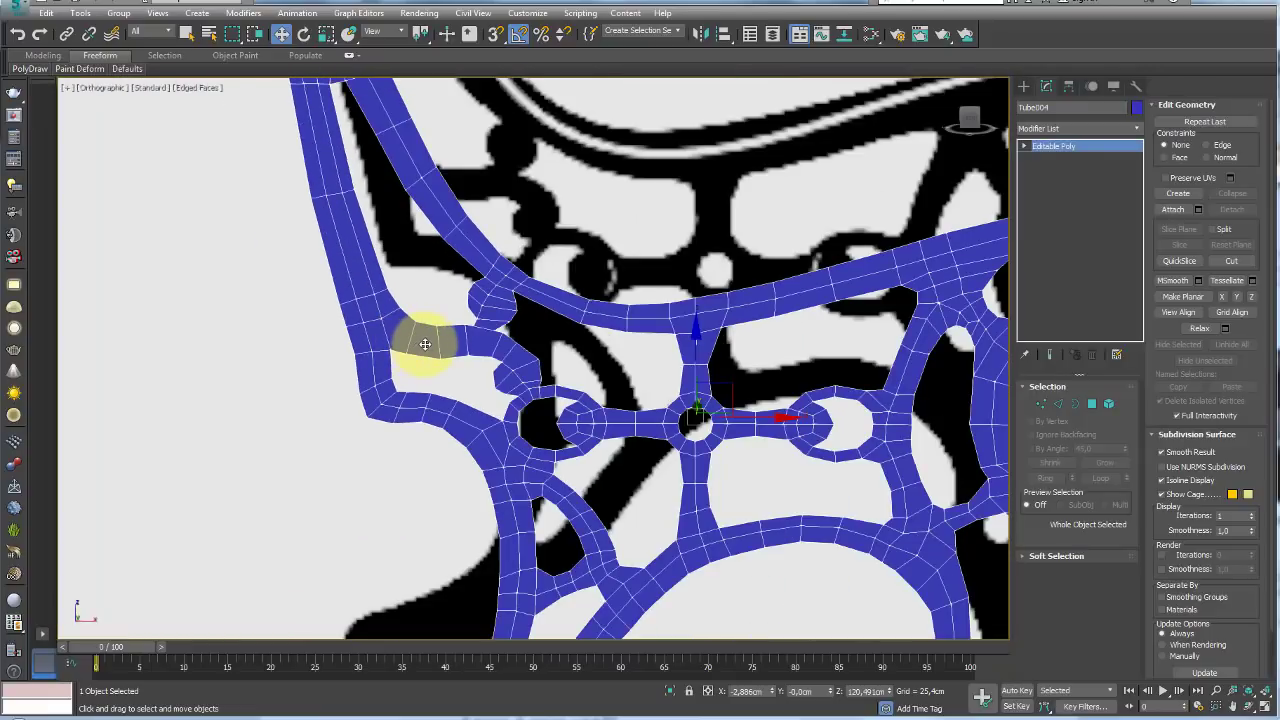
pyautogui.scroll(1, 506, 349)
pyautogui.scroll(2, 566, 351)
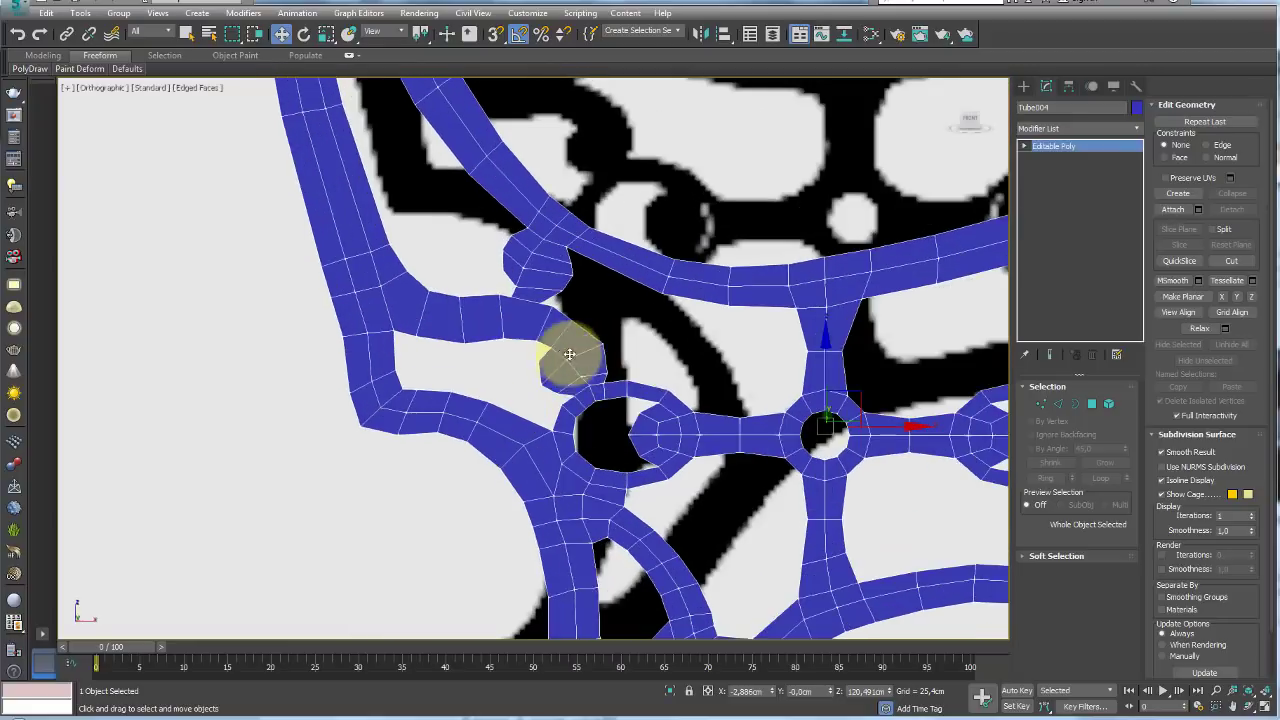
pyautogui.scroll(2, 588, 342)
pyautogui.scroll(-5, 590, 360)
pyautogui.press('f')
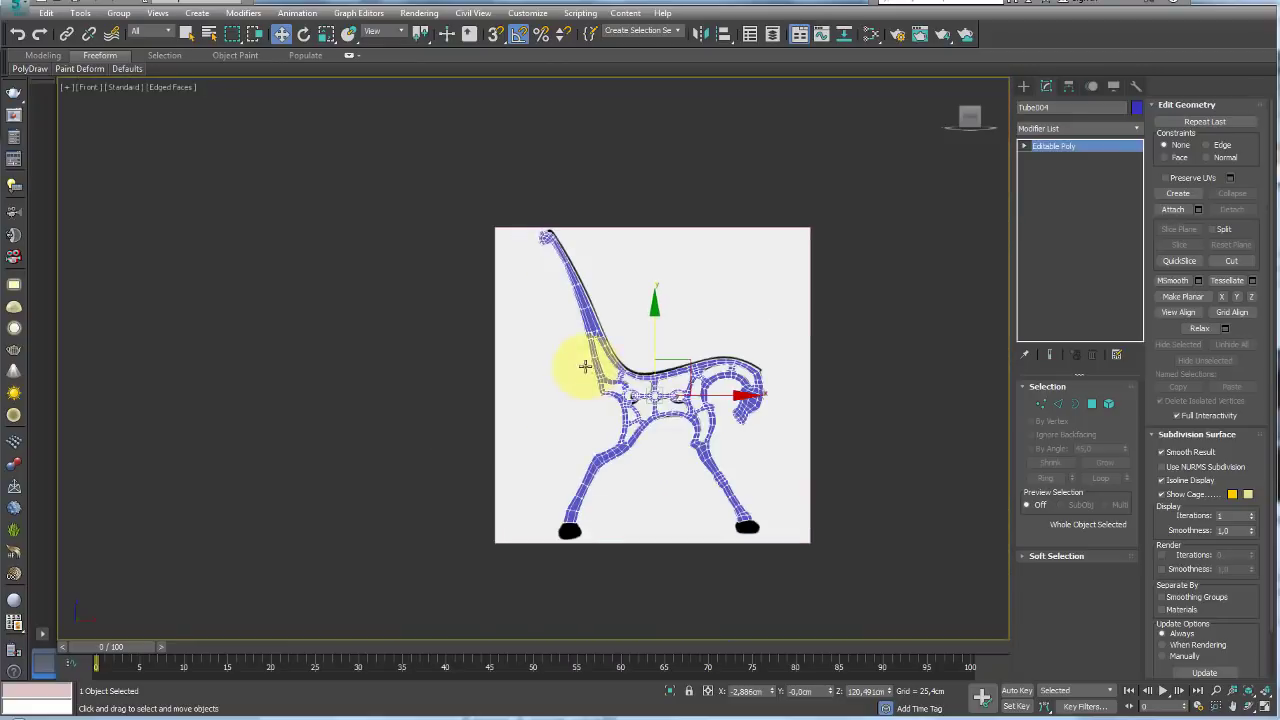
pyautogui.scroll(4, 660, 440)
pyautogui.scroll(2, 723, 431)
pyautogui.moveTo(723, 431); pyautogui.dragTo(663, 457, button='middle')
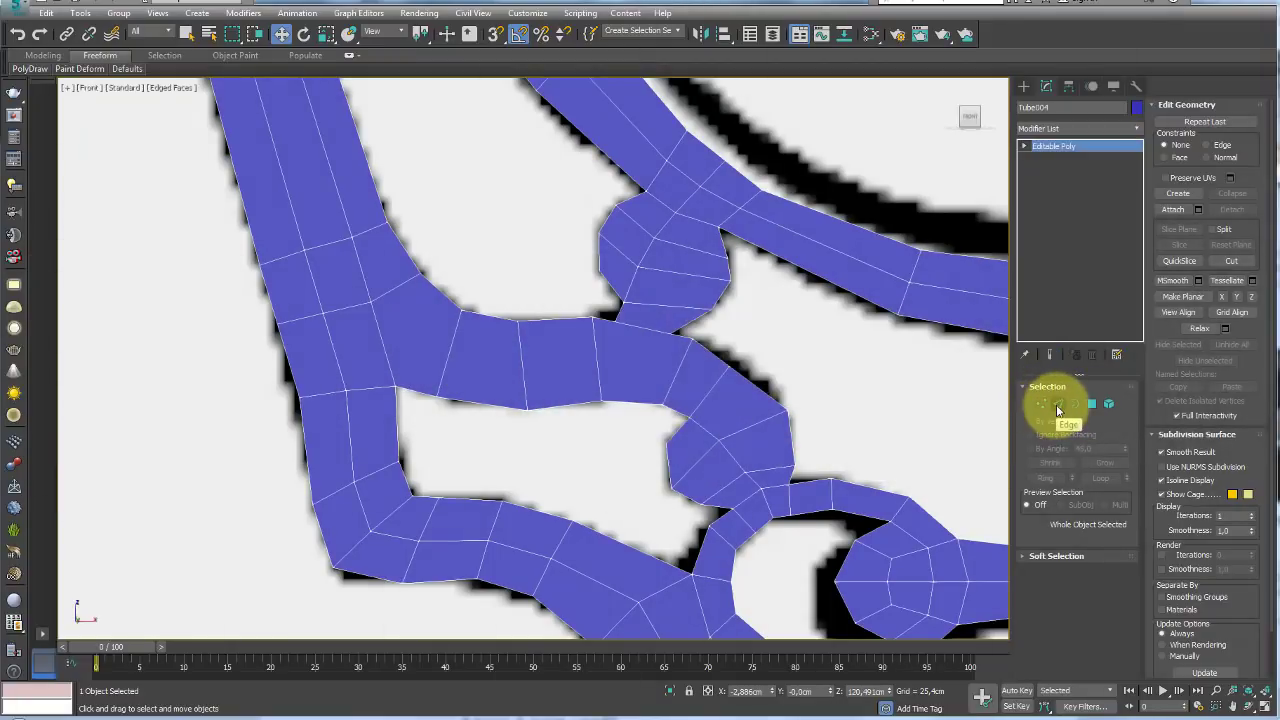
# - Select an edge on the strip below the seat, extend it with Ring, then return to Vertex mode
pyautogui.click(1058, 405)
pyautogui.click(701, 401)
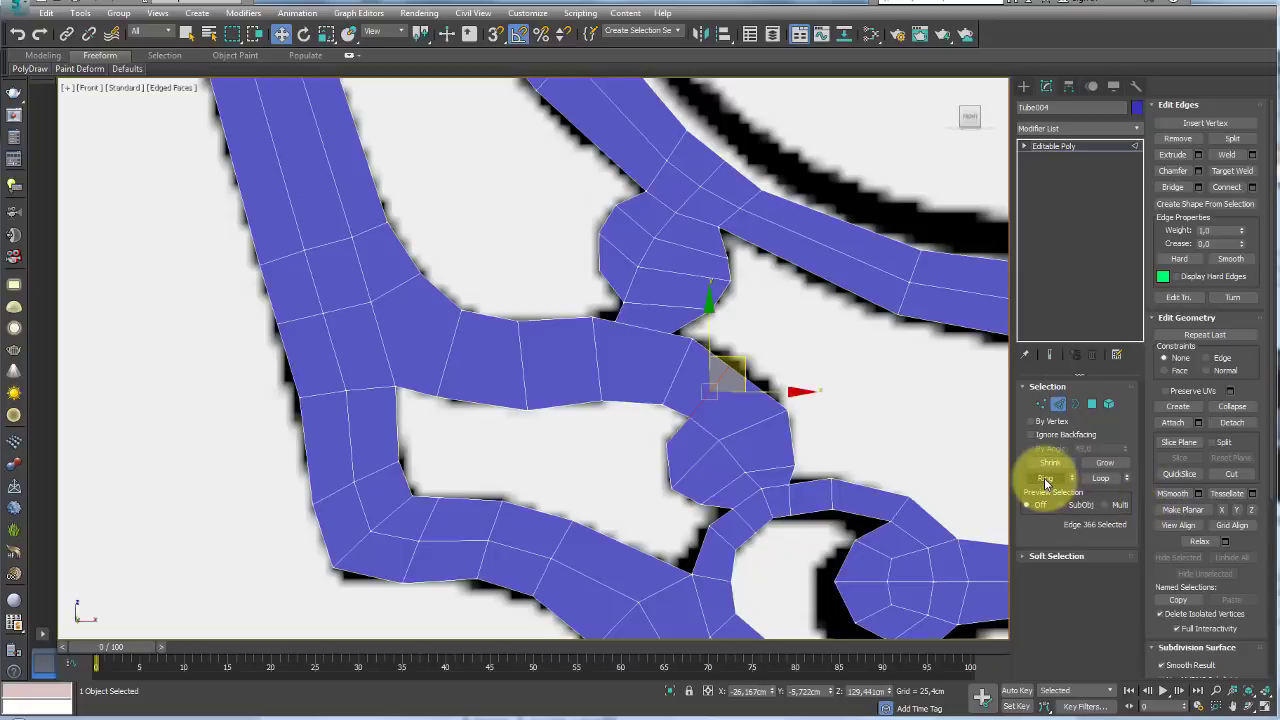
pyautogui.click(1094, 480)
pyautogui.moveTo(882, 480); pyautogui.dragTo(840, 475, button='middle')
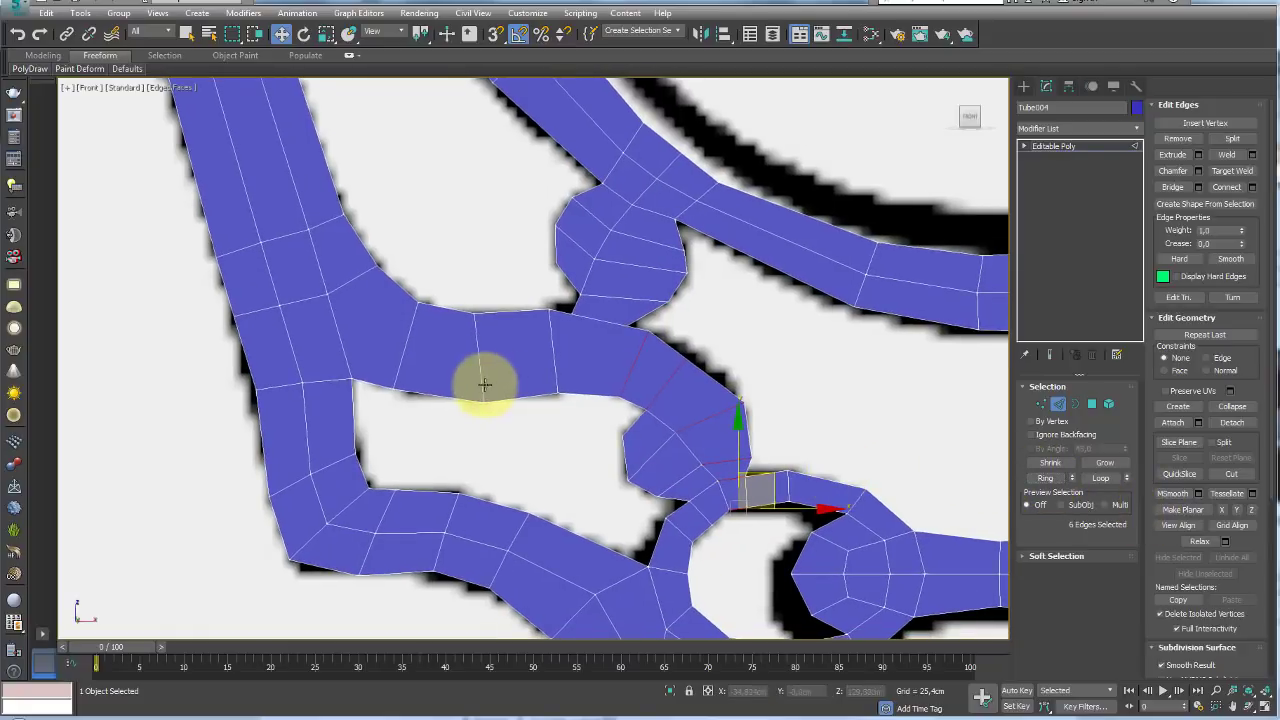
pyautogui.click(1040, 406)
pyautogui.scroll(4, 578, 325)
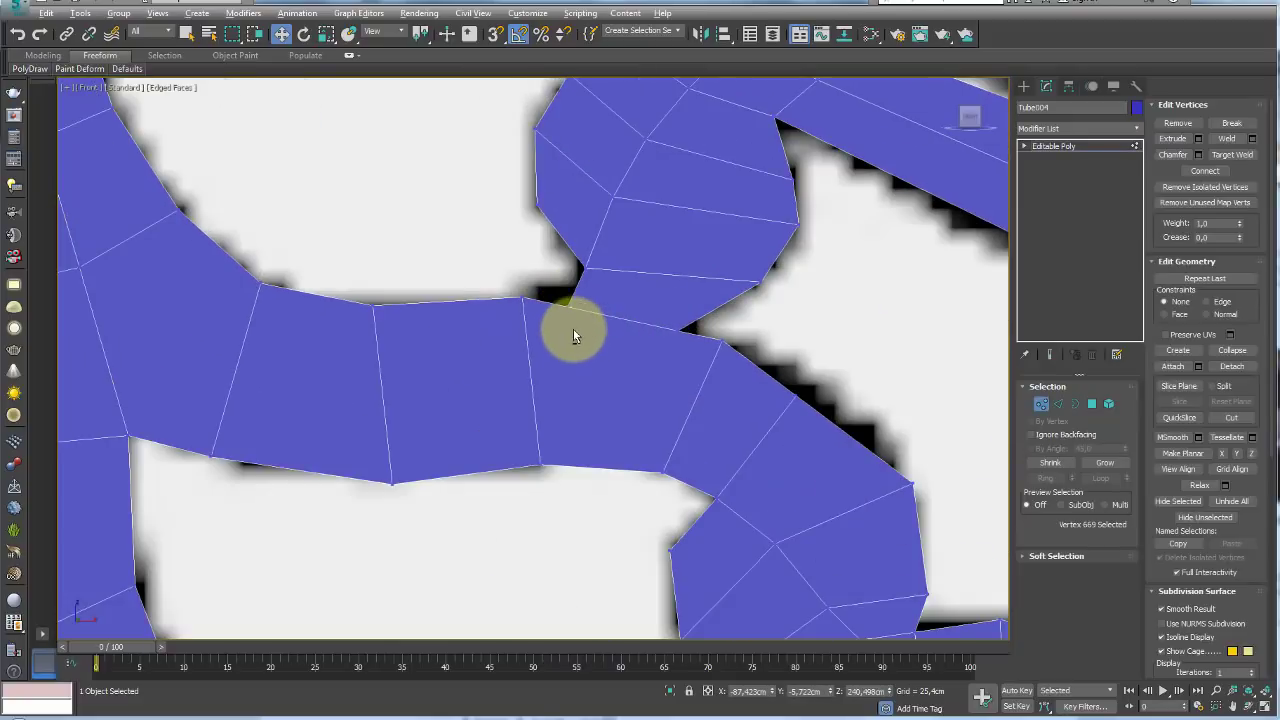